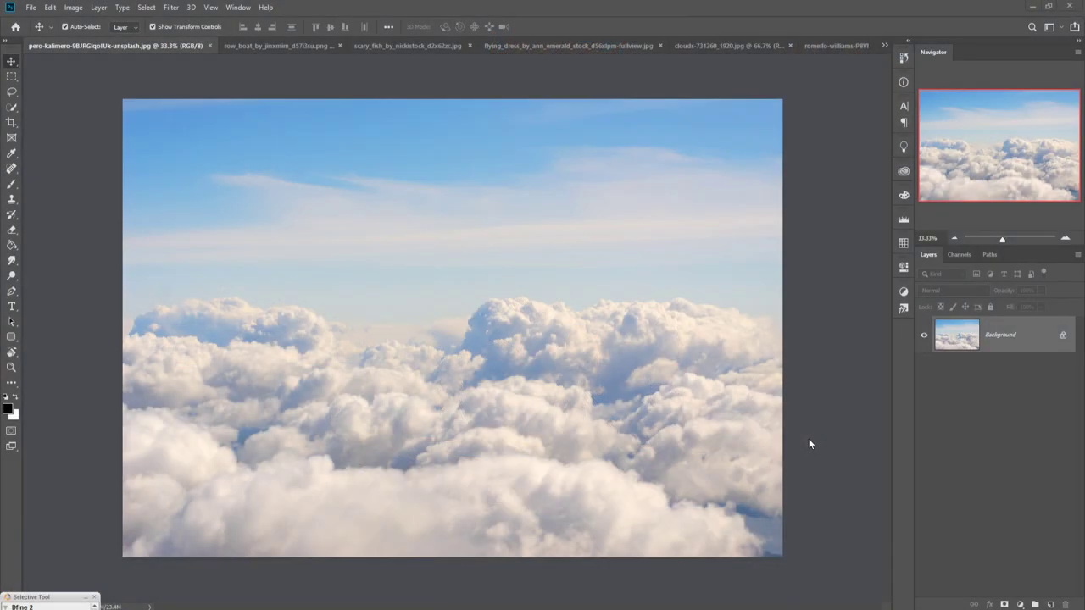
- Create Untitled-1 from the 1920×1080 preset with resolution set to 300 ppi
{"action": "left_click", "coordinate": [29, 7]}
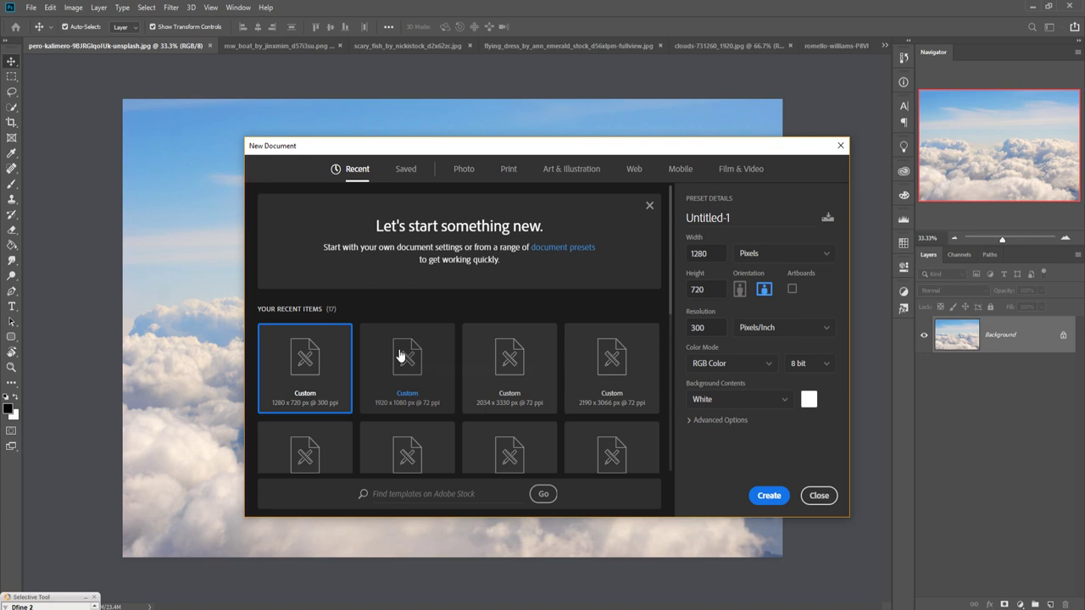
{"action": "left_click", "coordinate": [403, 358]}
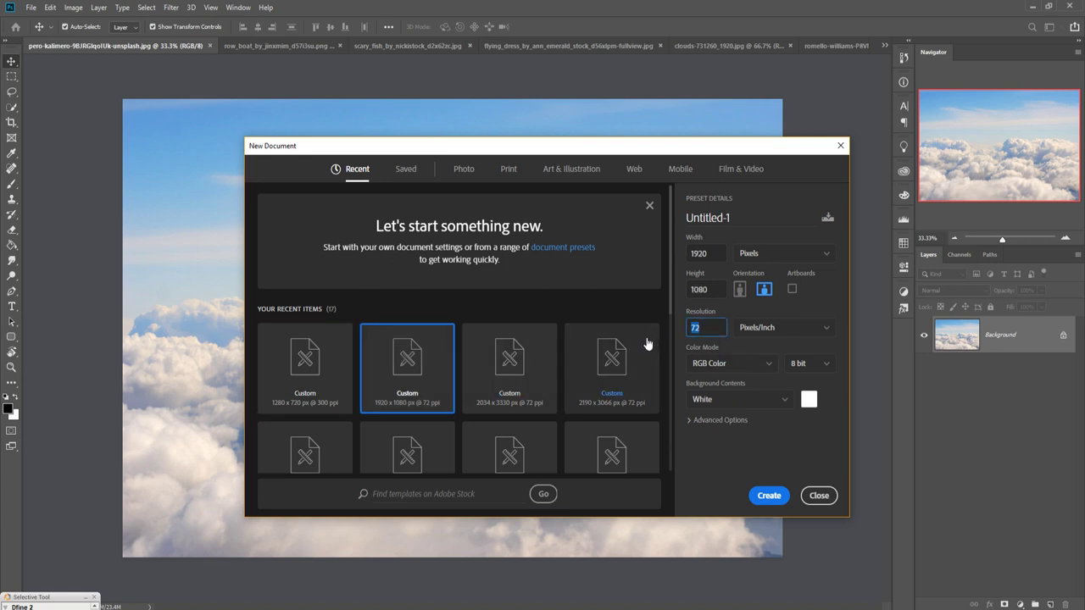
{"action": "type", "text": "300"}
{"action": "left_click", "coordinate": [769, 496]}
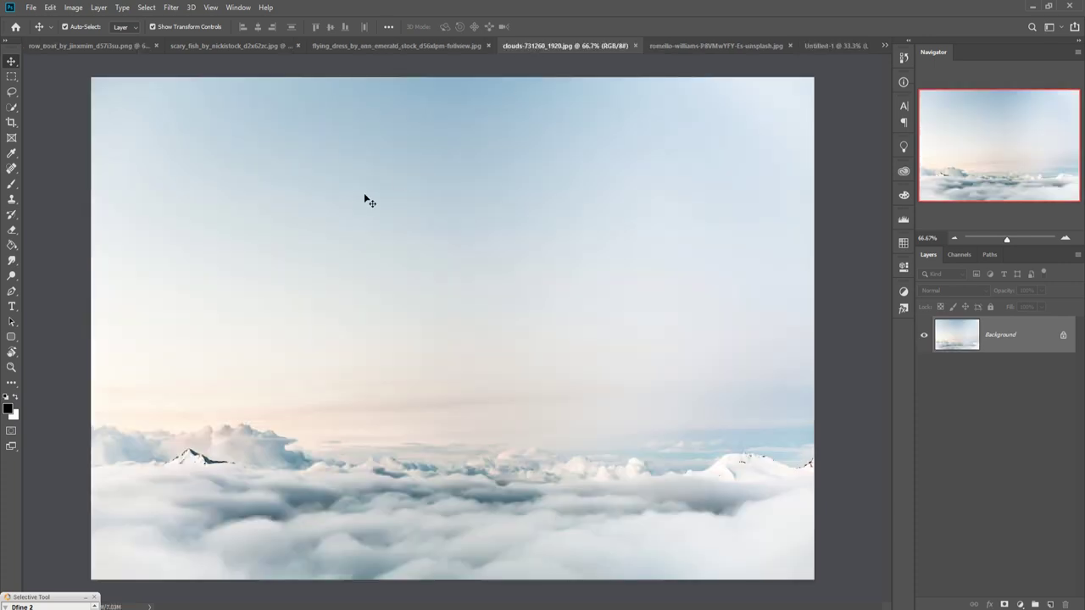
- Drag the pale clouds-with-mountains photo into Untitled-1 as Layer 2
{"action": "left_click", "coordinate": [11, 78]}
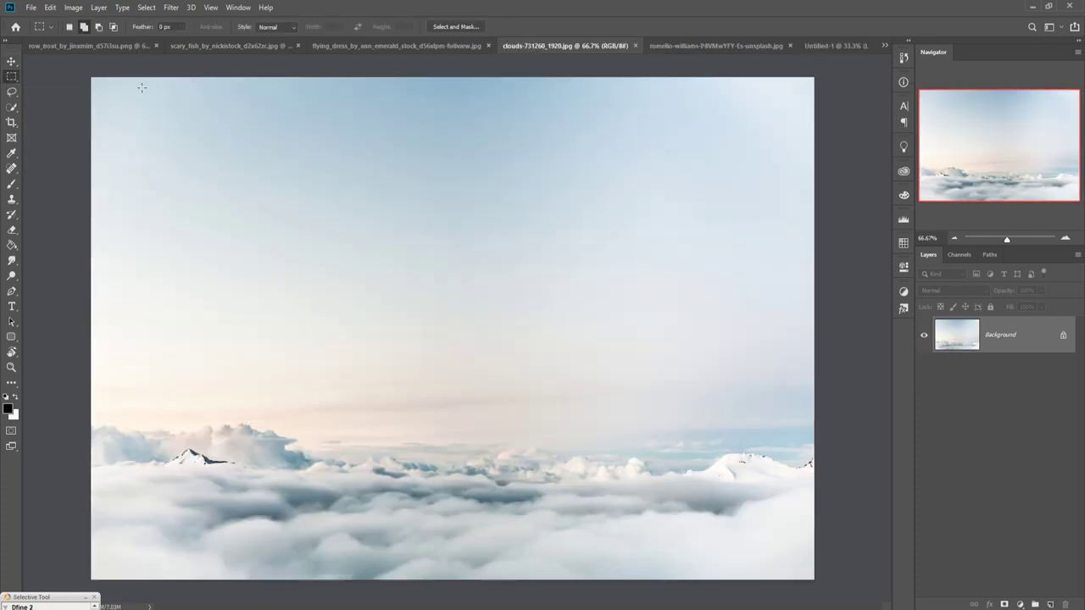
{"action": "left_click", "coordinate": [12, 62]}
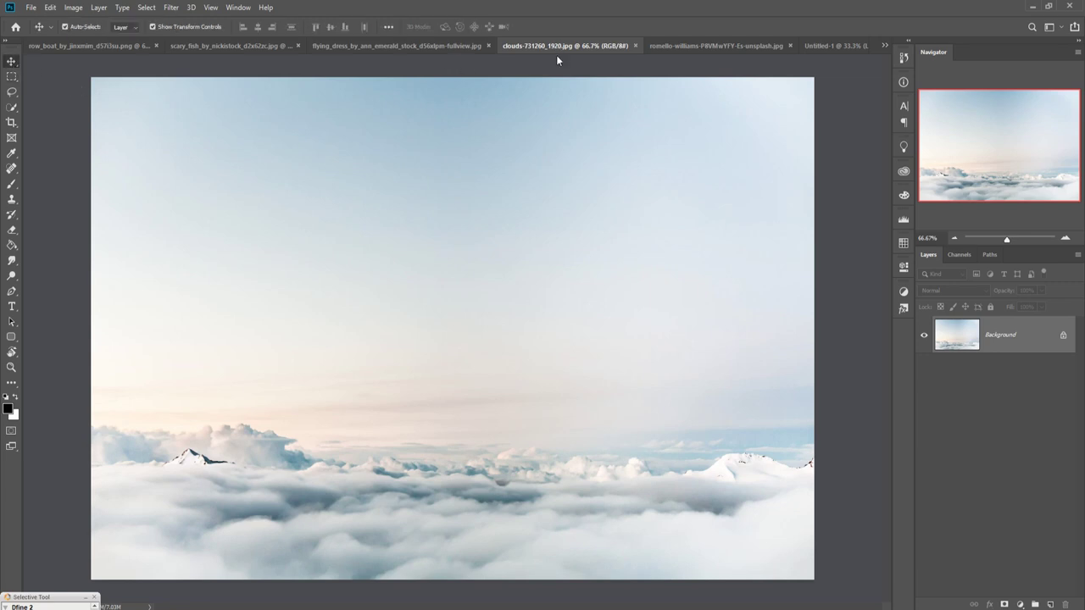
{"action": "left_click_drag", "start_coordinate": [557, 56], "coordinate": [552, 100]}
{"action": "left_click", "coordinate": [793, 45]}
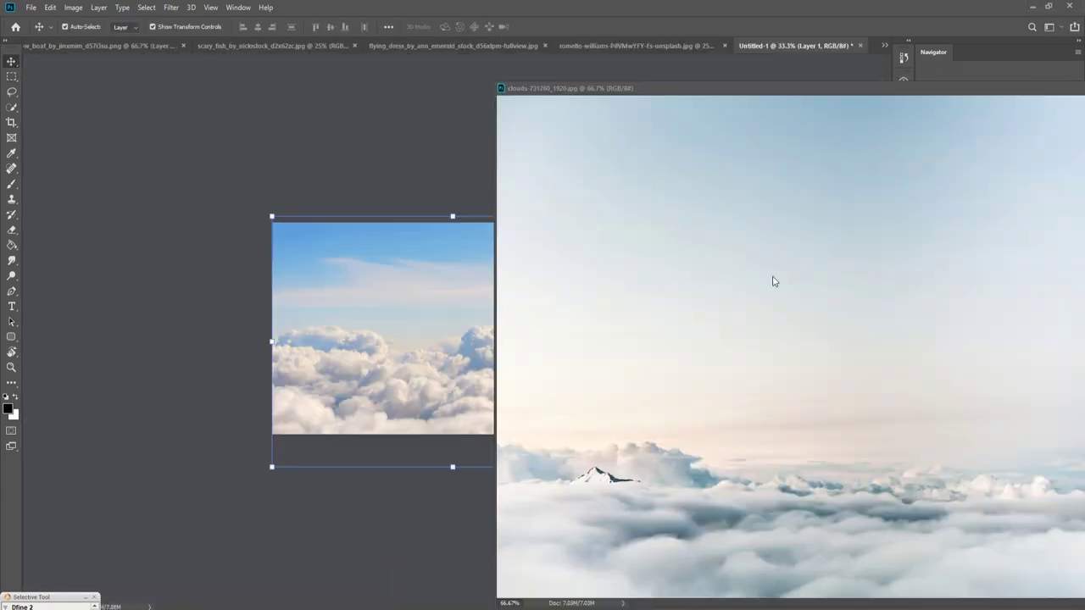
{"action": "left_click_drag", "start_coordinate": [754, 506], "coordinate": [450, 373]}
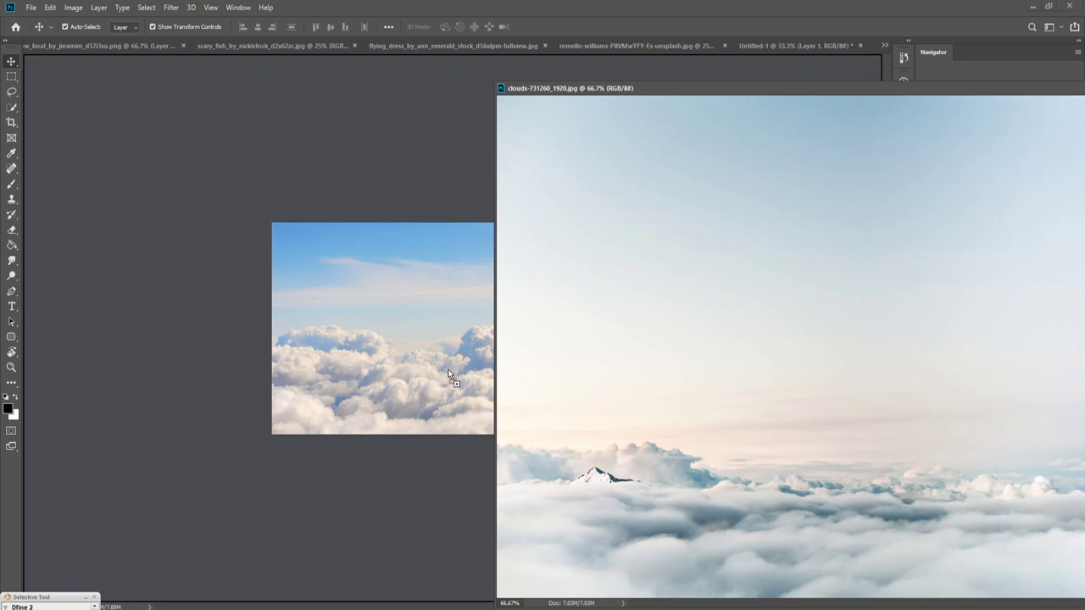
{"action": "left_click_drag", "start_coordinate": [1034, 97], "coordinate": [724, 247]}
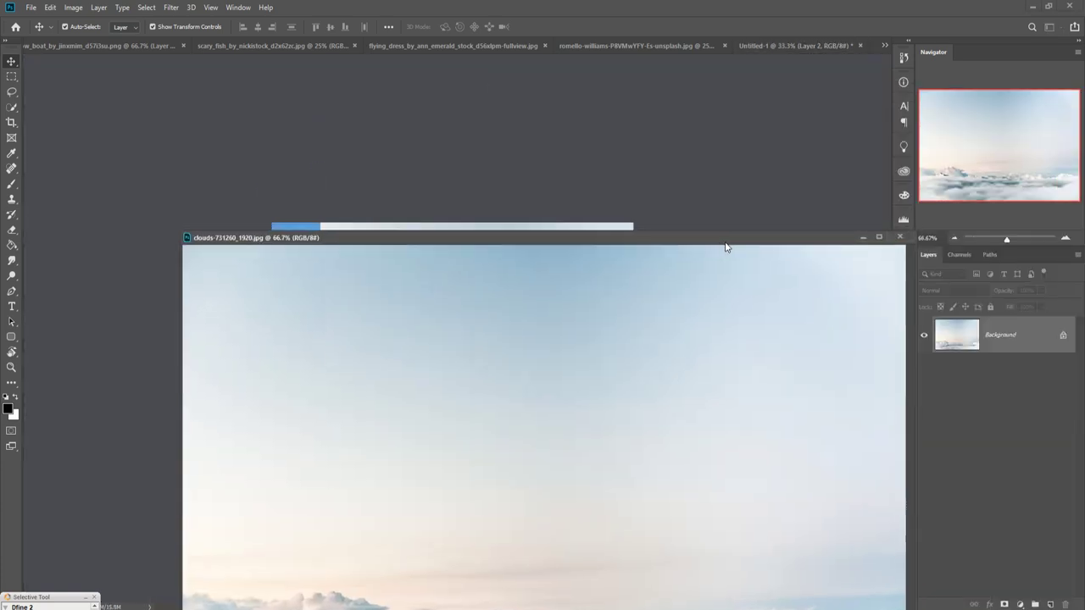
{"action": "left_click", "coordinate": [861, 238]}
- Move Layer 2 down-left, enlarge it slightly to cover the canvas, and zoom to 100%
{"action": "left_click_drag", "start_coordinate": [602, 343], "coordinate": [506, 393]}
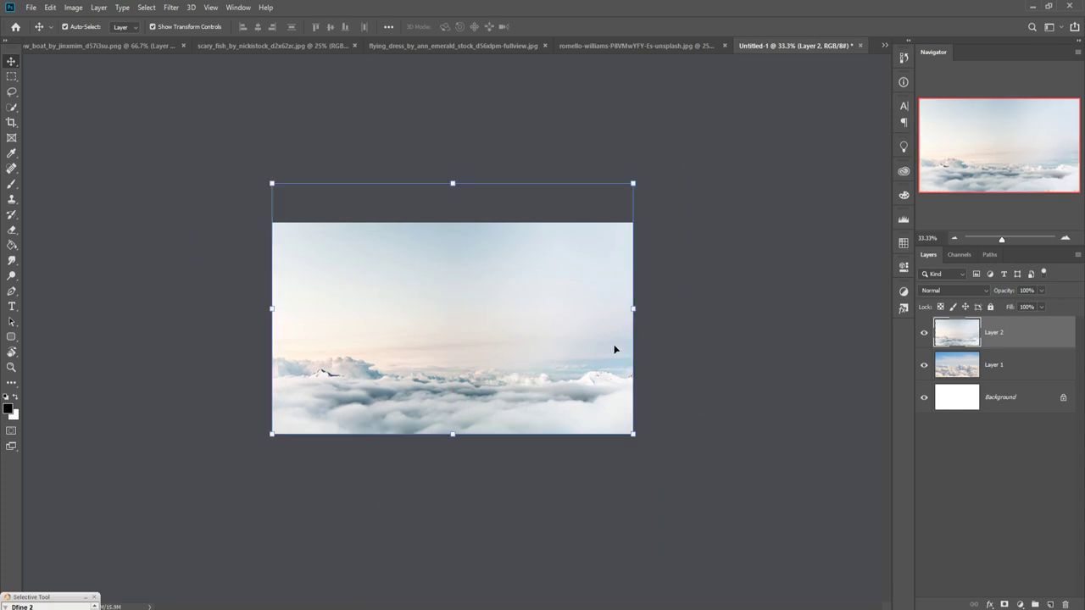
{"action": "left_click_drag", "start_coordinate": [457, 189], "coordinate": [459, 188]}
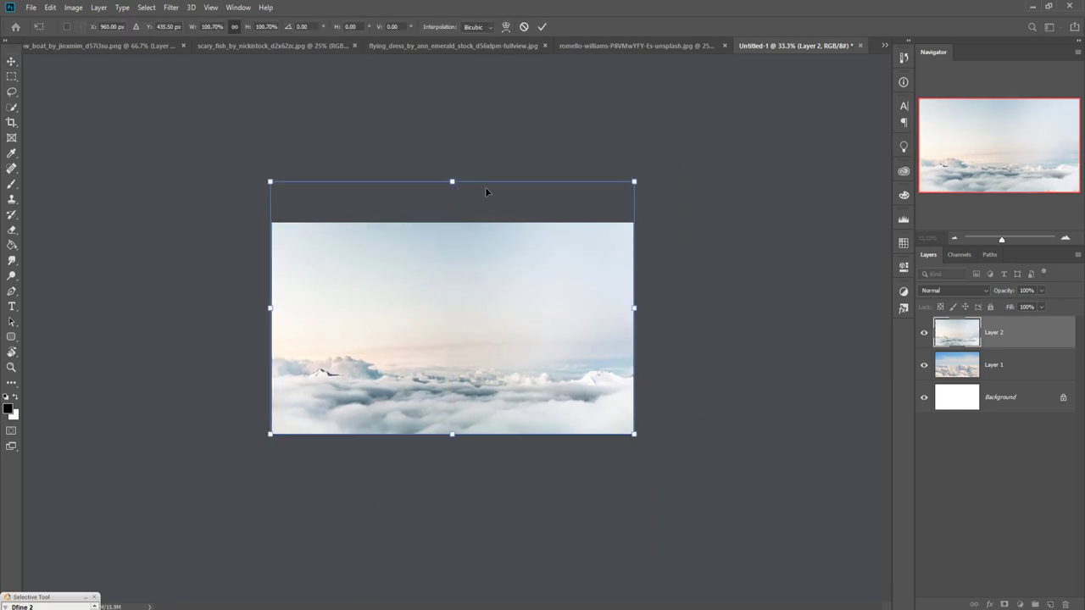
{"action": "left_click", "coordinate": [541, 26]}
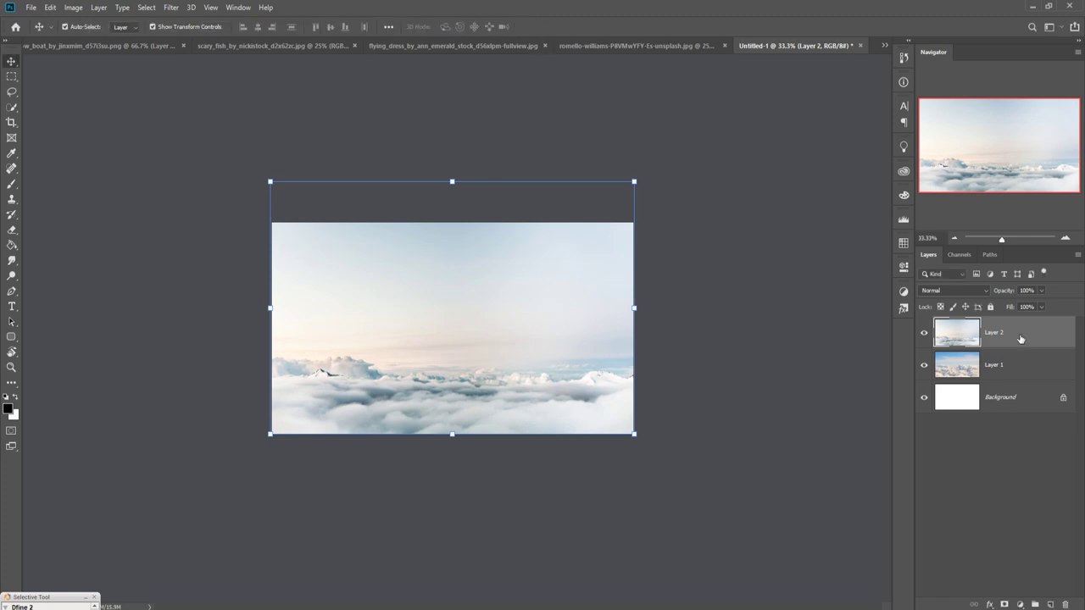
{"action": "key", "text": "ctrl+plus"}
{"action": "key", "text": "ctrl+plus"}
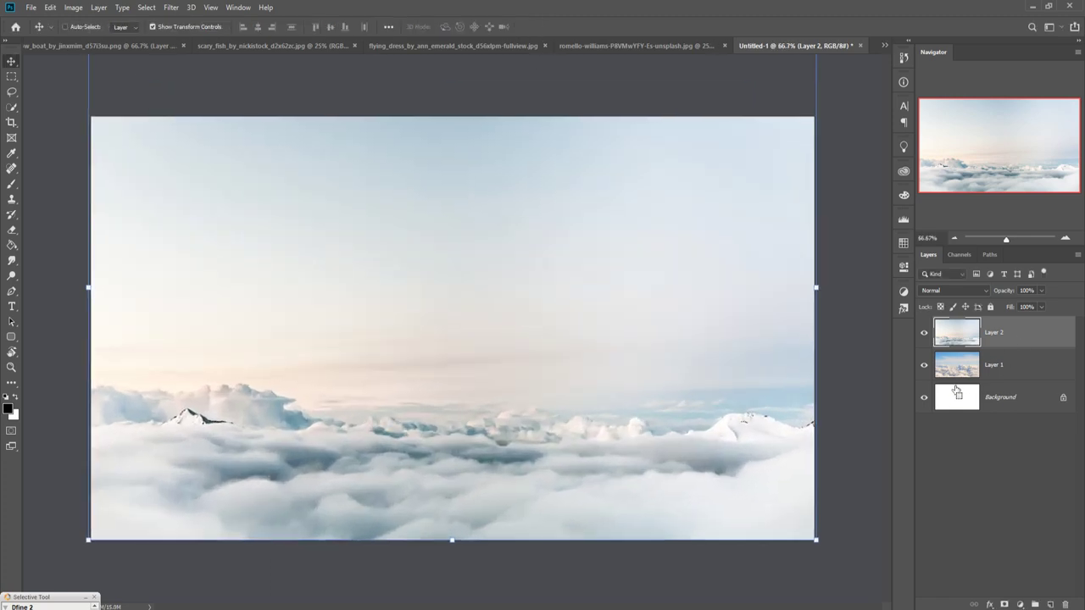
{"action": "key", "text": "ctrl+plus"}
- Lasso the snowy peak on the left and Content-Aware Fill it away
{"action": "left_click_drag", "start_coordinate": [501, 457], "coordinate": [710, 363]}
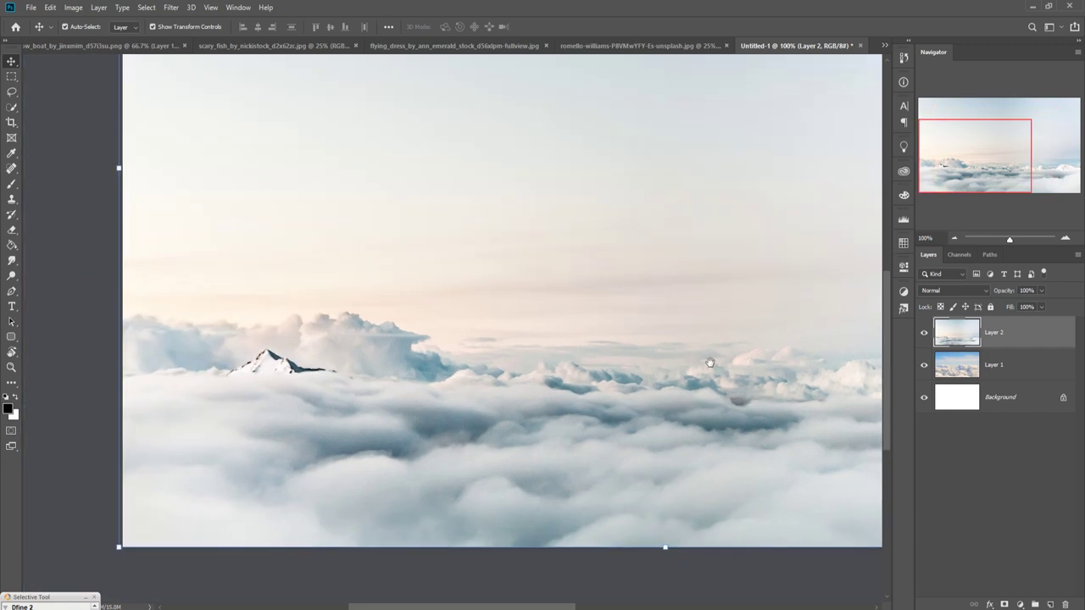
{"action": "key", "text": "l"}
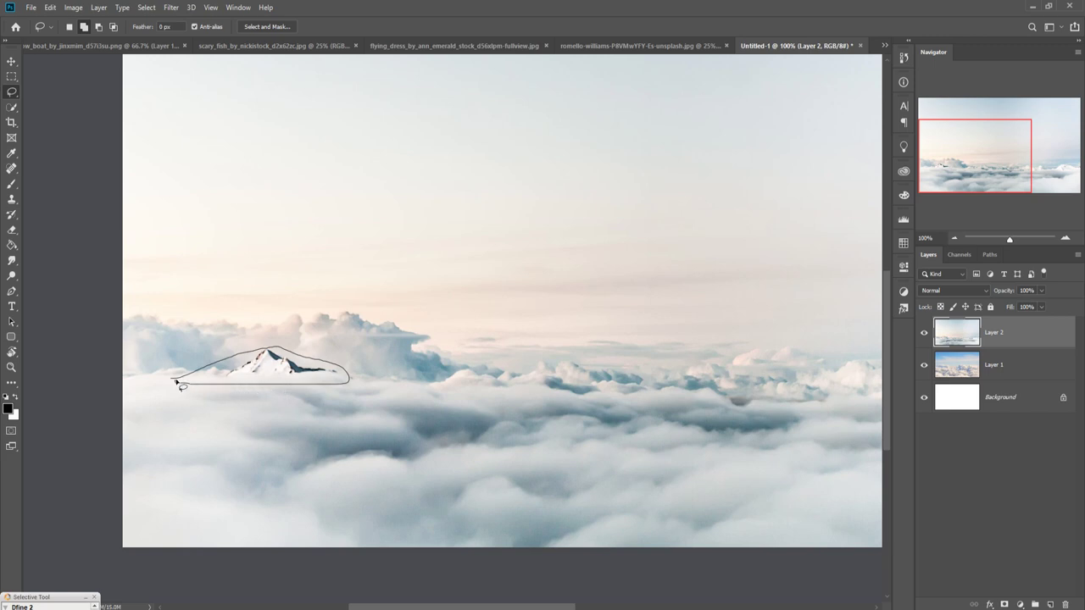
{"action": "left_click_drag", "start_coordinate": [177, 383], "coordinate": [175, 380]}
{"action": "left_click", "coordinate": [50, 6]}
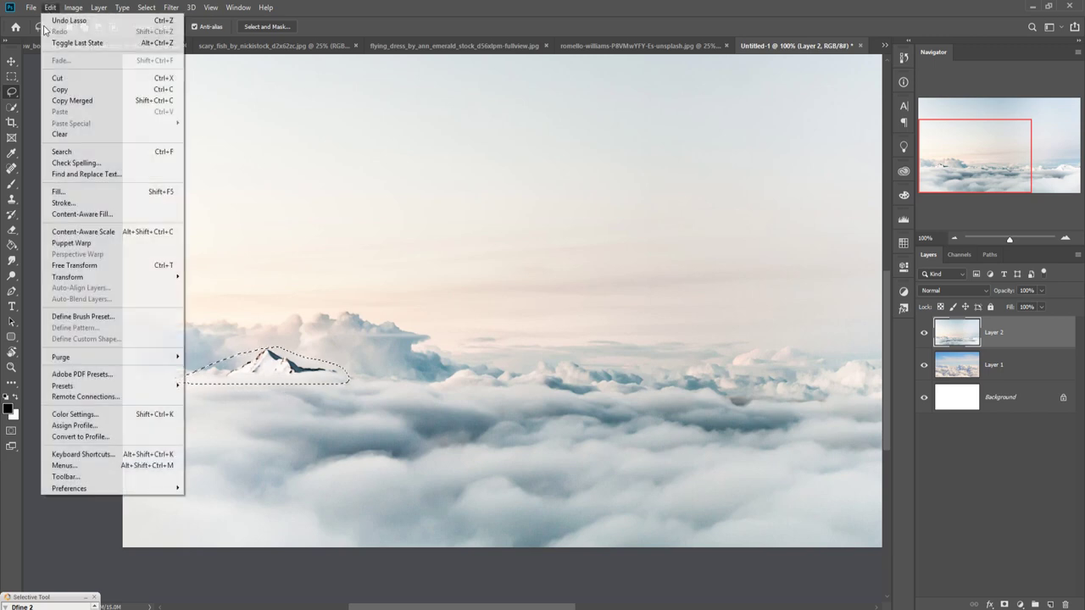
{"action": "left_click", "coordinate": [57, 191]}
{"action": "left_click", "coordinate": [570, 165]}
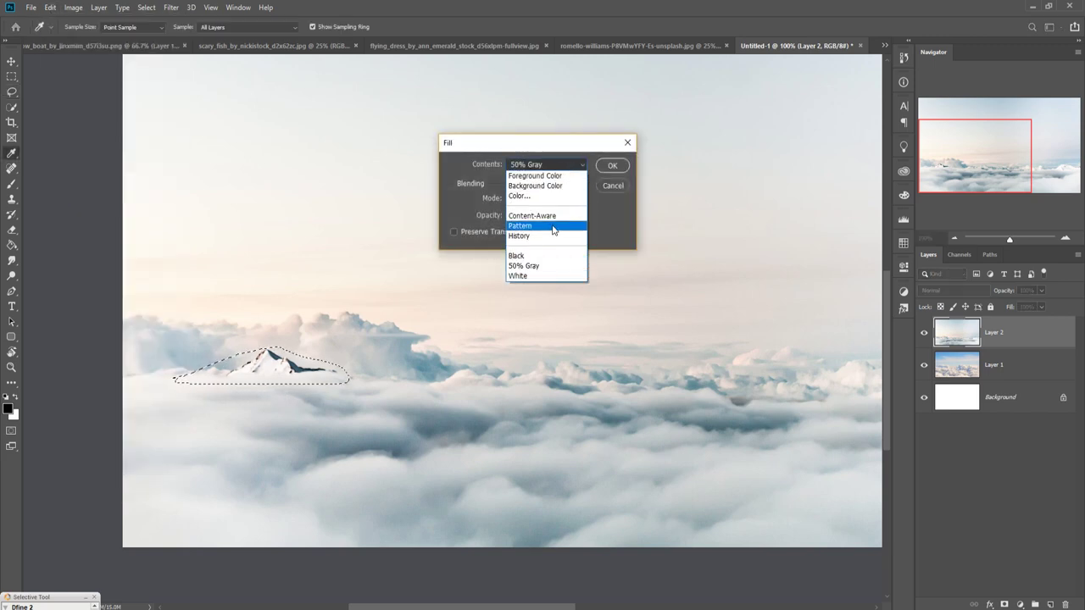
{"action": "left_click", "coordinate": [547, 216]}
{"action": "left_click", "coordinate": [612, 166]}
- Deselect the filled area and zoom the composite out to 50%
{"action": "key", "text": "v"}
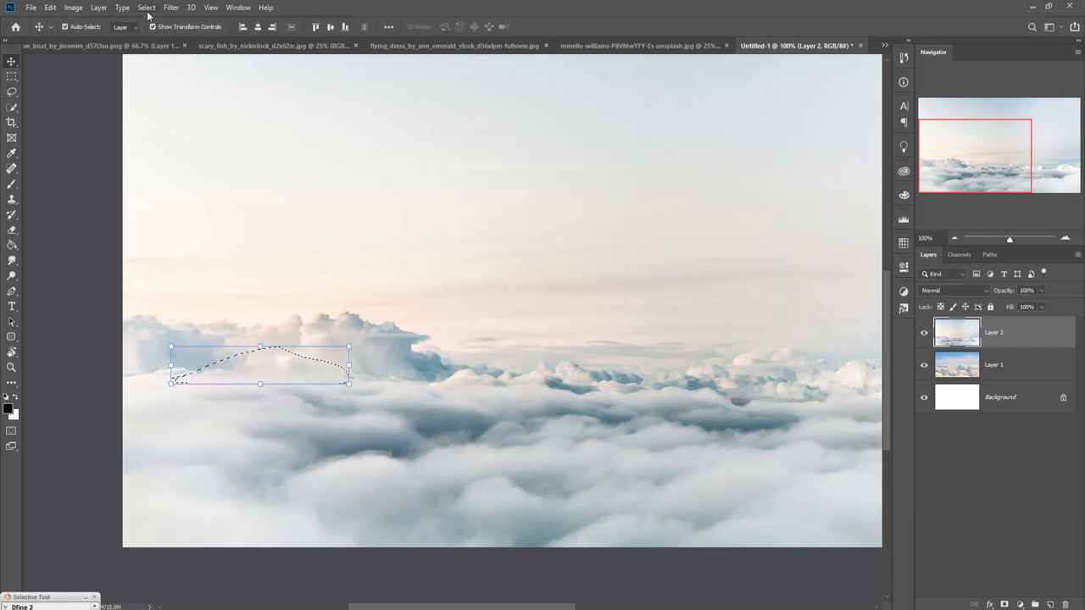
{"action": "left_click", "coordinate": [146, 7]}
{"action": "left_click", "coordinate": [158, 29]}
{"action": "key", "text": "ctrl+minus"}
- Marquee-select the cloud band in the teal sky-and-sea photo's upper half
{"action": "left_click", "coordinate": [607, 44]}
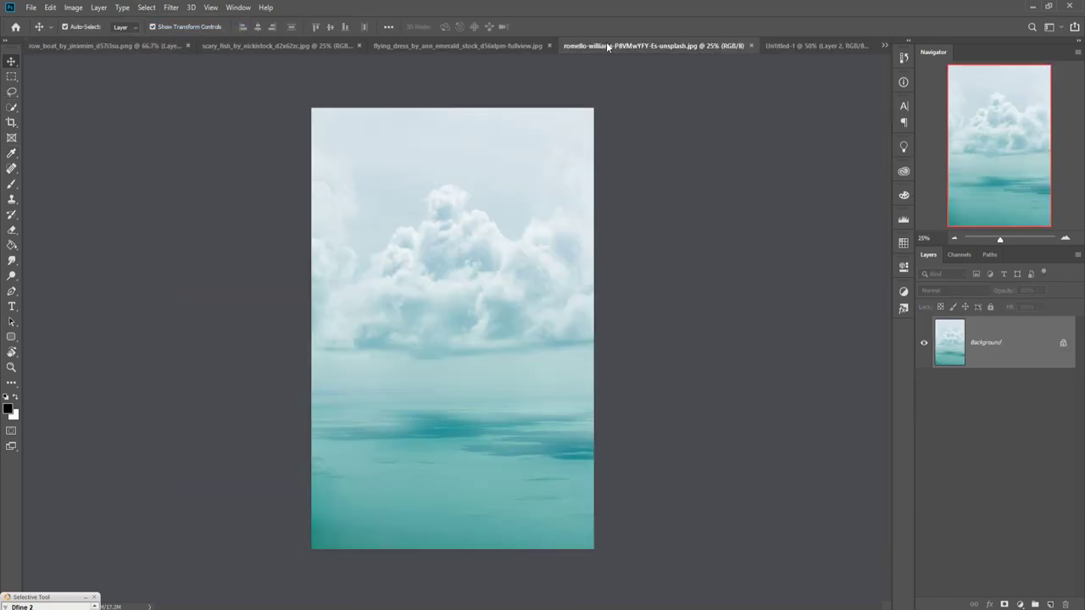
{"action": "left_click", "coordinate": [12, 77]}
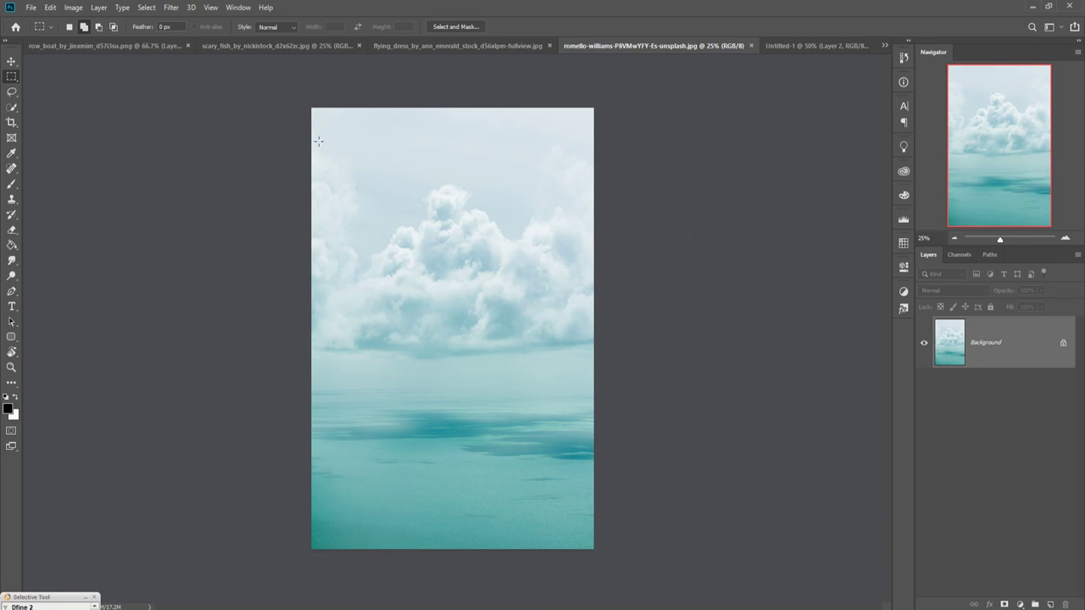
{"action": "left_click_drag", "start_coordinate": [314, 133], "coordinate": [654, 366]}
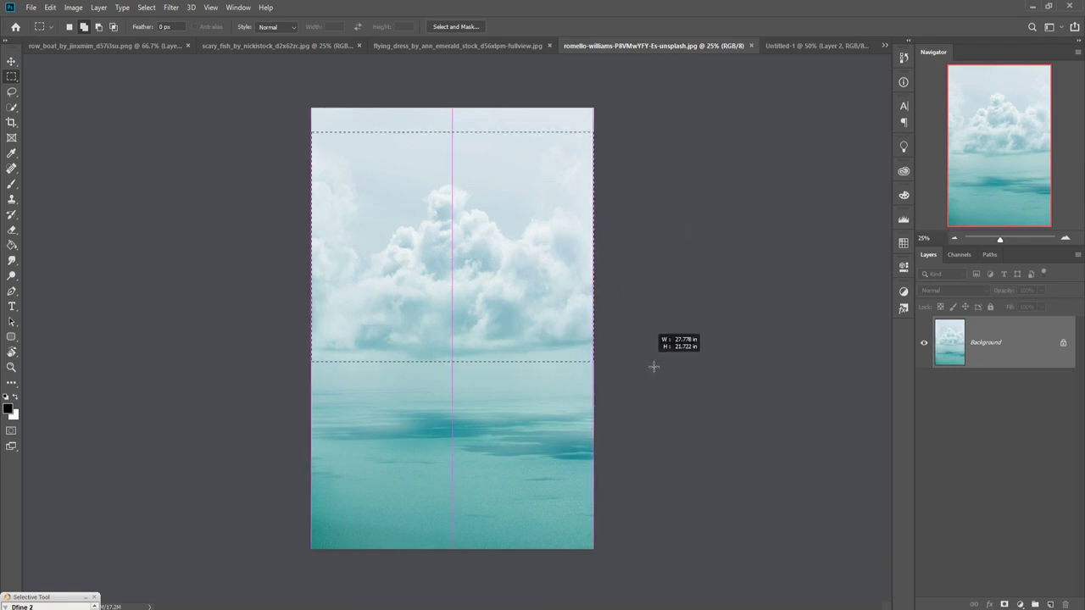
- Drop the selected clouds into Untitled-1 as Layer 3, spanning the upper canvas
{"action": "left_click", "coordinate": [12, 61]}
{"action": "left_click_drag", "start_coordinate": [665, 48], "coordinate": [665, 82]}
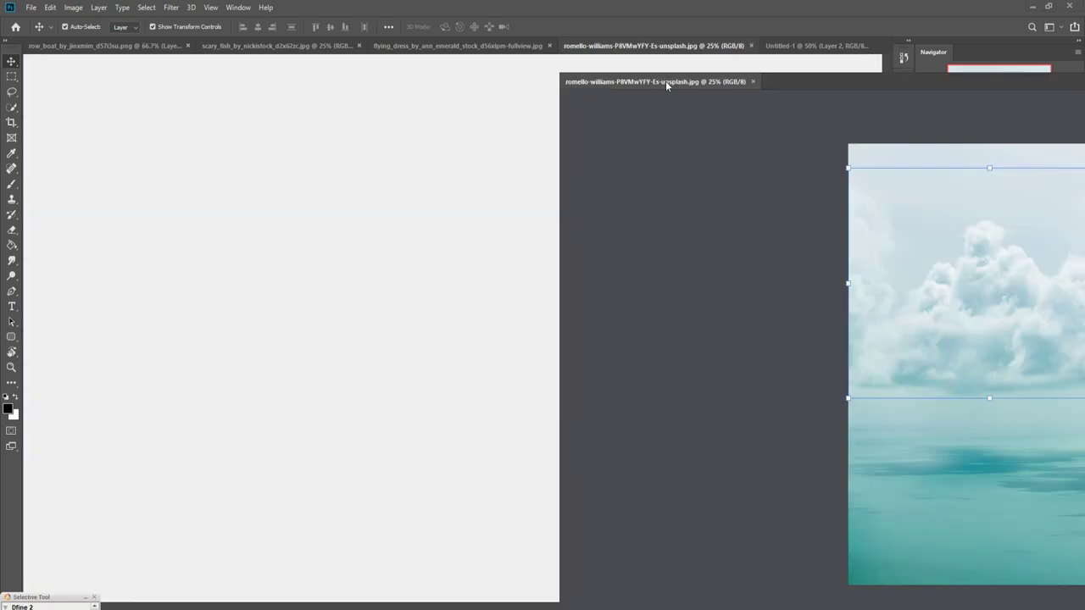
{"action": "left_click_drag", "start_coordinate": [704, 274], "coordinate": [463, 296]}
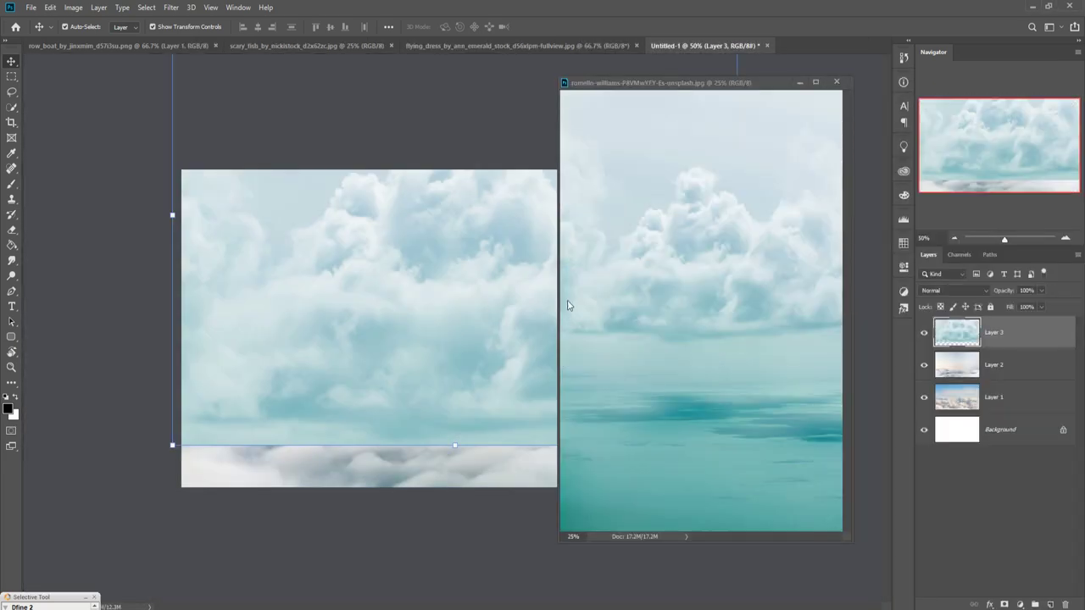
{"action": "left_click", "coordinate": [800, 83]}
{"action": "mouse_move", "coordinate": [543, 339]}
{"action": "left_mouse_down"}
{"action": "mouse_move", "coordinate": [527, 309]}
{"action": "mouse_move", "coordinate": [520, 335]}
{"action": "left_mouse_up"}
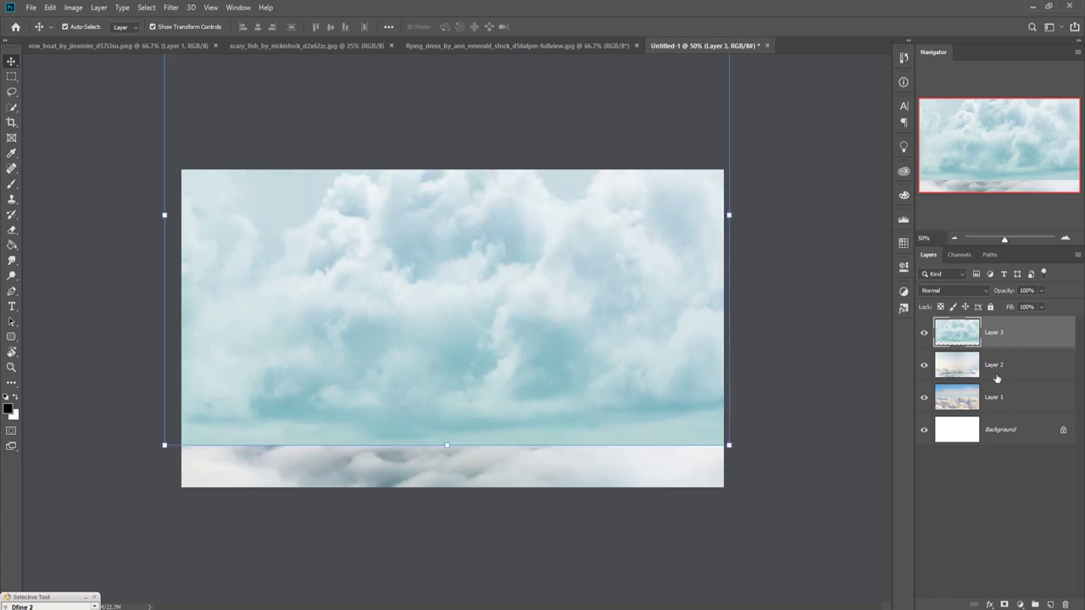
- Add a mask to Layer 3 and paint out its hard bottom seam with a ~250 px brush
{"action": "left_click", "coordinate": [1004, 604]}
{"action": "key", "text": "b"}
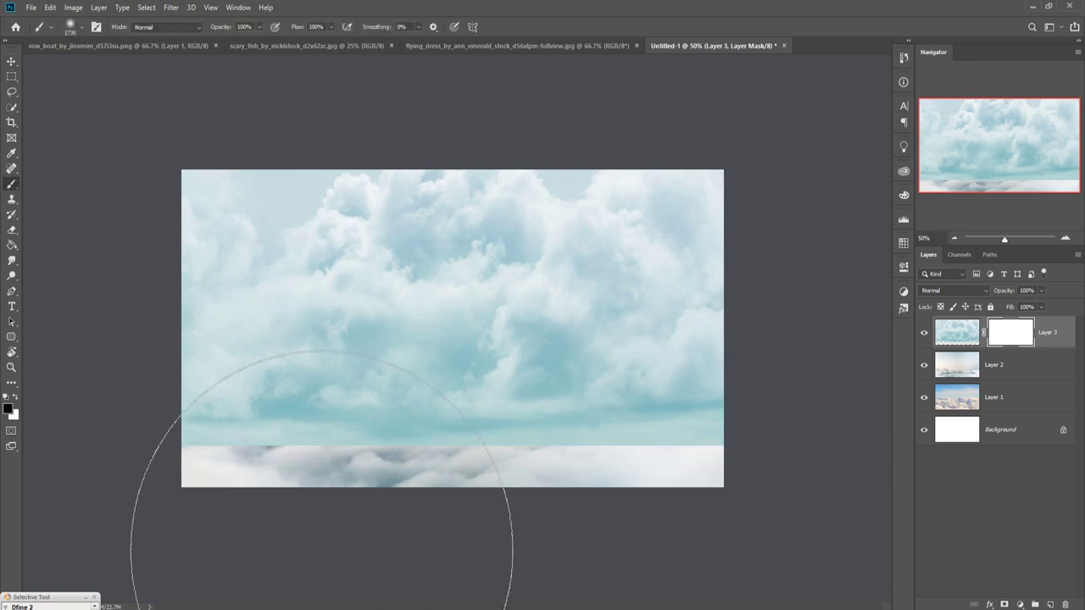
{"action": "key", "text": "bracketleft"}
{"action": "key", "text": "bracketleft"}
{"action": "key", "text": "bracketleft"}
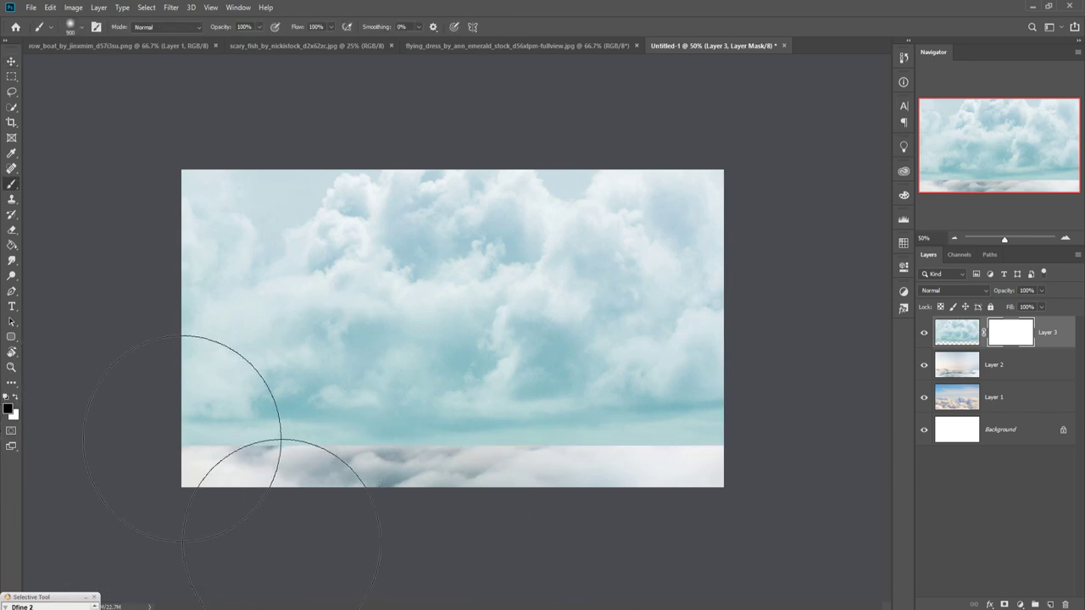
{"action": "key", "text": "bracketleft"}
{"action": "key", "text": "bracketleft"}
{"action": "key", "text": "bracketleft"}
{"action": "key", "text": "bracketleft"}
{"action": "key", "text": "bracketleft"}
{"action": "key", "text": "bracketleft"}
{"action": "key", "text": "bracketleft"}
{"action": "key", "text": "bracketleft"}
{"action": "mouse_move", "coordinate": [170, 480]}
{"action": "left_mouse_down"}
{"action": "mouse_move", "coordinate": [795, 487]}
{"action": "mouse_move", "coordinate": [145, 450]}
{"action": "left_mouse_up"}
- Set up a Gaussian Blur of about 50 px on Layer 3
{"action": "left_click", "coordinate": [173, 7]}
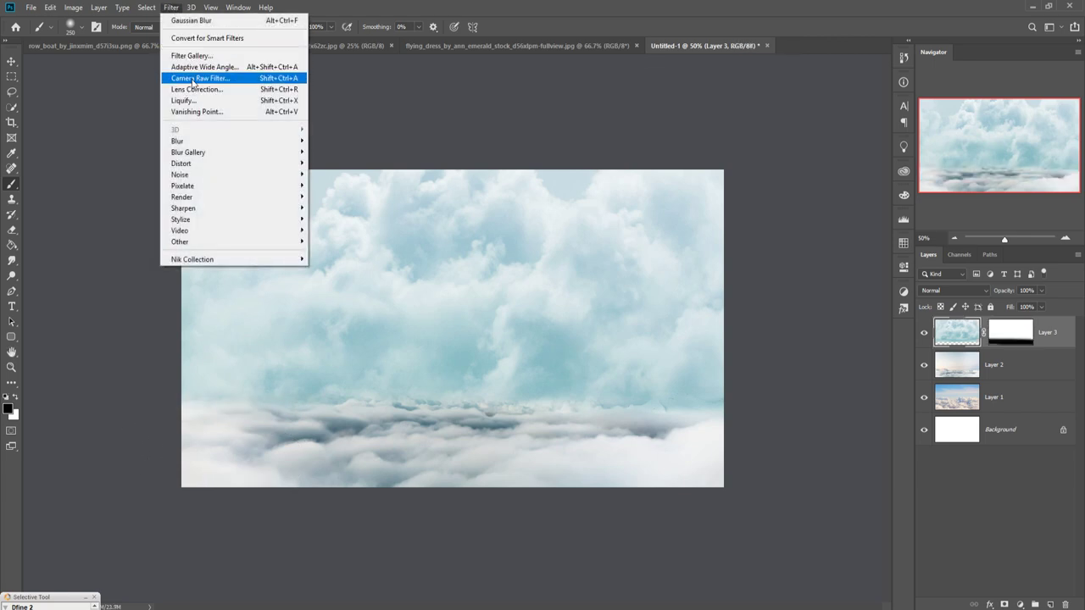
{"action": "mouse_move", "coordinate": [177, 140]}
{"action": "left_click", "coordinate": [338, 186]}
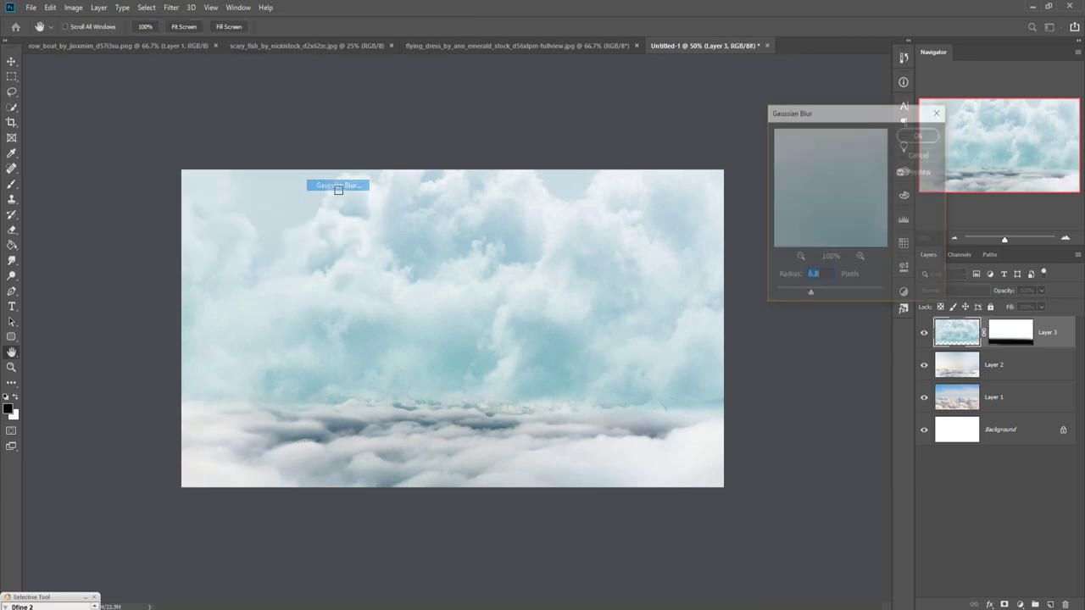
{"action": "left_click_drag", "start_coordinate": [816, 295], "coordinate": [838, 296]}
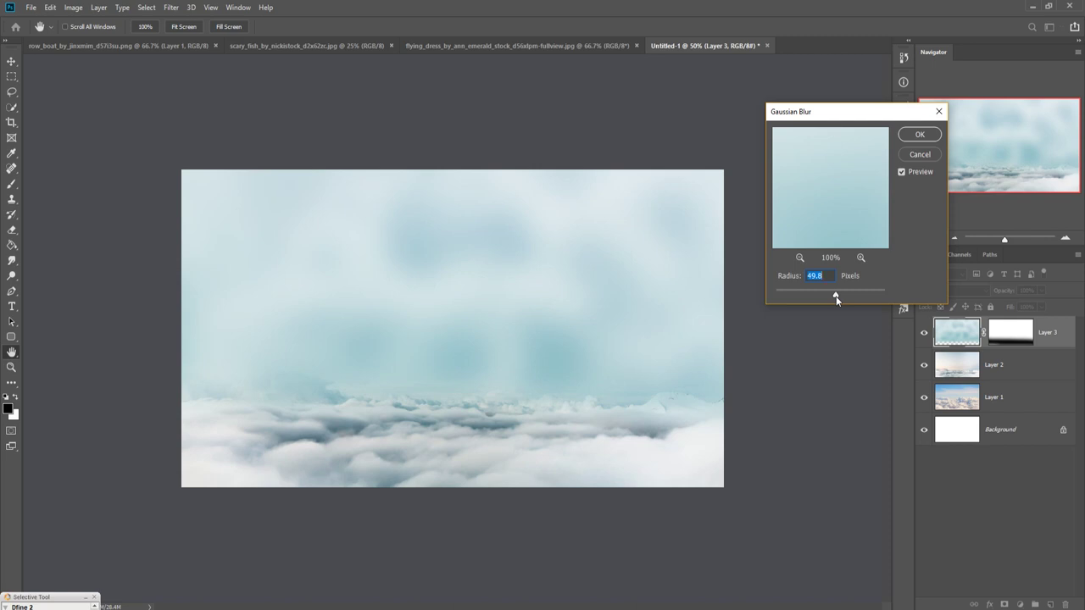
- Apply the 49.8 px Gaussian Blur and set a 25% opacity brush on Layer 3's mask
{"action": "left_click", "coordinate": [919, 134]}
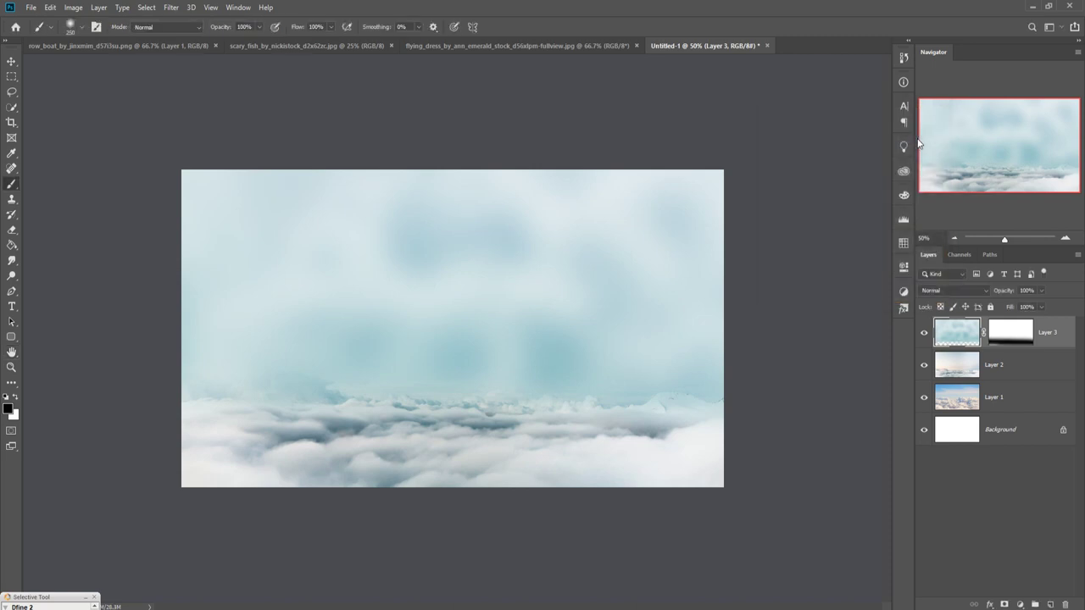
{"action": "left_click", "coordinate": [1024, 339]}
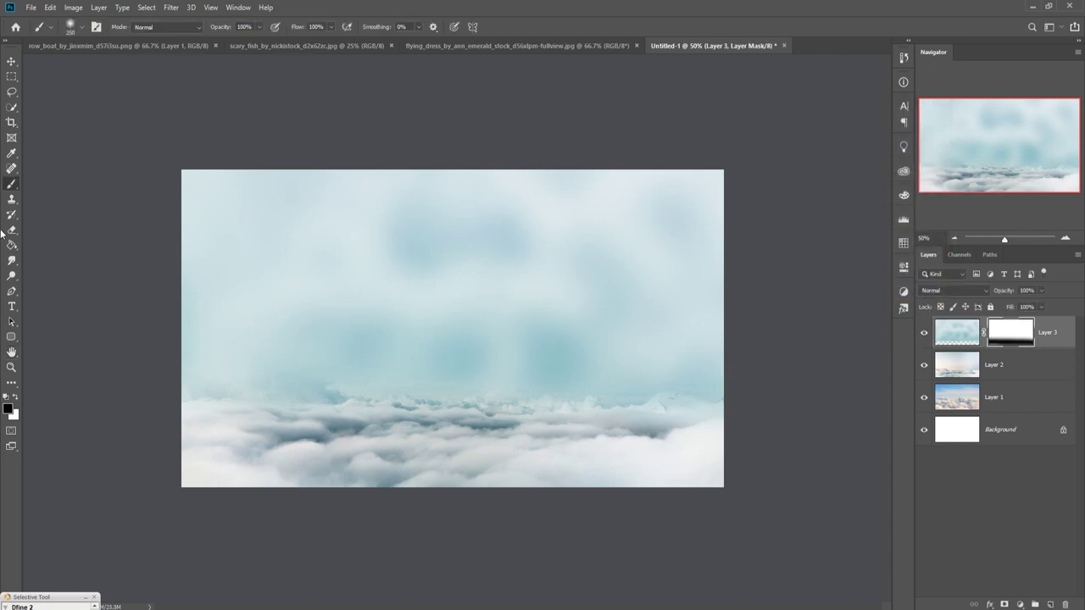
{"action": "left_click", "coordinate": [259, 28]}
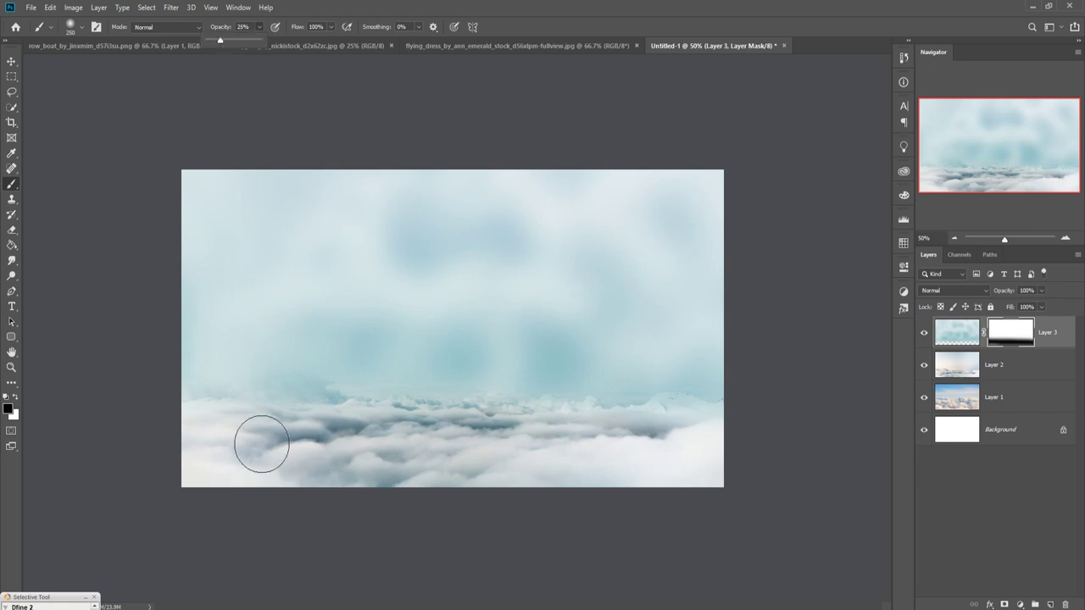
{"action": "left_click", "coordinate": [161, 423]}
- Paint more of the cloud band back along the bottom, then select Layer 2
{"action": "left_click_drag", "start_coordinate": [263, 419], "coordinate": [687, 434]}
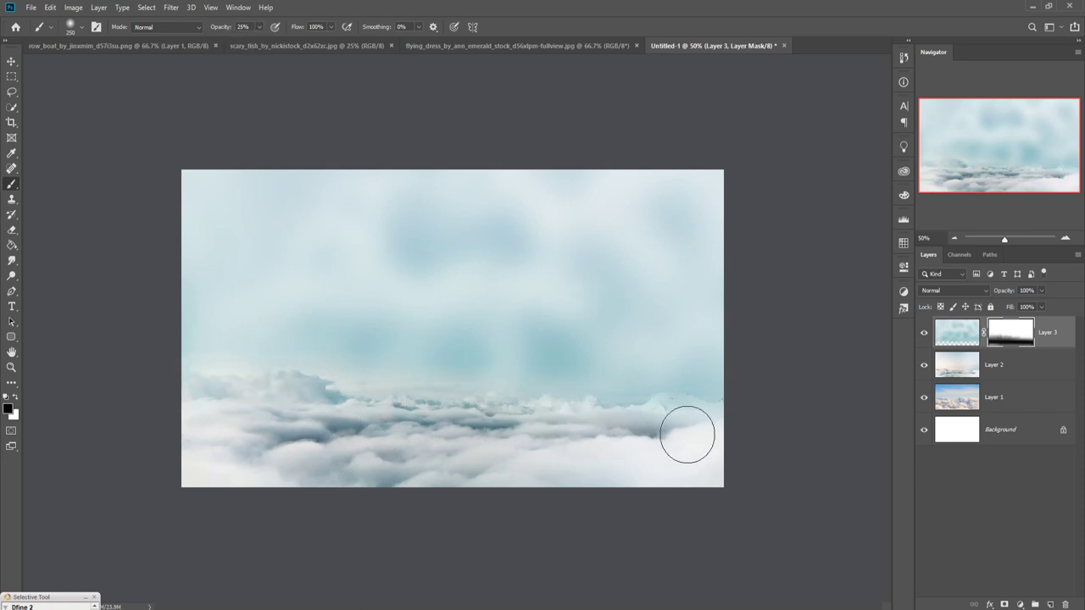
{"action": "mouse_move", "coordinate": [594, 427]}
{"action": "left_mouse_down"}
{"action": "mouse_move", "coordinate": [724, 429]}
{"action": "mouse_move", "coordinate": [538, 429]}
{"action": "mouse_move", "coordinate": [596, 416]}
{"action": "mouse_move", "coordinate": [388, 419]}
{"action": "mouse_move", "coordinate": [591, 412]}
{"action": "mouse_move", "coordinate": [601, 421]}
{"action": "mouse_move", "coordinate": [610, 404]}
{"action": "mouse_move", "coordinate": [727, 429]}
{"action": "mouse_move", "coordinate": [467, 390]}
{"action": "mouse_move", "coordinate": [366, 399]}
{"action": "mouse_move", "coordinate": [648, 432]}
{"action": "left_mouse_up"}
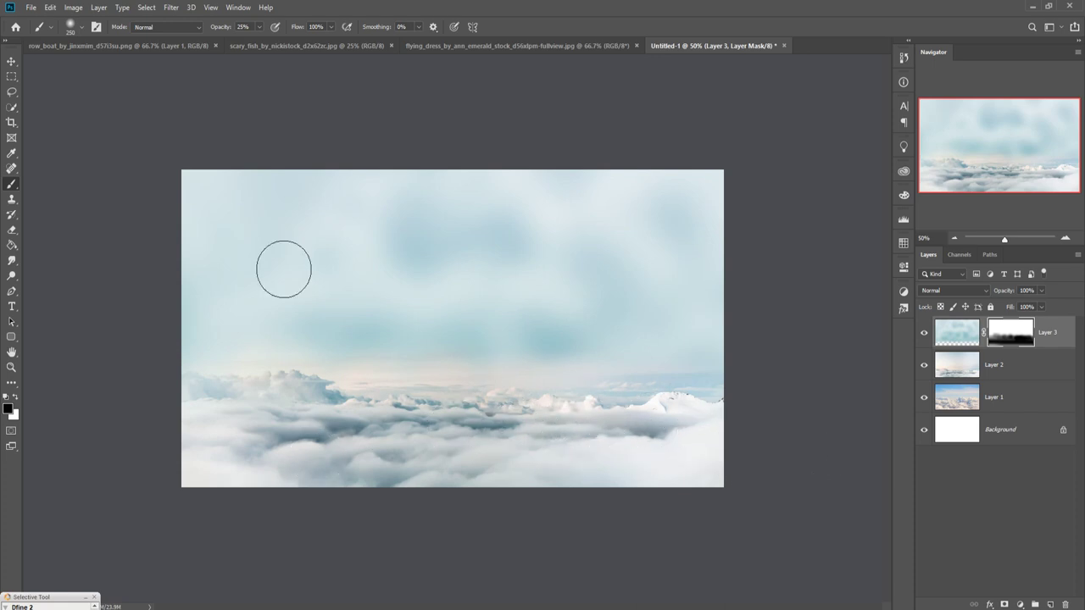
{"action": "left_click", "coordinate": [14, 62]}
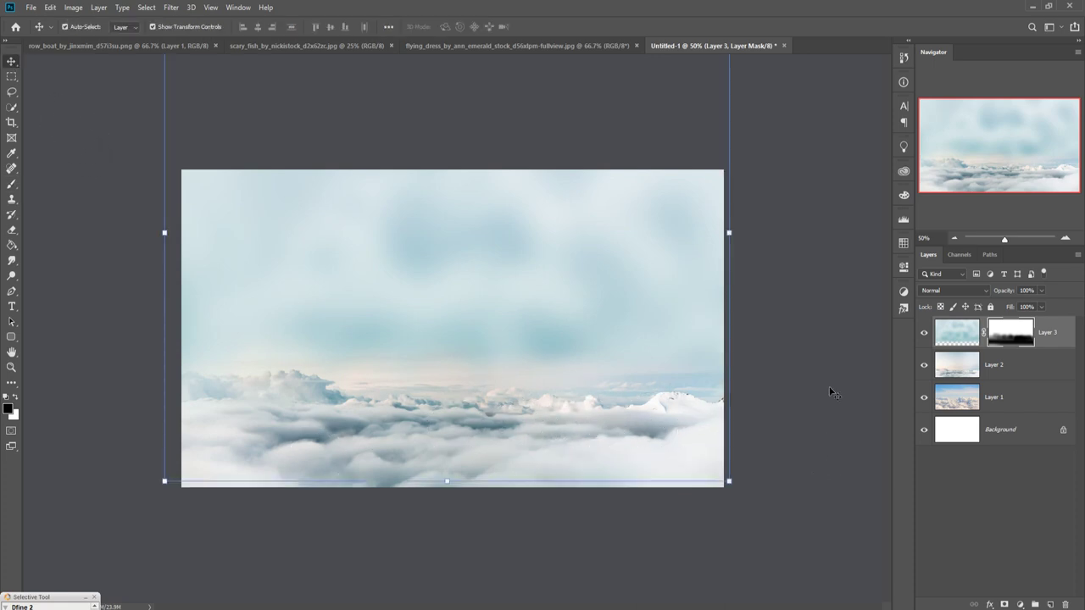
{"action": "left_click", "coordinate": [517, 432]}
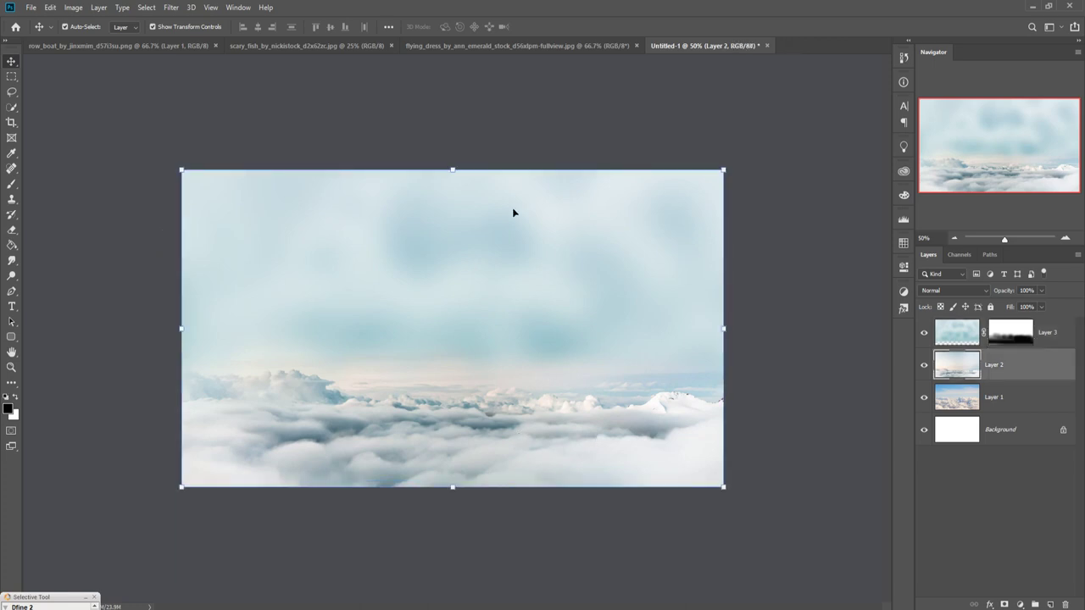
- Quick-select the entire red fish including its pelvic fin, and float the scary_fish window
{"action": "left_click", "coordinate": [322, 46]}
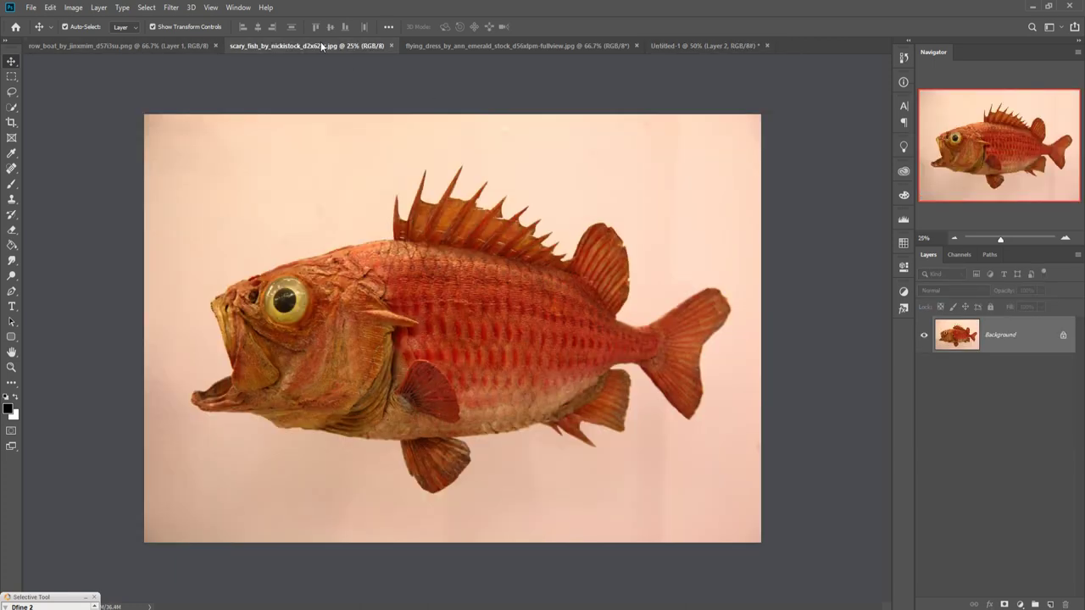
{"action": "left_click", "coordinate": [11, 108]}
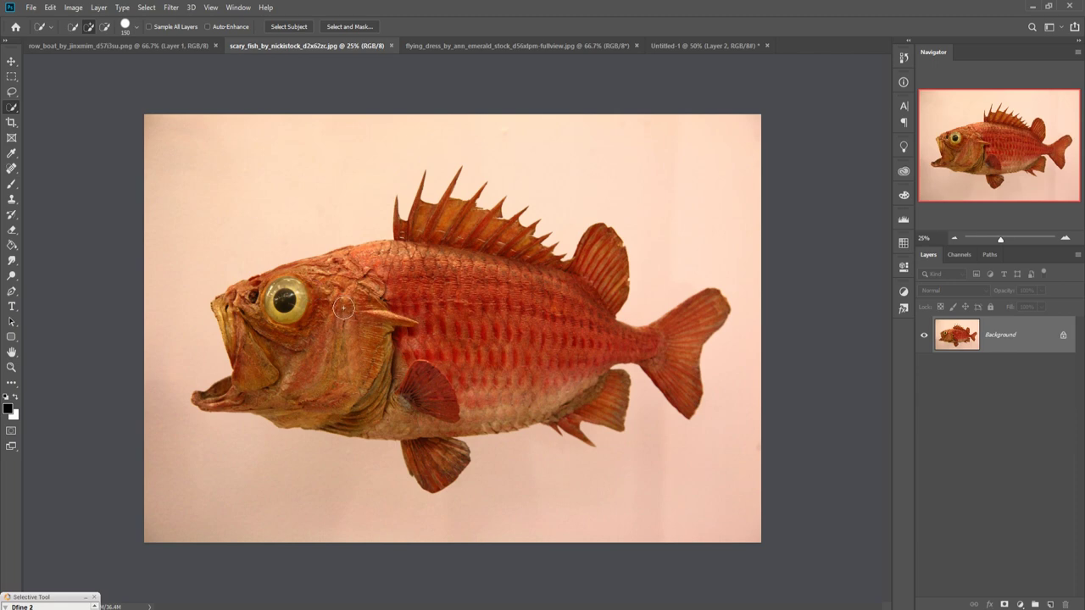
{"action": "left_click_drag", "start_coordinate": [479, 276], "coordinate": [500, 270]}
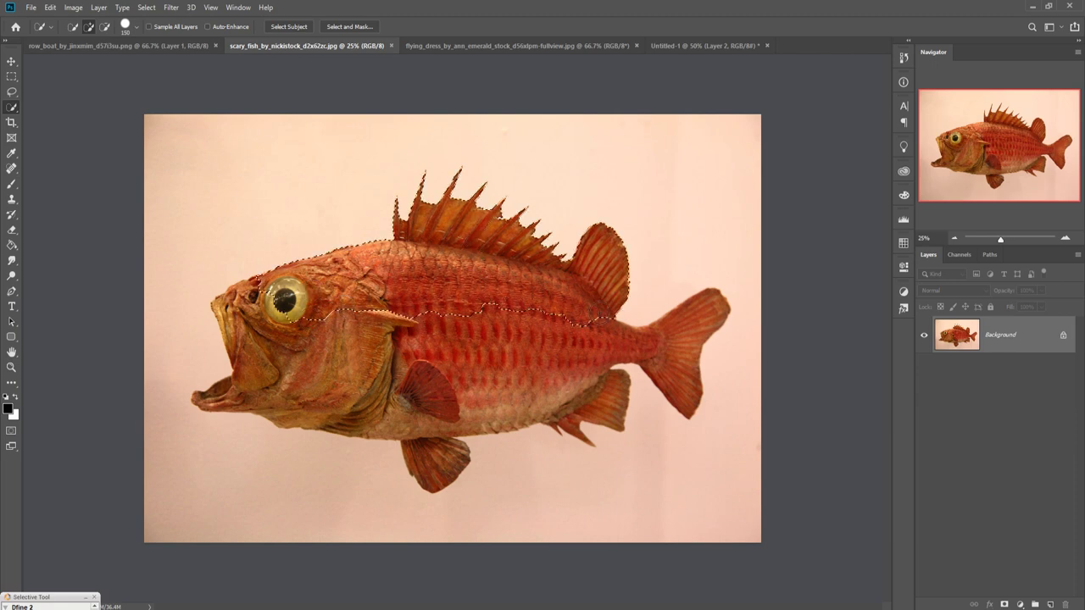
{"action": "mouse_move", "coordinate": [549, 242]}
{"action": "left_mouse_down"}
{"action": "mouse_move", "coordinate": [487, 379]}
{"action": "mouse_move", "coordinate": [270, 356]}
{"action": "left_mouse_up"}
{"action": "left_click_drag", "start_coordinate": [449, 422], "coordinate": [437, 471]}
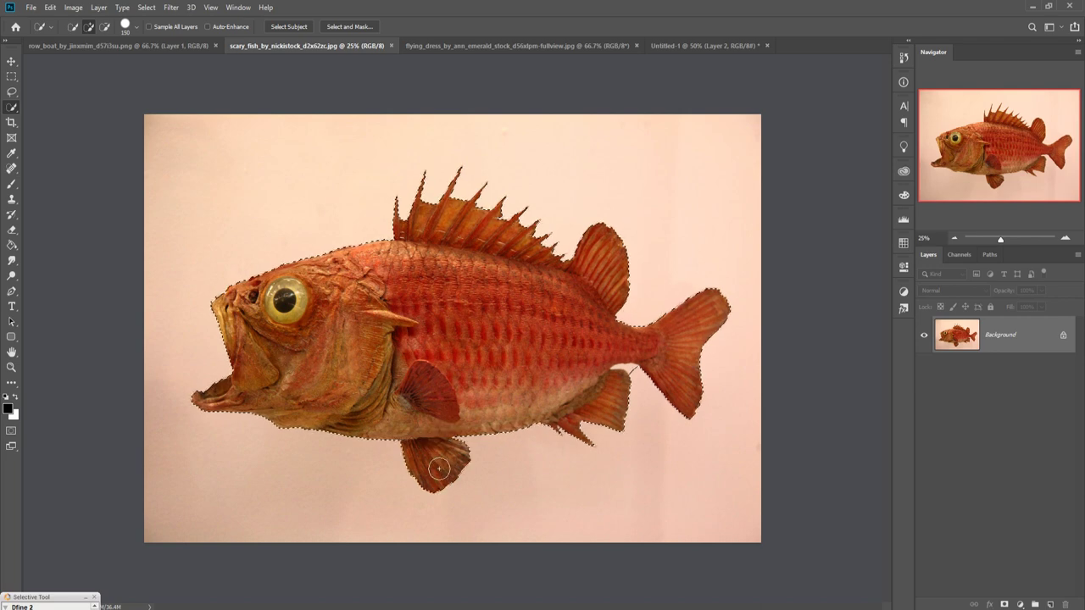
{"action": "left_click", "coordinate": [11, 61]}
{"action": "mouse_move", "coordinate": [263, 46]}
{"action": "left_mouse_down"}
{"action": "mouse_move", "coordinate": [268, 71]}
{"action": "mouse_move", "coordinate": [475, 99]}
{"action": "left_mouse_up"}
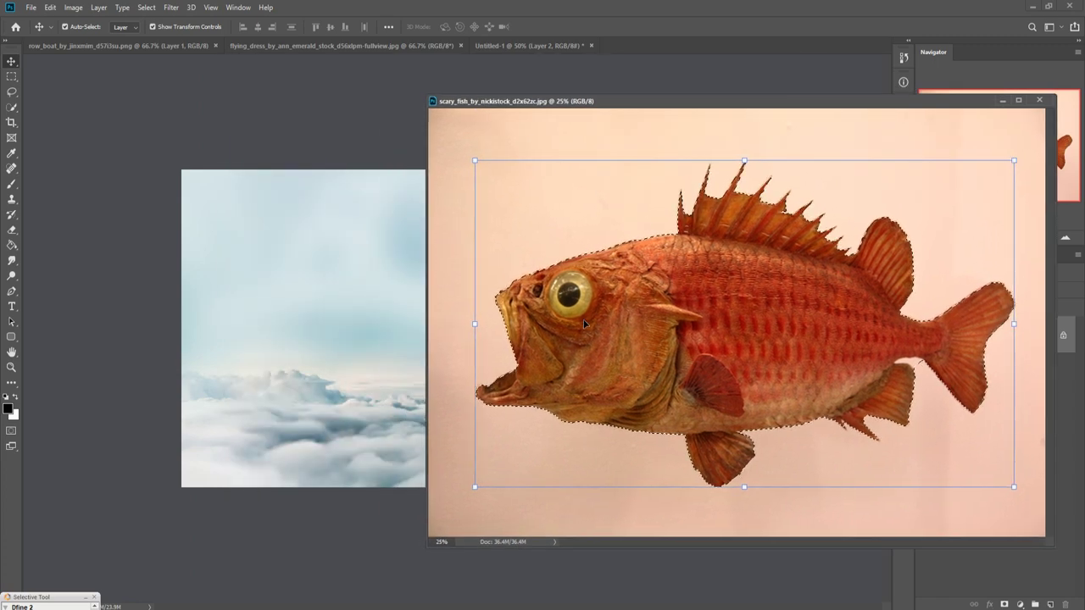
- Bring the selected fish into Untitled-1 as Layer 4, stacked above Layer 3
{"action": "left_click_drag", "start_coordinate": [632, 291], "coordinate": [297, 271]}
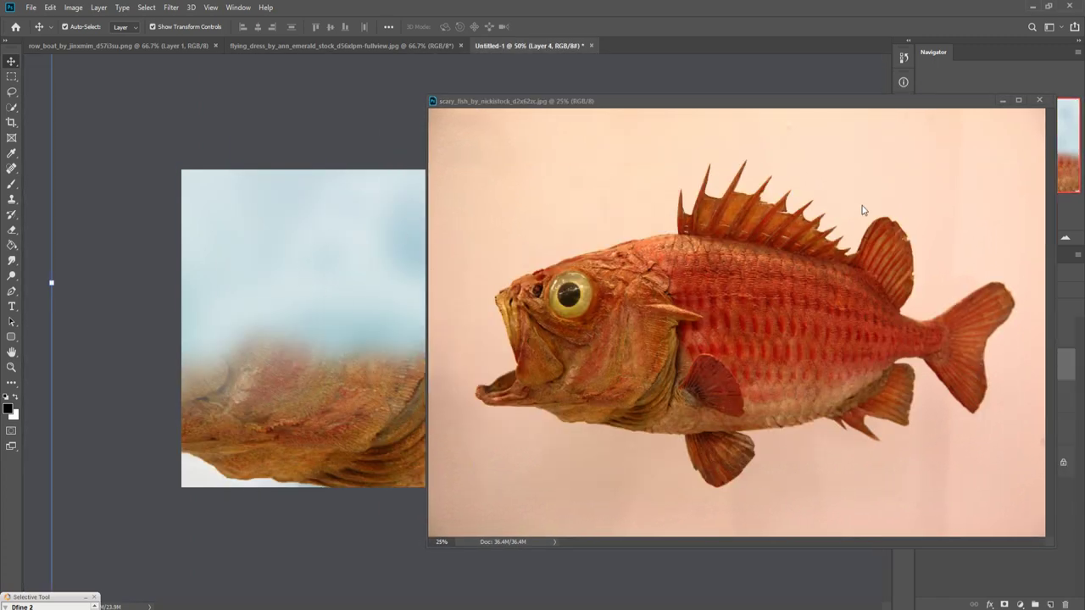
{"action": "left_click", "coordinate": [1002, 101]}
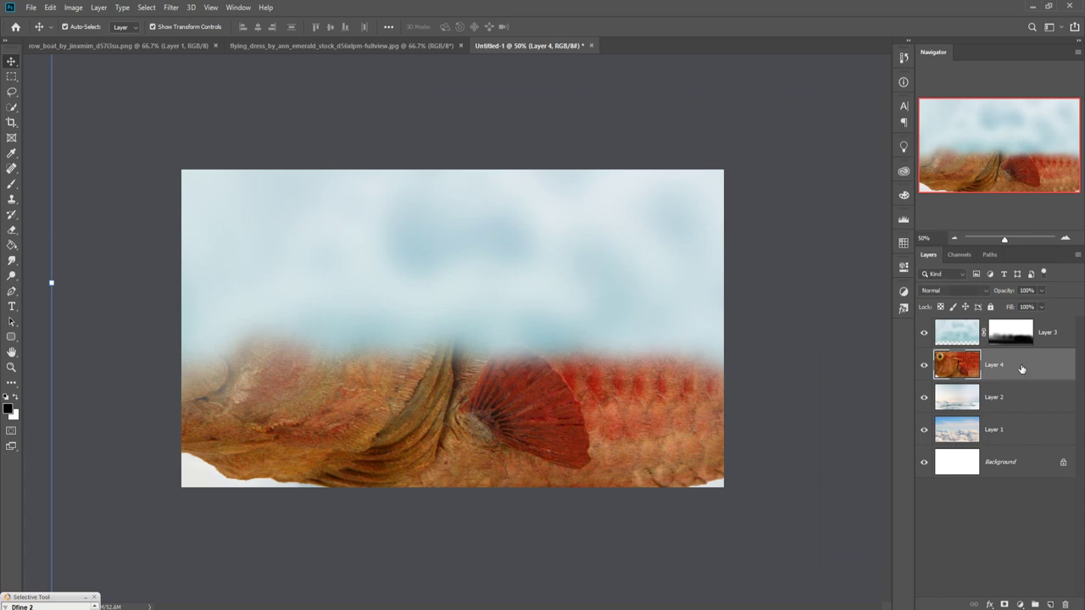
{"action": "left_click_drag", "start_coordinate": [1022, 368], "coordinate": [1024, 335]}
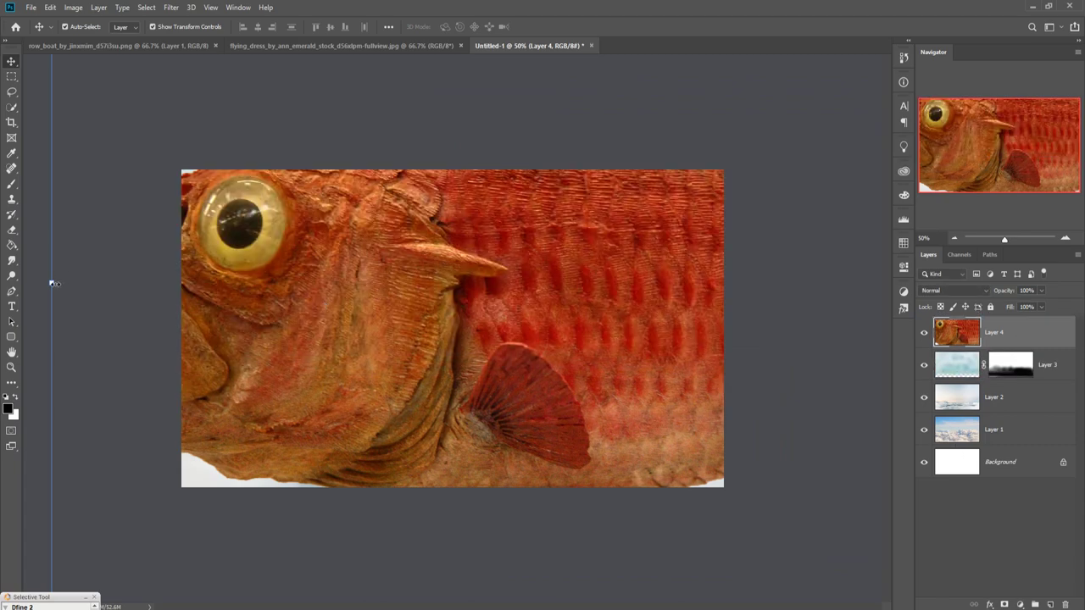
- Scale the fish to about 24% and place it in the upper centre of the sky
{"action": "mouse_move", "coordinate": [53, 284]}
{"action": "left_mouse_down"}
{"action": "mouse_move", "coordinate": [743, 283]}
{"action": "mouse_move", "coordinate": [307, 278]}
{"action": "left_mouse_up"}
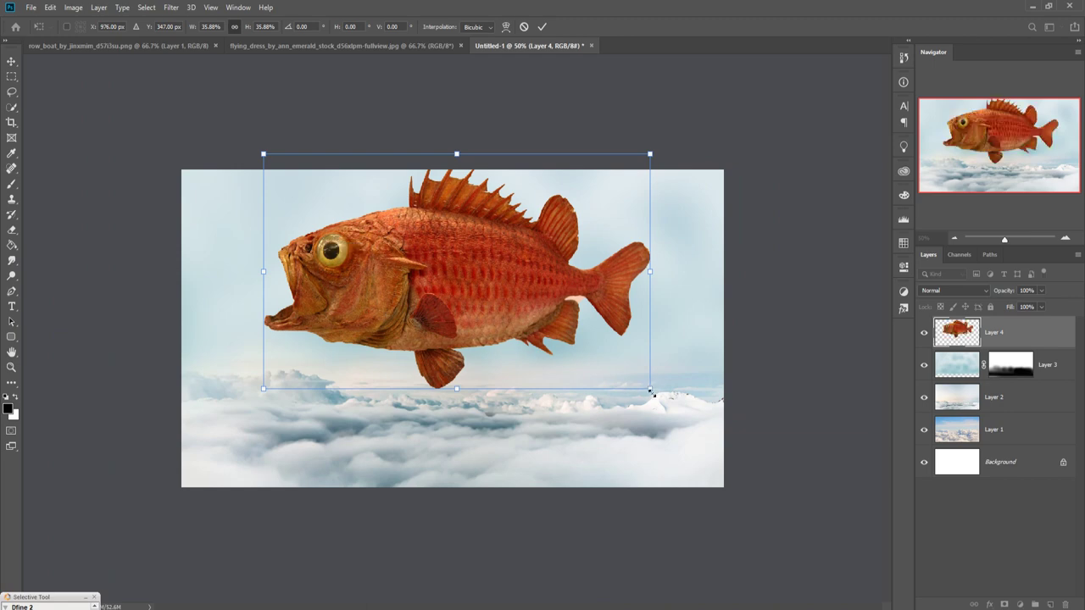
{"action": "left_click_drag", "start_coordinate": [653, 395], "coordinate": [518, 303]}
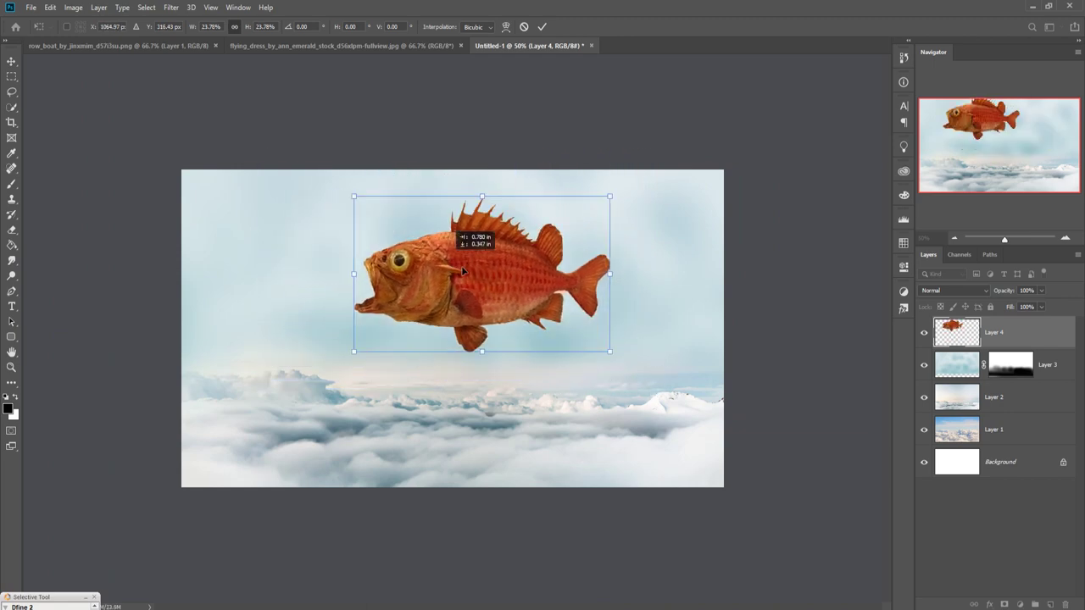
{"action": "left_click_drag", "start_coordinate": [357, 222], "coordinate": [459, 268]}
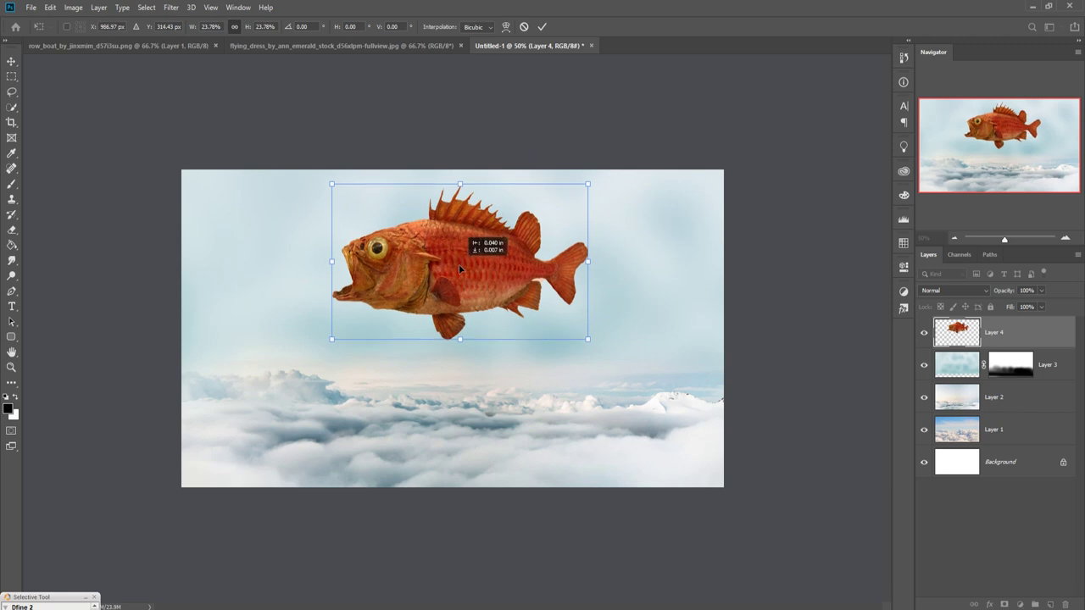
{"action": "left_click", "coordinate": [542, 26]}
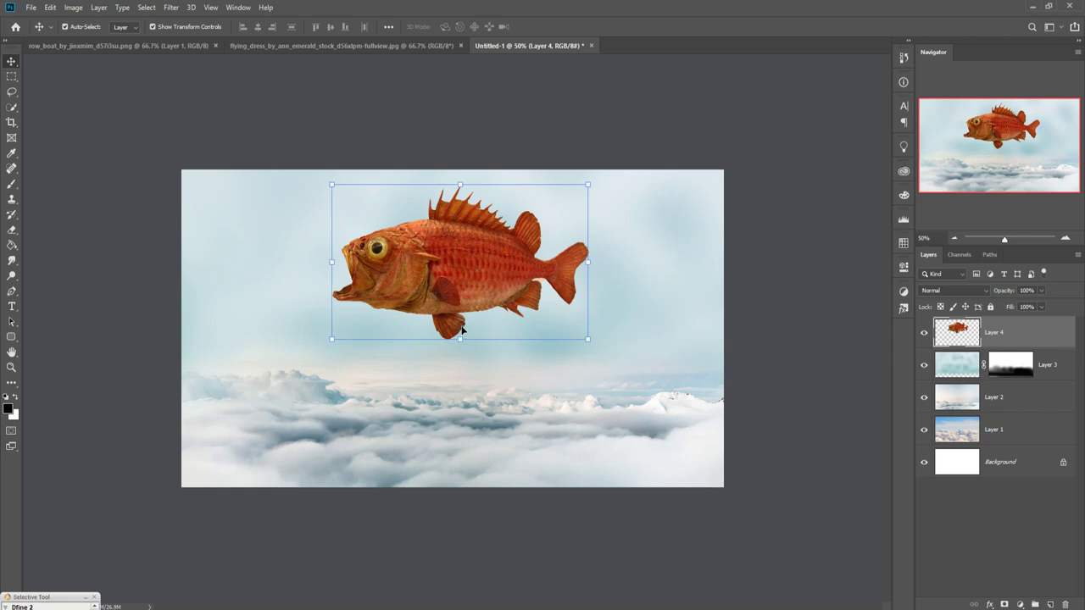
- Drag the rowboat image into the cloud composite as Layer 5
{"action": "left_click", "coordinate": [259, 43]}
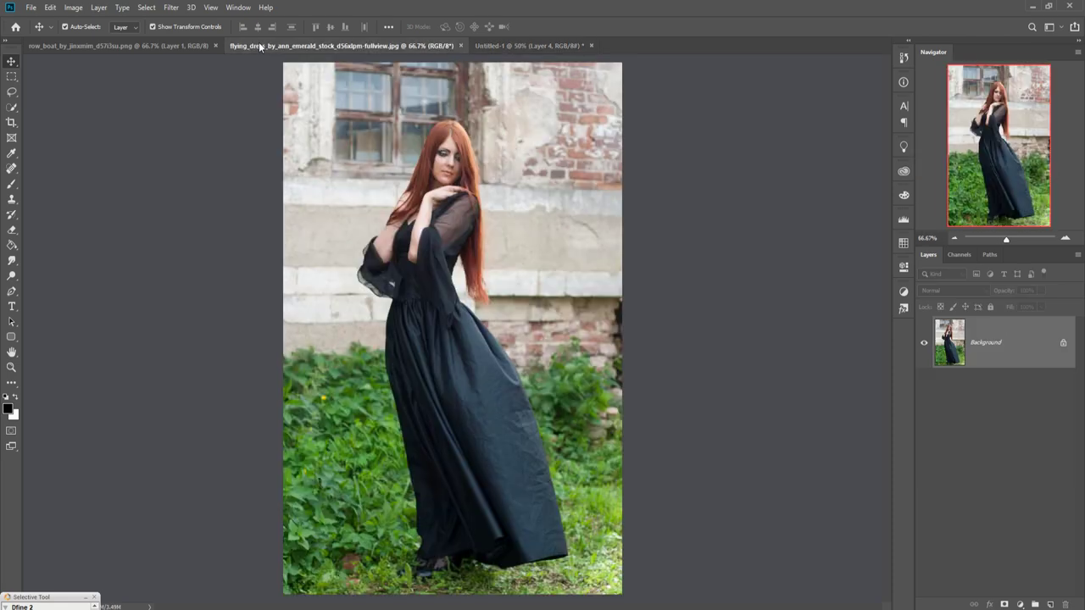
{"action": "left_click", "coordinate": [126, 46]}
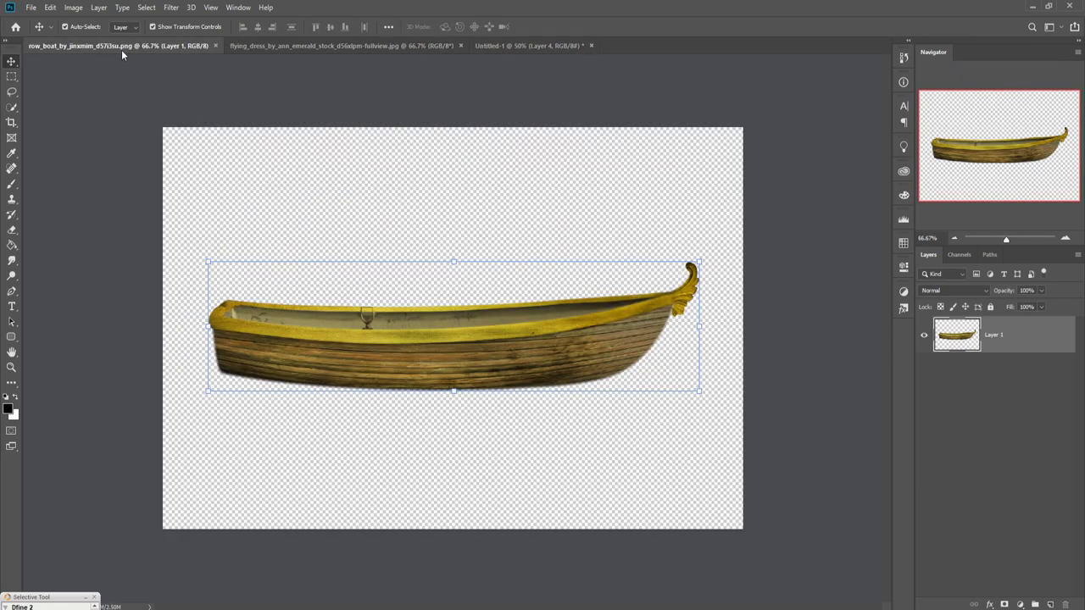
{"action": "left_click_drag", "start_coordinate": [121, 49], "coordinate": [631, 153]}
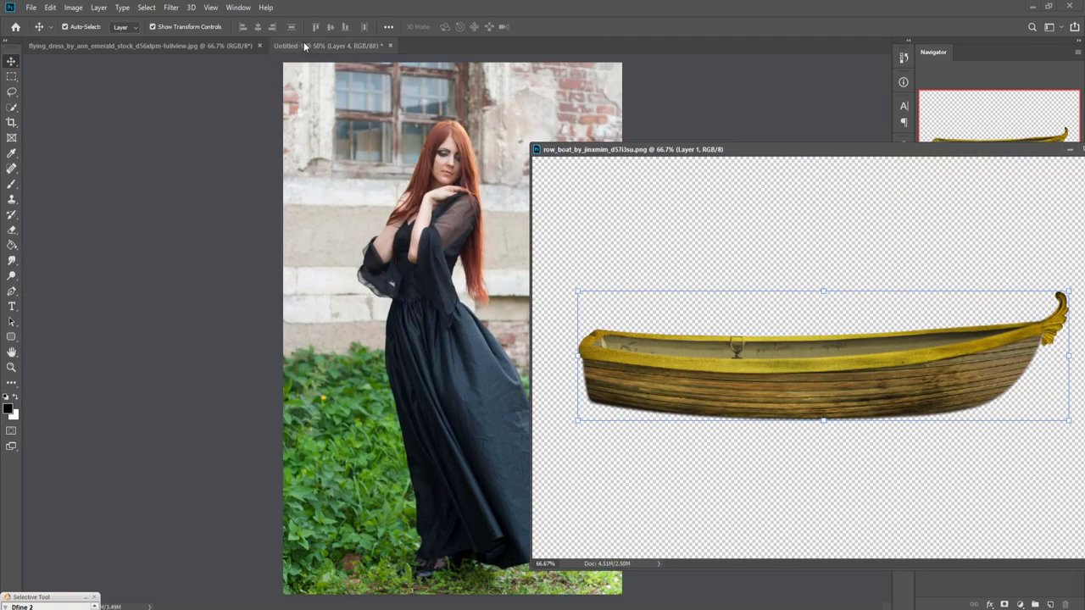
{"action": "left_click", "coordinate": [303, 45]}
{"action": "left_click_drag", "start_coordinate": [818, 379], "coordinate": [485, 416]}
{"action": "left_click", "coordinate": [1067, 151]}
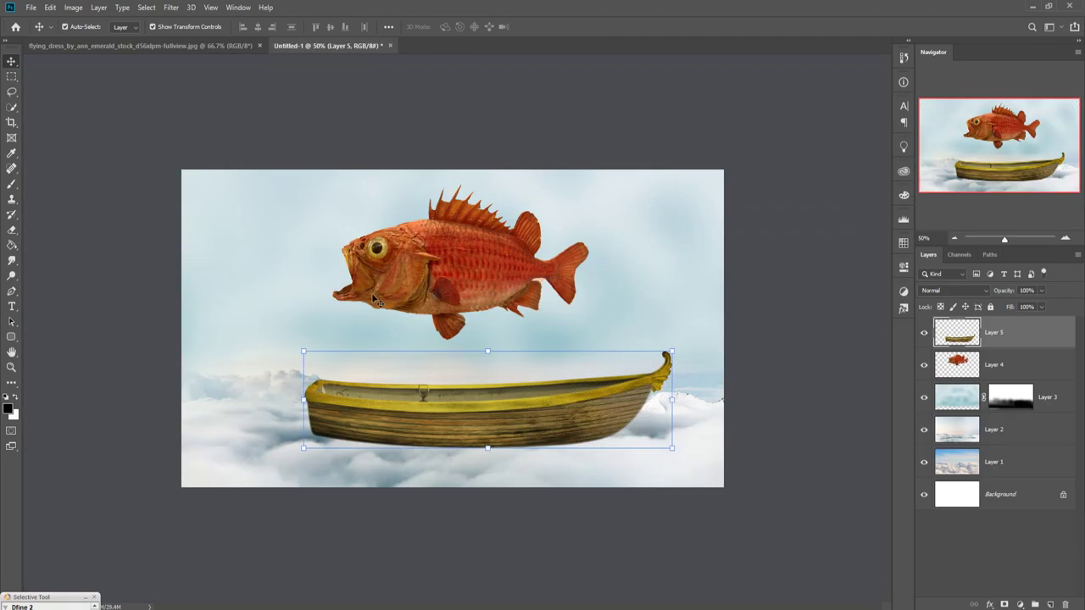
- Flip the boat horizontally so its bow faces left and shrink it to about 58.5%
{"action": "left_click", "coordinate": [50, 8]}
{"action": "mouse_move", "coordinate": [68, 276]}
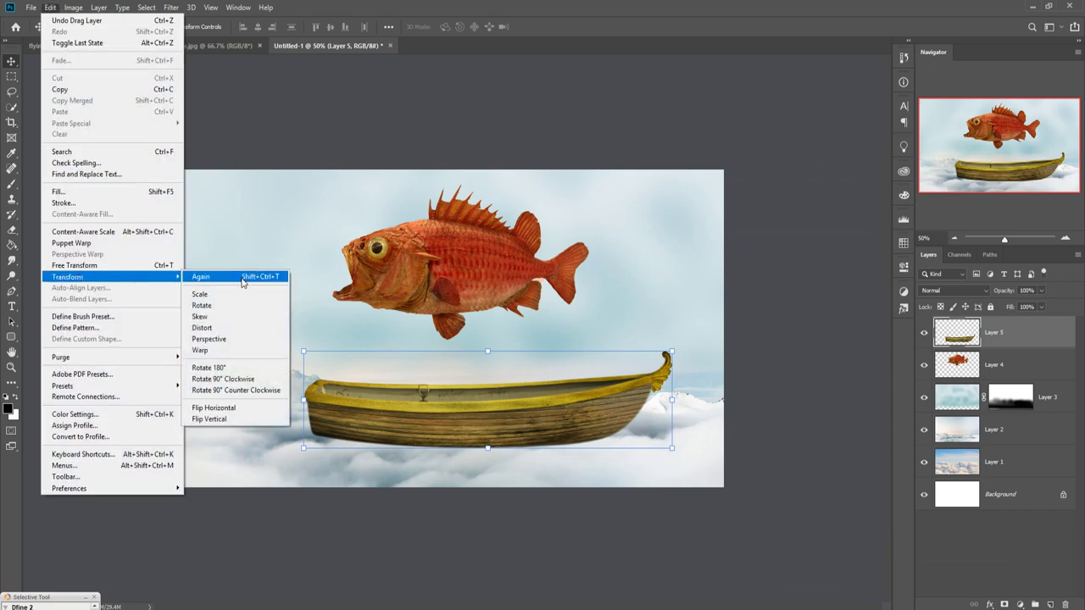
{"action": "left_click", "coordinate": [239, 409]}
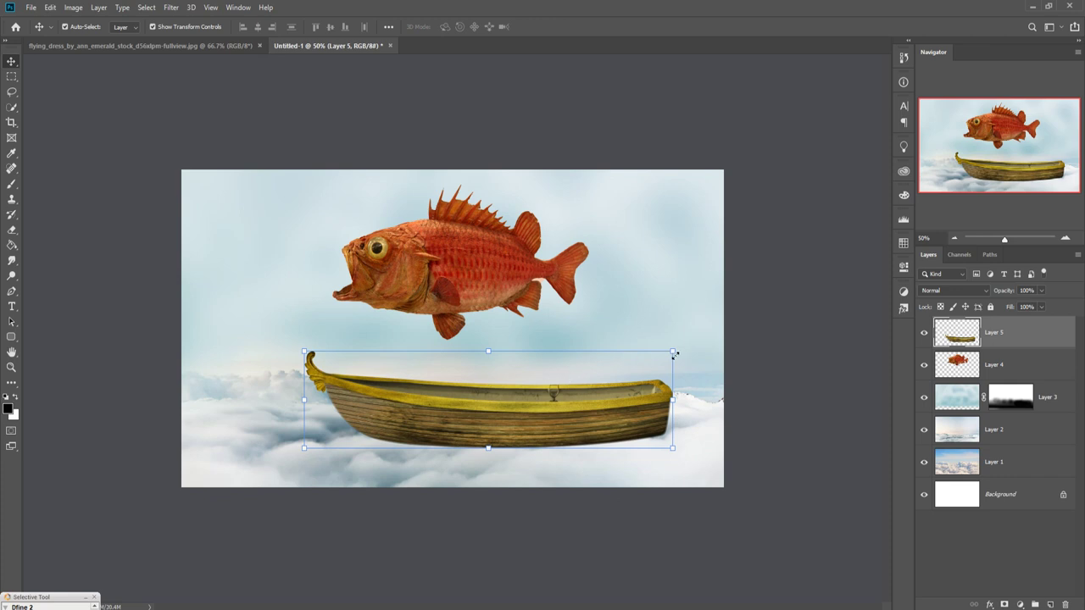
{"action": "left_click_drag", "start_coordinate": [674, 355], "coordinate": [519, 391]}
{"action": "left_click_drag", "start_coordinate": [450, 444], "coordinate": [487, 430]}
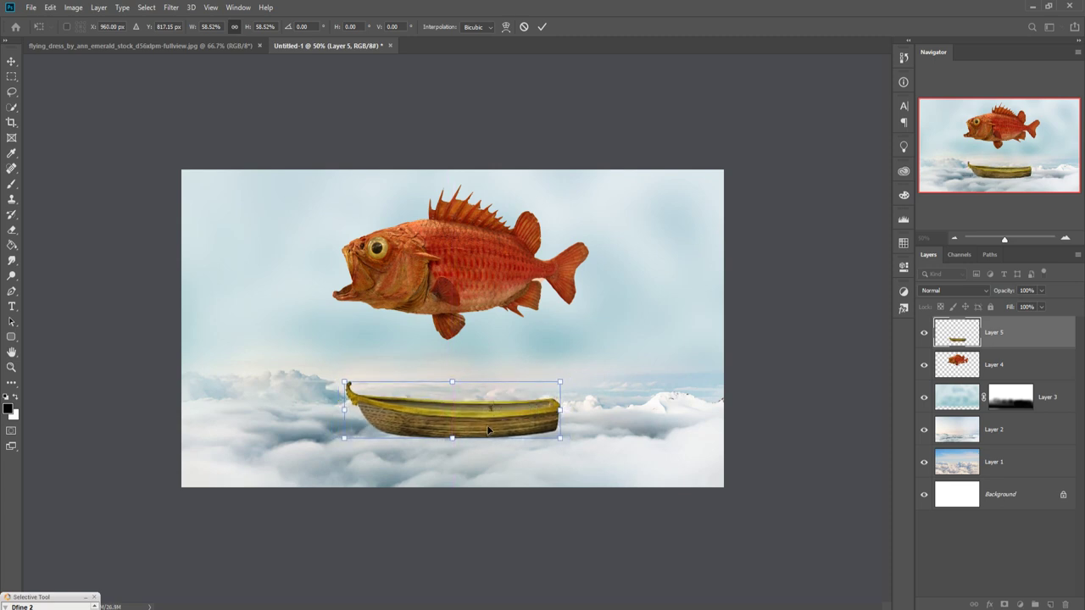
- Commit the boat's shrink, enlarge the fish to 107.7% and nudge it up-left above the boat
{"action": "left_click", "coordinate": [542, 26]}
{"action": "left_click", "coordinate": [559, 267]}
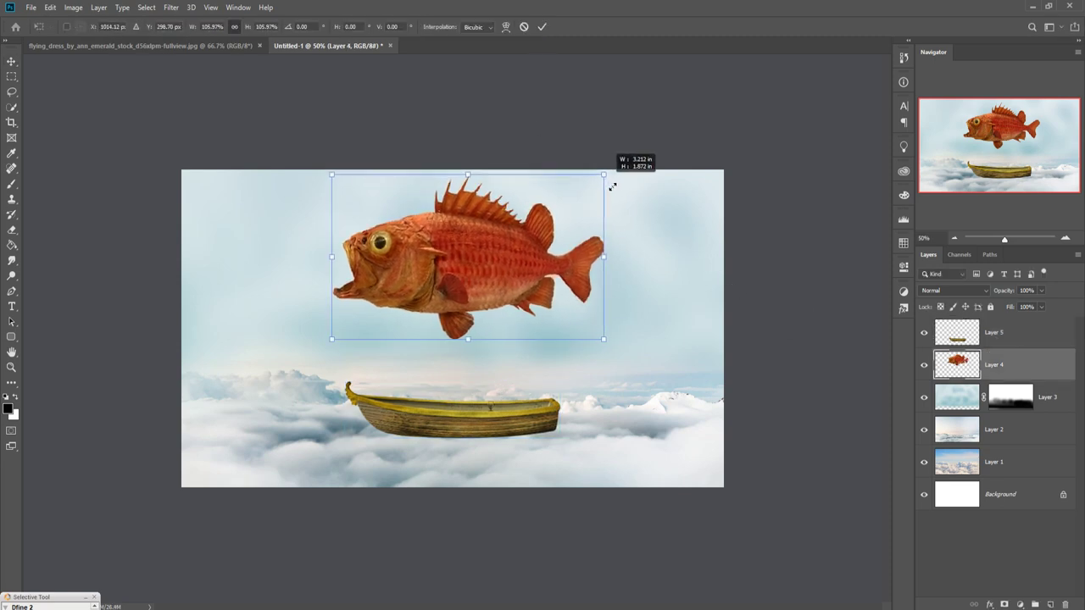
{"action": "left_click_drag", "start_coordinate": [591, 187], "coordinate": [607, 171]}
{"action": "left_click_drag", "start_coordinate": [495, 257], "coordinate": [494, 255]}
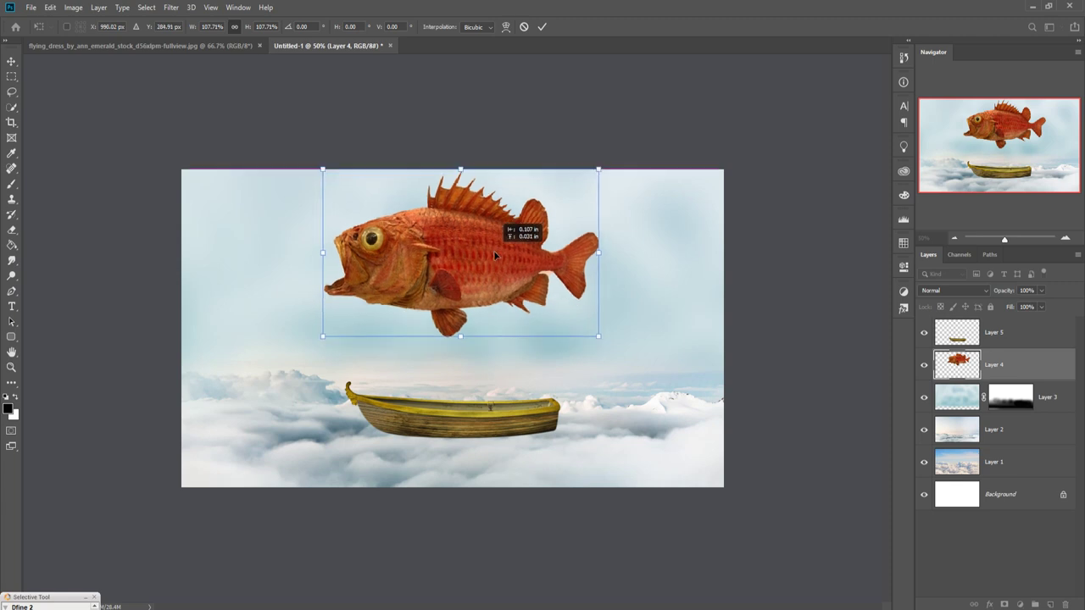
{"action": "left_click_drag", "start_coordinate": [495, 253], "coordinate": [495, 255]}
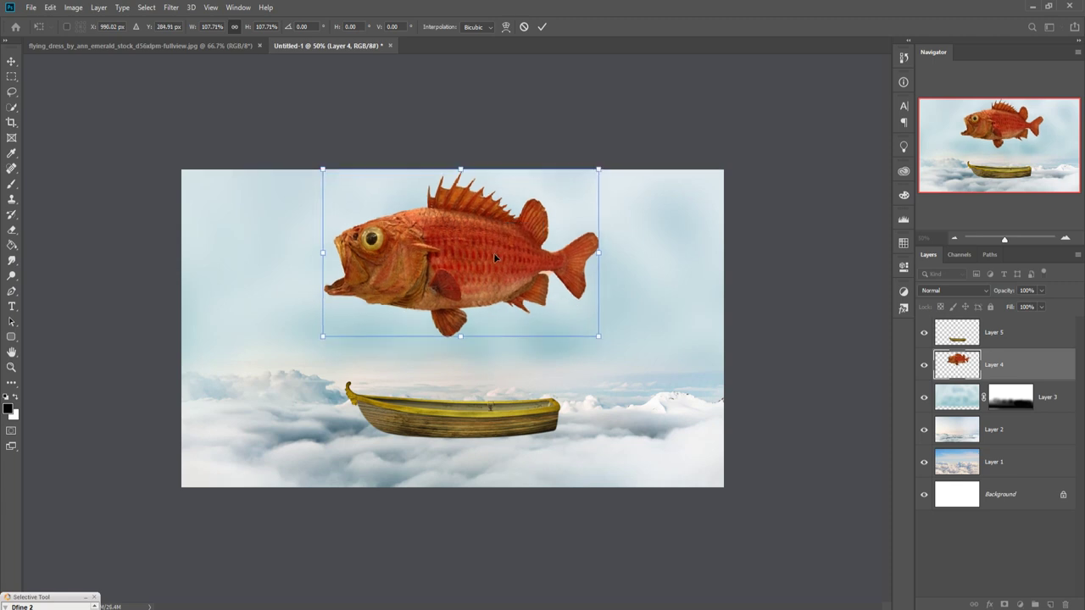
{"action": "left_click", "coordinate": [542, 27]}
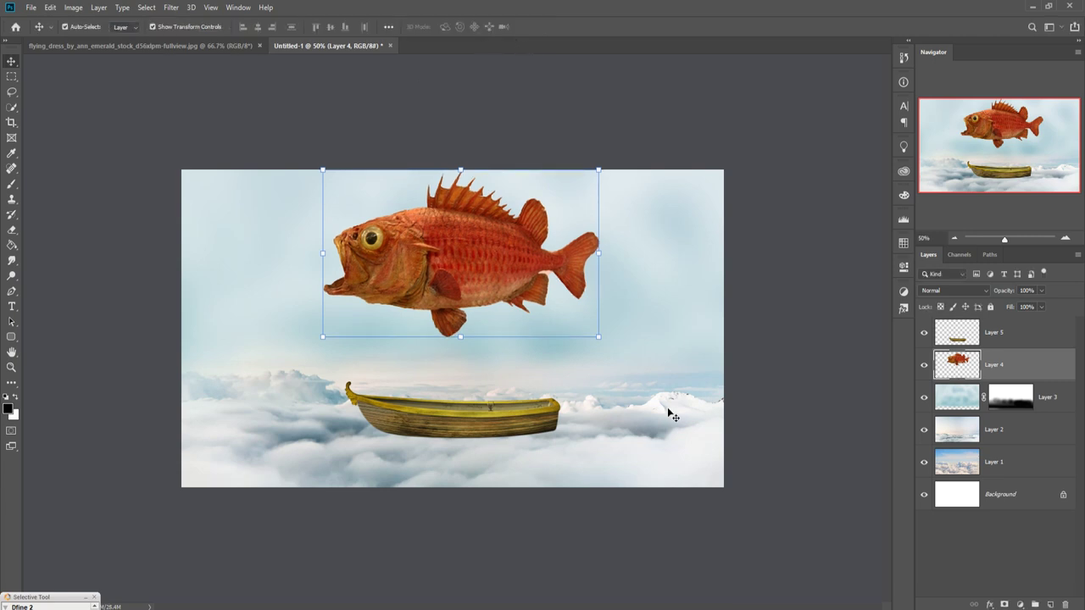
{"action": "left_click", "coordinate": [1036, 339]}
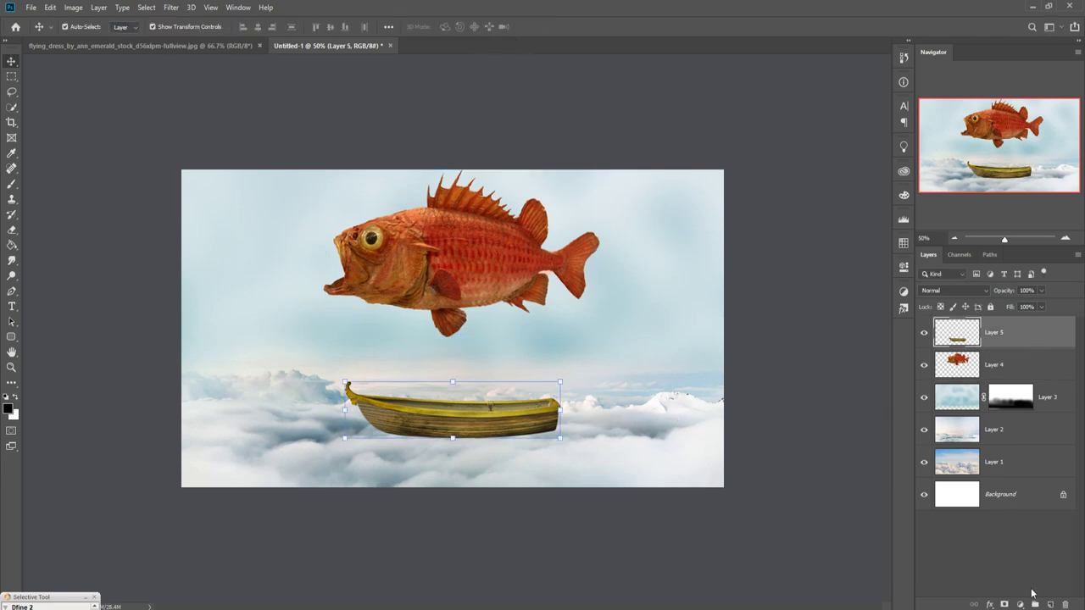
- Add an empty Layer 6 and pick the chain6 brush from the SS-ropes-n-chains set
{"action": "left_click", "coordinate": [1051, 606]}
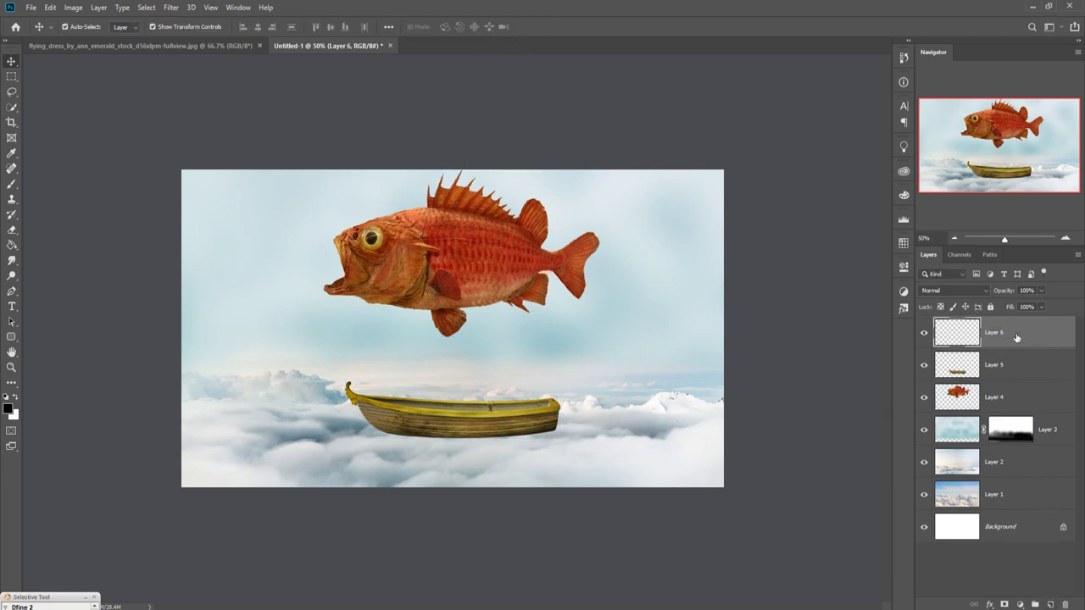
{"action": "left_click", "coordinate": [11, 184]}
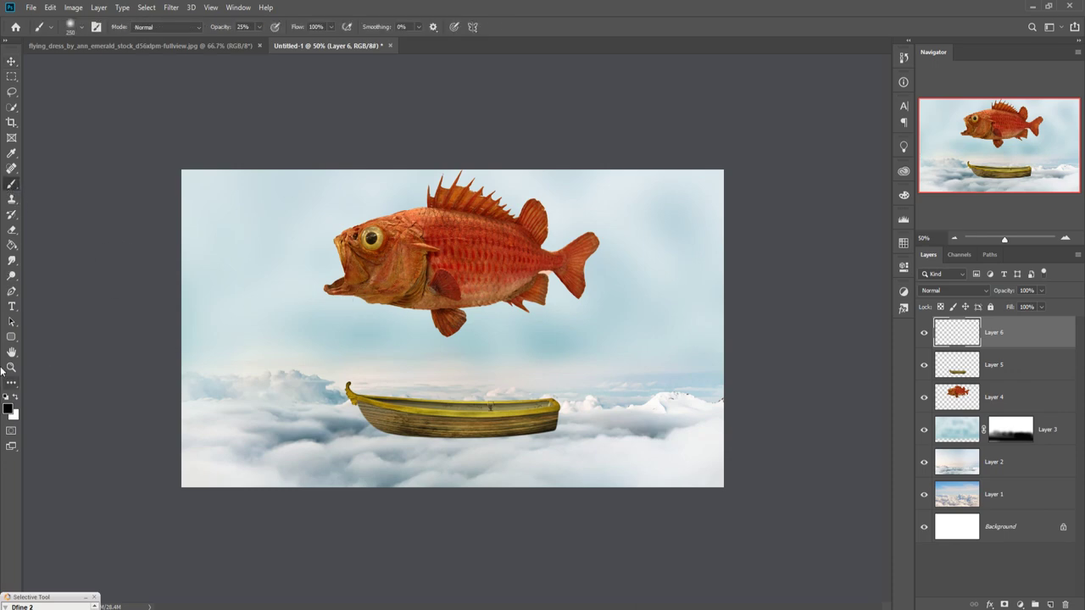
{"action": "left_click", "coordinate": [75, 27]}
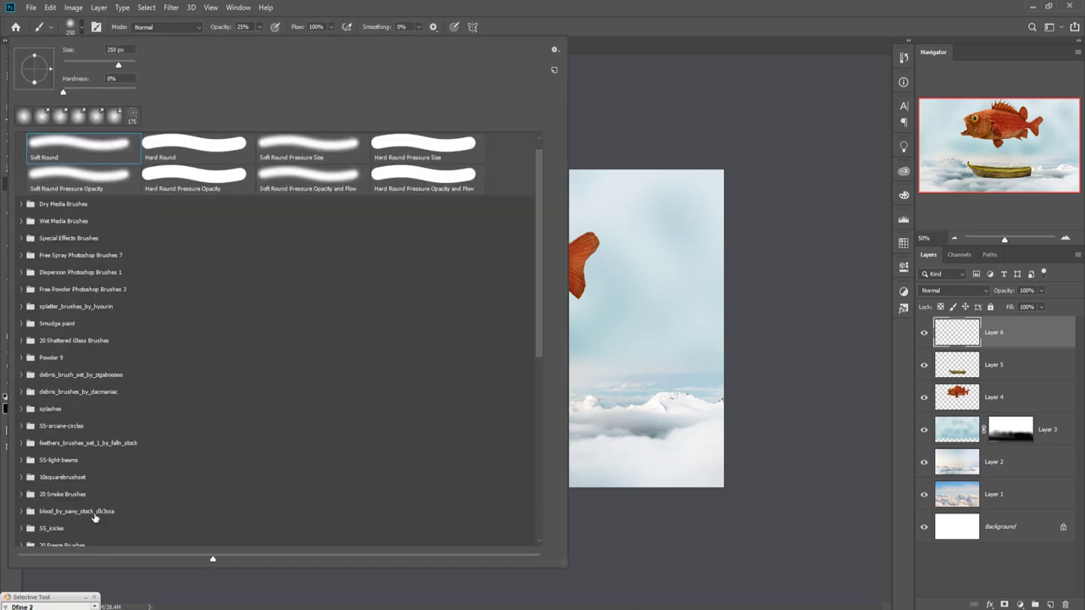
{"action": "scroll", "coordinate": [94, 517], "scroll_direction": "down", "scroll_amount": 2}
{"action": "scroll", "coordinate": [94, 517], "scroll_direction": "down", "scroll_amount": 2}
{"action": "scroll", "coordinate": [94, 517], "scroll_direction": "down", "scroll_amount": 1}
{"action": "left_click", "coordinate": [223, 499]}
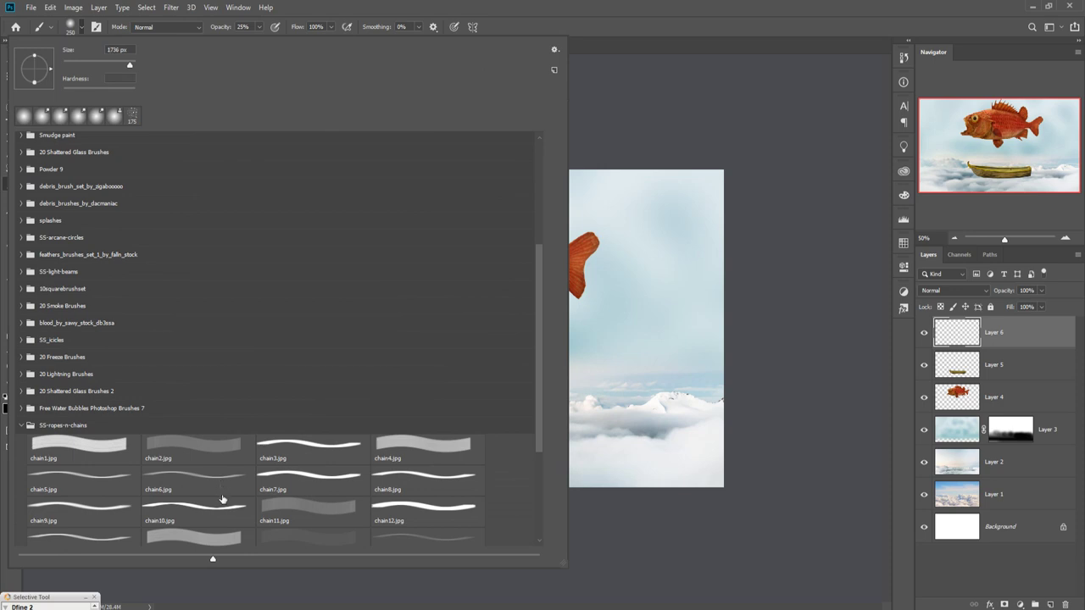
{"action": "left_click", "coordinate": [657, 377]}
{"action": "right_click", "coordinate": [594, 293]}
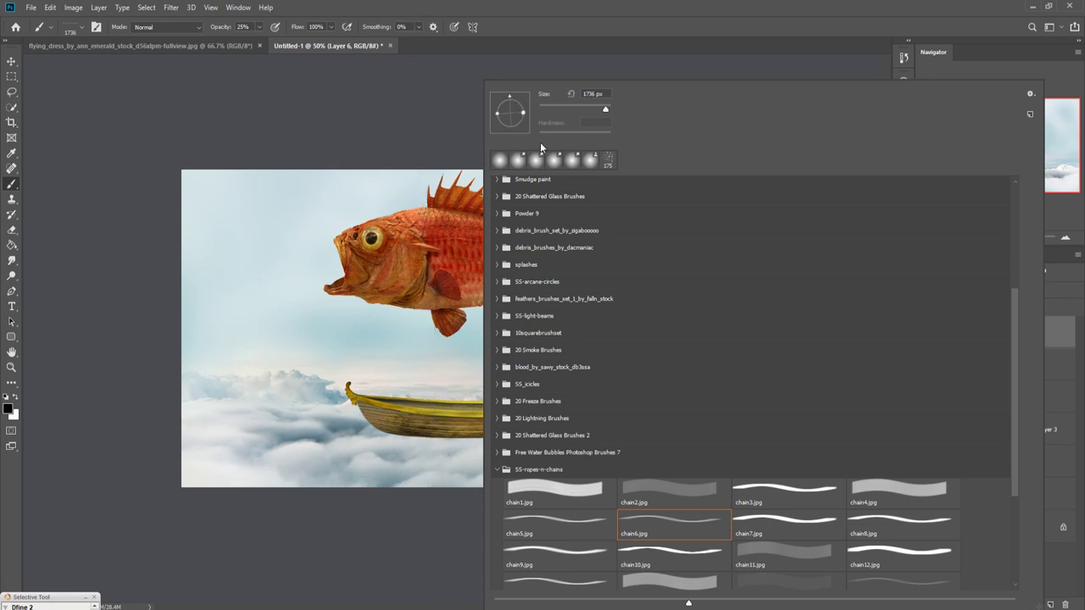
{"action": "left_click", "coordinate": [559, 5]}
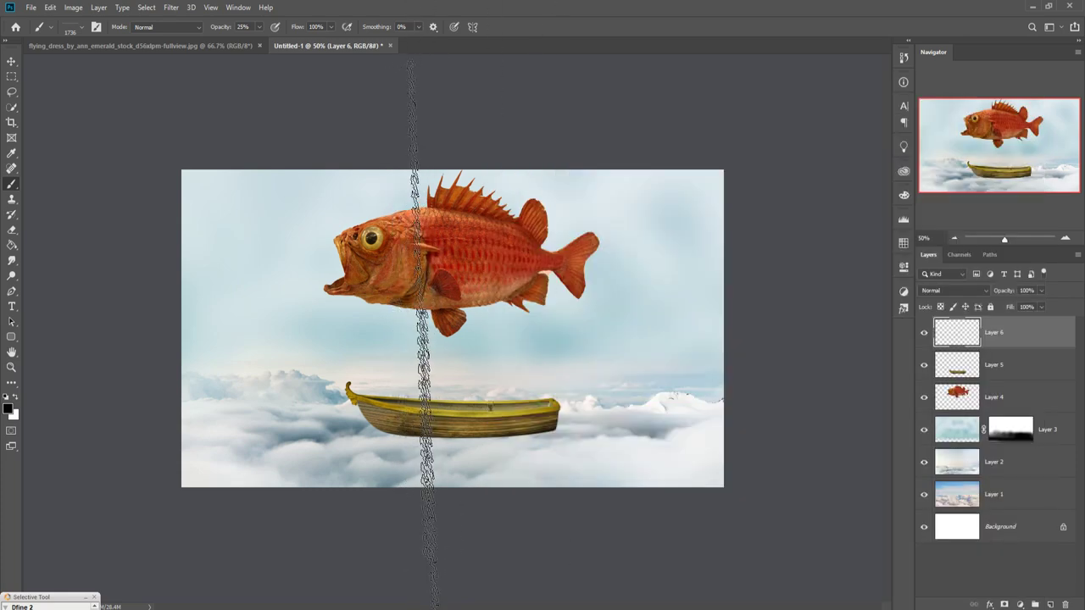
- Shrink the chain brush, test a stroke through the boat, and raise brush opacity to 100%
{"action": "key", "text": "bracketleft"}
{"action": "key", "text": "bracketleft"}
{"action": "key", "text": "bracketleft"}
{"action": "key", "text": "bracketleft"}
{"action": "key", "text": "bracketleft"}
{"action": "key", "text": "bracketleft"}
{"action": "key", "text": "bracketleft"}
{"action": "key", "text": "bracketleft"}
{"action": "key", "text": "bracketleft"}
{"action": "key", "text": "bracketleft"}
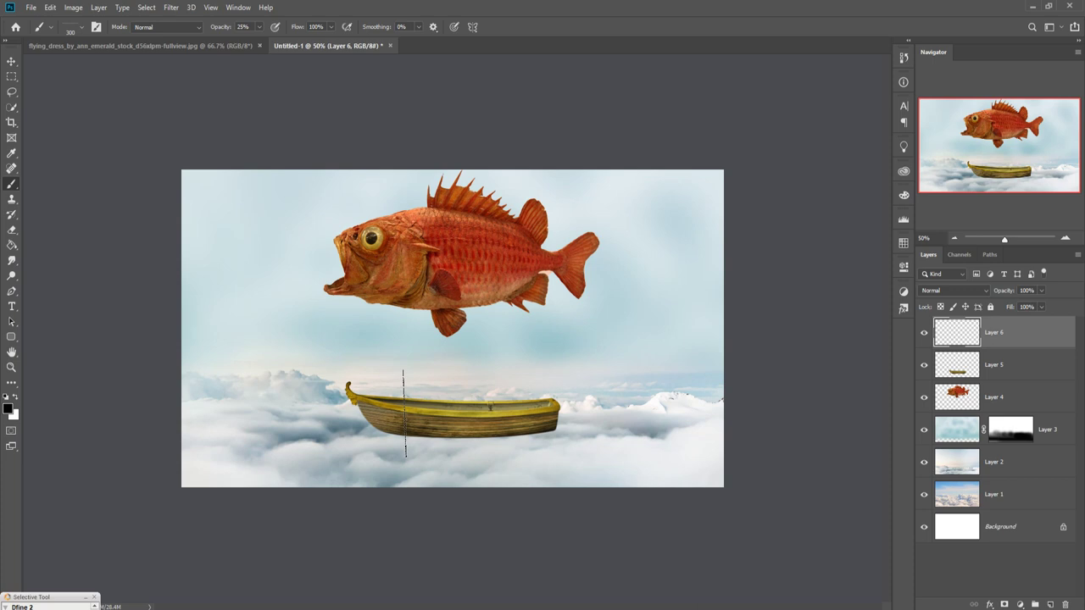
{"action": "left_click_drag", "start_coordinate": [404, 414], "coordinate": [407, 443]}
{"action": "left_click", "coordinate": [260, 32]}
{"action": "left_click_drag", "start_coordinate": [257, 40], "coordinate": [299, 40]}
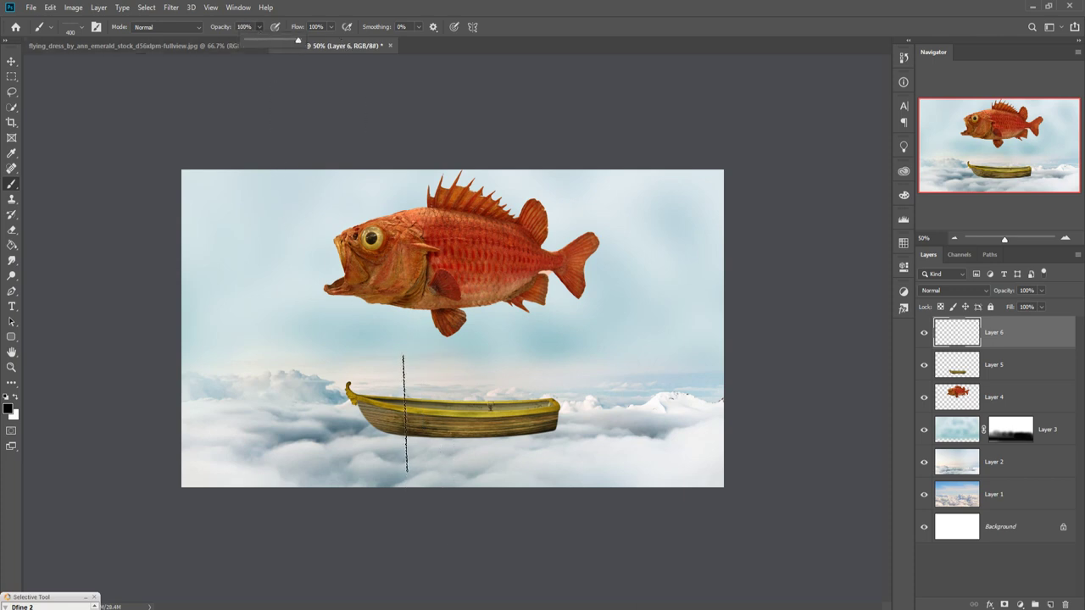
- Stamp a left and a right chain hanging from the fish down to the boat
{"action": "left_click", "coordinate": [402, 360]}
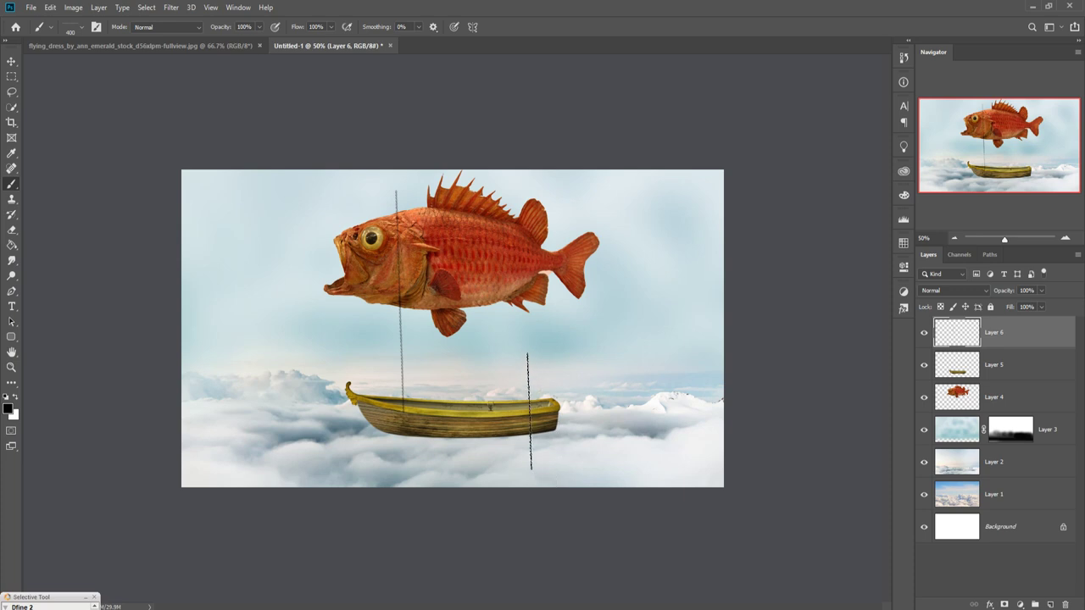
{"action": "right_click", "coordinate": [529, 411]}
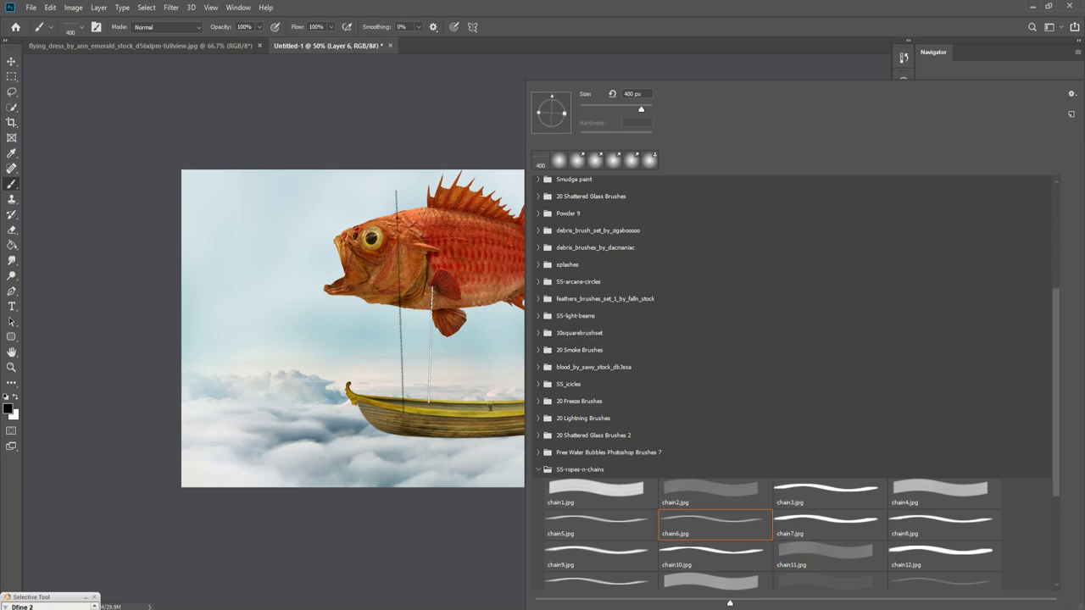
{"action": "left_click", "coordinate": [582, 28]}
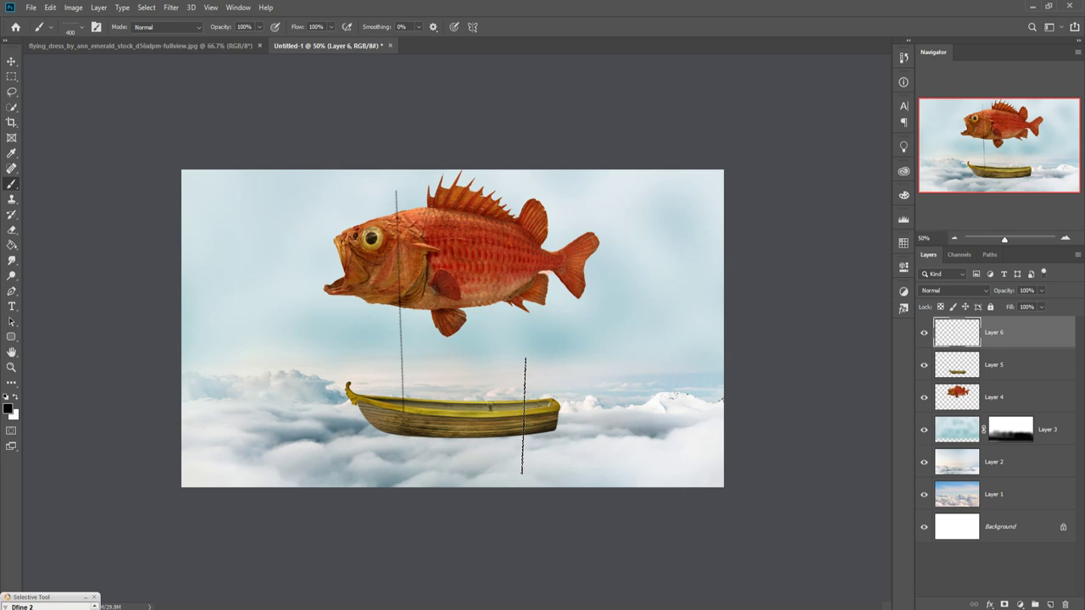
{"action": "left_click", "coordinate": [523, 416]}
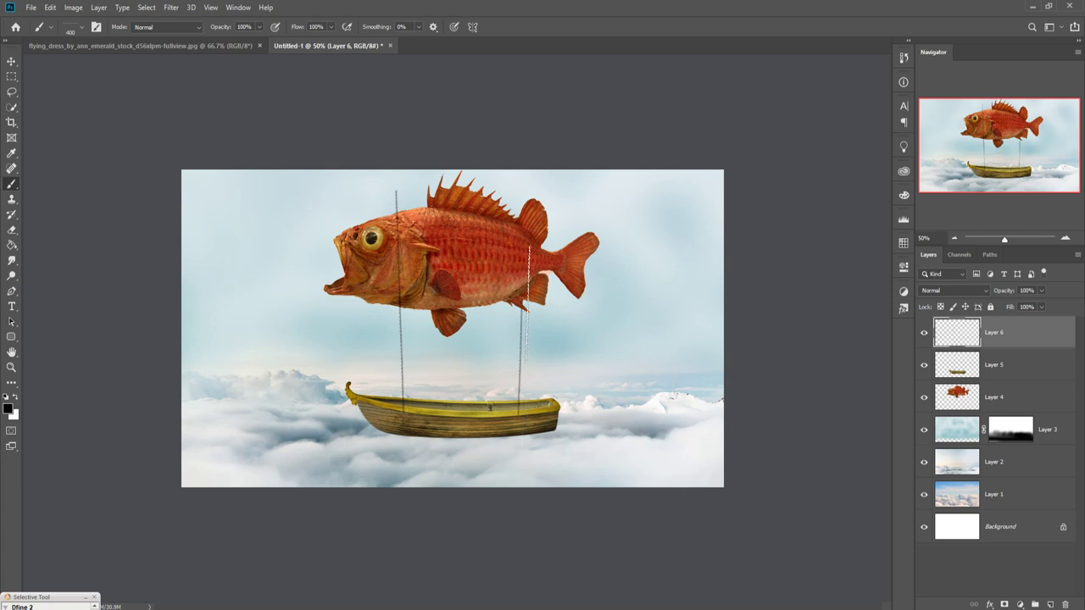
{"action": "left_click", "coordinate": [526, 302]}
- Select Layer 3 and add new Layer 7 above it, behind the fish and boat
{"action": "left_click", "coordinate": [1001, 366]}
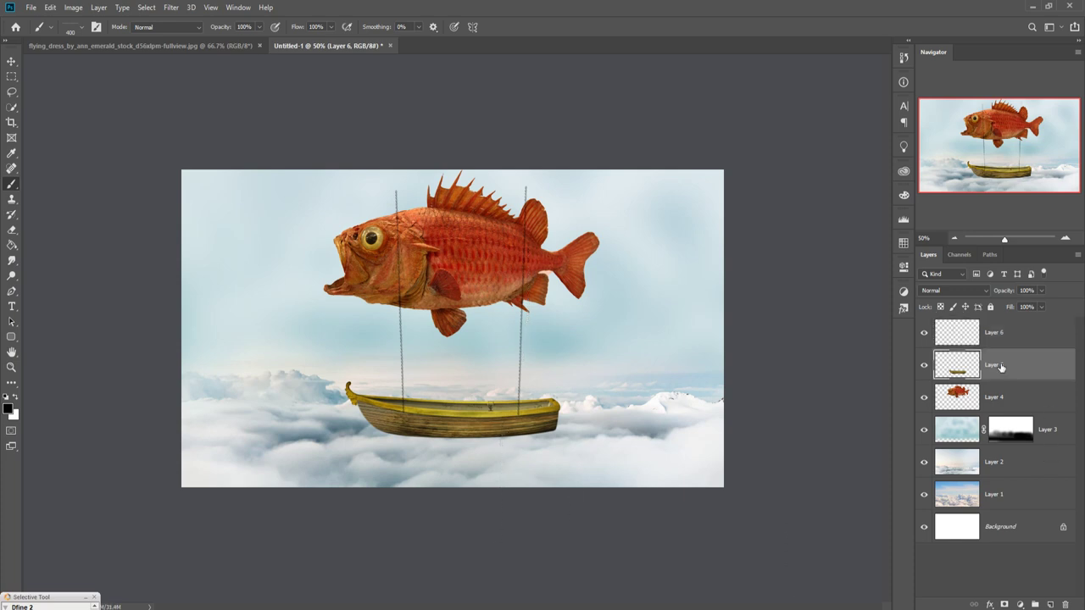
{"action": "left_click", "coordinate": [1057, 437]}
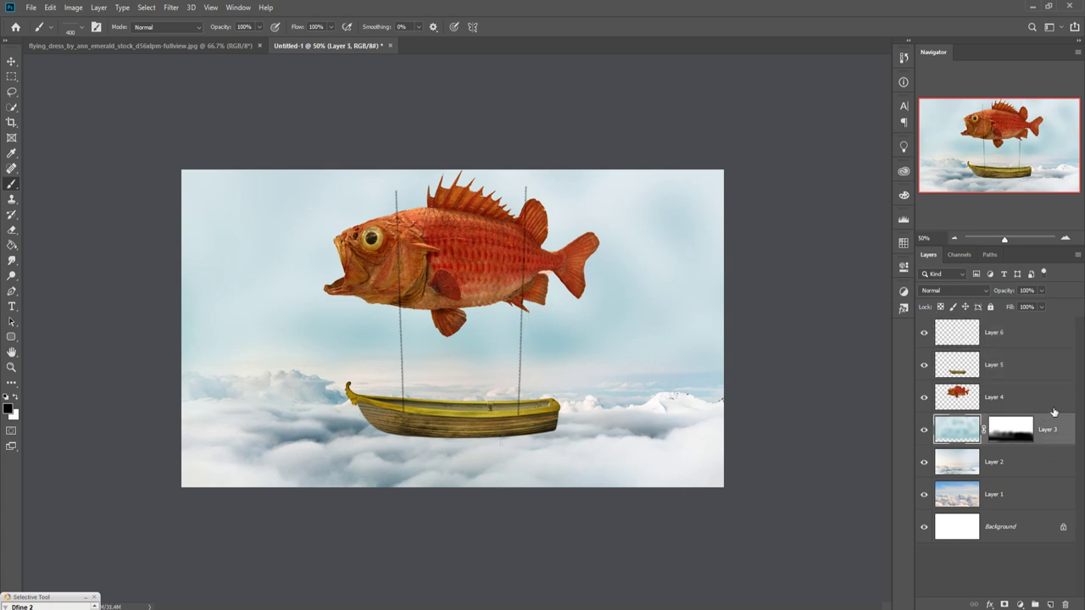
{"action": "left_click", "coordinate": [1052, 604]}
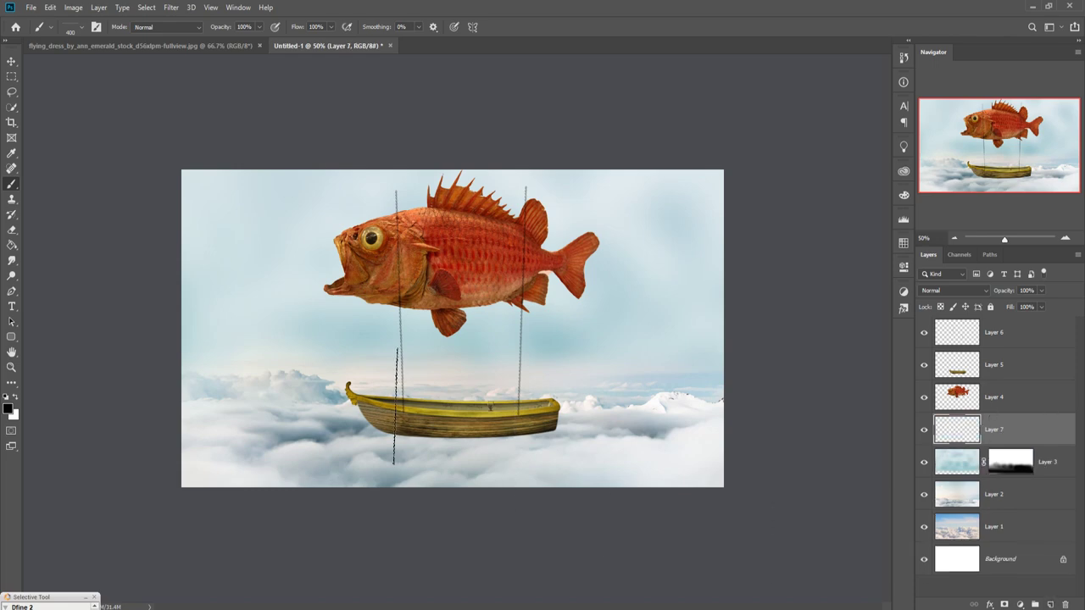
{"action": "right_click", "coordinate": [418, 411]}
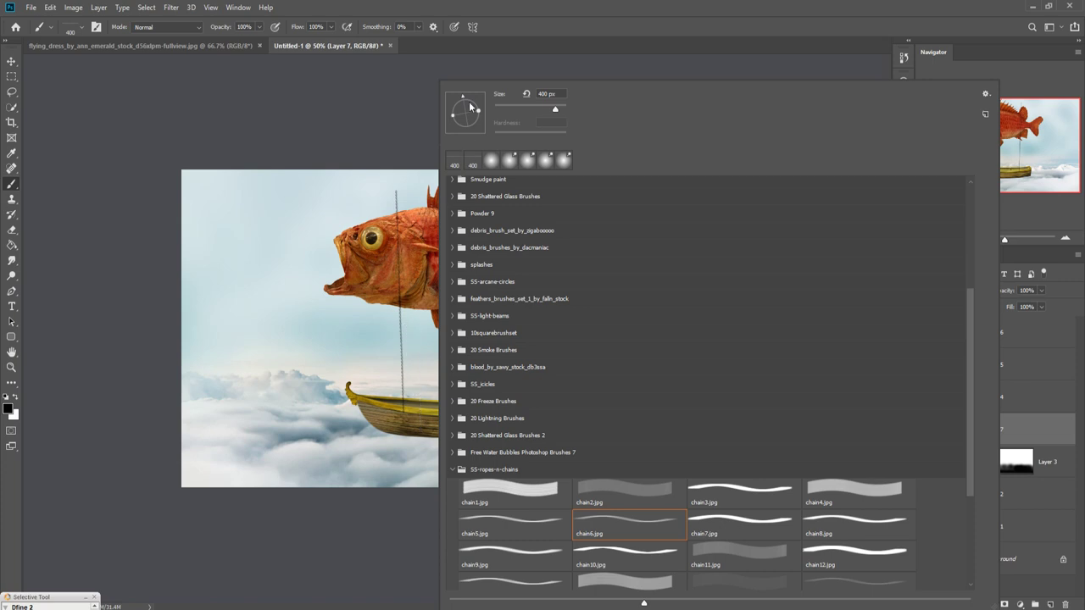
{"action": "left_click", "coordinate": [501, 10]}
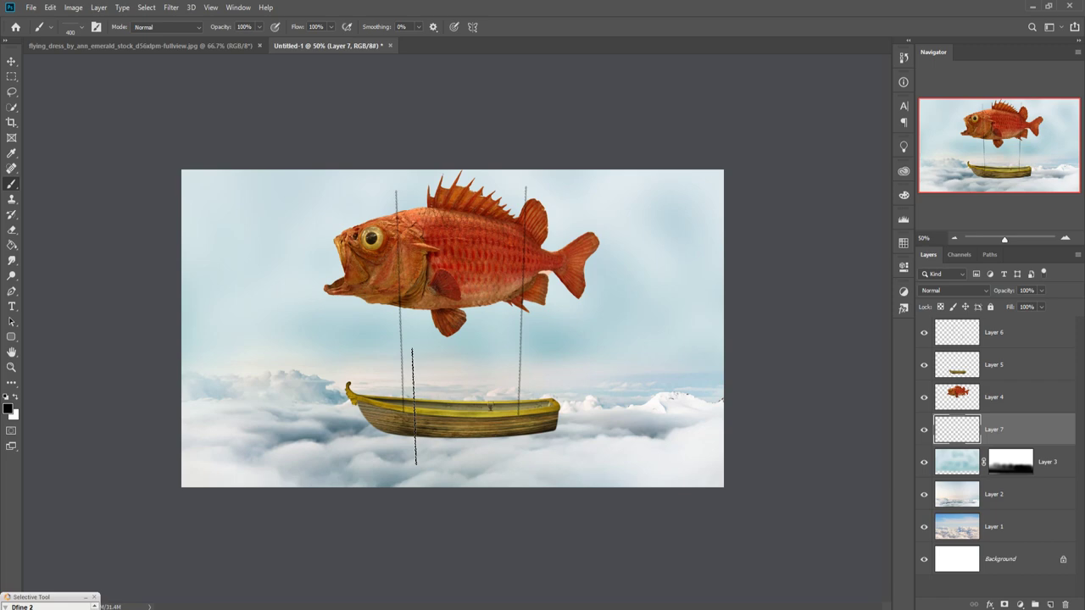
- Paint two rear chains on Layer 7 beside the left and right chains
{"action": "left_click", "coordinate": [411, 368]}
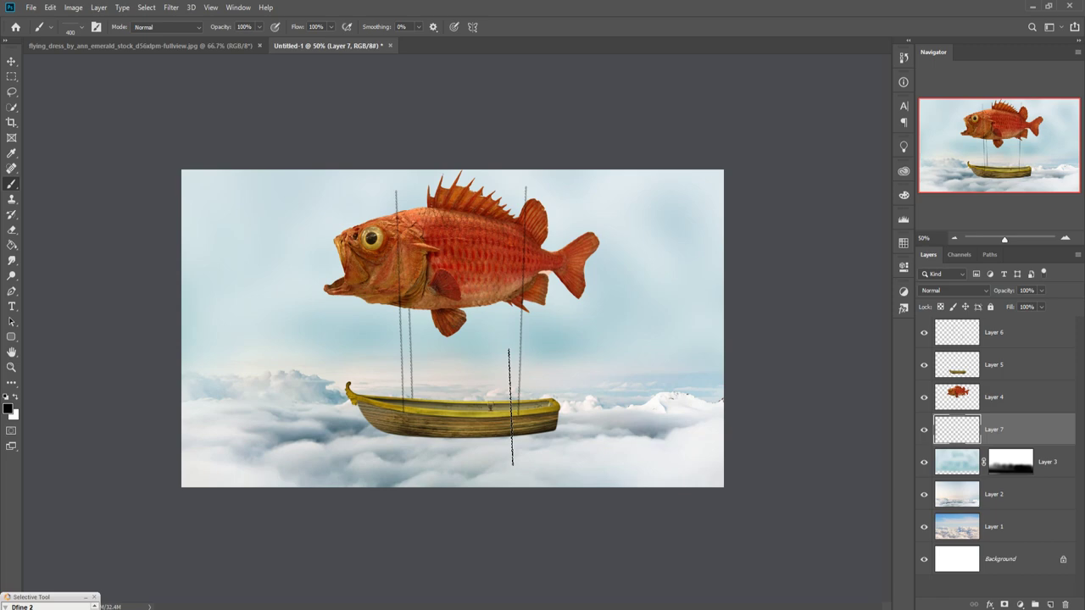
{"action": "right_click", "coordinate": [510, 407]}
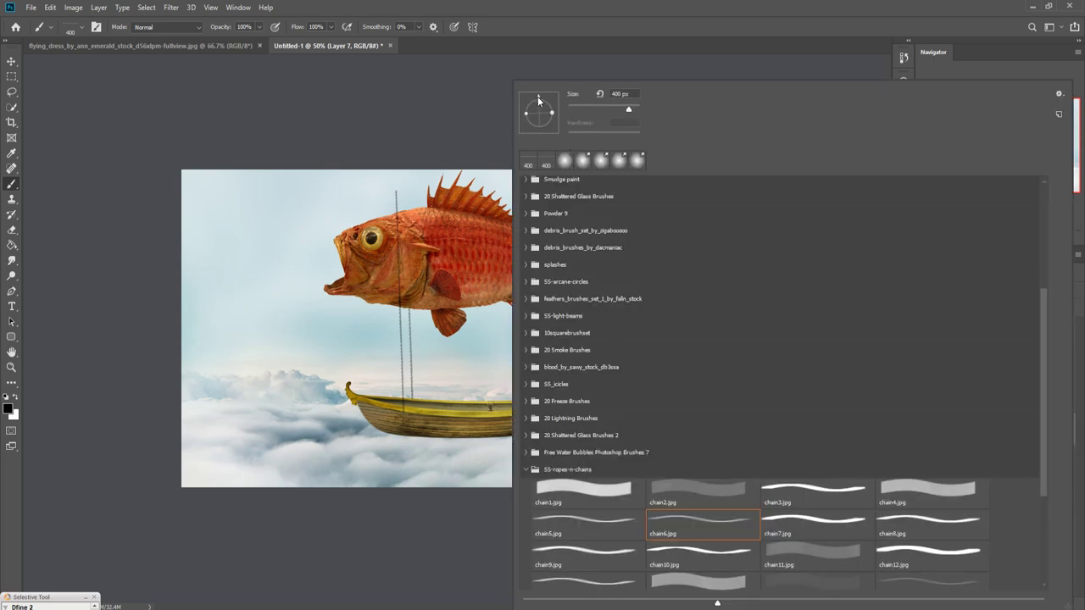
{"action": "key", "text": "Return"}
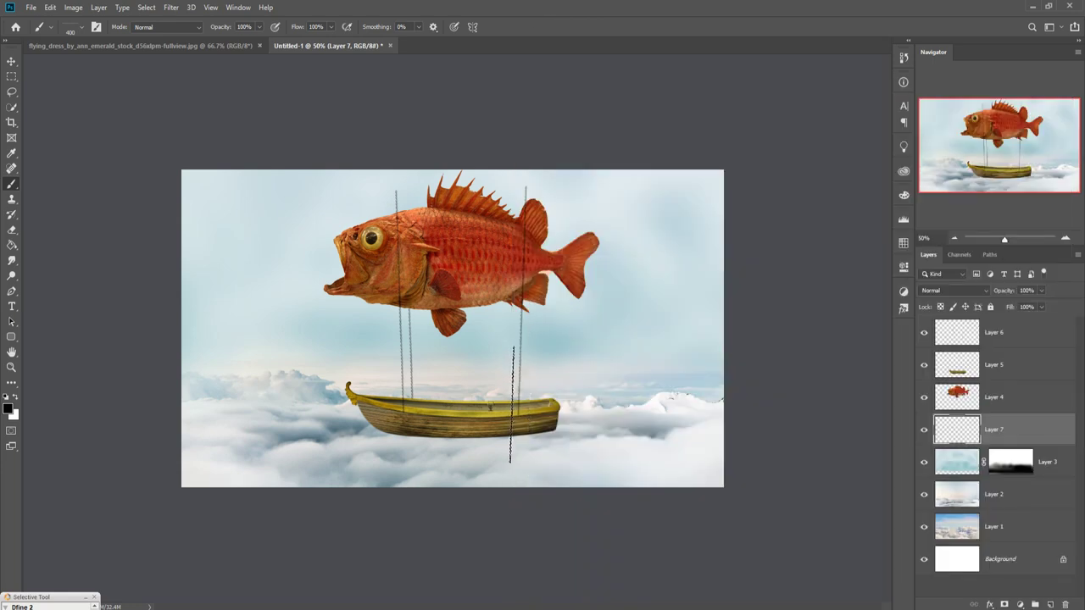
{"action": "left_click", "coordinate": [512, 405]}
{"action": "right_click", "coordinate": [1032, 431]}
- Duplicate Layer 7 and merge it with its copy to darken the back chains
{"action": "left_click", "coordinate": [924, 183]}
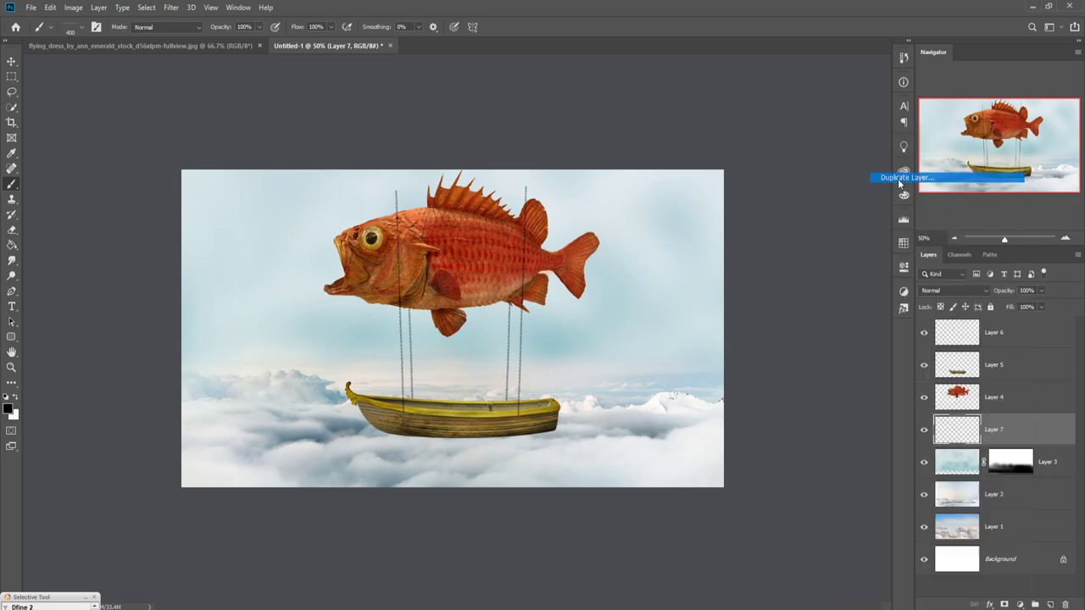
{"action": "left_click", "coordinate": [636, 174]}
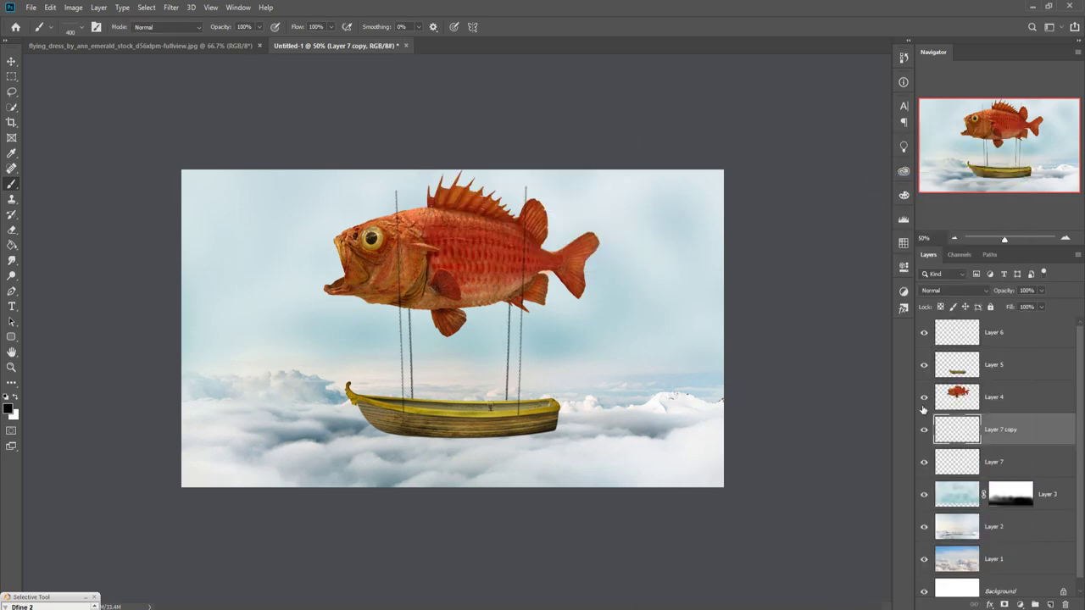
{"action": "right_click", "coordinate": [1033, 468]}
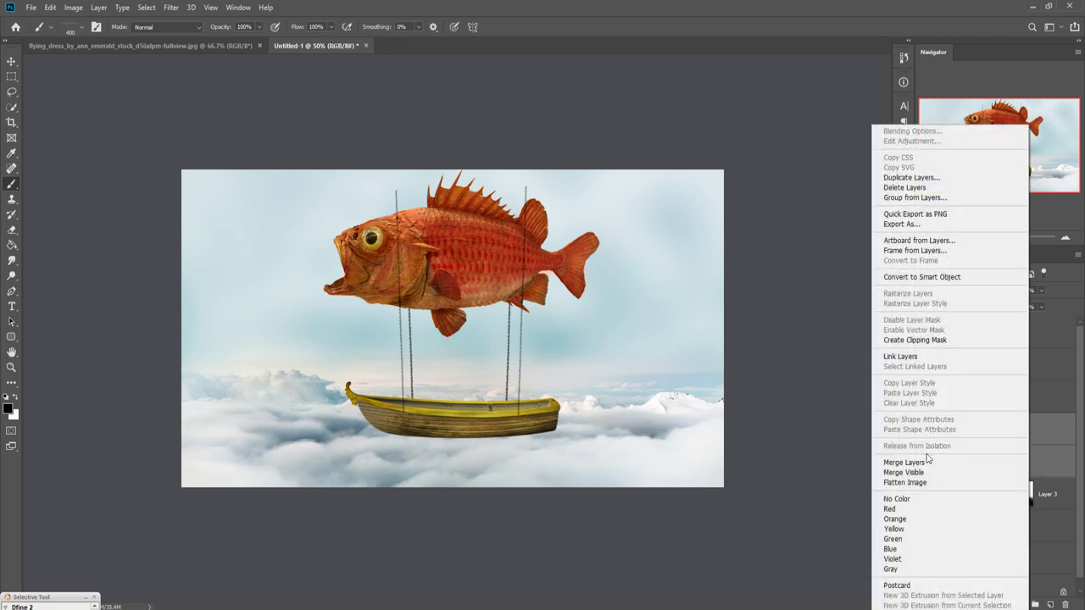
{"action": "left_click", "coordinate": [924, 194]}
- Duplicate Layer 6, merge it with its copy, and add a white layer mask
{"action": "right_click", "coordinate": [1012, 337]}
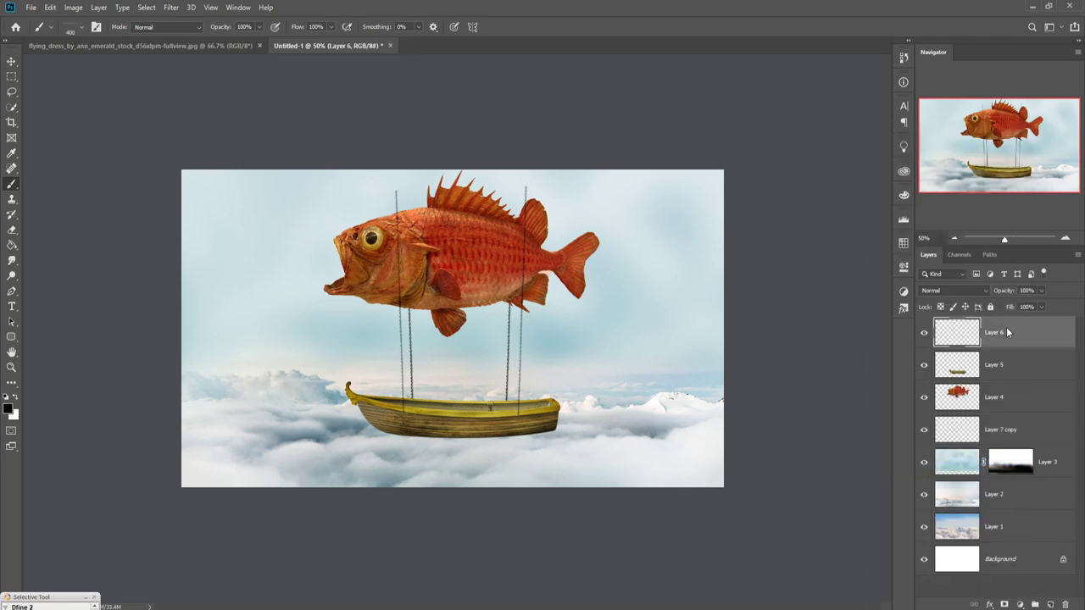
{"action": "left_click", "coordinate": [882, 197]}
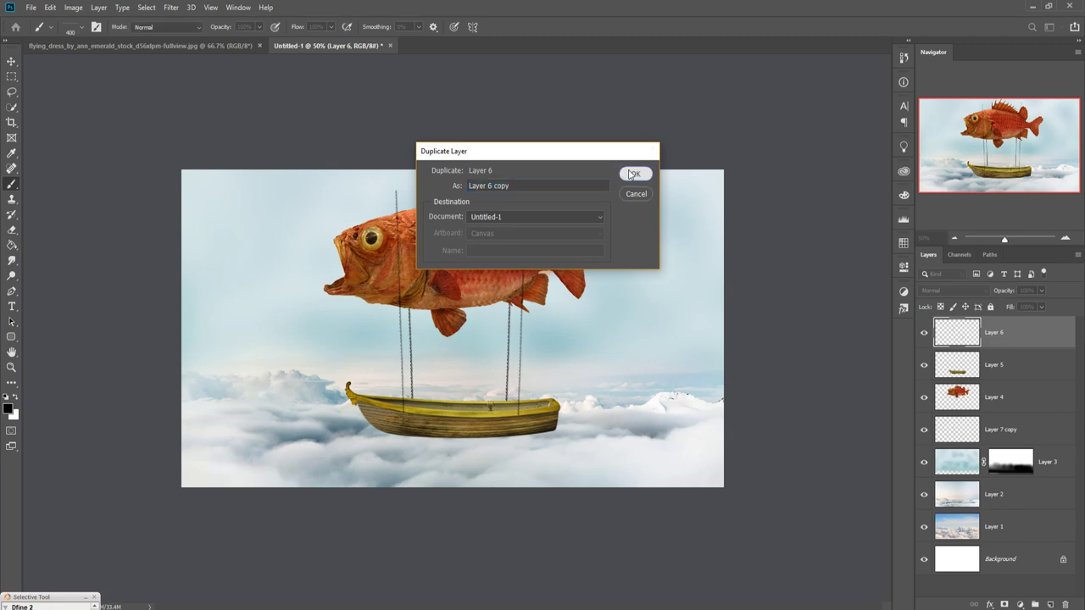
{"action": "key", "text": "Return"}
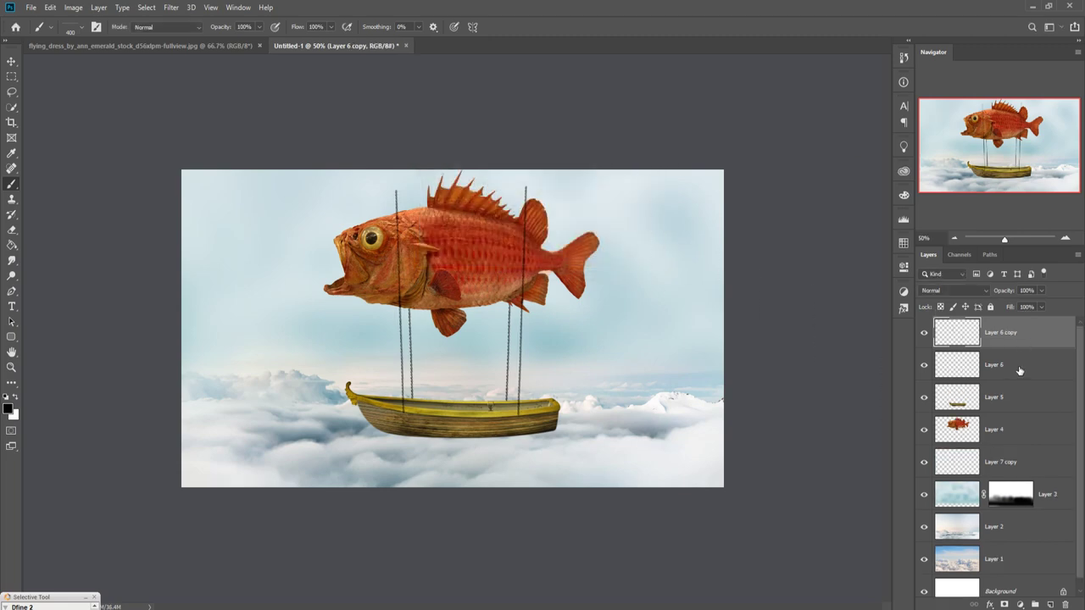
{"action": "left_click", "coordinate": [1020, 370], "text": "shift"}
{"action": "right_click", "coordinate": [1010, 340]}
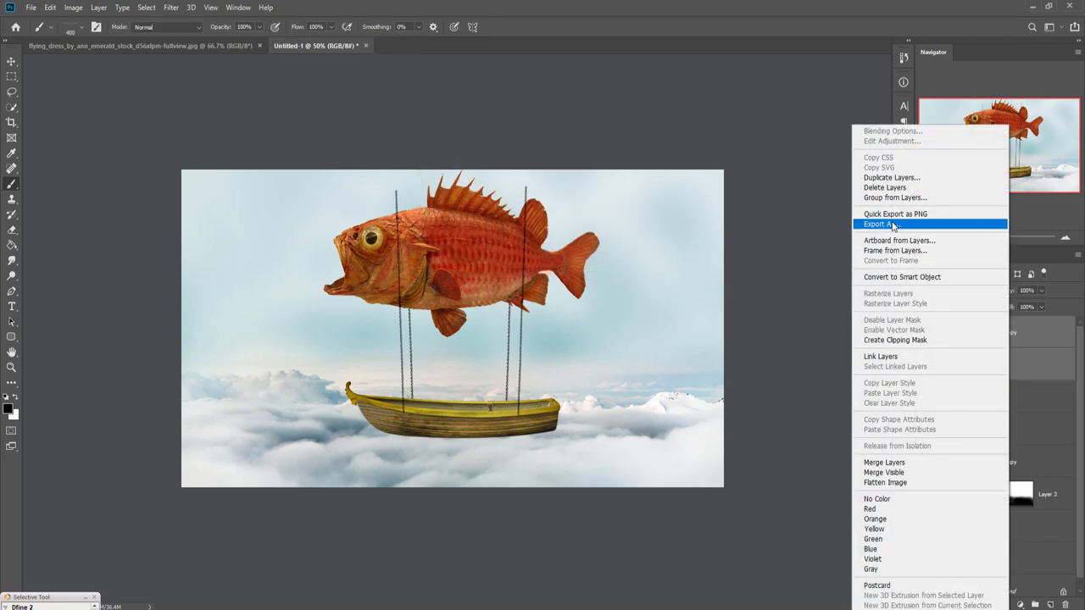
{"action": "left_click", "coordinate": [902, 463]}
{"action": "left_click", "coordinate": [1005, 605]}
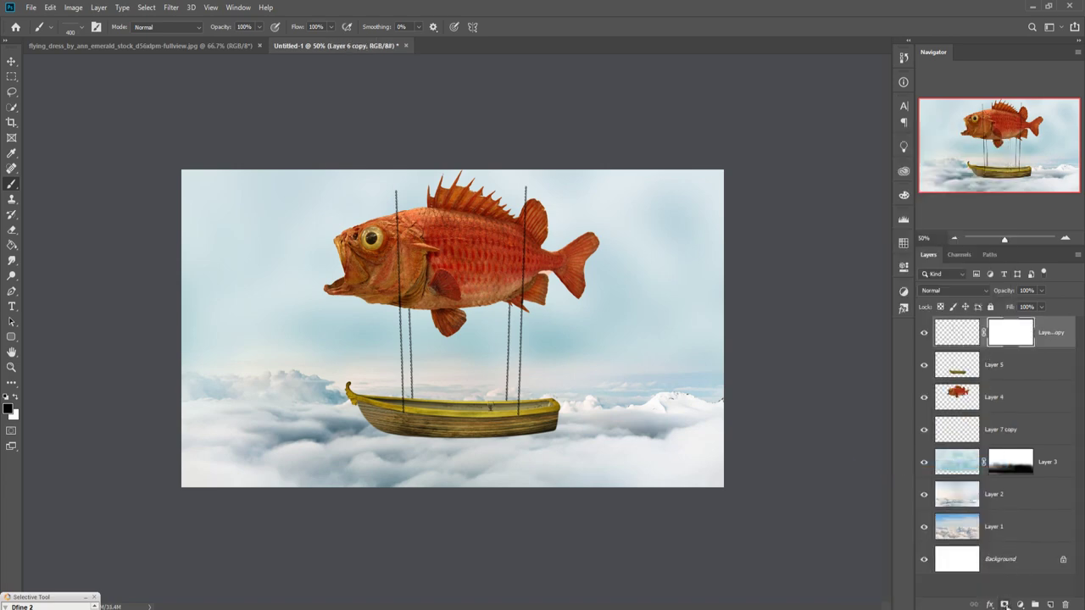
- With a small soft round brush, mask out the chain ends poking above the fish's back
{"action": "left_click", "coordinate": [81, 28]}
{"action": "scroll", "coordinate": [49, 134], "scroll_direction": "up", "scroll_amount": 3}
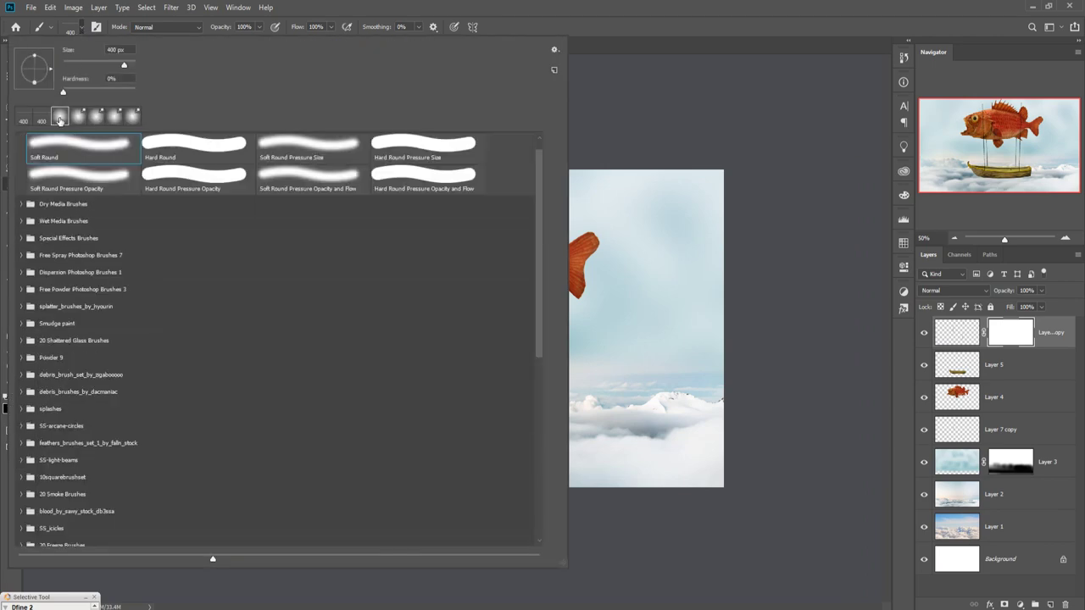
{"action": "left_click", "coordinate": [800, 101]}
{"action": "key", "text": "bracketleft"}
{"action": "key", "text": "bracketleft"}
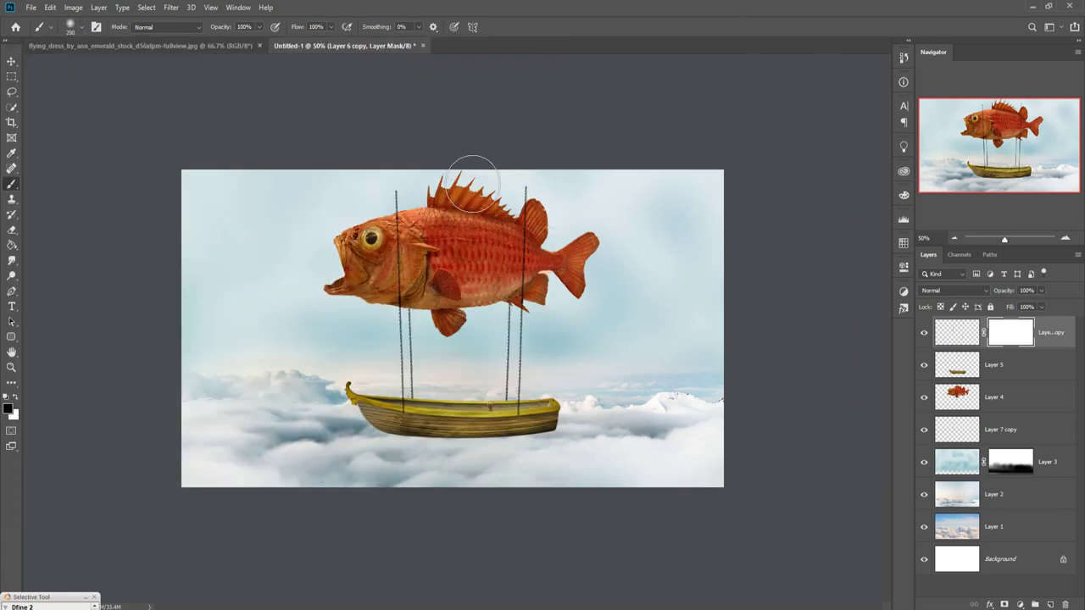
{"action": "key", "text": "bracketleft"}
{"action": "key", "text": "bracketleft"}
{"action": "key", "text": "bracketleft"}
{"action": "key", "text": "ctrl+plus"}
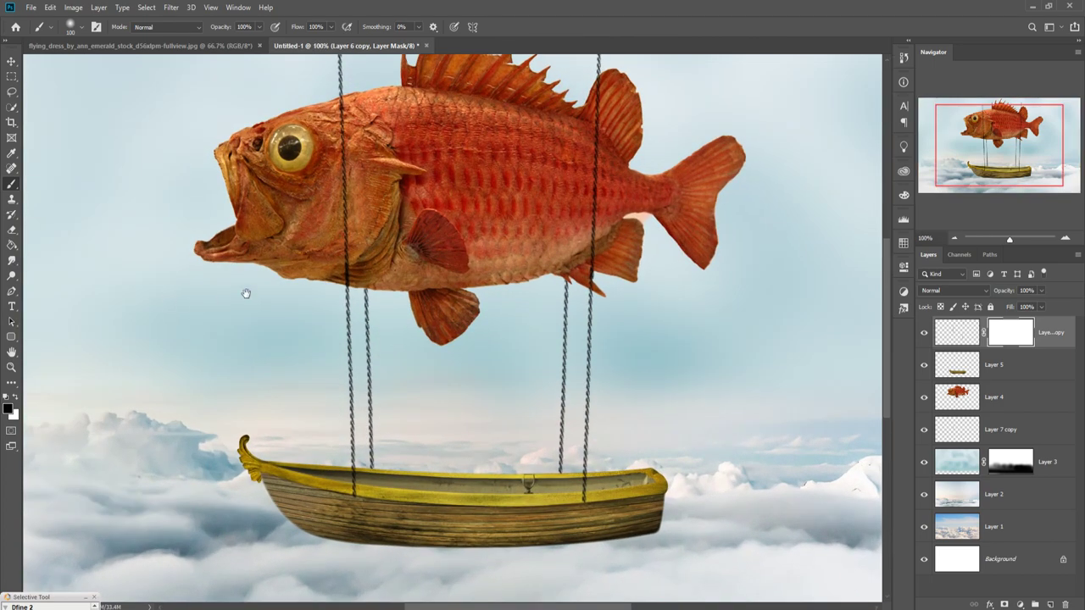
{"action": "left_click_drag", "start_coordinate": [243, 293], "coordinate": [311, 582]}
{"action": "key", "text": "bracketleft"}
{"action": "key", "text": "bracketleft"}
{"action": "key", "text": "bracketleft"}
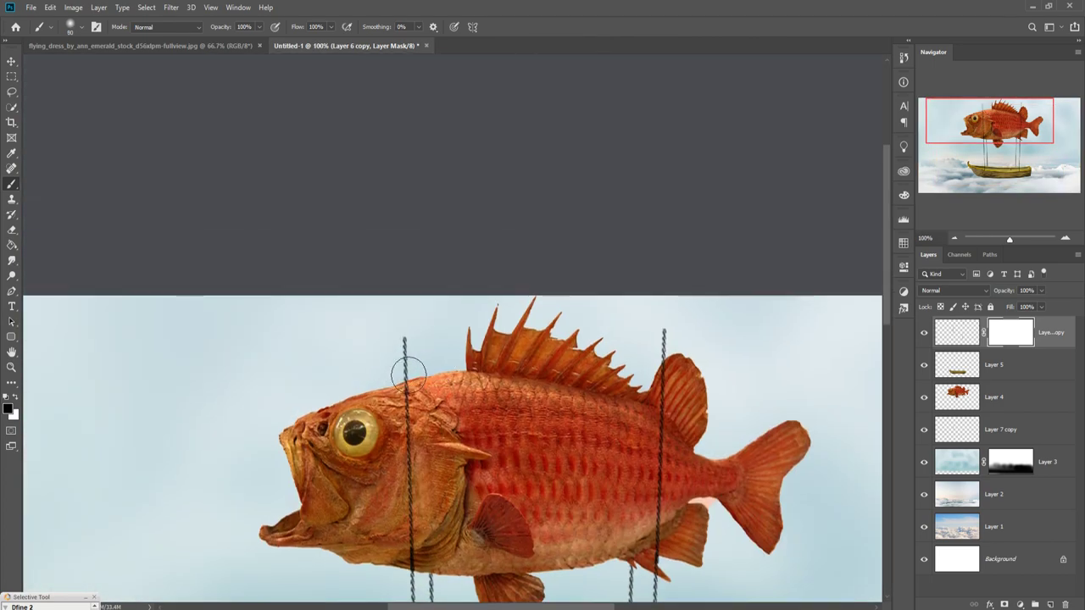
{"action": "left_click_drag", "start_coordinate": [411, 362], "coordinate": [425, 379]}
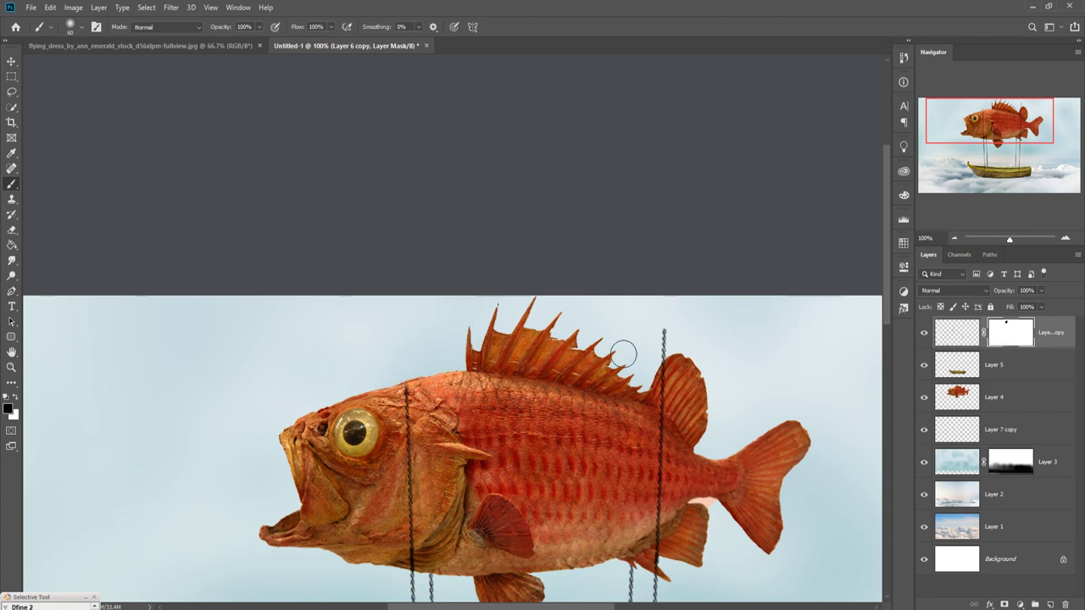
{"action": "left_click_drag", "start_coordinate": [663, 332], "coordinate": [664, 352]}
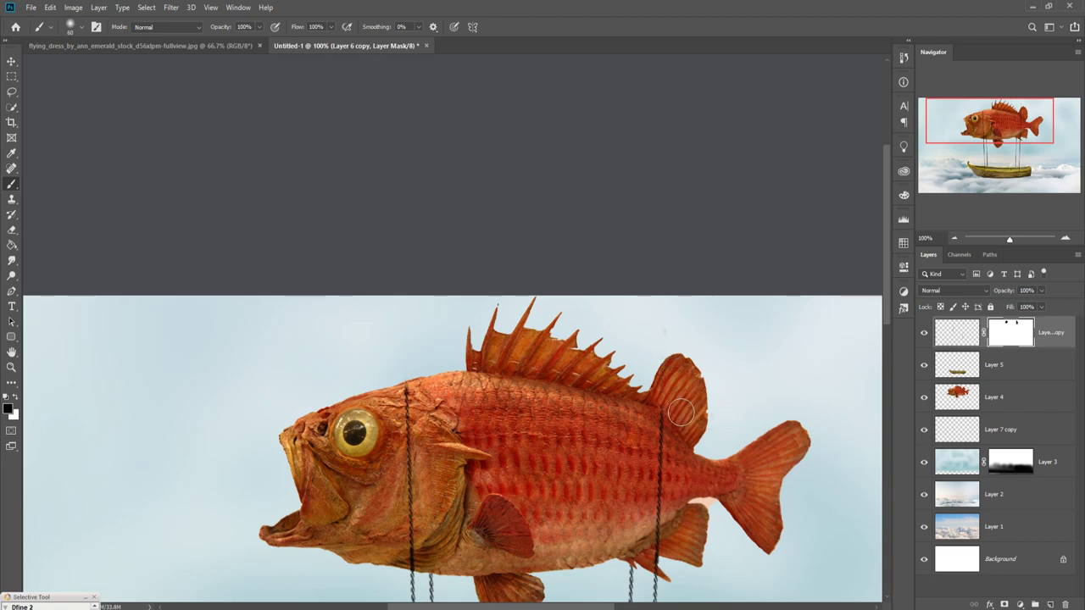
- Mask out two rope spots where the chains meet the boat hull
{"action": "left_click", "coordinate": [11, 62]}
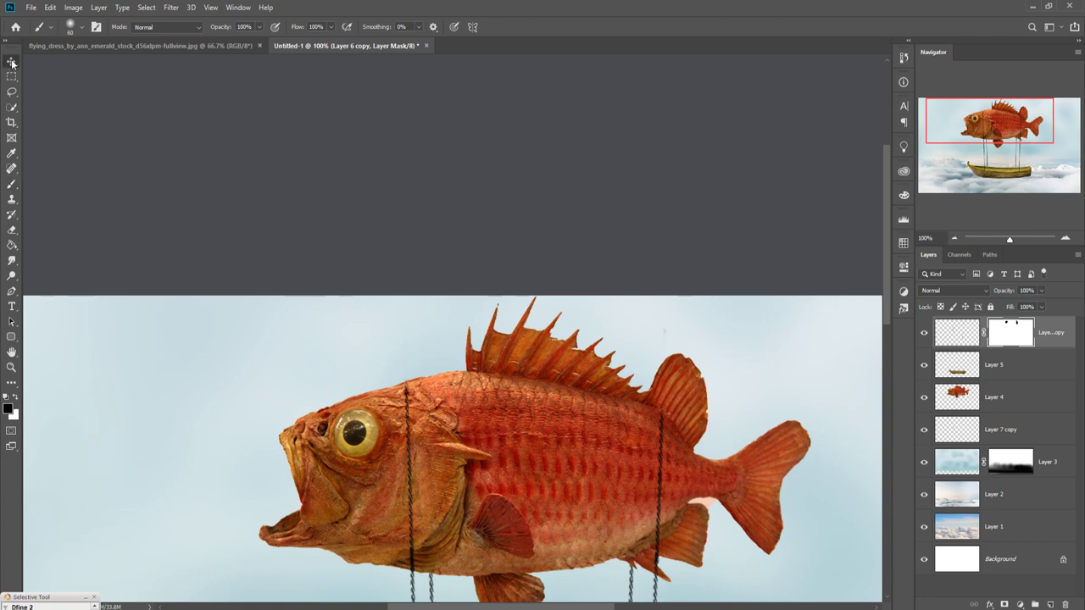
{"action": "left_click_drag", "start_coordinate": [535, 481], "coordinate": [494, 245]}
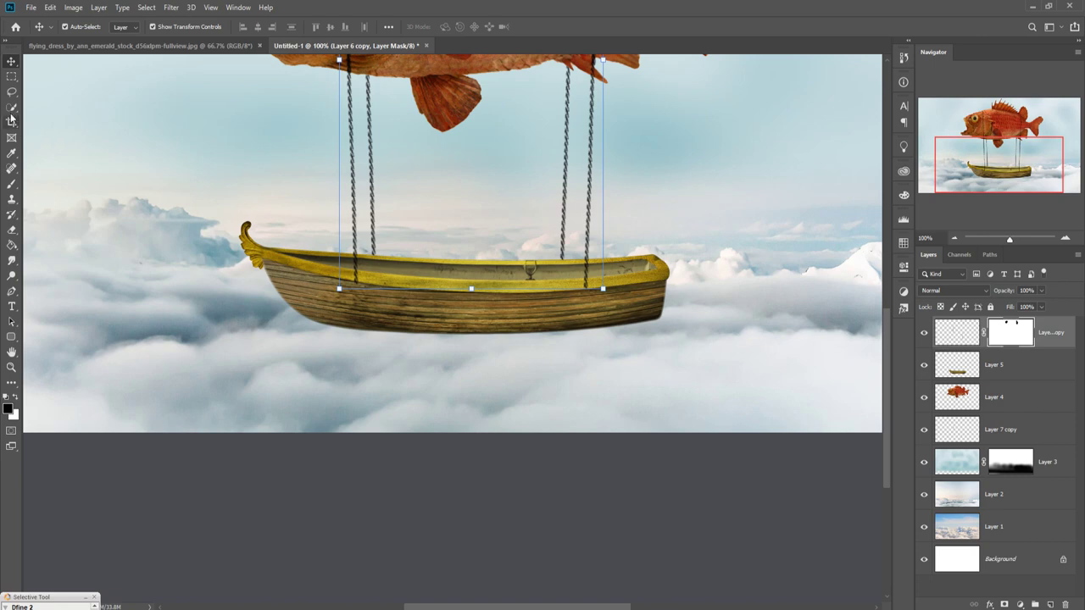
{"action": "left_click", "coordinate": [11, 183]}
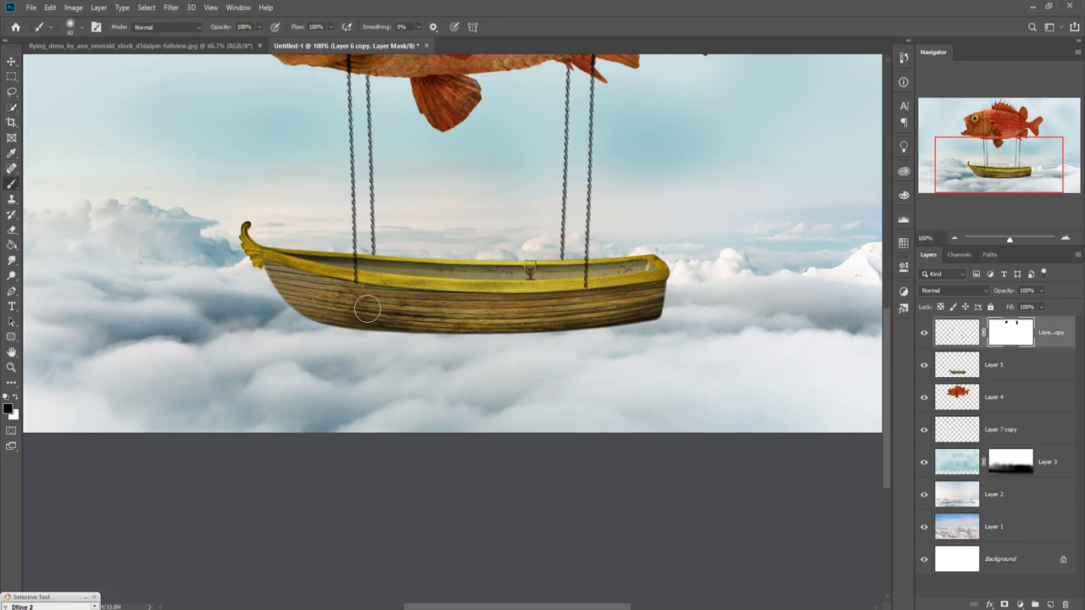
{"action": "left_click", "coordinate": [368, 310]}
{"action": "left_click", "coordinate": [607, 313]}
{"action": "left_click", "coordinate": [11, 61]}
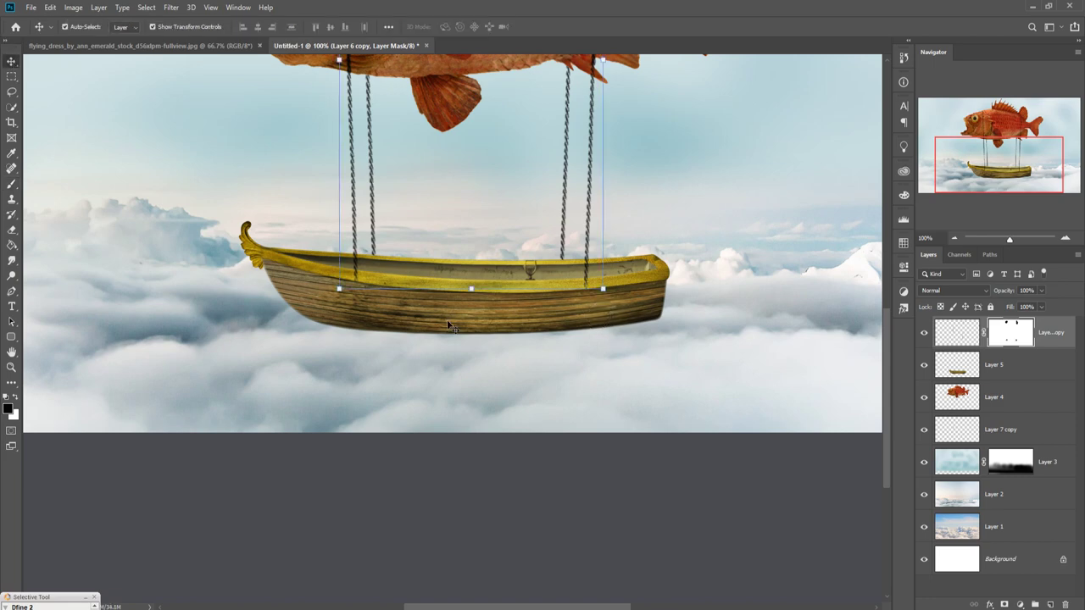
{"action": "key", "text": "ctrl+minus"}
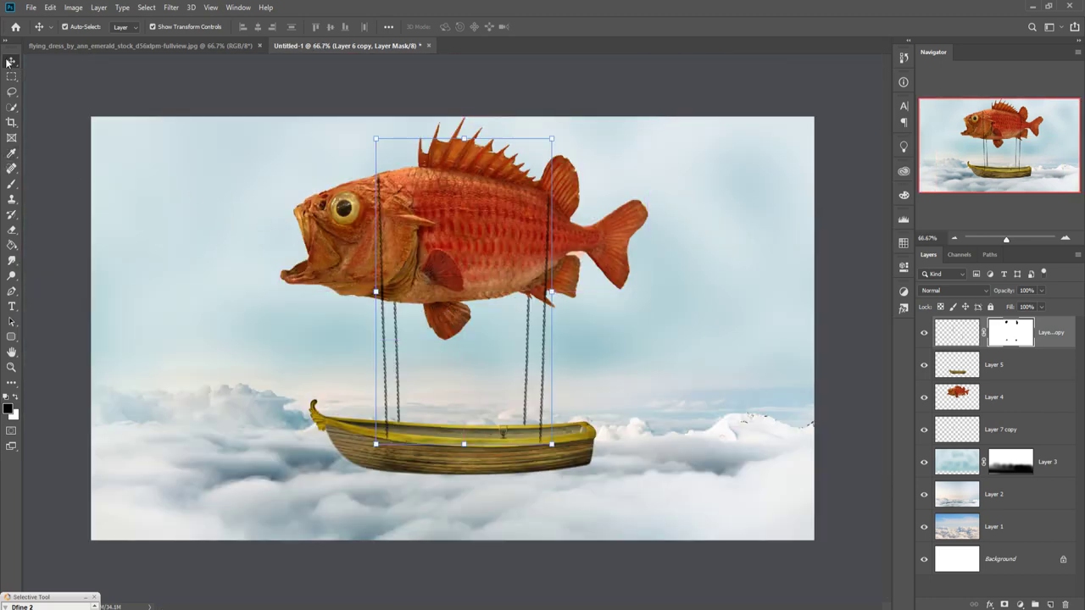
- In the flying_dress photo, quick-select the red-haired woman from hair to feet, subtracting extras with Alt
{"action": "left_click", "coordinate": [115, 46]}
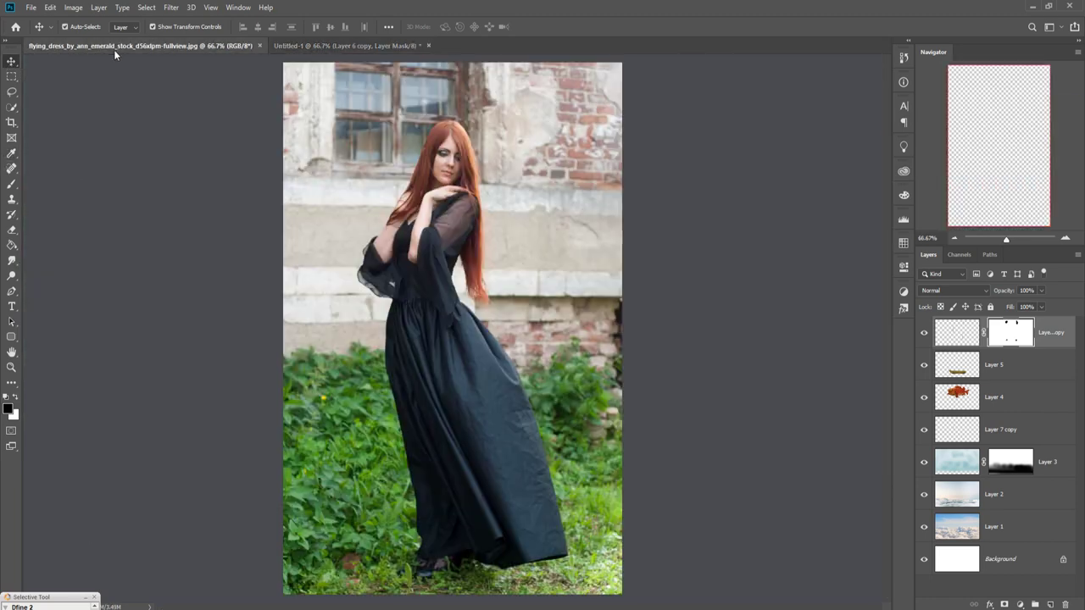
{"action": "left_click", "coordinate": [11, 108]}
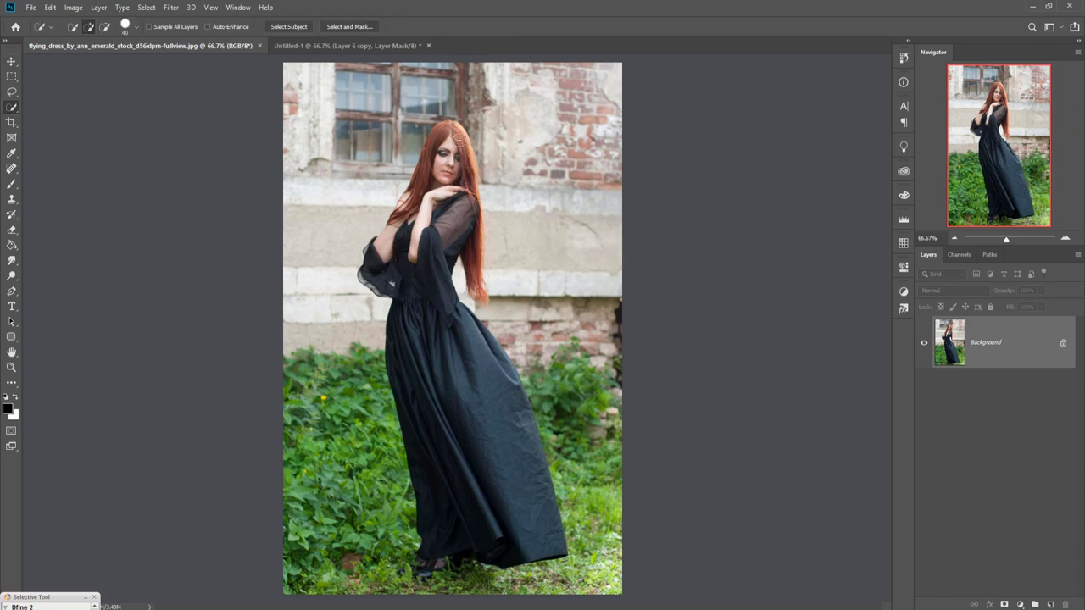
{"action": "left_click_drag", "start_coordinate": [456, 135], "coordinate": [417, 568]}
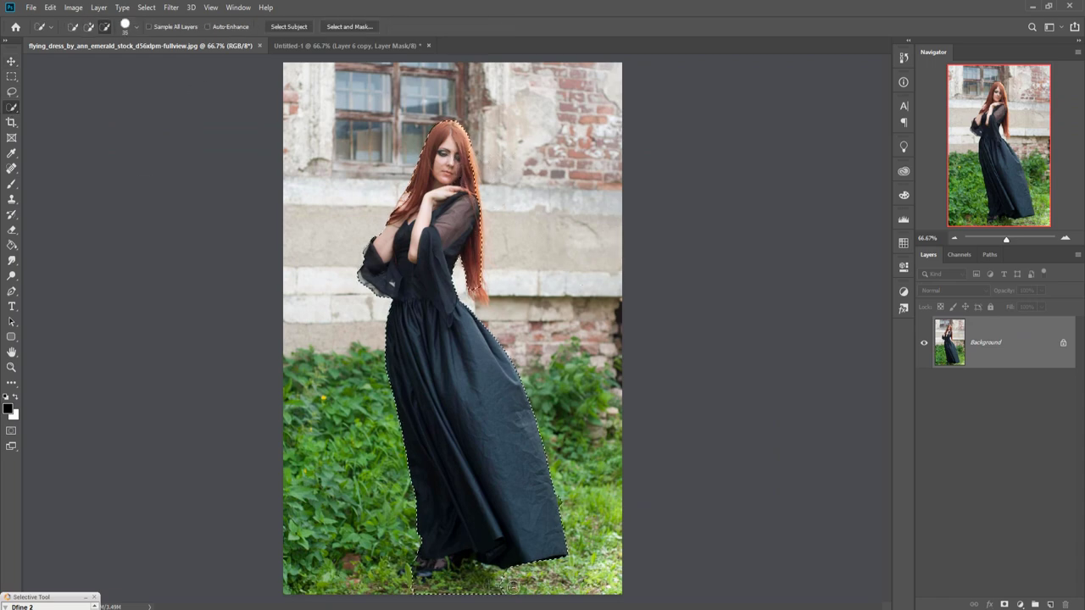
{"action": "key", "text": "alt"}
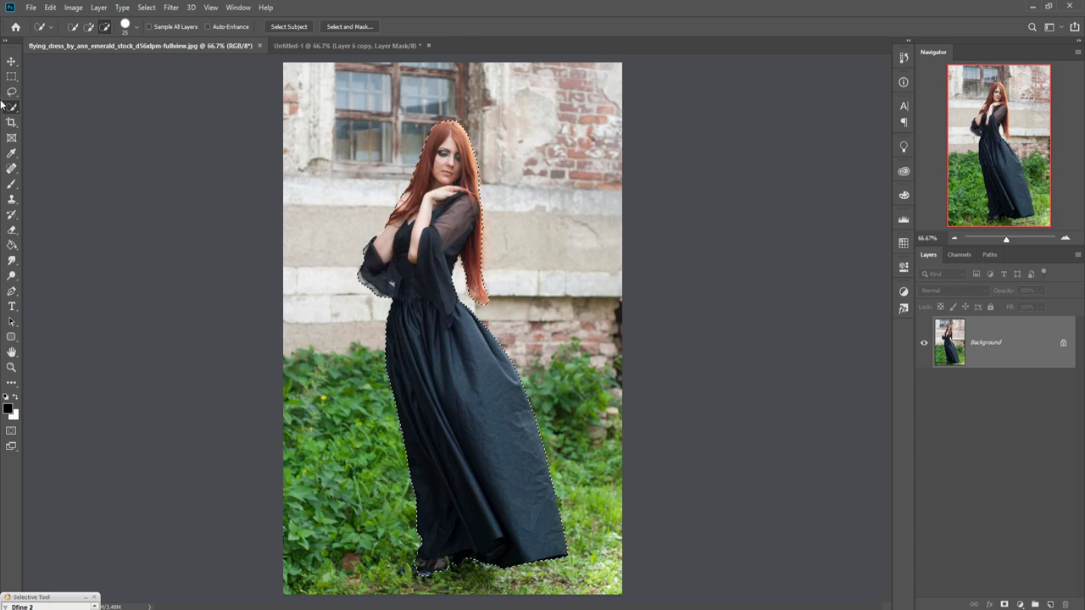
{"action": "left_click", "coordinate": [11, 61]}
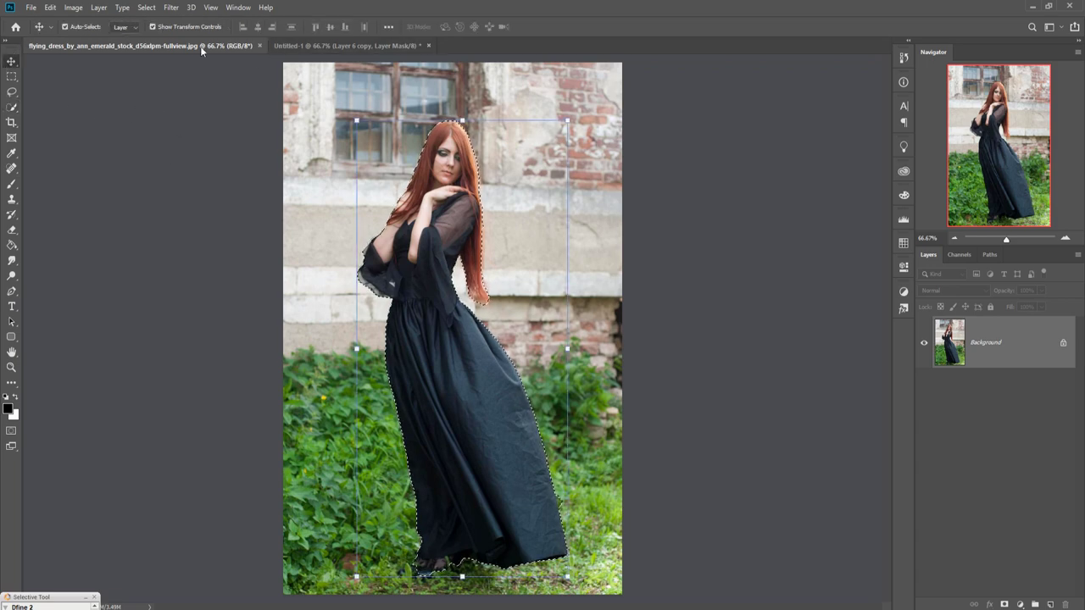
- Drag the selected woman from the dress photo into the fish composite
{"action": "mouse_move", "coordinate": [200, 46]}
{"action": "left_mouse_down"}
{"action": "mouse_move", "coordinate": [204, 78]}
{"action": "mouse_move", "coordinate": [747, 162]}
{"action": "left_mouse_up"}
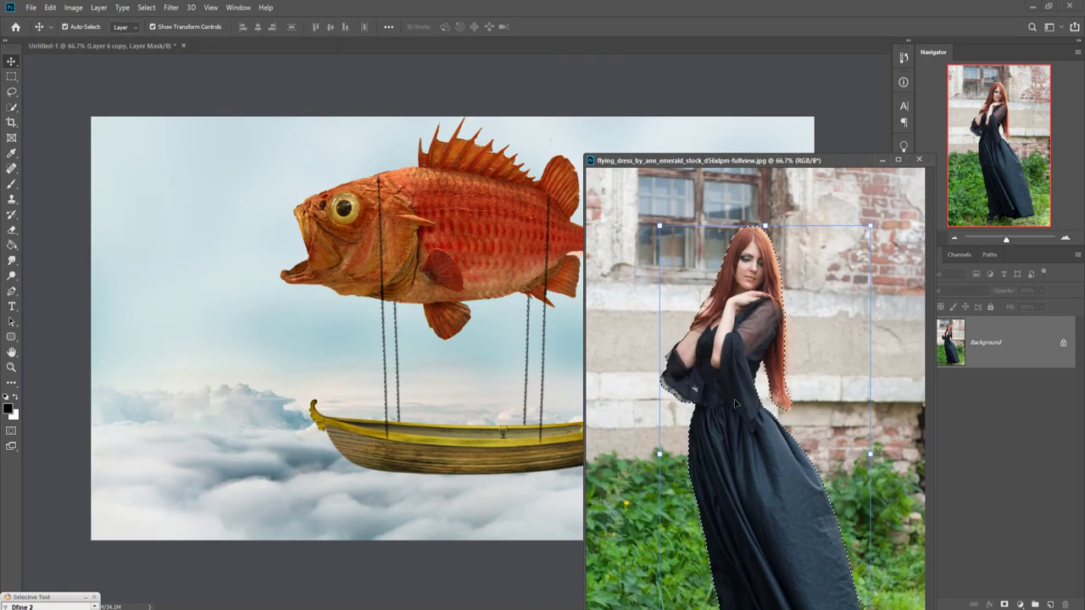
{"action": "left_click_drag", "start_coordinate": [703, 388], "coordinate": [499, 345]}
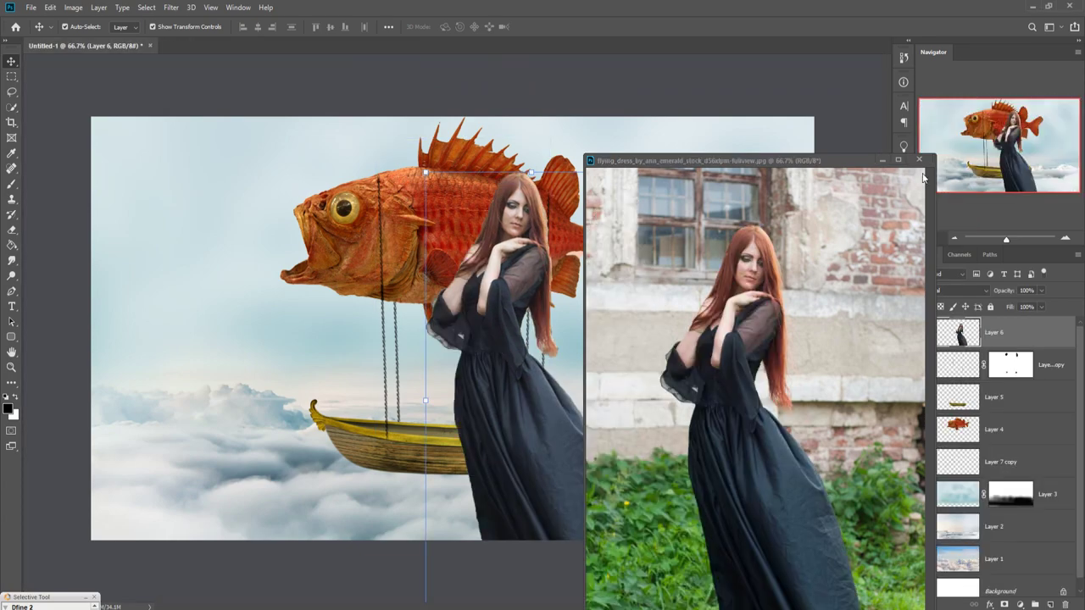
{"action": "left_click", "coordinate": [883, 162]}
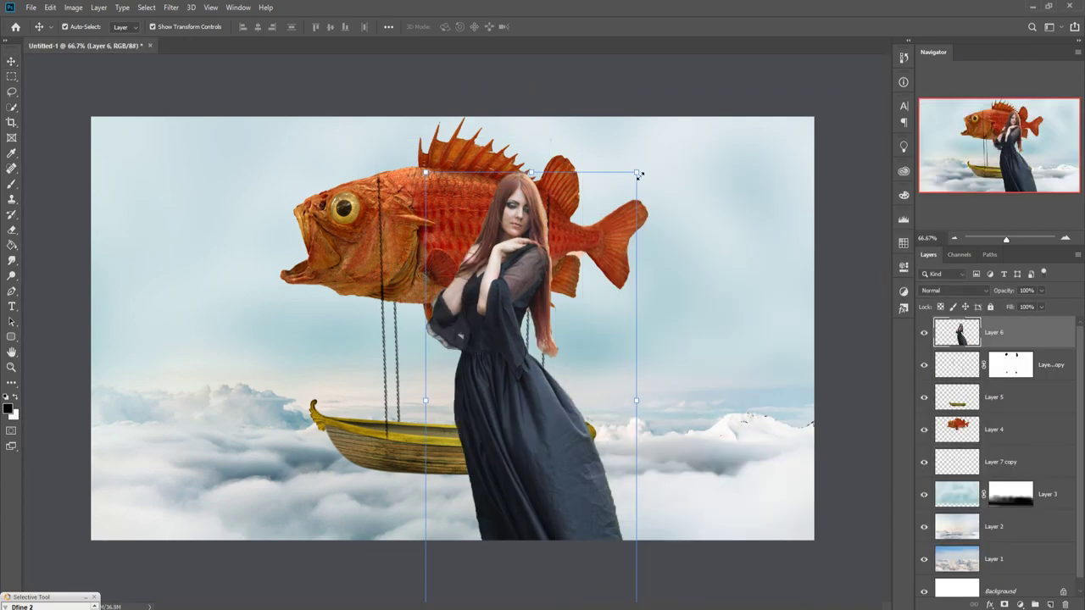
- Scale the woman to about 30% and position her in the boat between the ropes
{"action": "key", "text": "ctrl+t"}
{"action": "left_click_drag", "start_coordinate": [636, 173], "coordinate": [527, 419]}
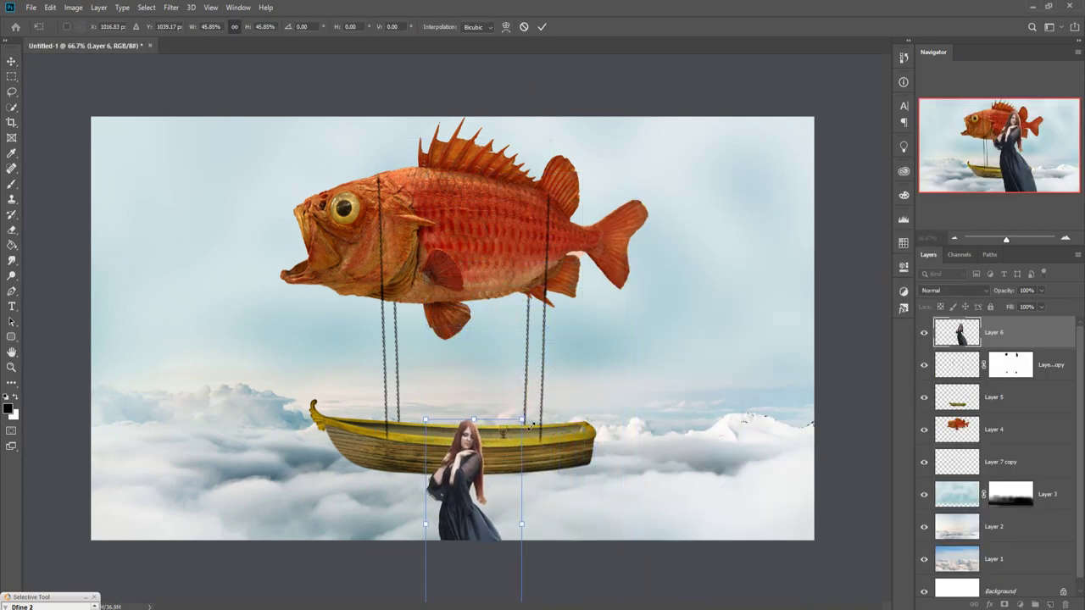
{"action": "left_click_drag", "start_coordinate": [472, 474], "coordinate": [498, 332]}
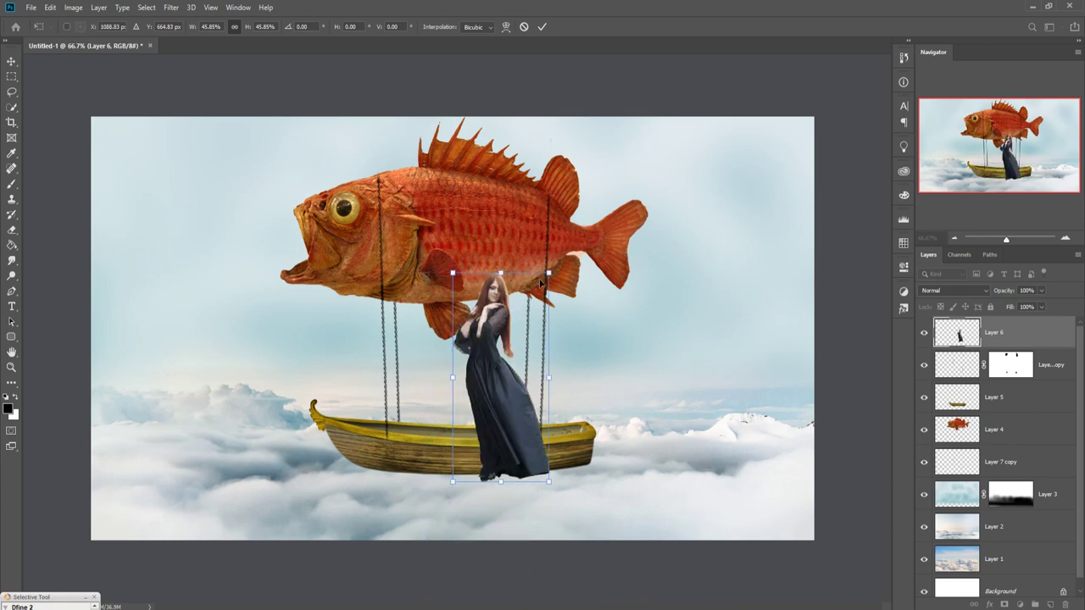
{"action": "left_click_drag", "start_coordinate": [549, 275], "coordinate": [504, 373]}
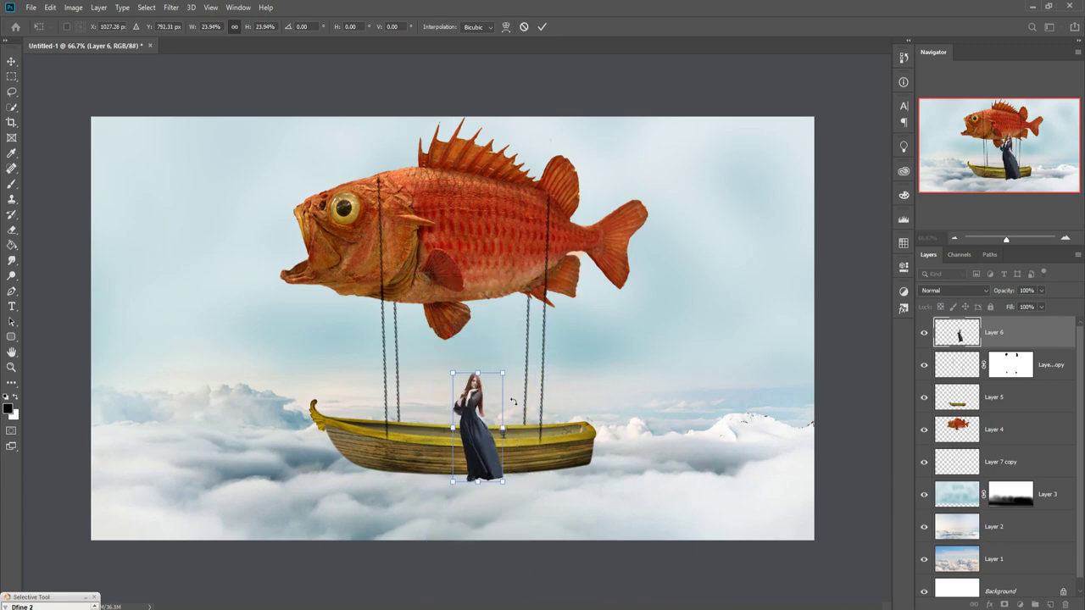
{"action": "left_click_drag", "start_coordinate": [481, 459], "coordinate": [465, 439]}
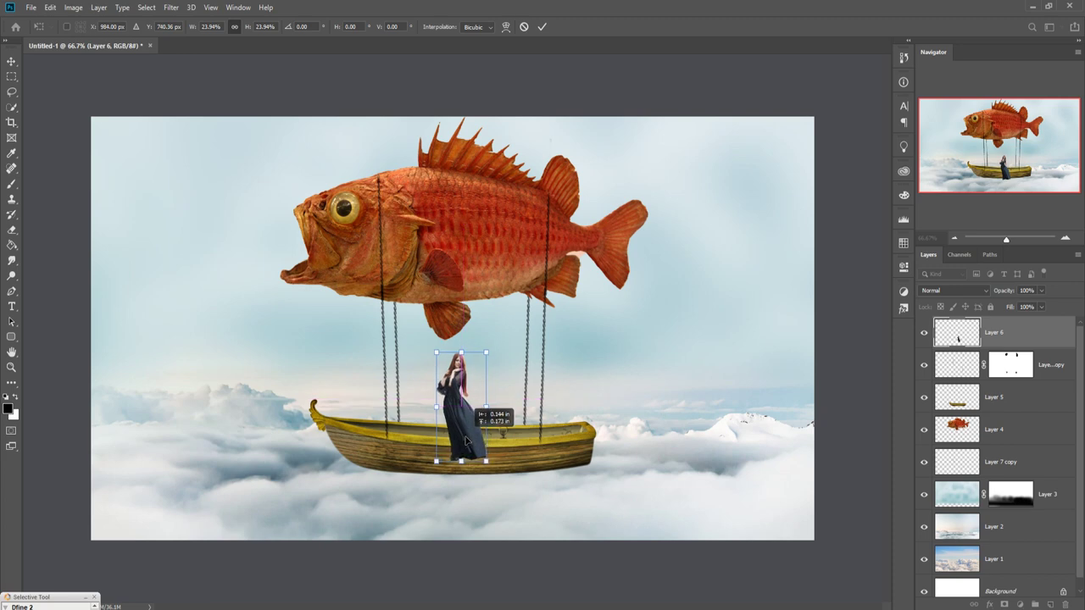
{"action": "left_click_drag", "start_coordinate": [494, 360], "coordinate": [507, 322]}
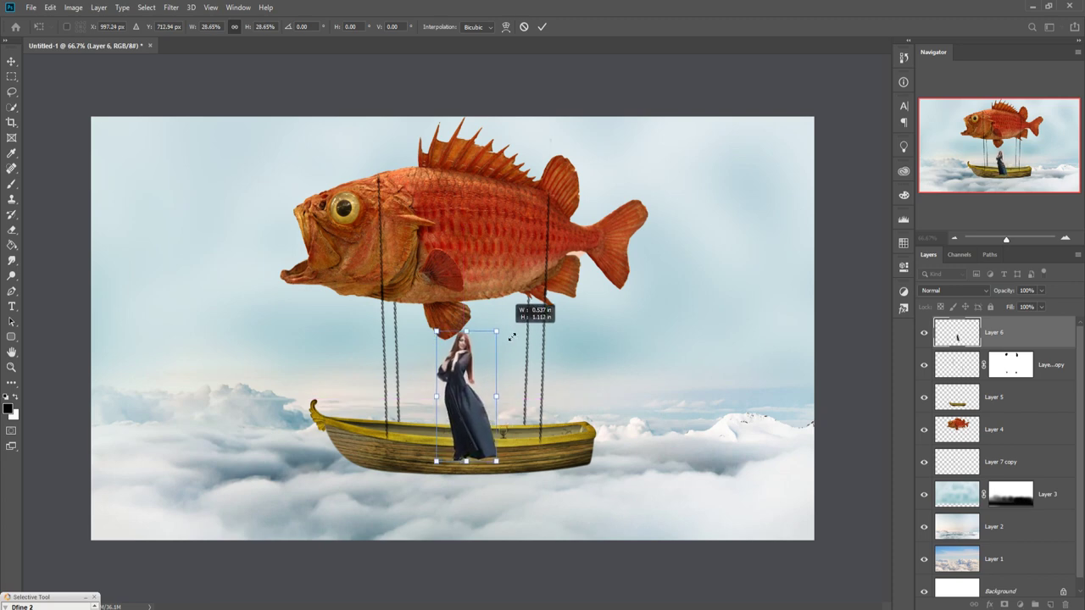
{"action": "left_click_drag", "start_coordinate": [477, 411], "coordinate": [496, 407]}
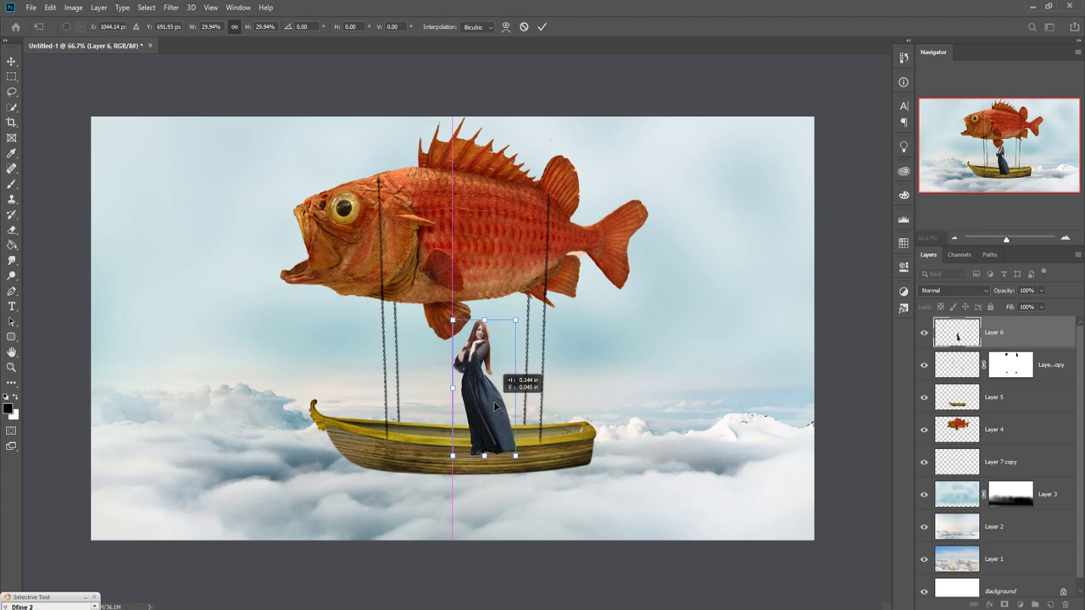
{"action": "left_click_drag", "start_coordinate": [495, 407], "coordinate": [498, 446]}
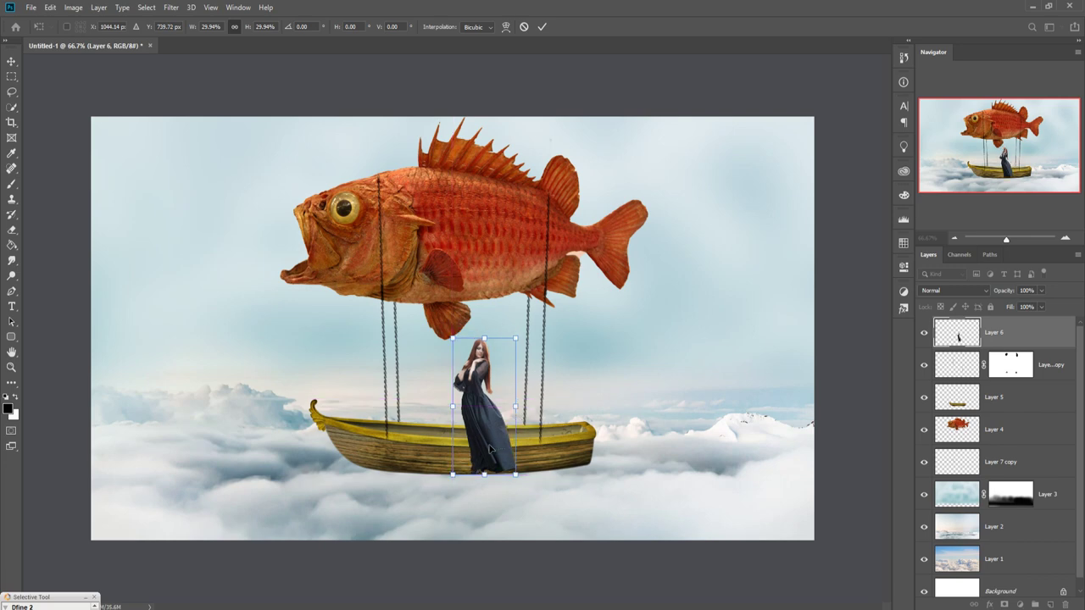
{"action": "left_click_drag", "start_coordinate": [490, 449], "coordinate": [486, 447]}
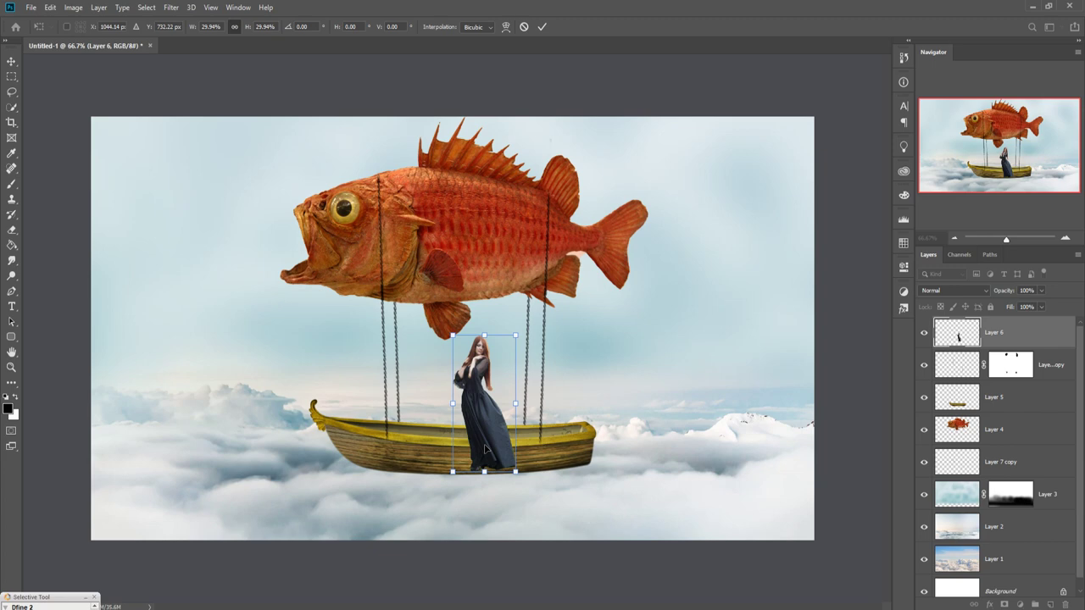
{"action": "left_click", "coordinate": [549, 27]}
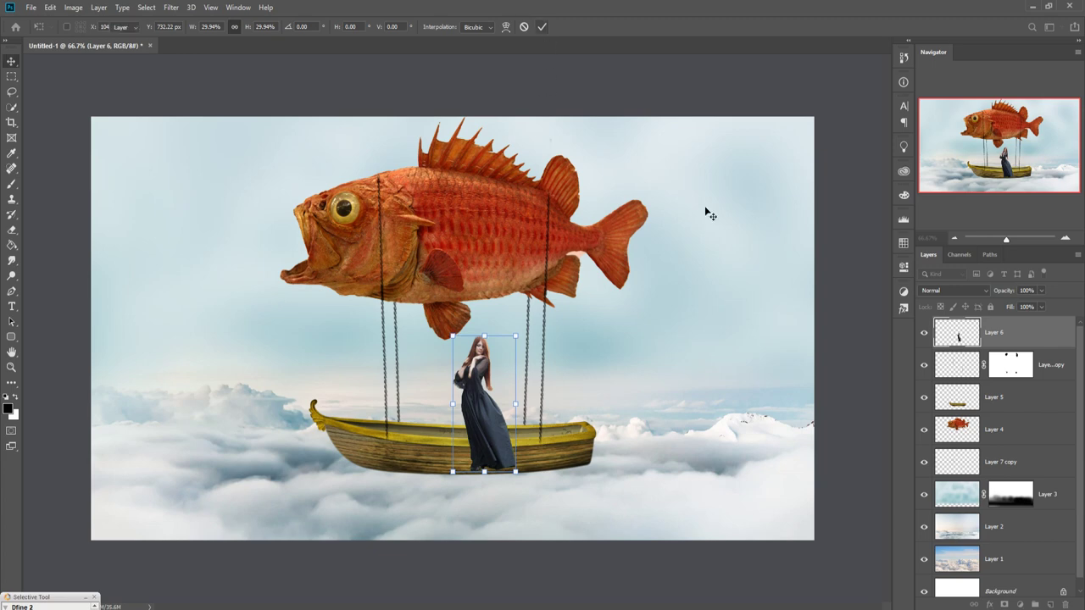
- Add a mask to the woman layer and paint out her dress below the boat's yellow rim
{"action": "left_click", "coordinate": [1005, 605]}
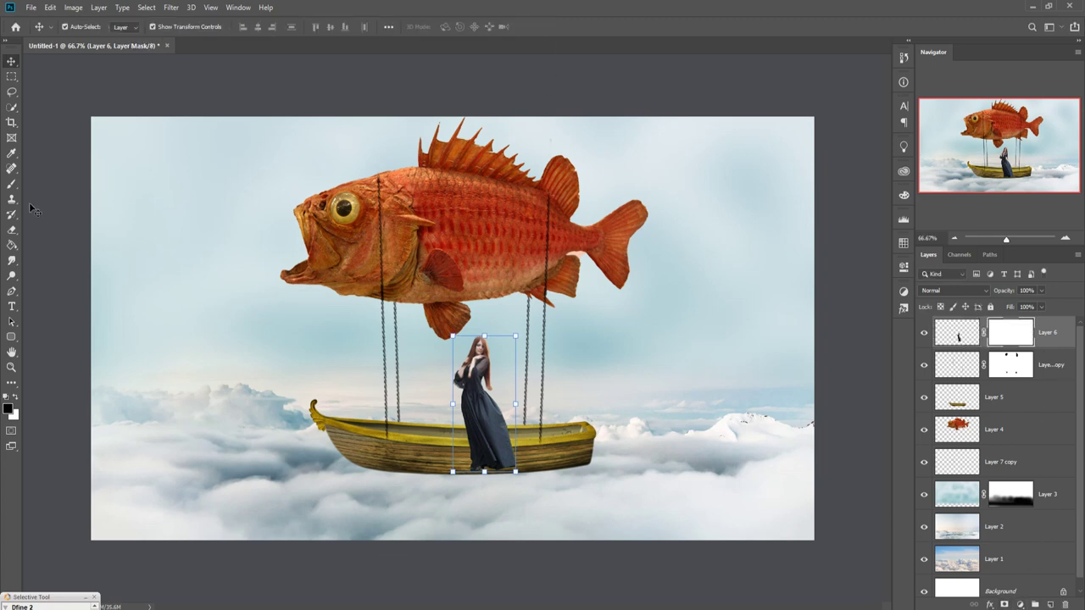
{"action": "left_click", "coordinate": [10, 189]}
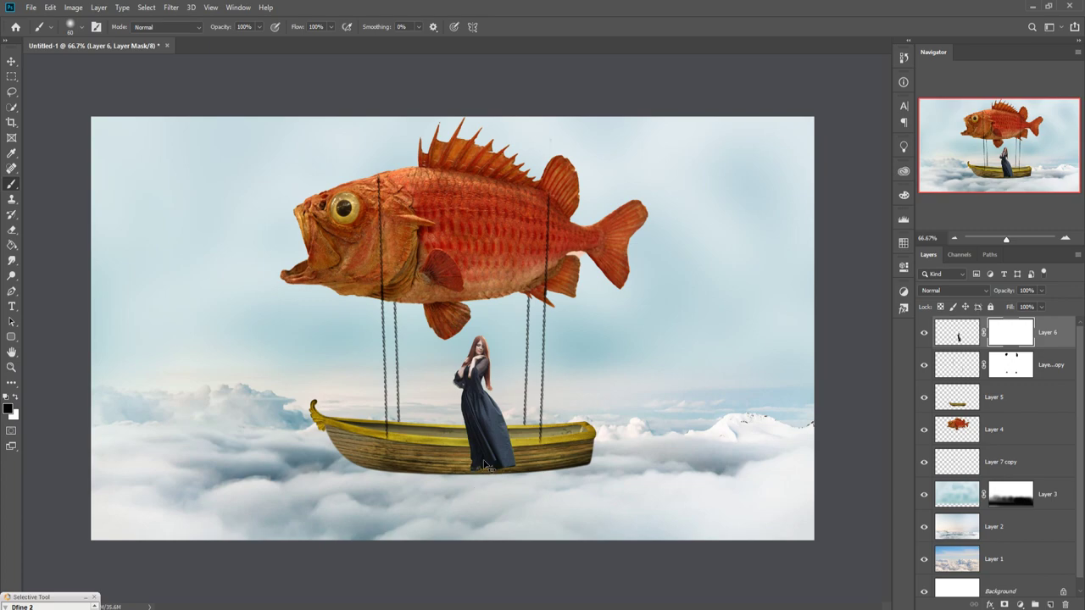
{"action": "key", "text": "ctrl+plus"}
{"action": "key", "text": "ctrl+plus"}
{"action": "key", "text": "ctrl+plus"}
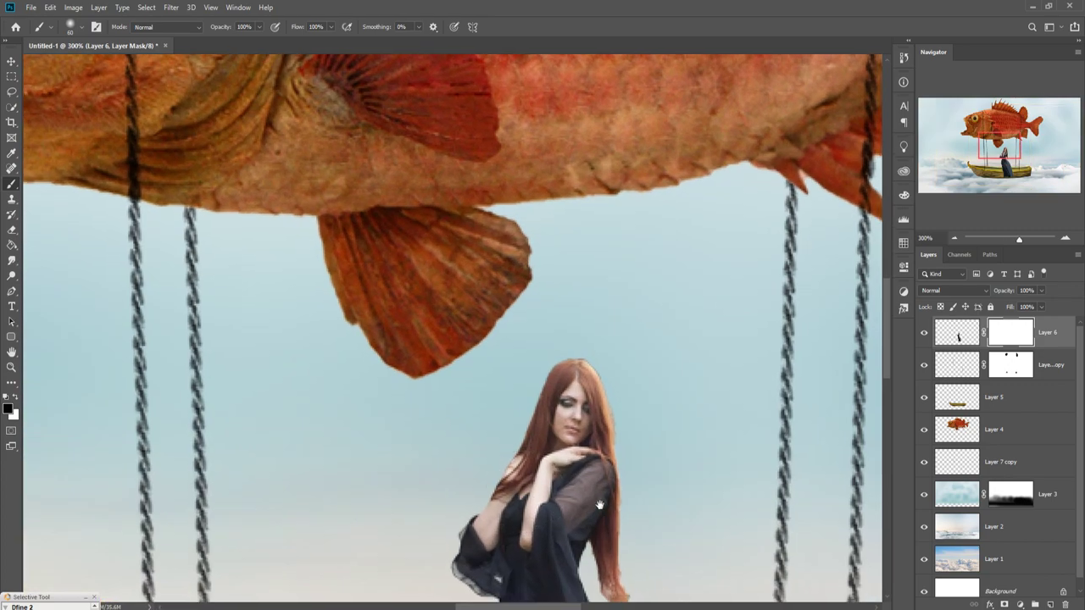
{"action": "left_click_drag", "start_coordinate": [599, 505], "coordinate": [551, 222]}
{"action": "left_click_drag", "start_coordinate": [560, 430], "coordinate": [557, 230]}
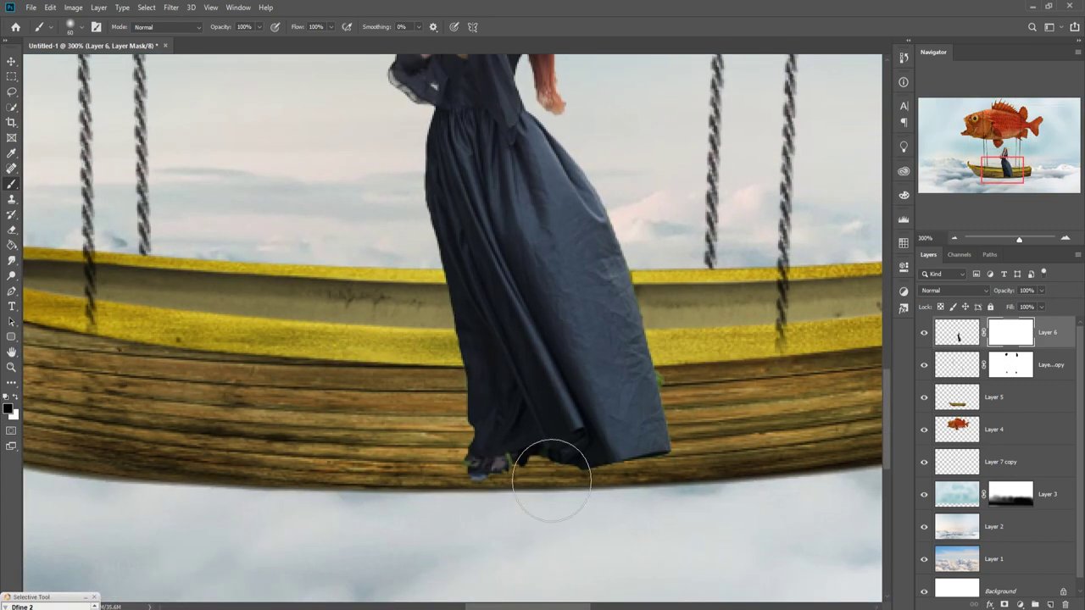
{"action": "mouse_move", "coordinate": [504, 435]}
{"action": "left_mouse_down"}
{"action": "mouse_move", "coordinate": [695, 456]}
{"action": "mouse_move", "coordinate": [496, 496]}
{"action": "left_mouse_up"}
{"action": "key", "text": "["}
{"action": "key", "text": "["}
{"action": "mouse_move", "coordinate": [725, 460]}
{"action": "left_mouse_down"}
{"action": "mouse_move", "coordinate": [744, 412]}
{"action": "mouse_move", "coordinate": [678, 407]}
{"action": "left_mouse_up"}
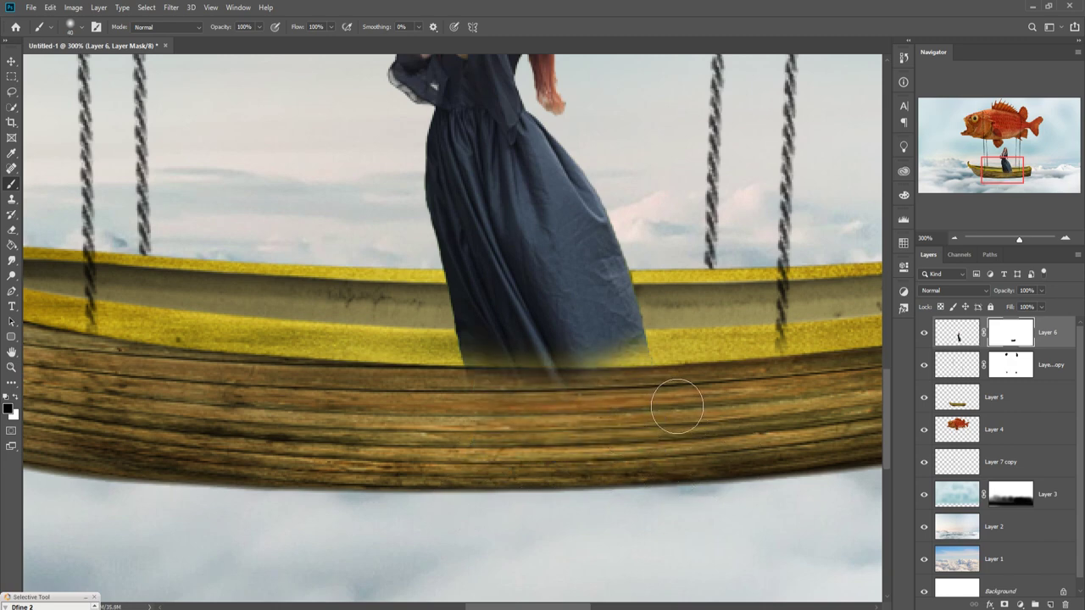
{"action": "mouse_move", "coordinate": [646, 338]}
{"action": "left_mouse_down"}
{"action": "mouse_move", "coordinate": [579, 357]}
{"action": "mouse_move", "coordinate": [644, 339]}
{"action": "mouse_move", "coordinate": [475, 348]}
{"action": "mouse_move", "coordinate": [551, 344]}
{"action": "left_mouse_up"}
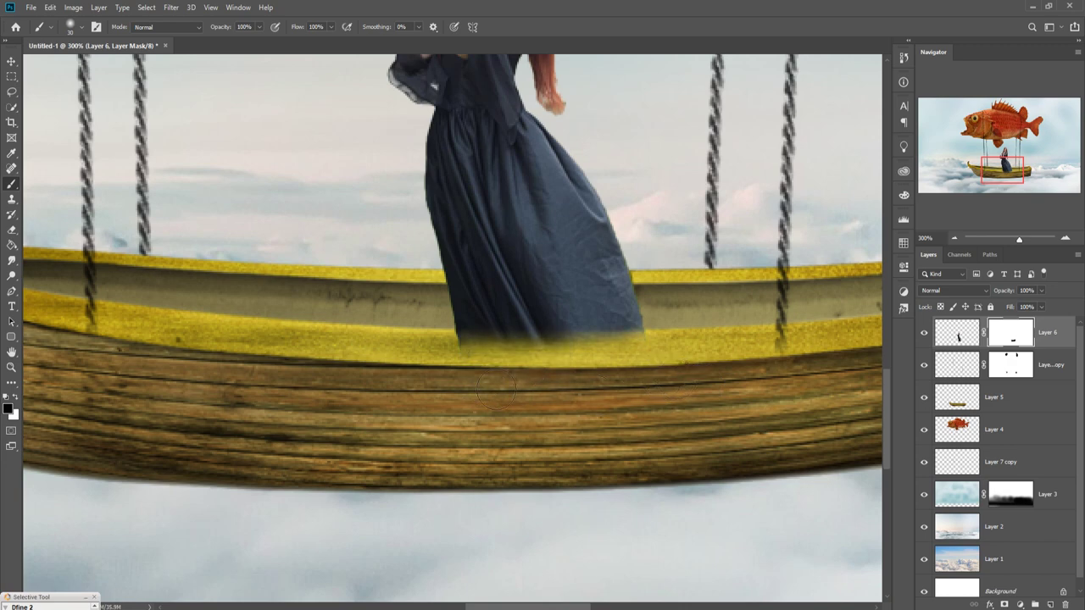
{"action": "left_click_drag", "start_coordinate": [472, 348], "coordinate": [632, 350]}
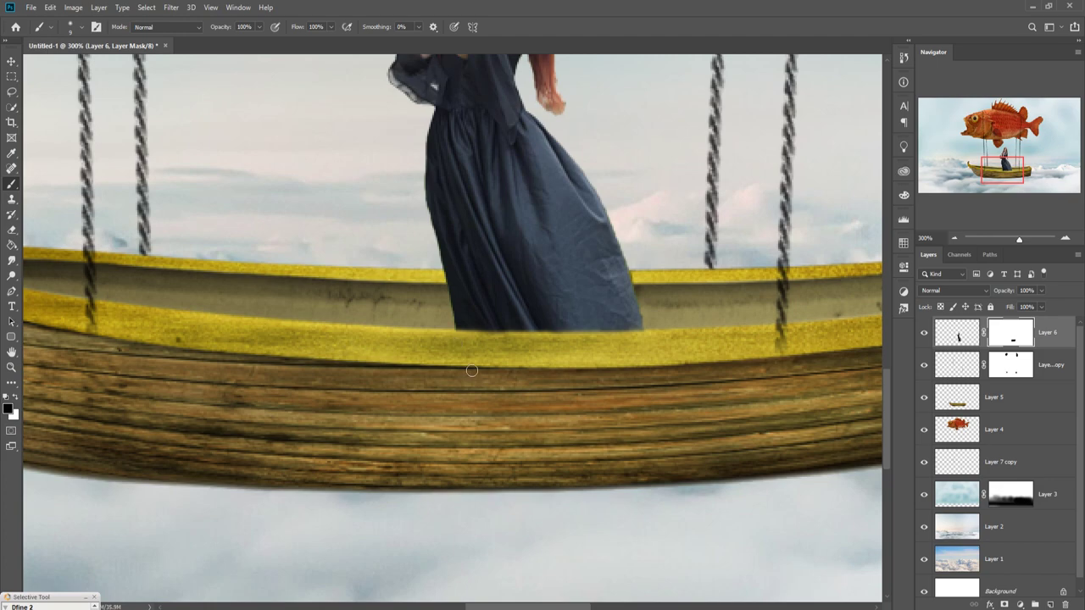
{"action": "key", "text": "ctrl+minus"}
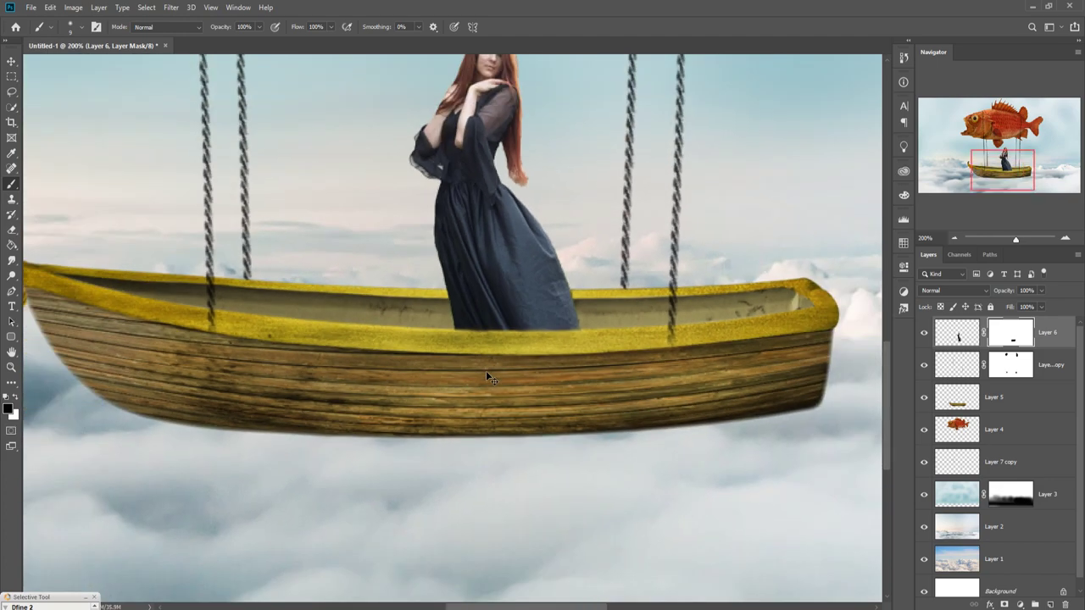
- Add a mask to boat Layer 5 and softly paint out the hull's bottom edge
{"action": "left_click", "coordinate": [1020, 441]}
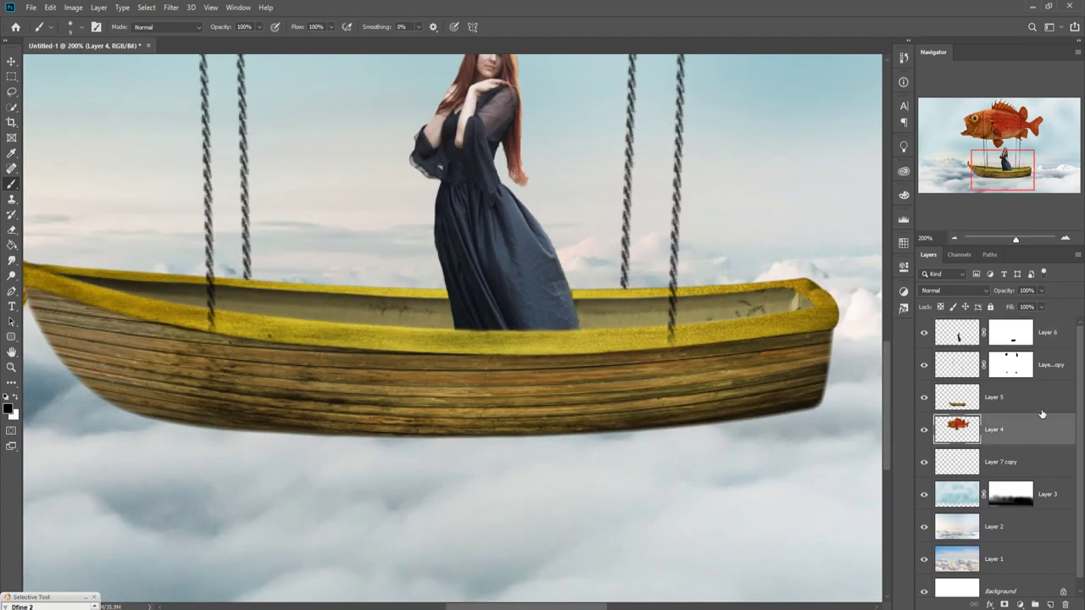
{"action": "left_click", "coordinate": [1042, 409]}
{"action": "left_click", "coordinate": [1004, 604]}
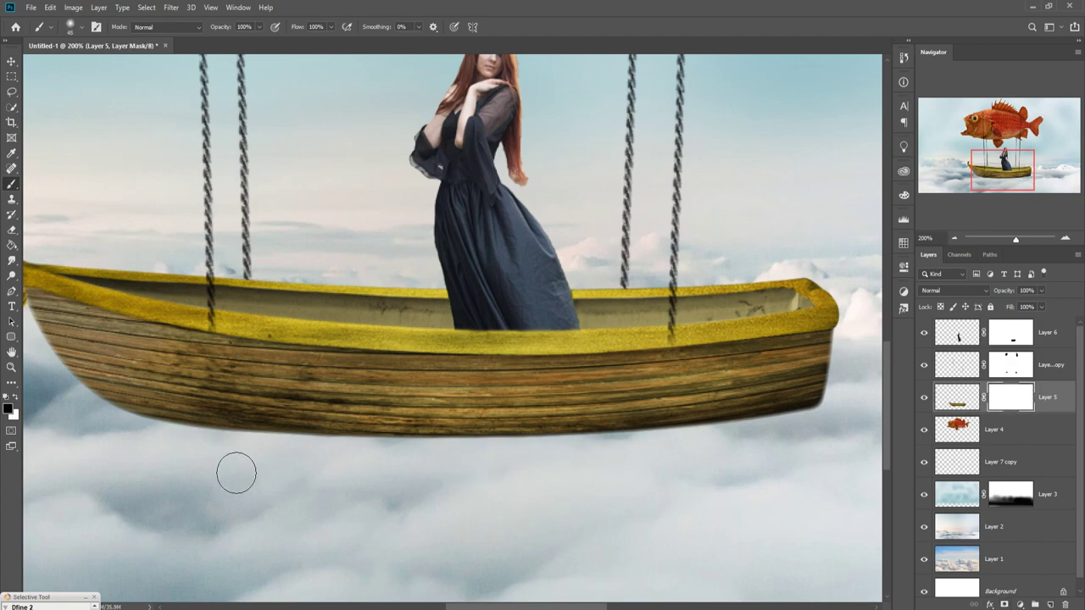
{"action": "key", "text": "ctrl+minus"}
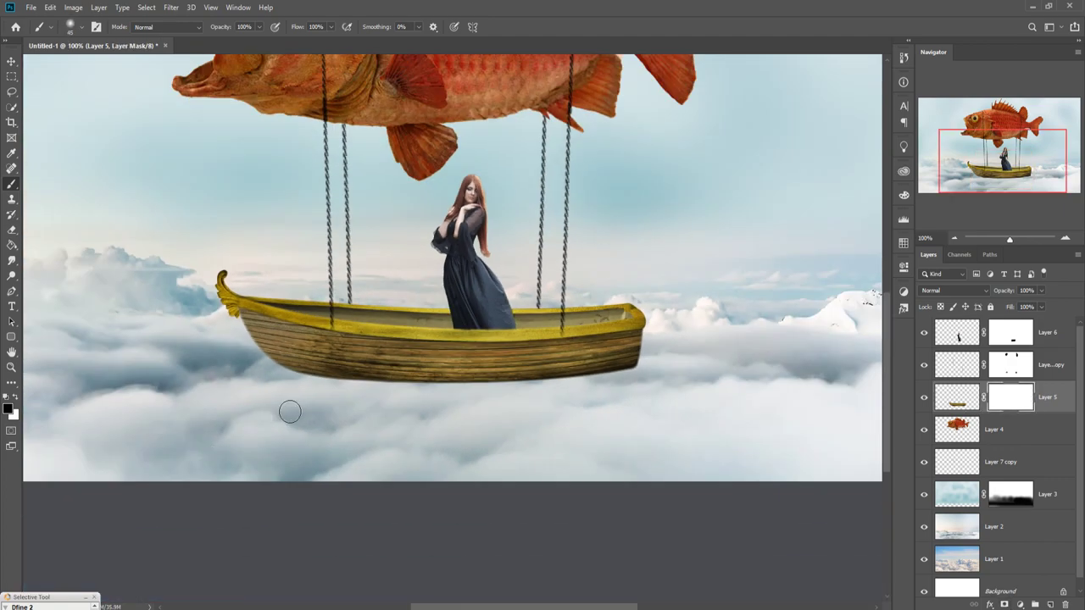
{"action": "mouse_move", "coordinate": [301, 406]}
{"action": "left_mouse_down"}
{"action": "mouse_move", "coordinate": [567, 412]}
{"action": "mouse_move", "coordinate": [681, 395]}
{"action": "left_mouse_up"}
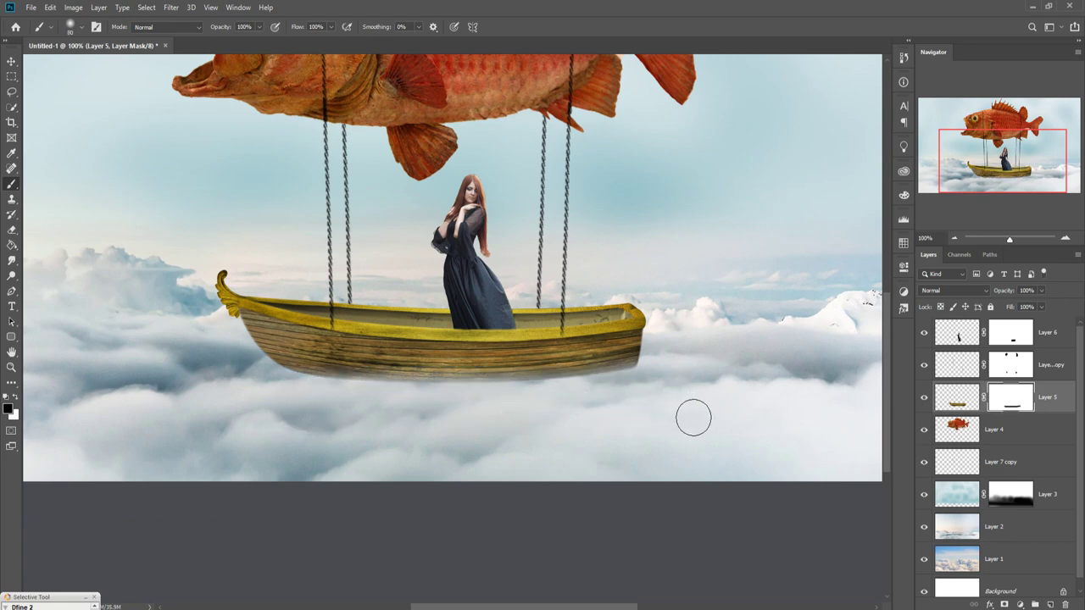
{"action": "left_click_drag", "start_coordinate": [428, 428], "coordinate": [687, 394]}
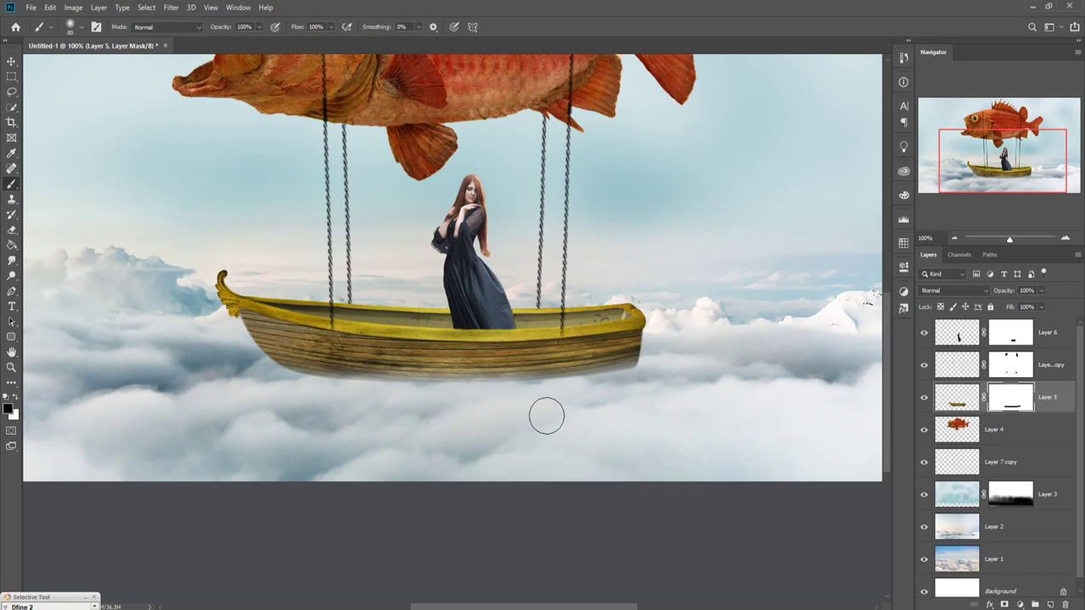
{"action": "mouse_move", "coordinate": [610, 413]}
{"action": "left_mouse_down"}
{"action": "mouse_move", "coordinate": [345, 416]}
{"action": "mouse_move", "coordinate": [254, 393]}
{"action": "mouse_move", "coordinate": [359, 416]}
{"action": "mouse_move", "coordinate": [570, 429]}
{"action": "left_mouse_up"}
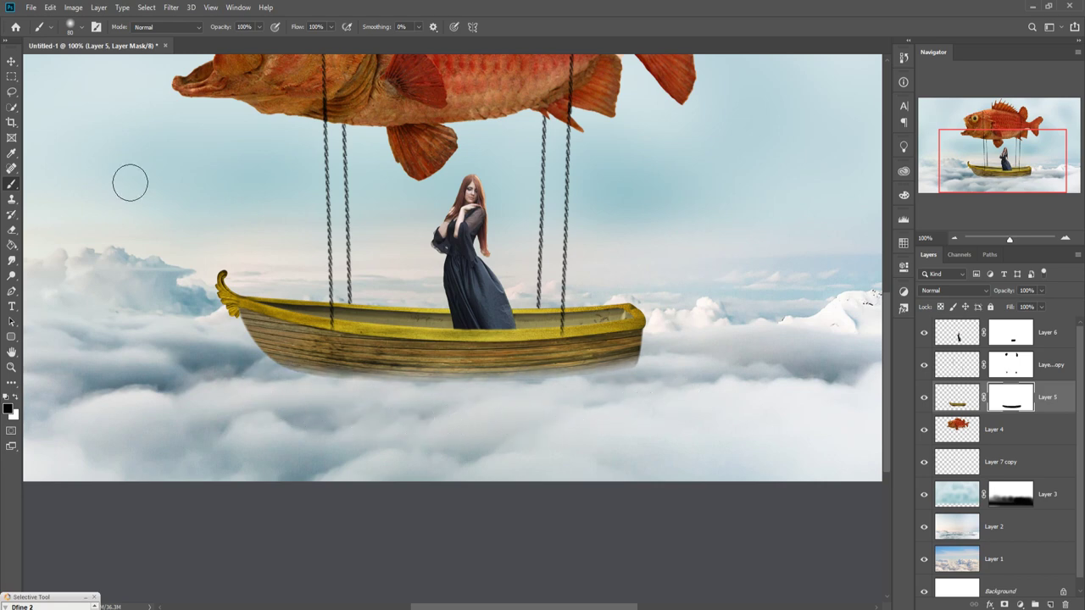
{"action": "left_click", "coordinate": [11, 62]}
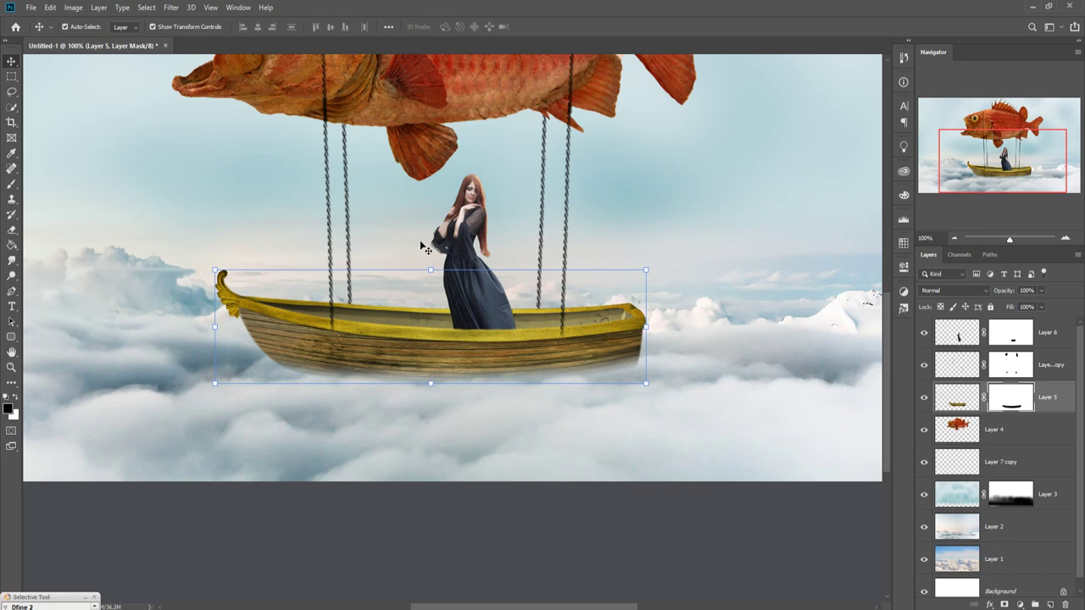
{"action": "key", "text": "ctrl+minus"}
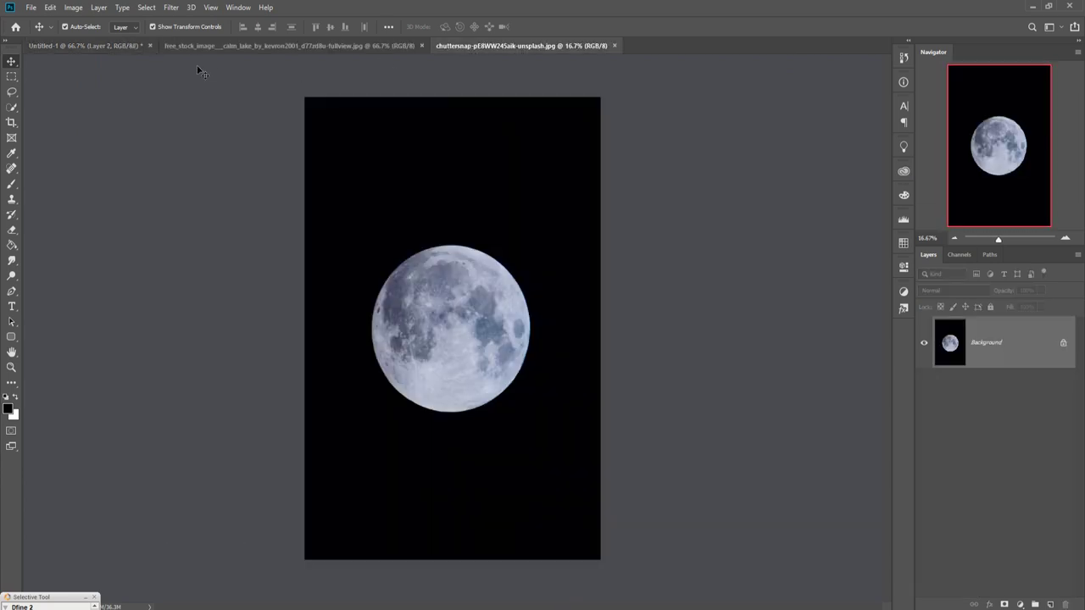
- Marquee-select the grey sky above the horizon in the calm lake photo
{"action": "left_click", "coordinate": [212, 45]}
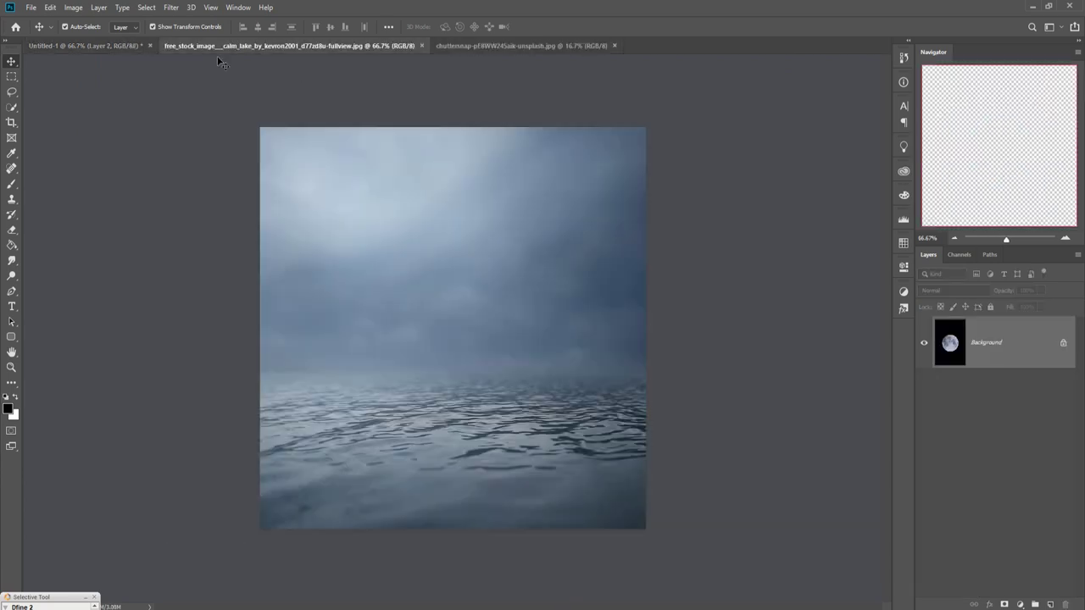
{"action": "left_click", "coordinate": [11, 76]}
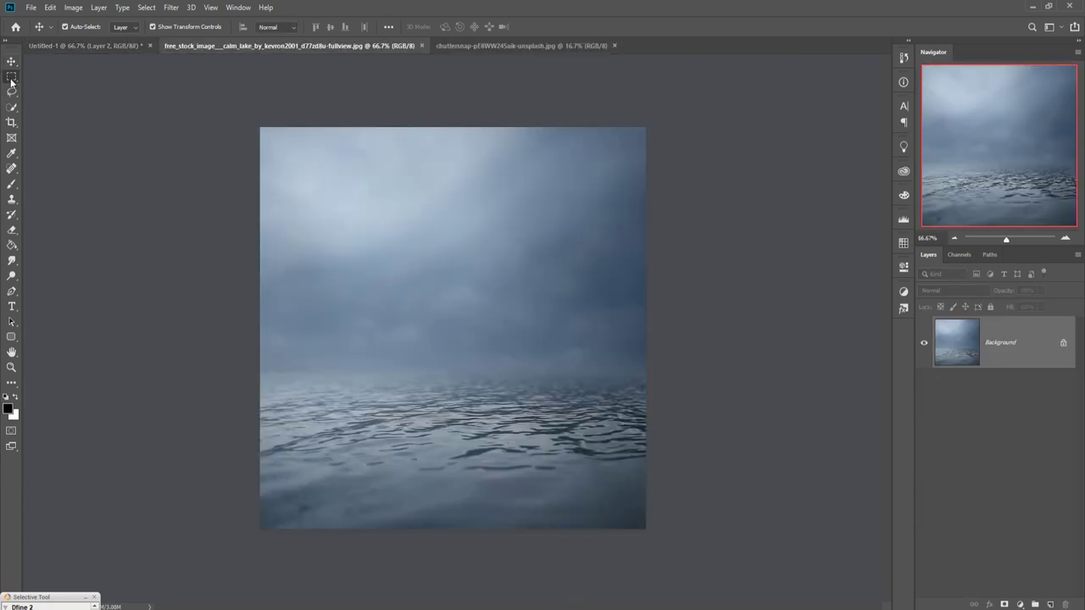
{"action": "mouse_move", "coordinate": [259, 128]}
{"action": "left_mouse_down"}
{"action": "mouse_move", "coordinate": [698, 315]}
{"action": "mouse_move", "coordinate": [720, 387]}
{"action": "left_mouse_up"}
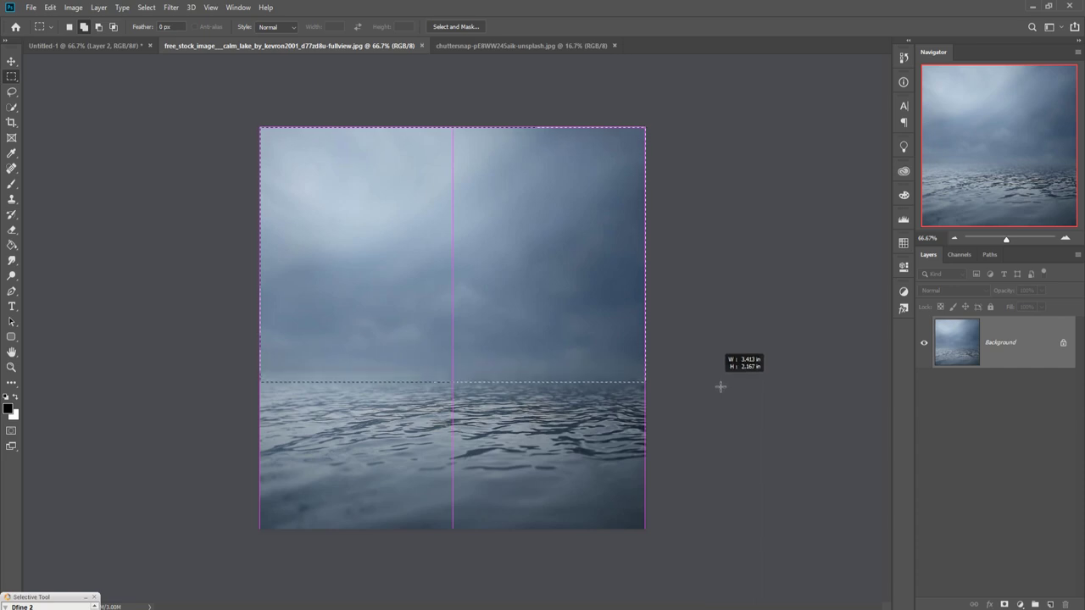
{"action": "key", "text": "v"}
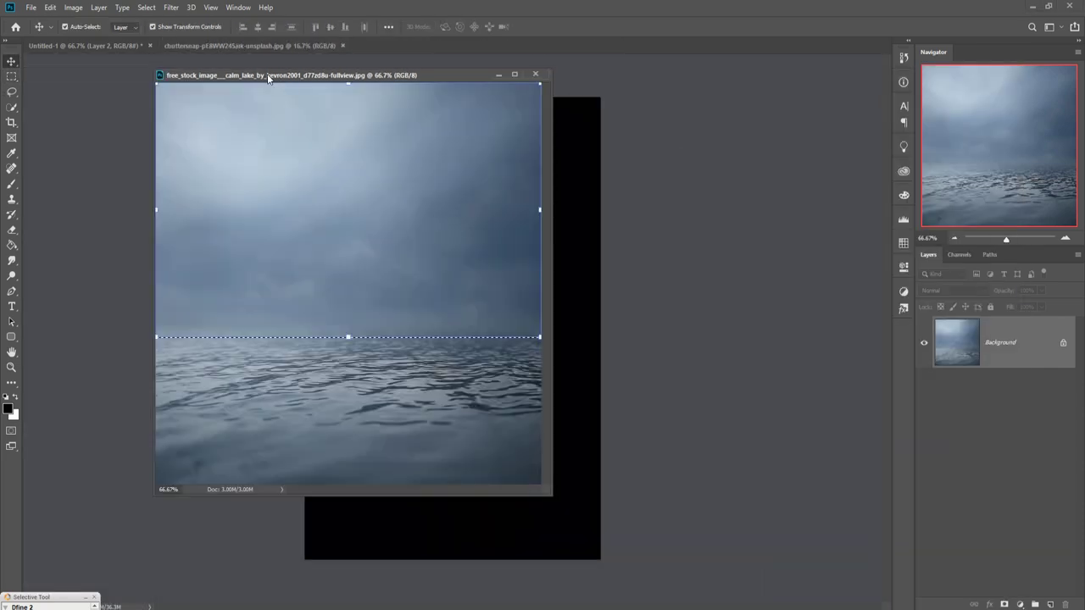
- Drag the selected lake sky into the fish composite as a new layer
{"action": "left_click_drag", "start_coordinate": [268, 45], "coordinate": [666, 116]}
{"action": "left_click", "coordinate": [217, 48]}
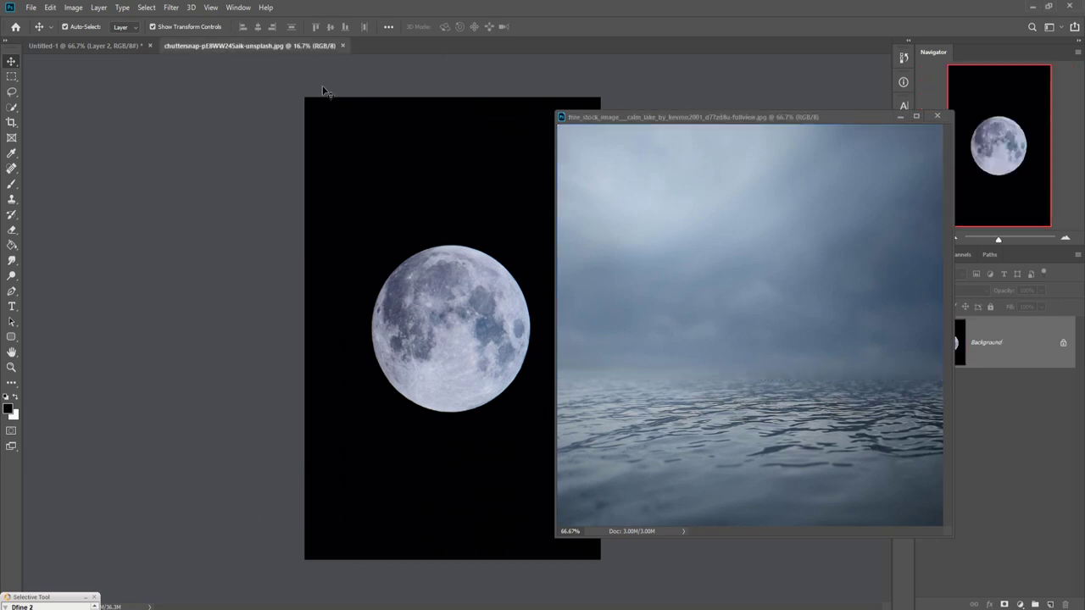
{"action": "left_click", "coordinate": [50, 47]}
{"action": "left_click", "coordinate": [760, 267]}
{"action": "left_click_drag", "start_coordinate": [760, 267], "coordinate": [463, 266]}
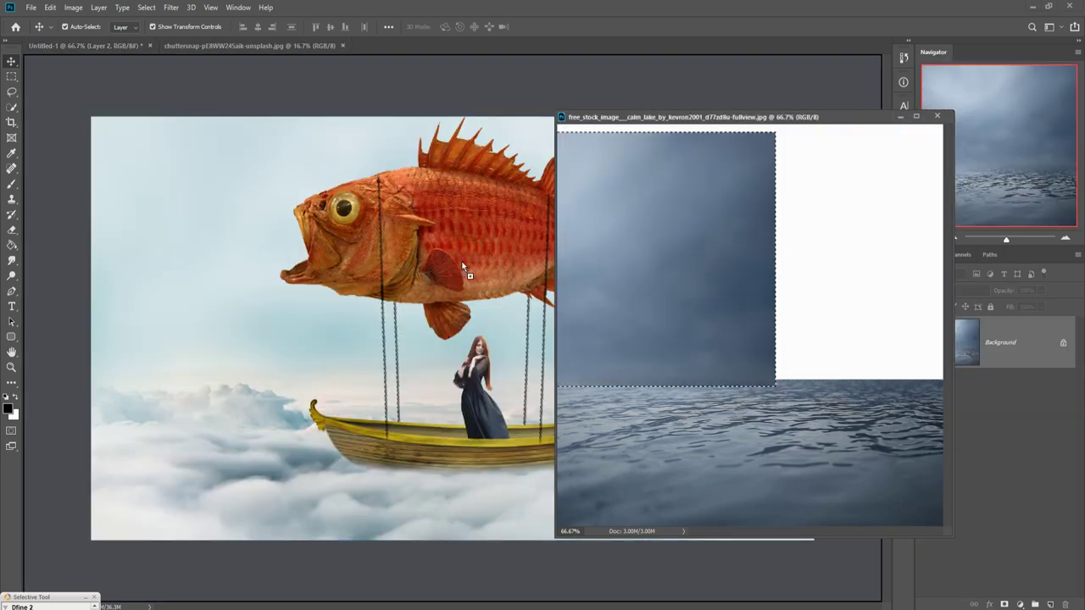
{"action": "left_click_drag", "start_coordinate": [294, 295], "coordinate": [288, 305]}
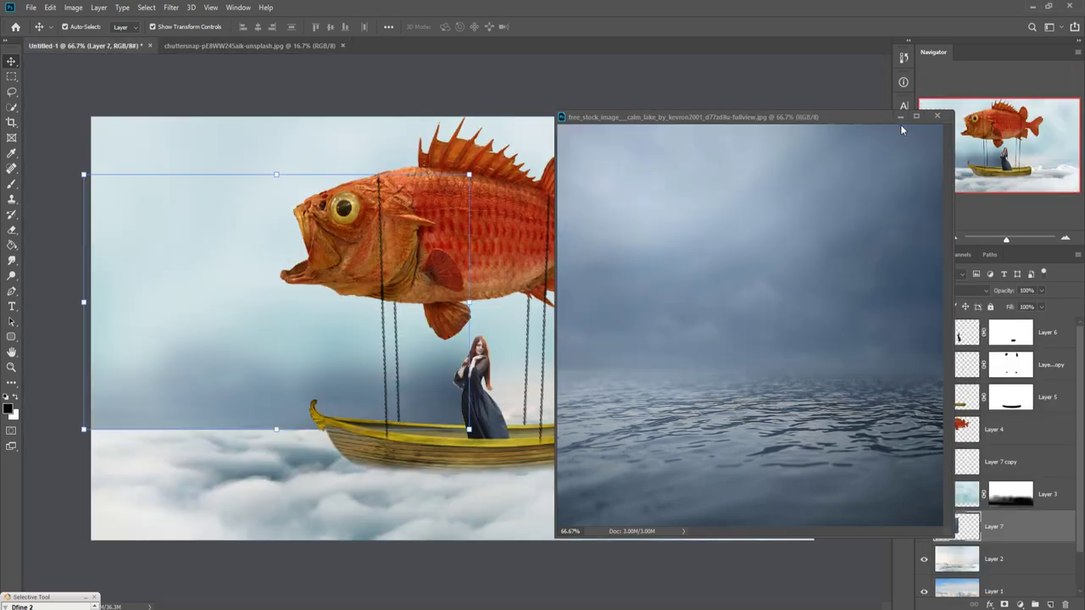
- Hide Layer 3 and stretch the lake-sky Layer 7 across the canvas
{"action": "left_click", "coordinate": [901, 117]}
{"action": "left_click_drag", "start_coordinate": [473, 180], "coordinate": [928, 105]}
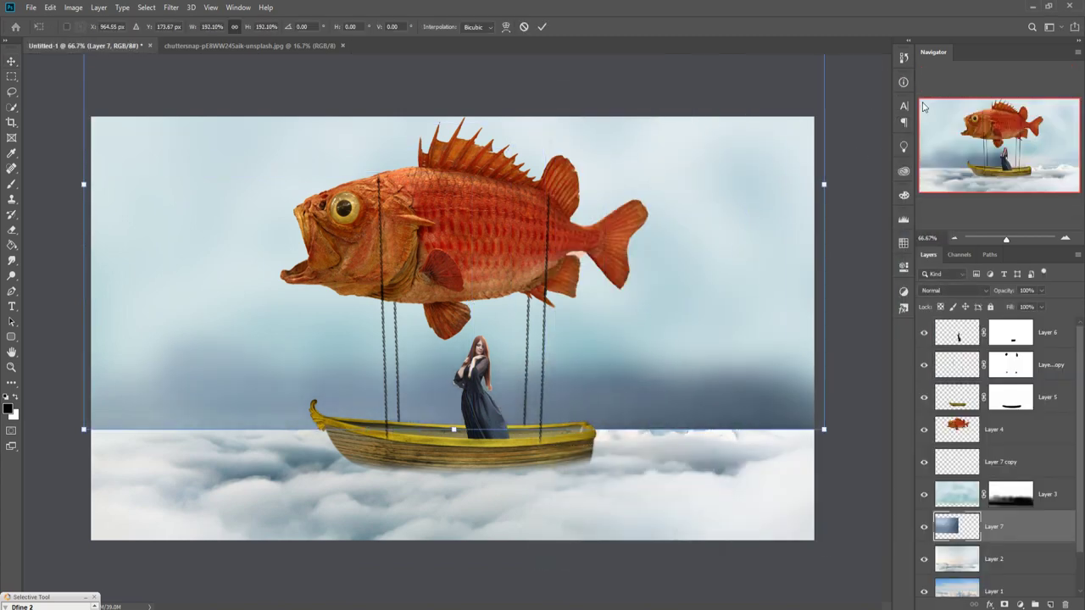
{"action": "left_click", "coordinate": [924, 495]}
{"action": "left_click_drag", "start_coordinate": [825, 431], "coordinate": [670, 328]}
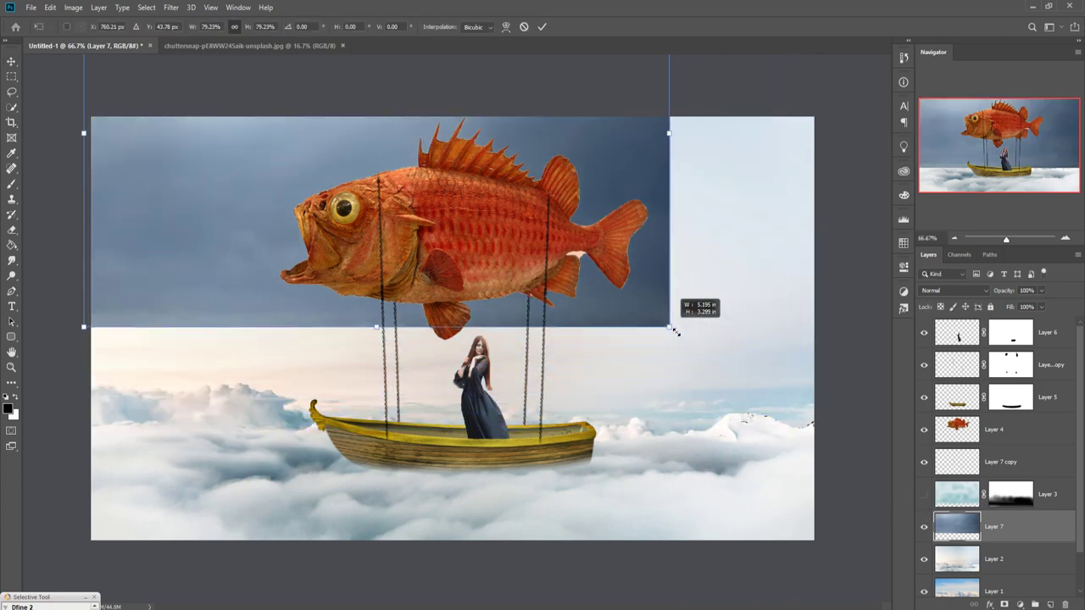
{"action": "left_click_drag", "start_coordinate": [662, 270], "coordinate": [703, 283]}
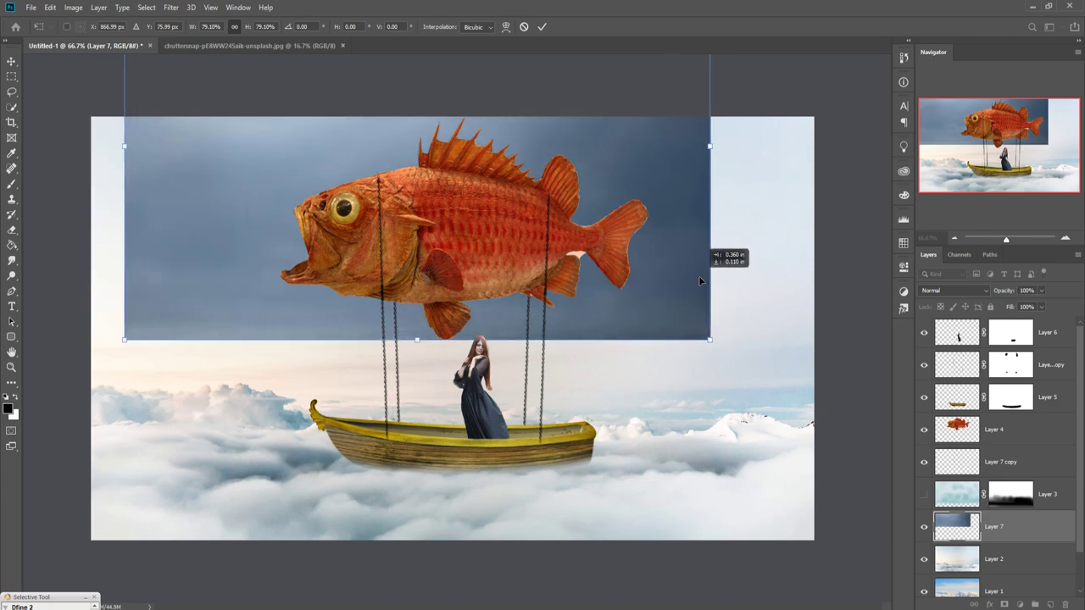
{"action": "left_click", "coordinate": [542, 28]}
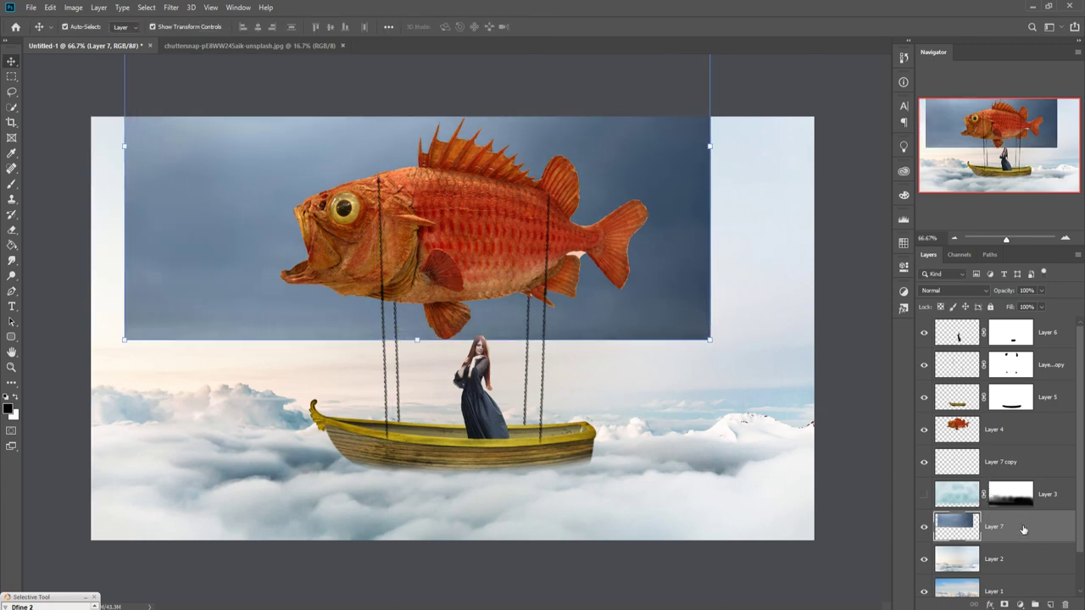
- Move Layer 7 below Layer 2, enlarge it to about 126.8%, and set Layer 2 opacity to 100%
{"action": "left_click_drag", "start_coordinate": [1023, 530], "coordinate": [1024, 565]}
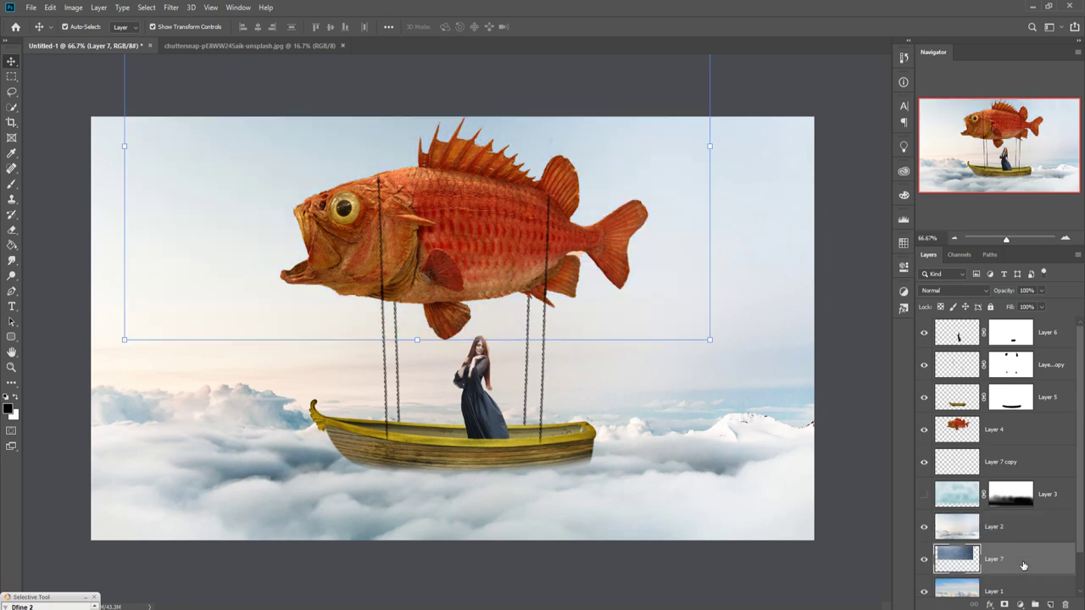
{"action": "left_click", "coordinate": [966, 536]}
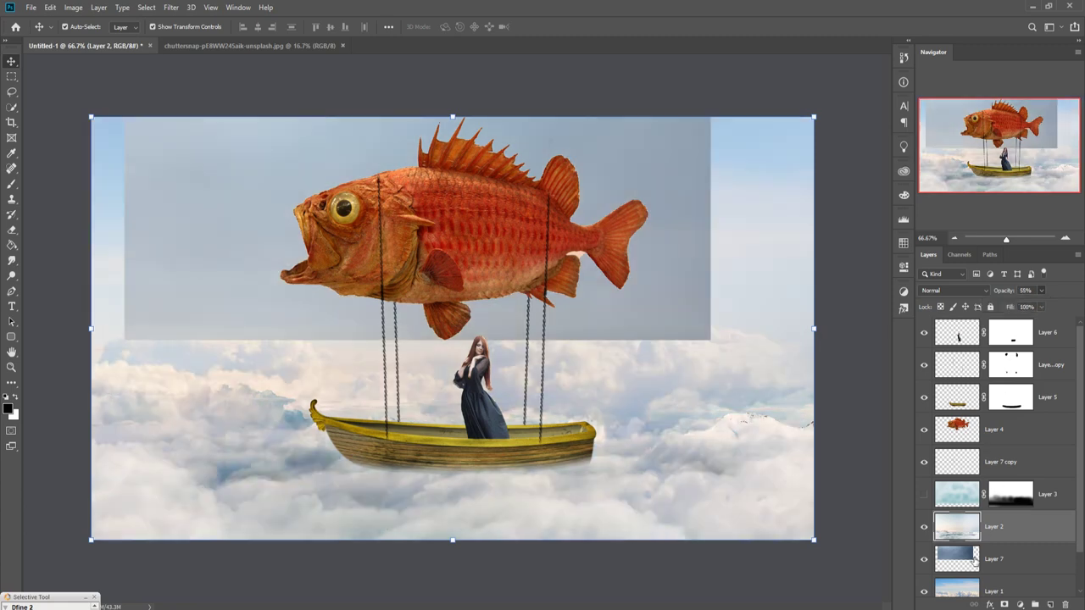
{"action": "left_click", "coordinate": [973, 561]}
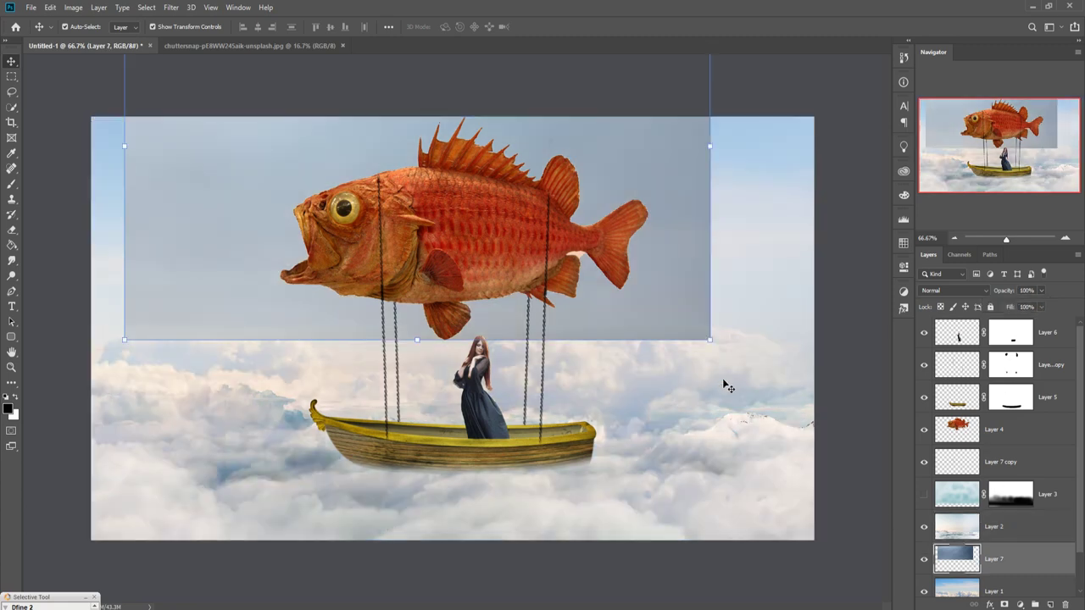
{"action": "mouse_move", "coordinate": [715, 346]}
{"action": "left_mouse_down"}
{"action": "mouse_move", "coordinate": [826, 396]}
{"action": "mouse_move", "coordinate": [865, 462]}
{"action": "left_mouse_up"}
{"action": "mouse_move", "coordinate": [698, 234]}
{"action": "left_mouse_down"}
{"action": "mouse_move", "coordinate": [663, 280]}
{"action": "mouse_move", "coordinate": [663, 251]}
{"action": "left_mouse_up"}
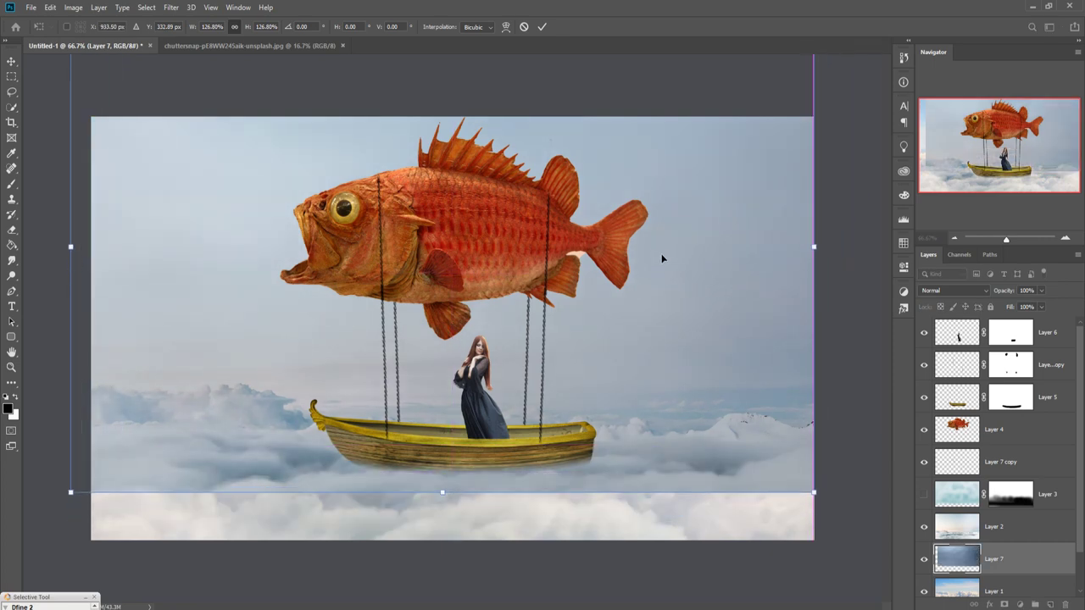
{"action": "left_click", "coordinate": [544, 27]}
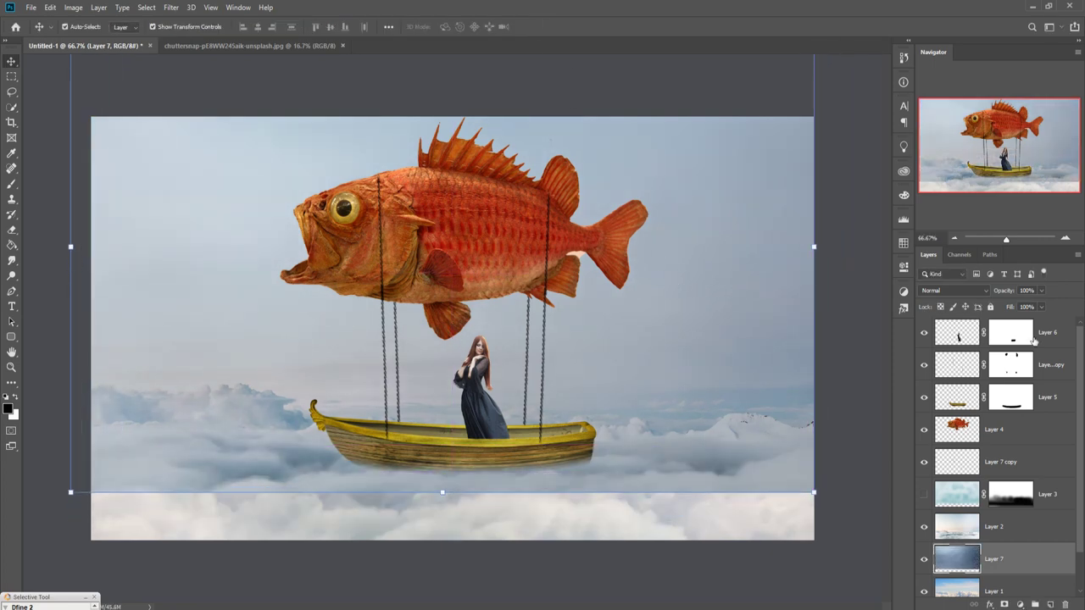
{"action": "left_click", "coordinate": [1003, 536]}
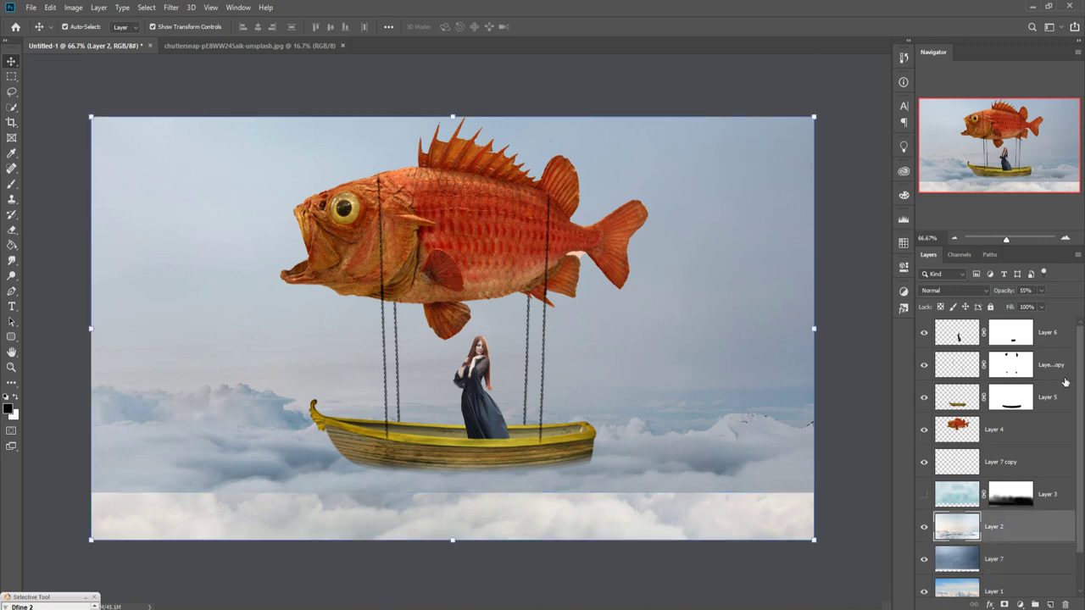
{"action": "left_click_drag", "start_coordinate": [1052, 306], "coordinate": [1066, 305]}
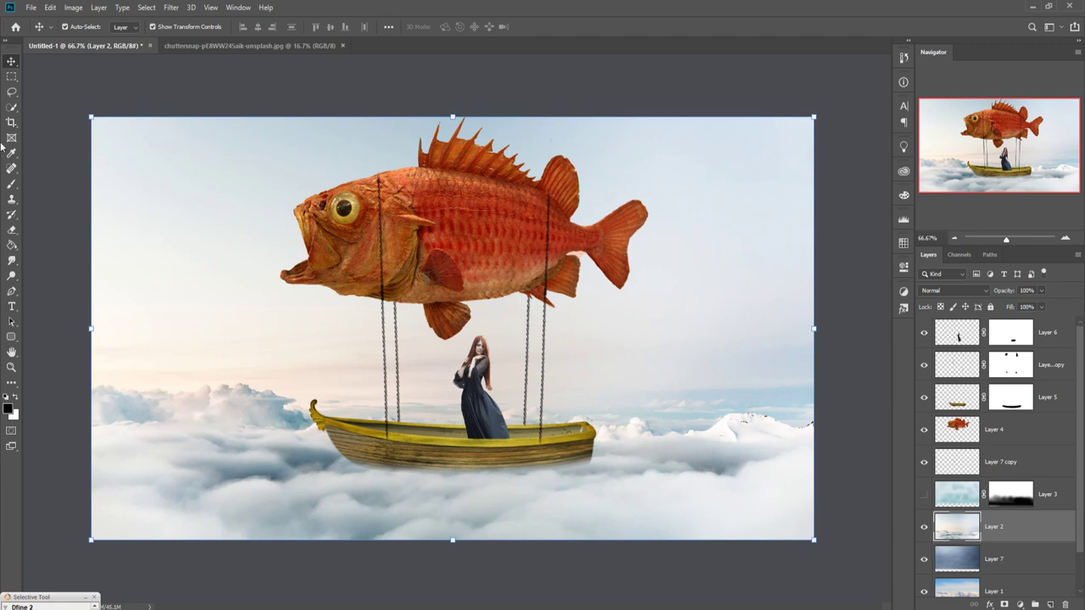
- Set up a soft 25%-opacity, 600 px brush and undo two trial darkening strokes
{"action": "left_click", "coordinate": [11, 184]}
{"action": "left_click", "coordinate": [260, 27]}
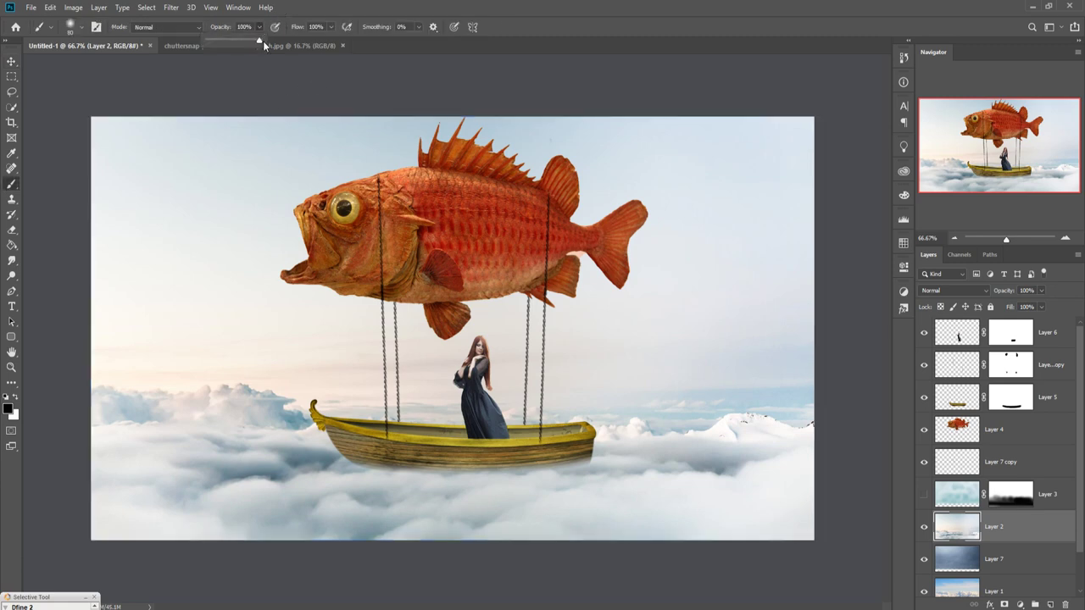
{"action": "left_click_drag", "start_coordinate": [263, 41], "coordinate": [222, 39]}
{"action": "left_click", "coordinate": [377, 93]}
{"action": "key", "text": "bracketright"}
{"action": "key", "text": "bracketright"}
{"action": "key", "text": "bracketright"}
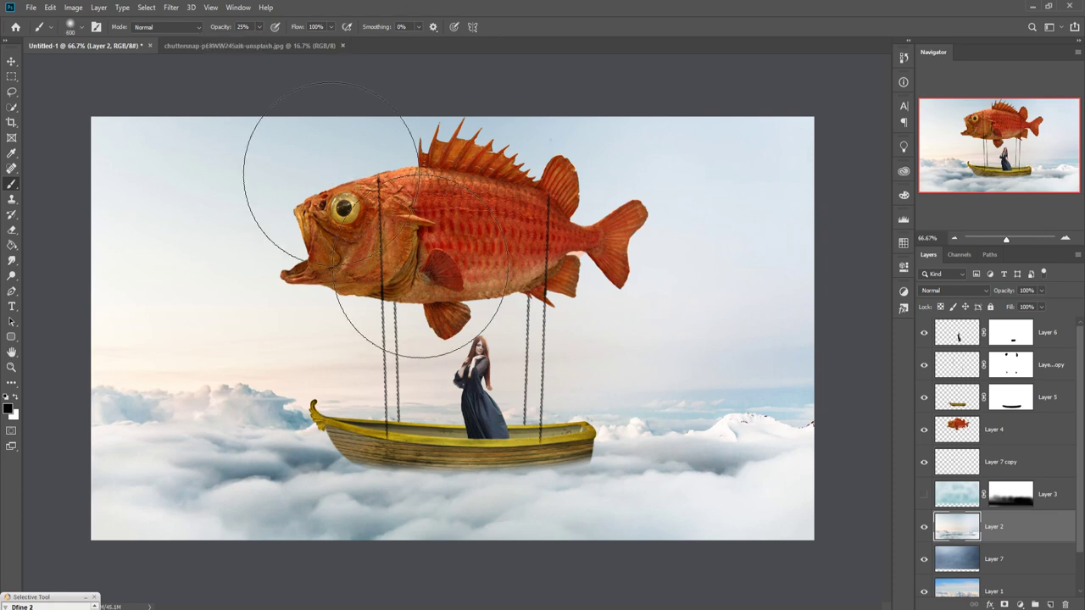
{"action": "left_click_drag", "start_coordinate": [218, 153], "coordinate": [260, 243]}
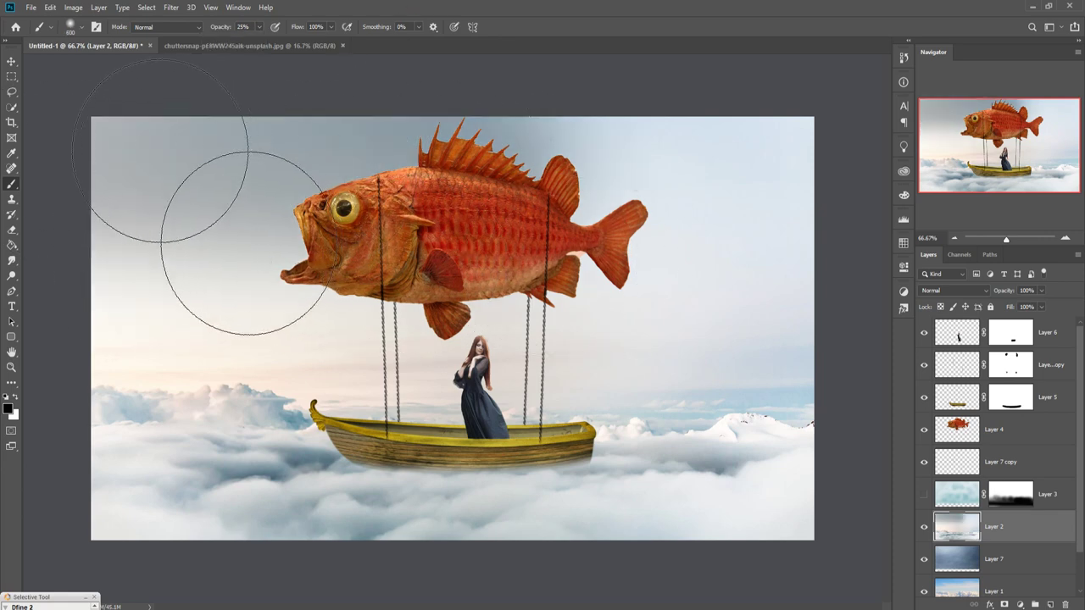
{"action": "mouse_move", "coordinate": [182, 241]}
{"action": "left_mouse_down"}
{"action": "mouse_move", "coordinate": [299, 250]}
{"action": "mouse_move", "coordinate": [387, 218]}
{"action": "left_mouse_up"}
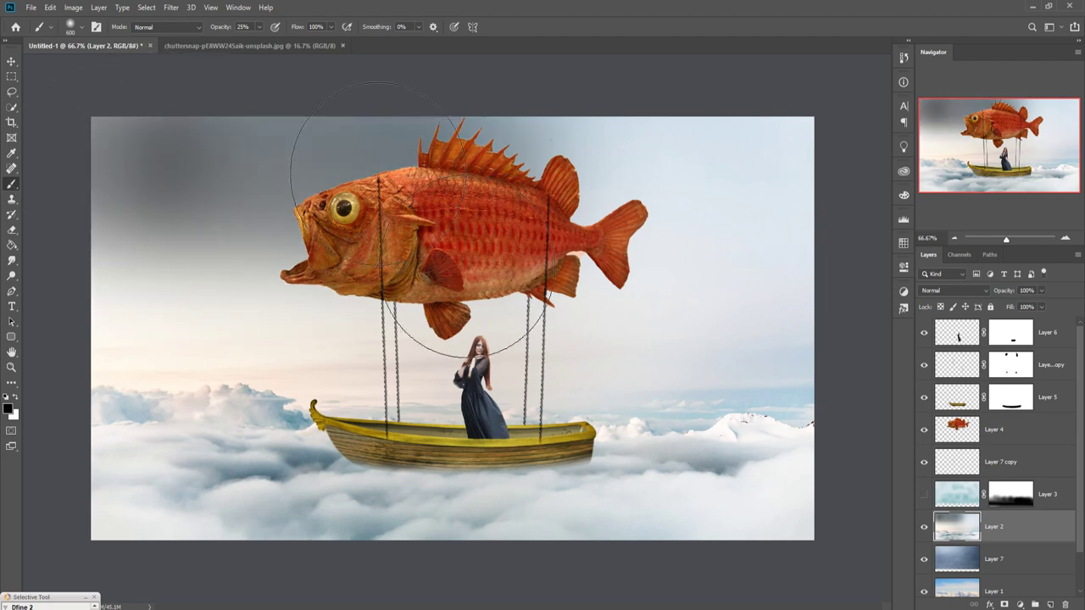
{"action": "key", "text": "ctrl+z"}
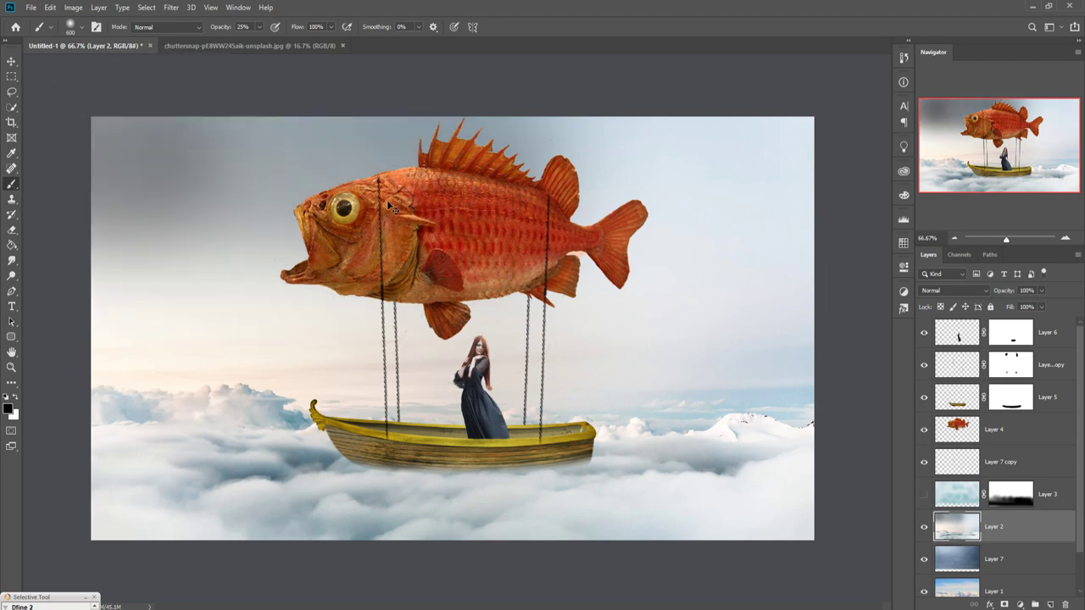
{"action": "key", "text": "ctrl+z"}
{"action": "key", "text": "ctrl+z"}
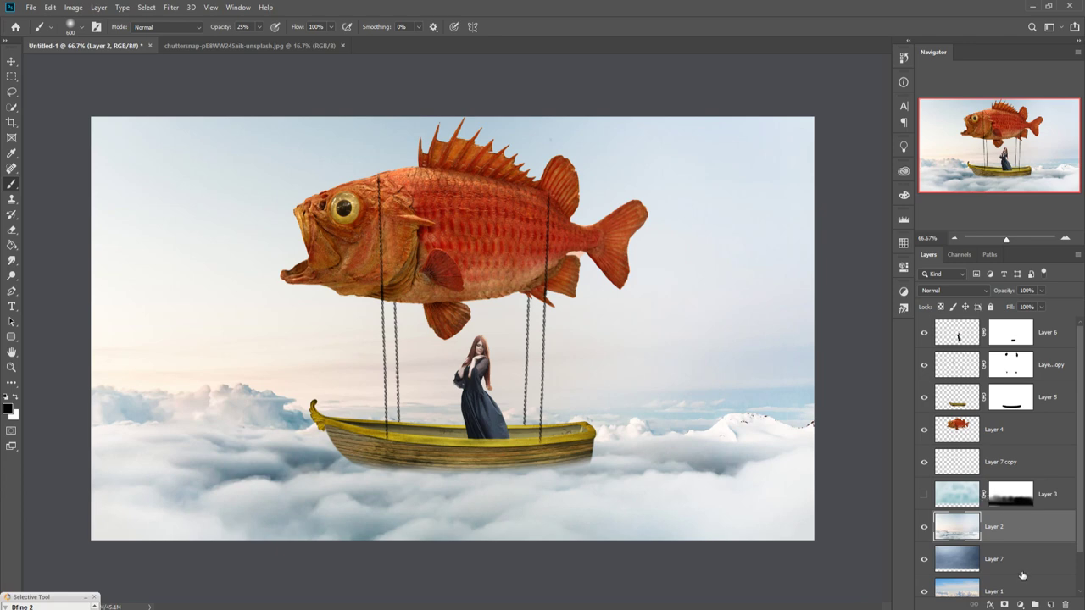
- Mask Layer 2 and paint out the pale sky, the clouds beside the boat and the right-edge peaks
{"action": "left_click", "coordinate": [1004, 605]}
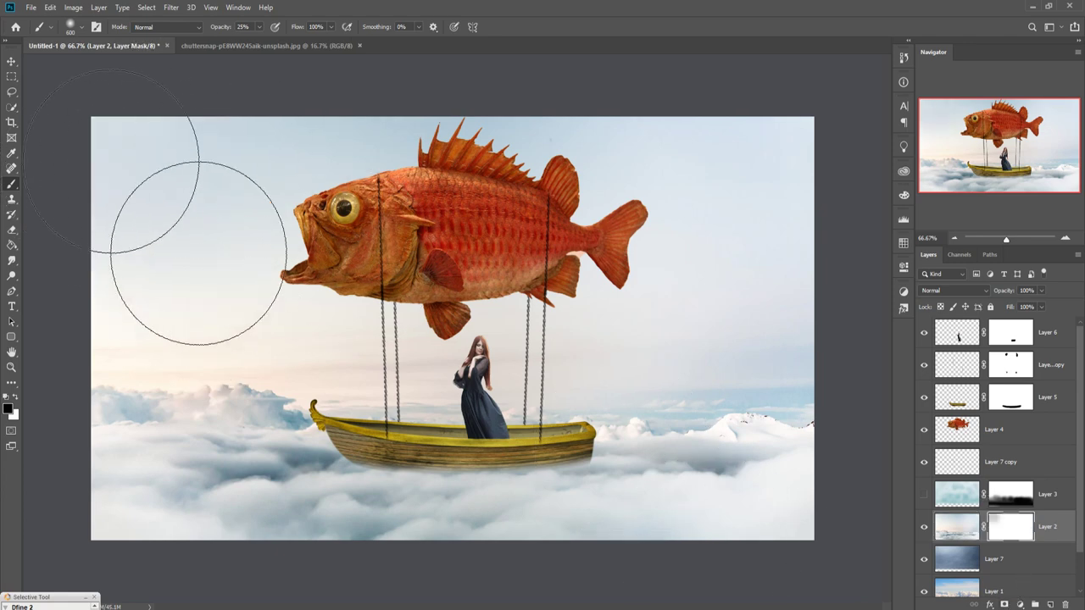
{"action": "left_click_drag", "start_coordinate": [279, 133], "coordinate": [121, 182]}
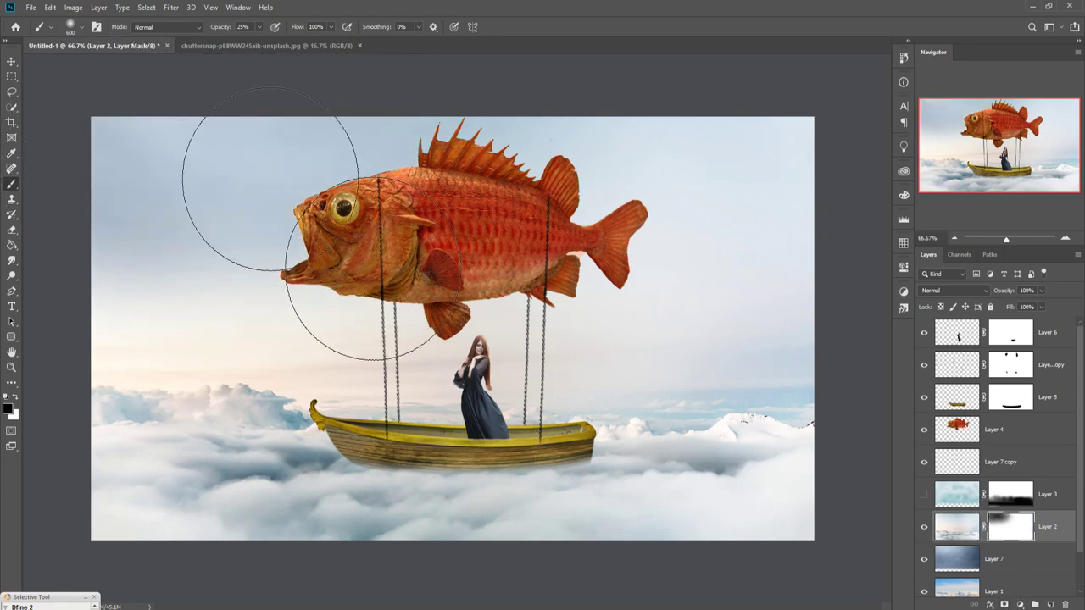
{"action": "mouse_move", "coordinate": [394, 212]}
{"action": "left_mouse_down"}
{"action": "mouse_move", "coordinate": [733, 144]}
{"action": "mouse_move", "coordinate": [81, 167]}
{"action": "left_mouse_up"}
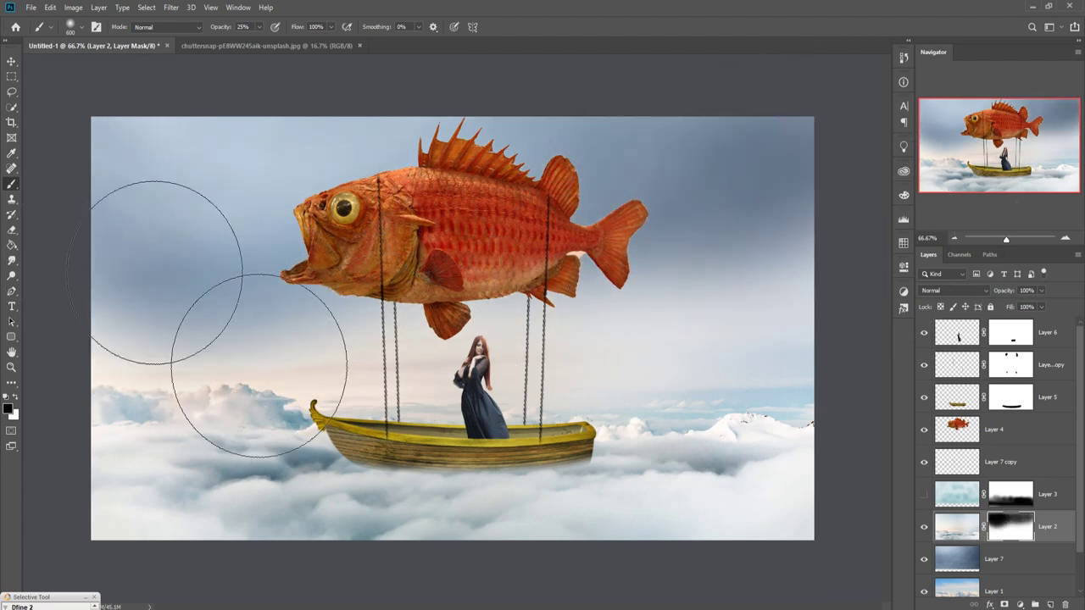
{"action": "mouse_move", "coordinate": [81, 167]}
{"action": "left_mouse_down"}
{"action": "mouse_move", "coordinate": [313, 282]}
{"action": "mouse_move", "coordinate": [795, 320]}
{"action": "mouse_move", "coordinate": [664, 246]}
{"action": "left_mouse_up"}
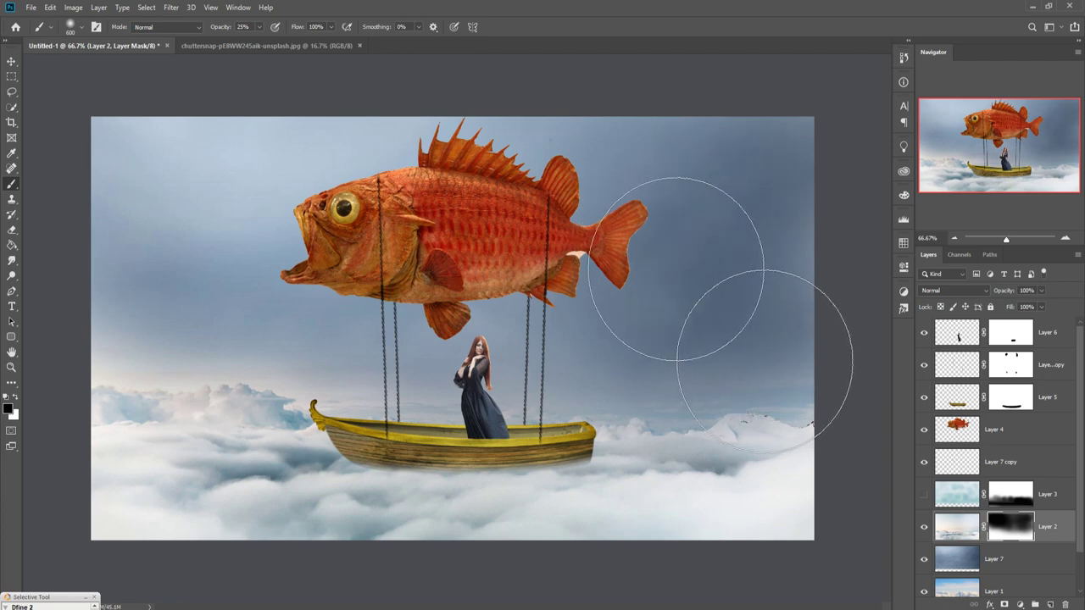
{"action": "key", "text": "bracketleft"}
{"action": "key", "text": "bracketleft"}
{"action": "key", "text": "bracketleft"}
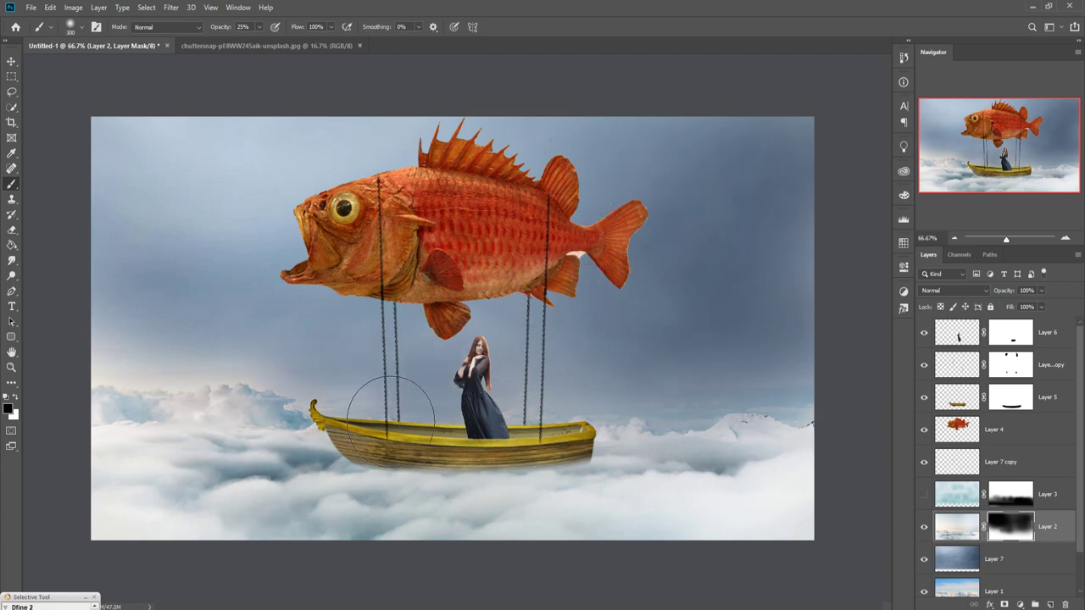
{"action": "mouse_move", "coordinate": [203, 399]}
{"action": "left_mouse_down"}
{"action": "mouse_move", "coordinate": [262, 410]}
{"action": "mouse_move", "coordinate": [196, 397]}
{"action": "left_mouse_up"}
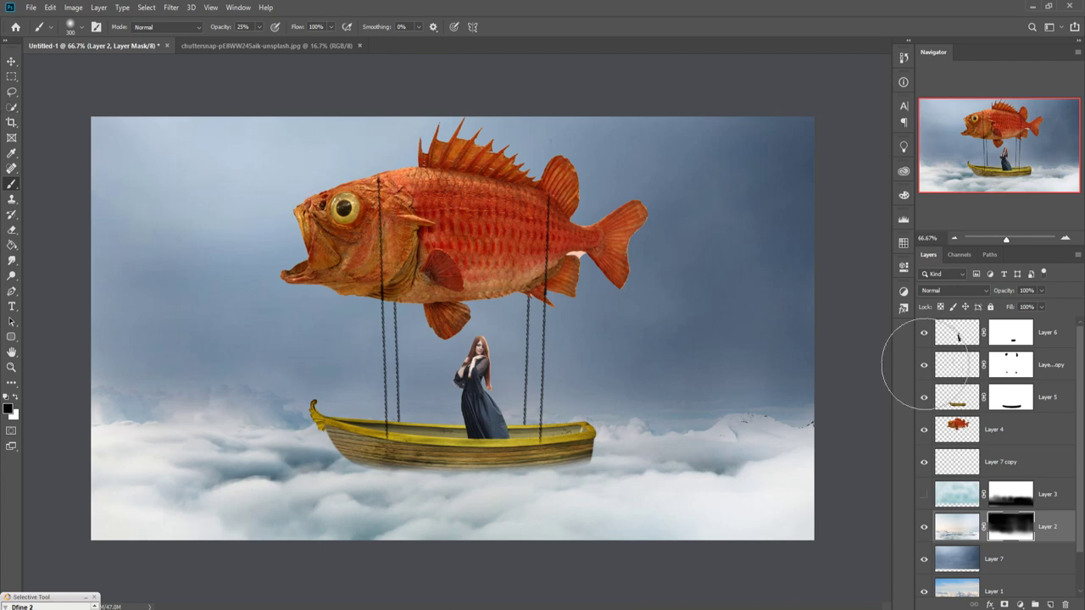
{"action": "mouse_move", "coordinate": [819, 400]}
{"action": "left_mouse_down"}
{"action": "mouse_move", "coordinate": [683, 425]}
{"action": "mouse_move", "coordinate": [884, 443]}
{"action": "left_mouse_up"}
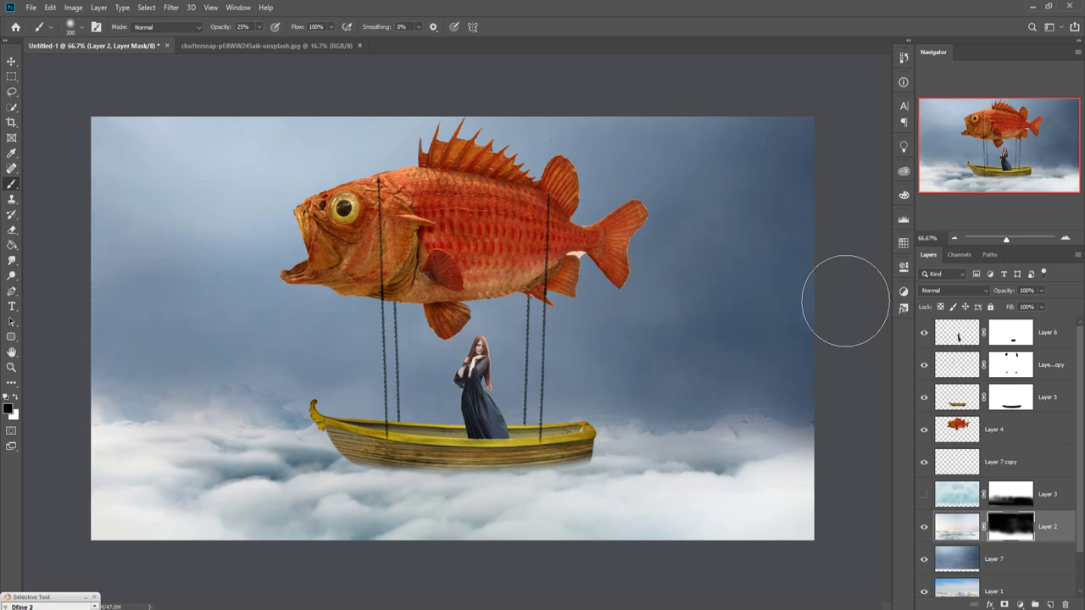
- Return to the Move tool with Layer 2's image targeted, dismissing the adjustment list unused
{"action": "left_click", "coordinate": [11, 63]}
{"action": "left_click", "coordinate": [1056, 529]}
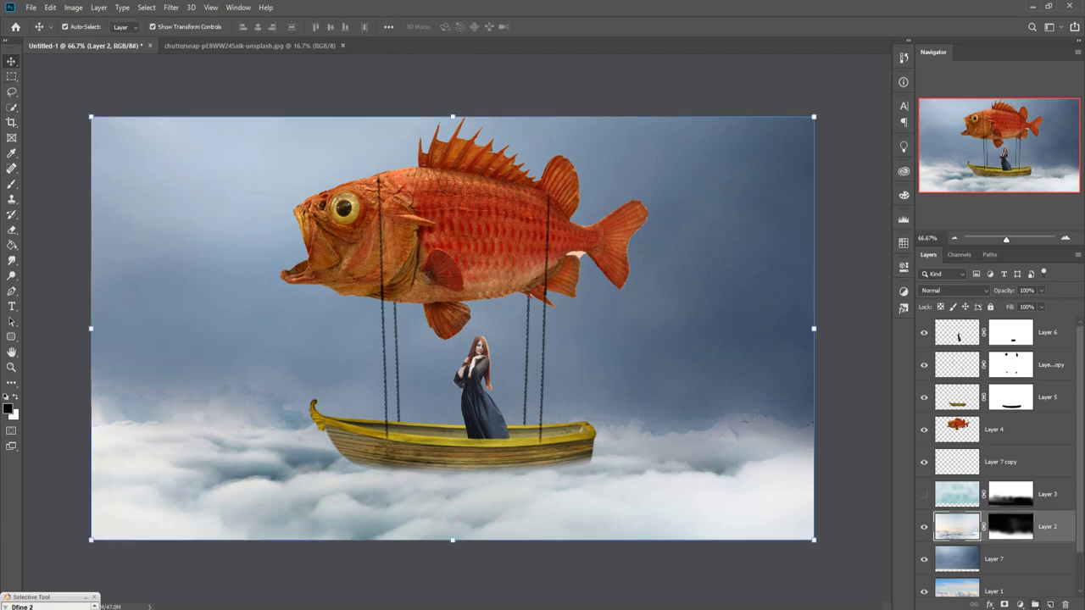
{"action": "left_click", "coordinate": [1020, 604]}
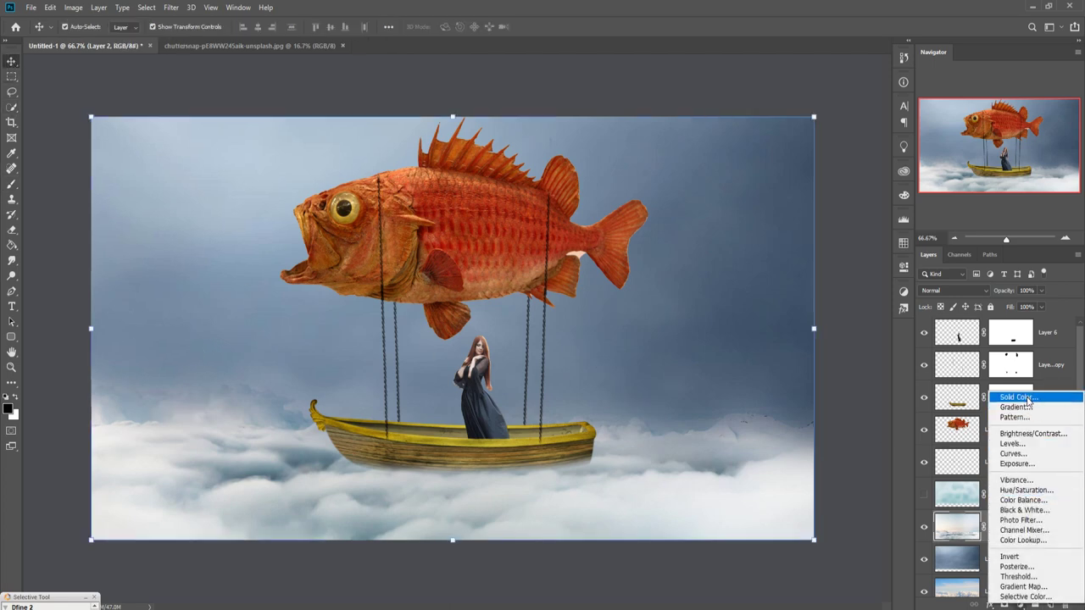
{"action": "left_click", "coordinate": [712, 10]}
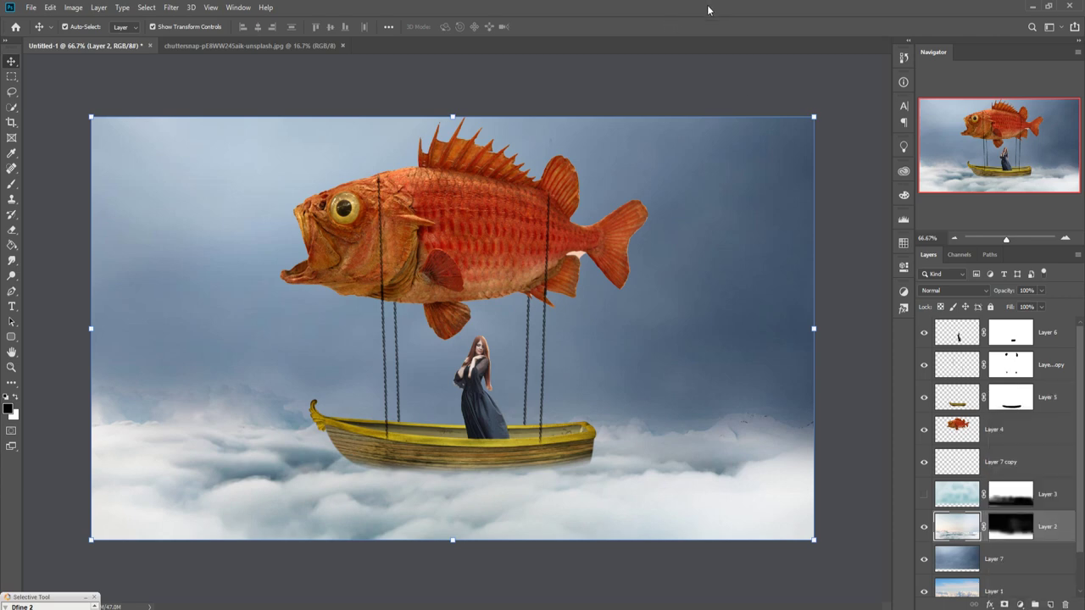
- Quick-select the full moon in the moon photo and drag it onto the composite
{"action": "left_click", "coordinate": [227, 46]}
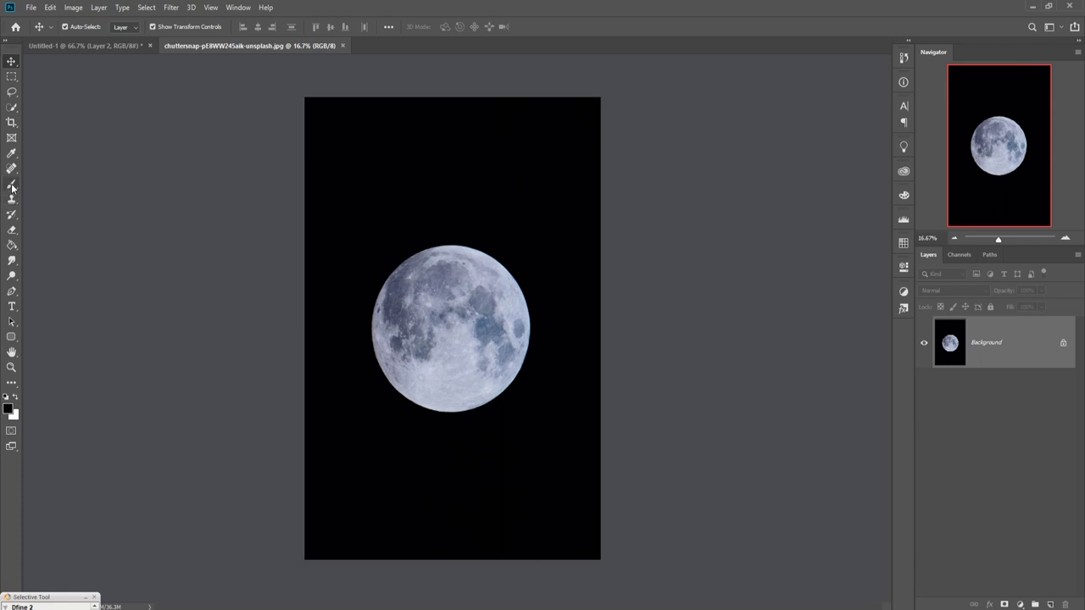
{"action": "left_click", "coordinate": [12, 107]}
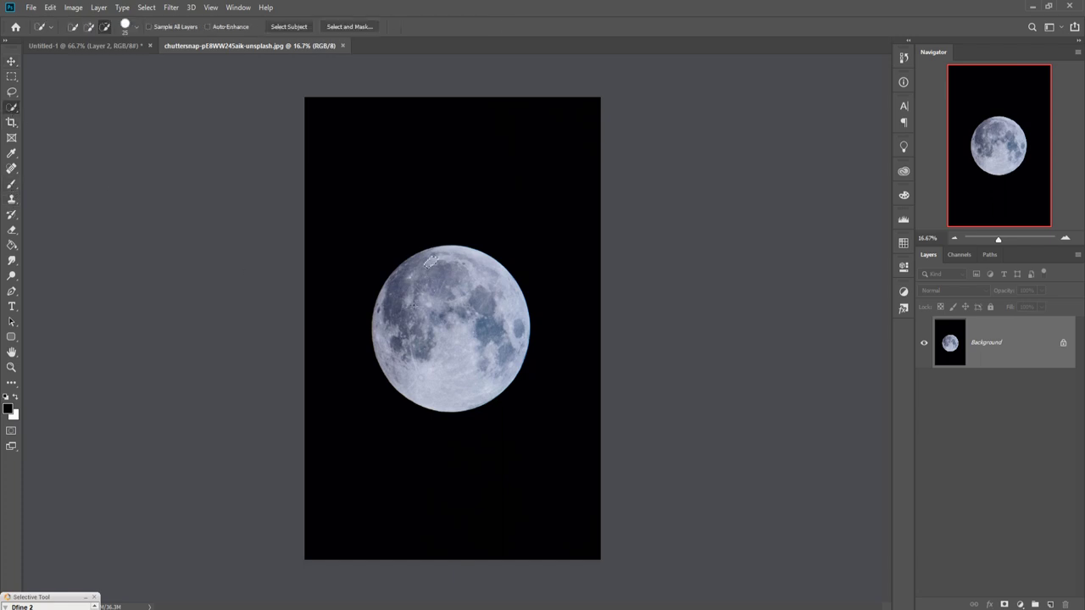
{"action": "key", "text": "v"}
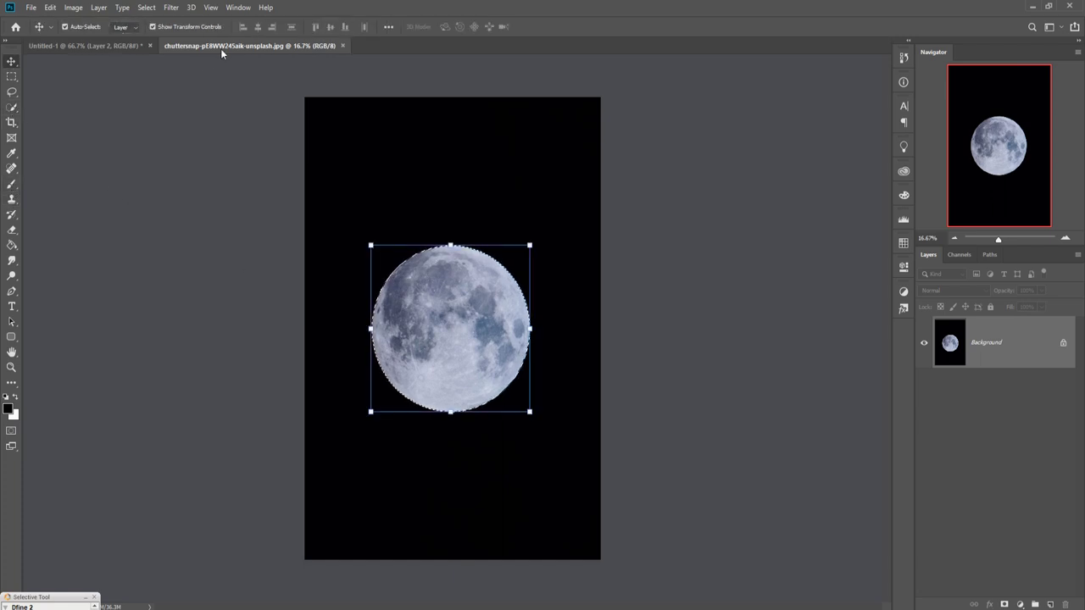
{"action": "mouse_move", "coordinate": [220, 48]}
{"action": "left_mouse_down"}
{"action": "mouse_move", "coordinate": [222, 73]}
{"action": "mouse_move", "coordinate": [654, 147]}
{"action": "left_mouse_up"}
{"action": "left_click_drag", "start_coordinate": [737, 402], "coordinate": [228, 212]}
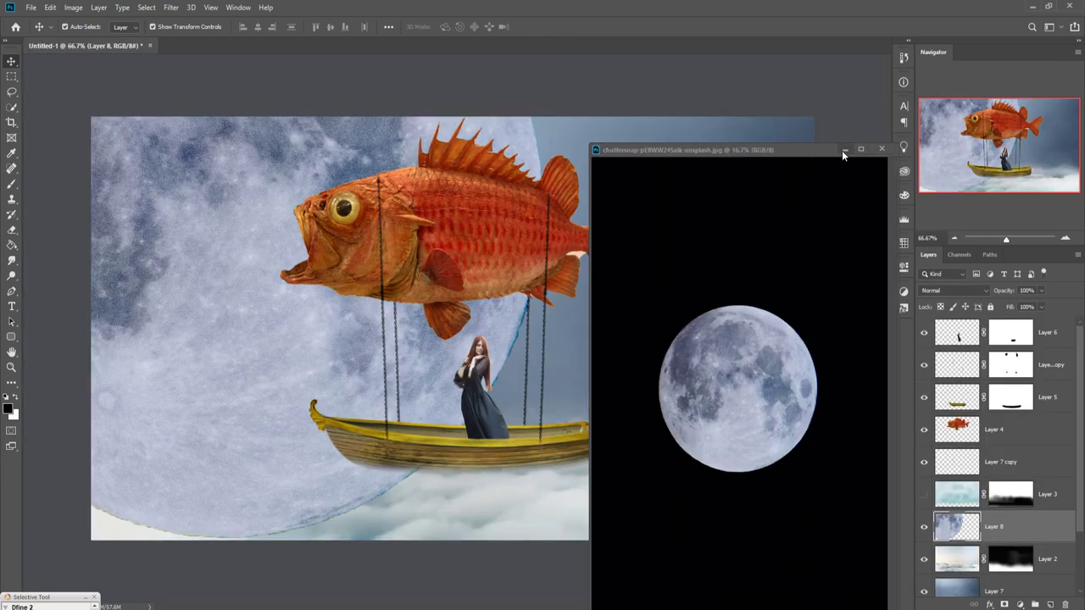
{"action": "left_click", "coordinate": [844, 149]}
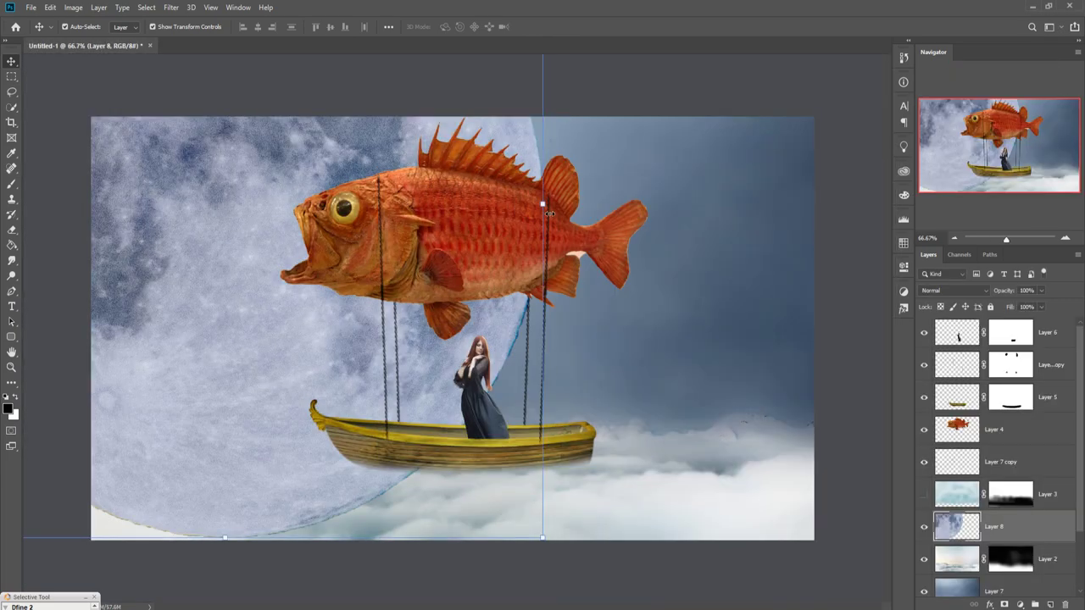
- Scale the moon down to about a quarter size in the upper-left sky
{"action": "key", "text": "ctrl+t"}
{"action": "mouse_move", "coordinate": [542, 204]}
{"action": "left_mouse_down"}
{"action": "mouse_move", "coordinate": [250, 246]}
{"action": "mouse_move", "coordinate": [446, 284]}
{"action": "left_mouse_up"}
{"action": "mouse_move", "coordinate": [373, 385]}
{"action": "left_mouse_down"}
{"action": "mouse_move", "coordinate": [298, 331]}
{"action": "mouse_move", "coordinate": [274, 279]}
{"action": "left_mouse_up"}
{"action": "mouse_move", "coordinate": [207, 219]}
{"action": "left_mouse_down"}
{"action": "mouse_move", "coordinate": [242, 252]}
{"action": "mouse_move", "coordinate": [219, 255]}
{"action": "left_mouse_up"}
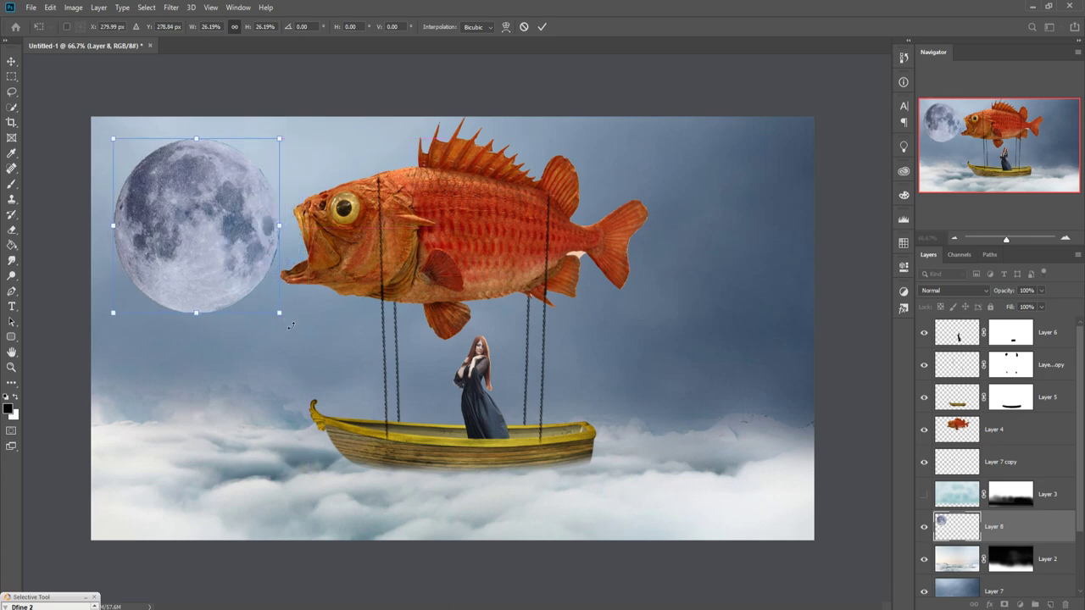
{"action": "mouse_move", "coordinate": [281, 314]}
{"action": "left_mouse_down"}
{"action": "mouse_move", "coordinate": [202, 231]}
{"action": "mouse_move", "coordinate": [217, 225]}
{"action": "left_mouse_up"}
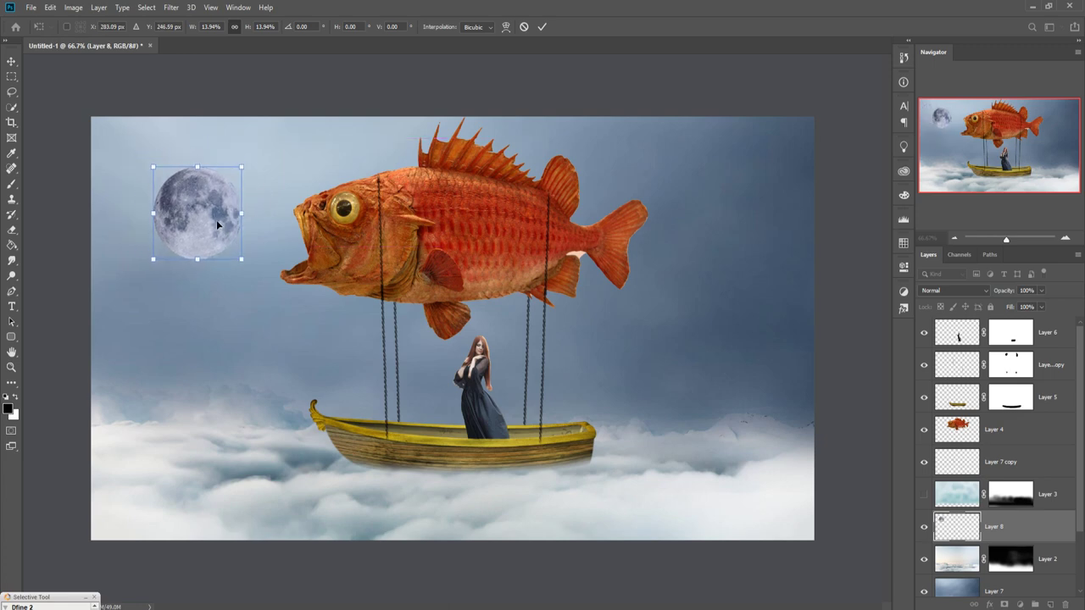
{"action": "left_click", "coordinate": [541, 27]}
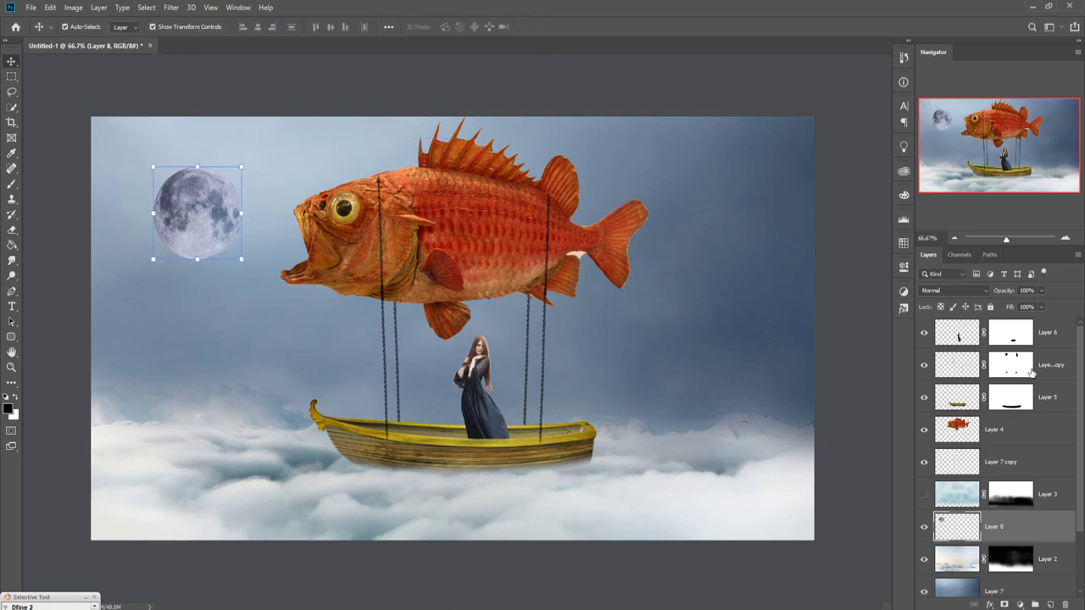
- Add an empty layer above the moon and merge it into the moon layer
{"action": "left_click", "coordinate": [1051, 605]}
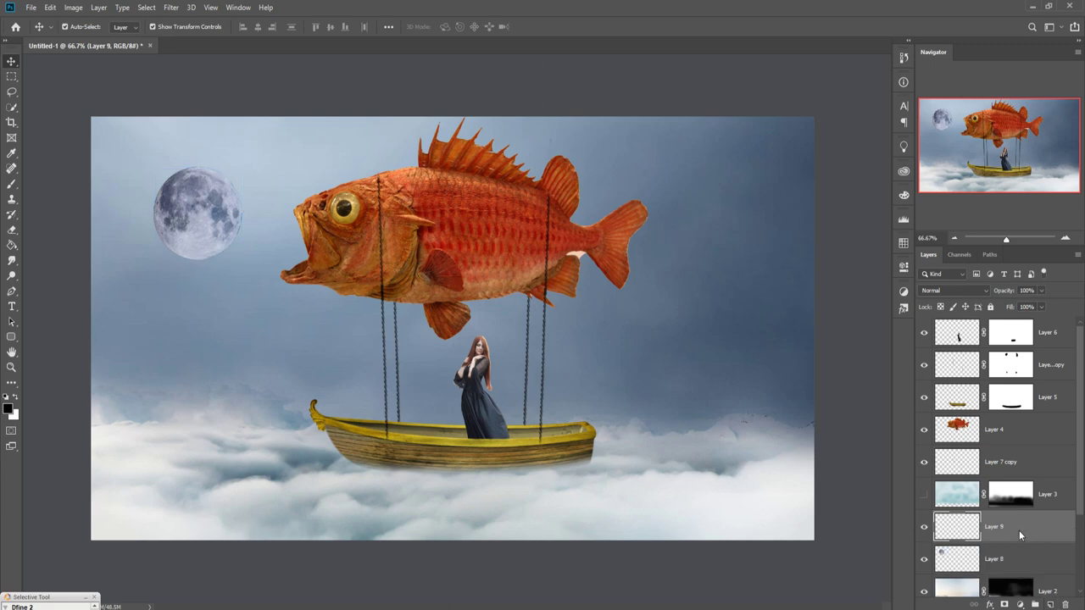
{"action": "right_click", "coordinate": [1019, 530]}
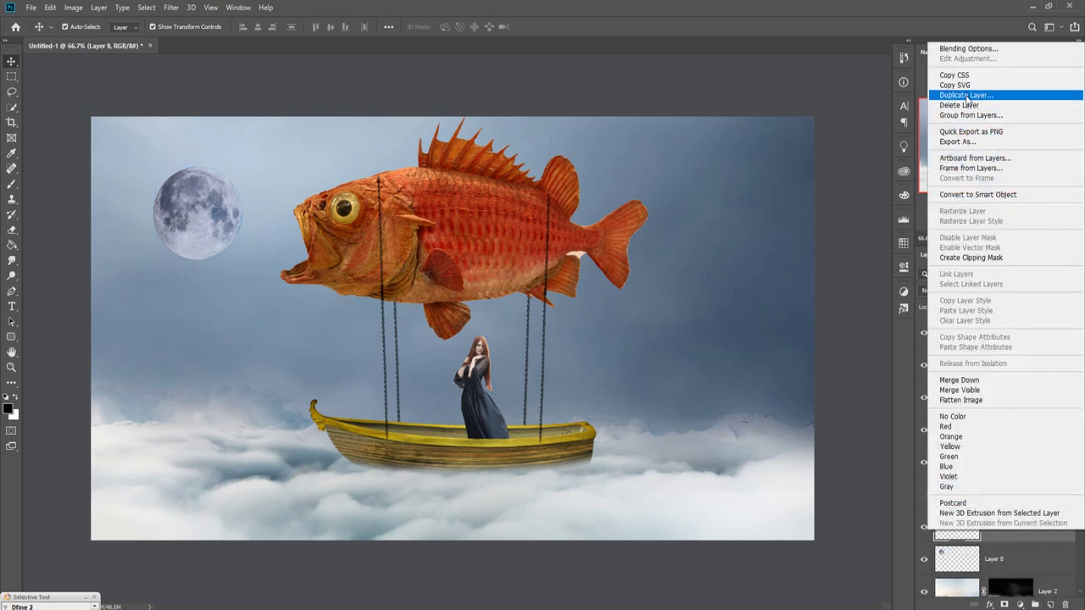
{"action": "left_click", "coordinate": [959, 380]}
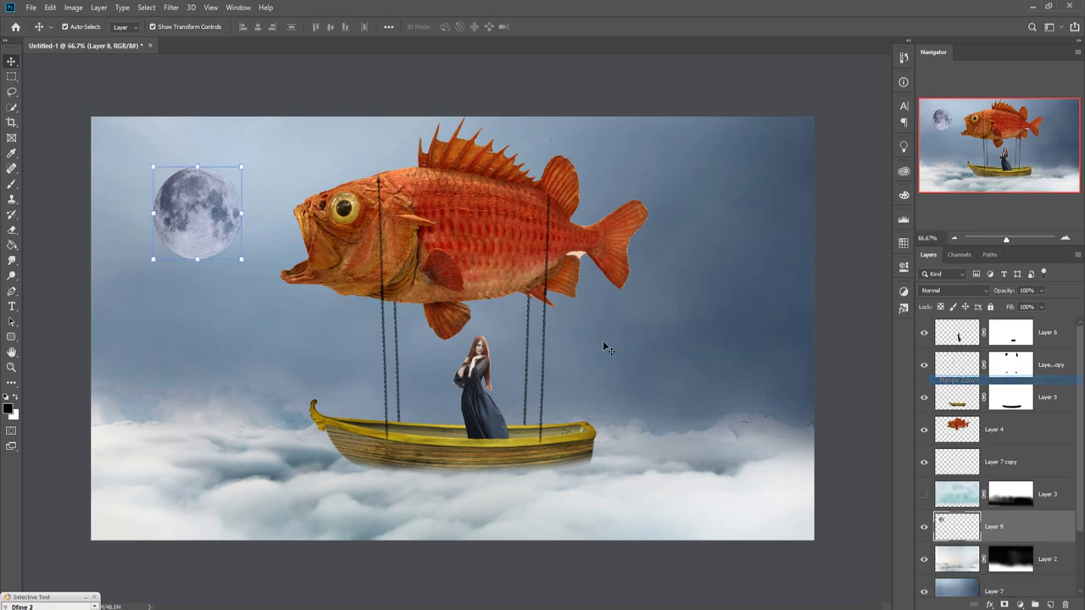
- Brighten the moon with white paint on an Overlay-mode Layer 9 clipped to it
{"action": "left_click", "coordinate": [11, 183]}
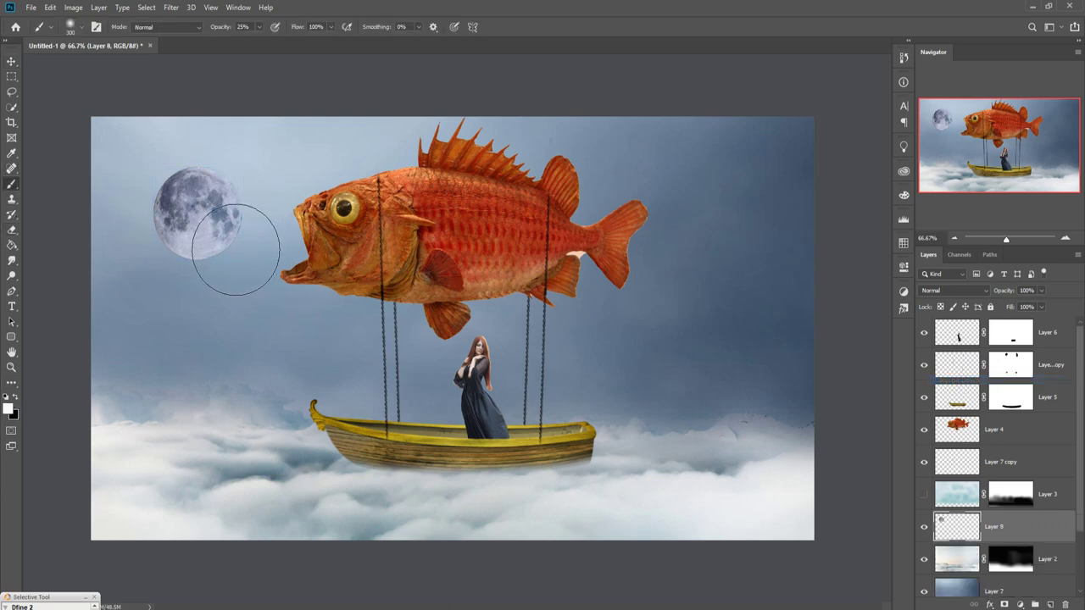
{"action": "left_click", "coordinate": [1051, 604]}
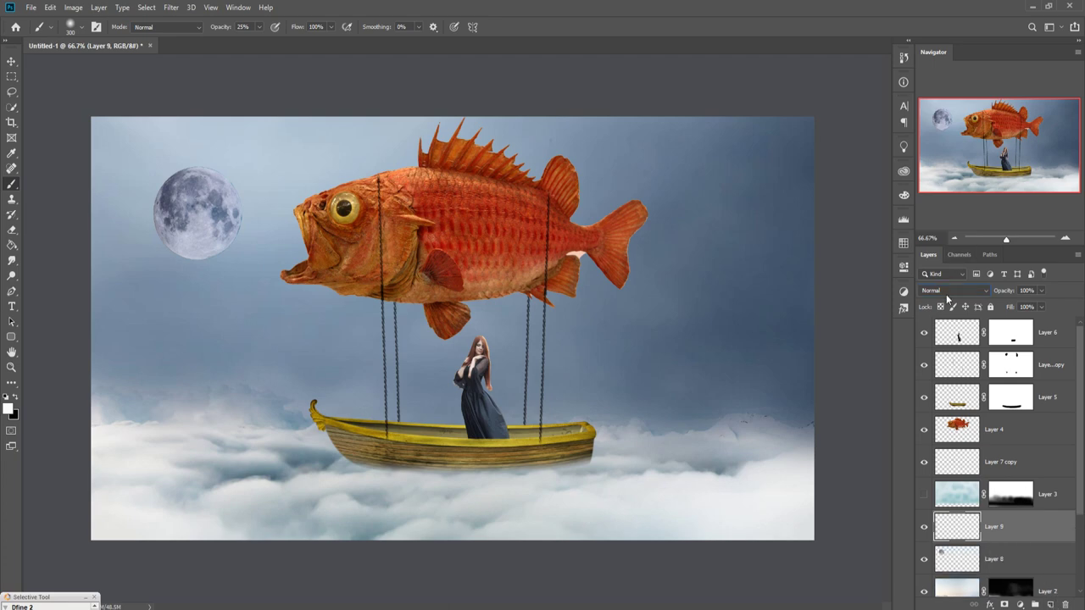
{"action": "left_click", "coordinate": [946, 294]}
{"action": "left_click", "coordinate": [945, 438]}
{"action": "left_click", "coordinate": [238, 260]}
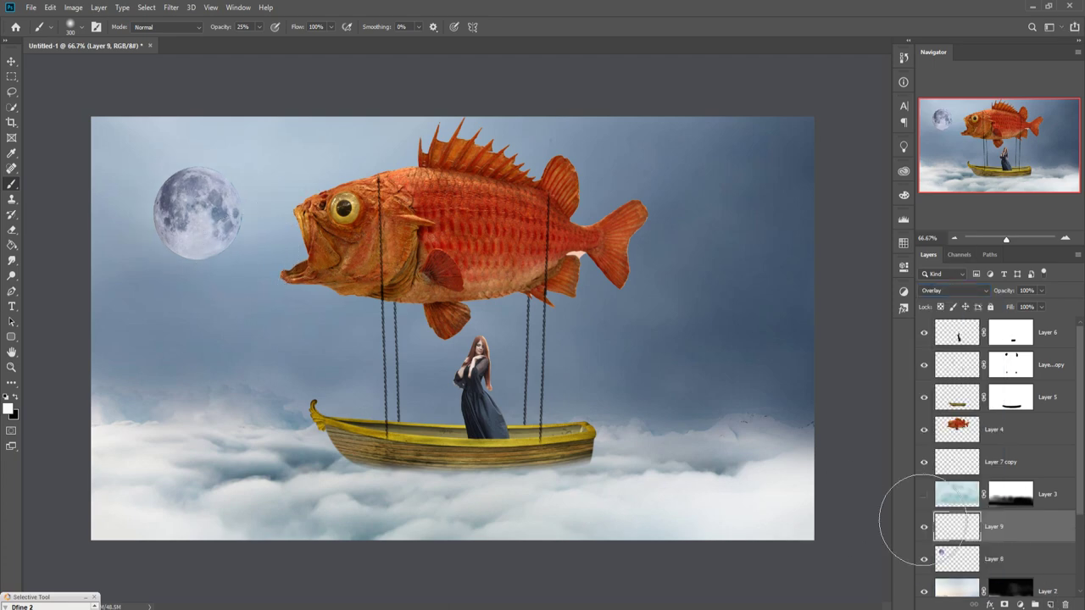
{"action": "right_click", "coordinate": [1007, 530]}
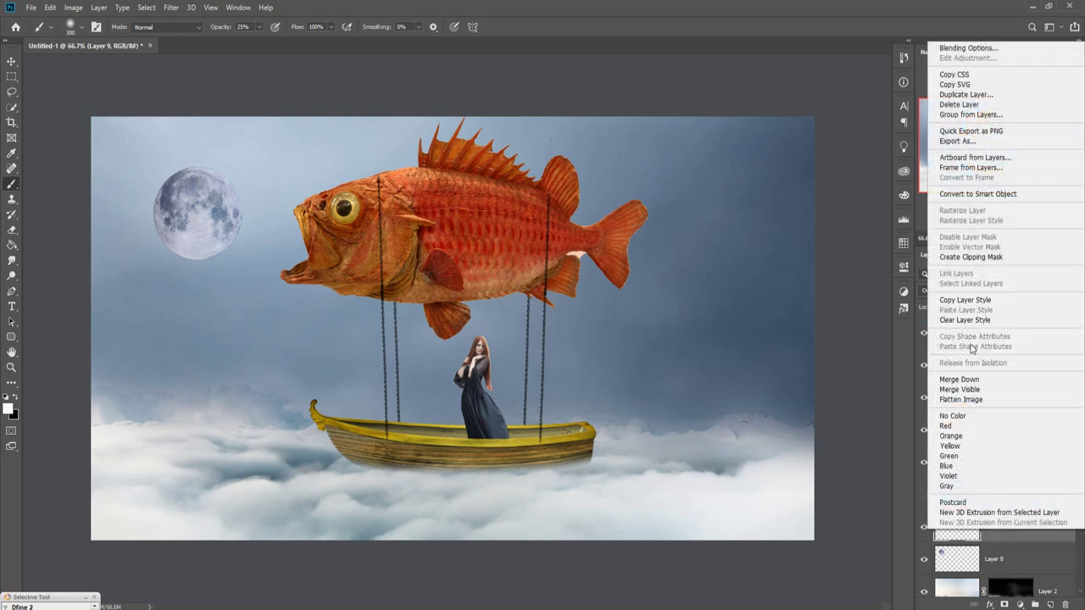
{"action": "left_click", "coordinate": [971, 257]}
{"action": "mouse_move", "coordinate": [307, 322]}
{"action": "left_mouse_down"}
{"action": "mouse_move", "coordinate": [235, 235]}
{"action": "mouse_move", "coordinate": [212, 262]}
{"action": "mouse_move", "coordinate": [203, 219]}
{"action": "mouse_move", "coordinate": [299, 268]}
{"action": "left_mouse_up"}
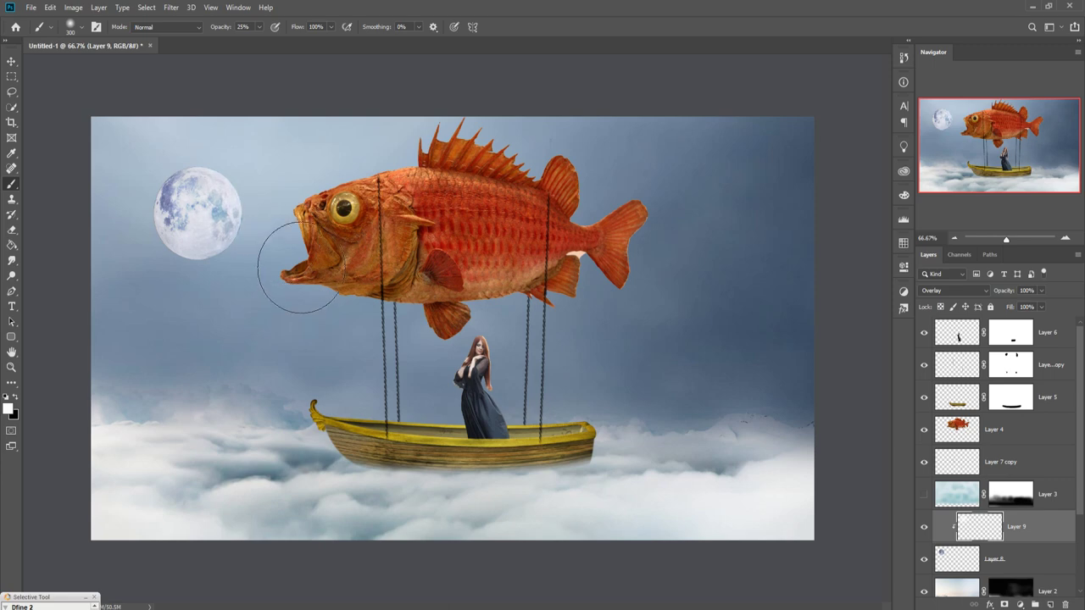
{"action": "left_click_drag", "start_coordinate": [218, 210], "coordinate": [202, 232]}
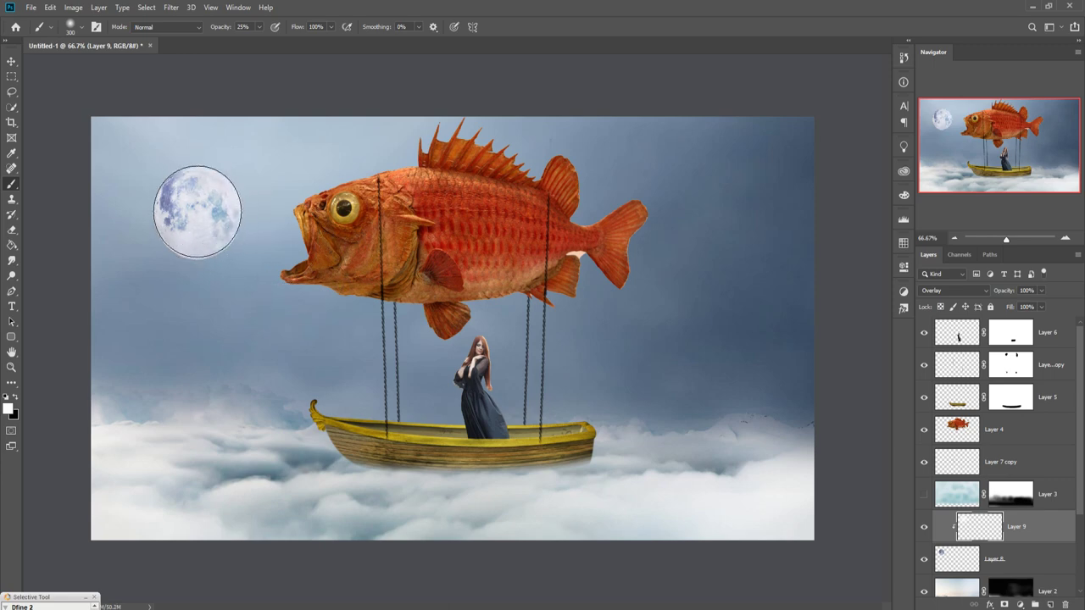
- Move both moon layers up beneath the fish layer and select cloud Layer 3
{"action": "left_click", "coordinate": [13, 62]}
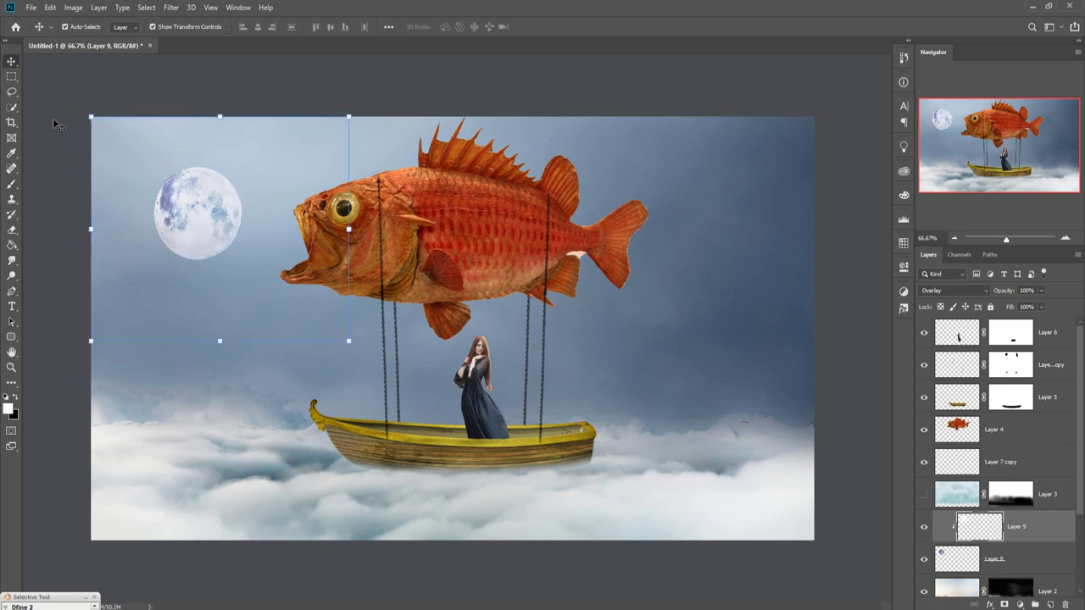
{"action": "left_click", "coordinate": [1038, 555], "text": "ctrl"}
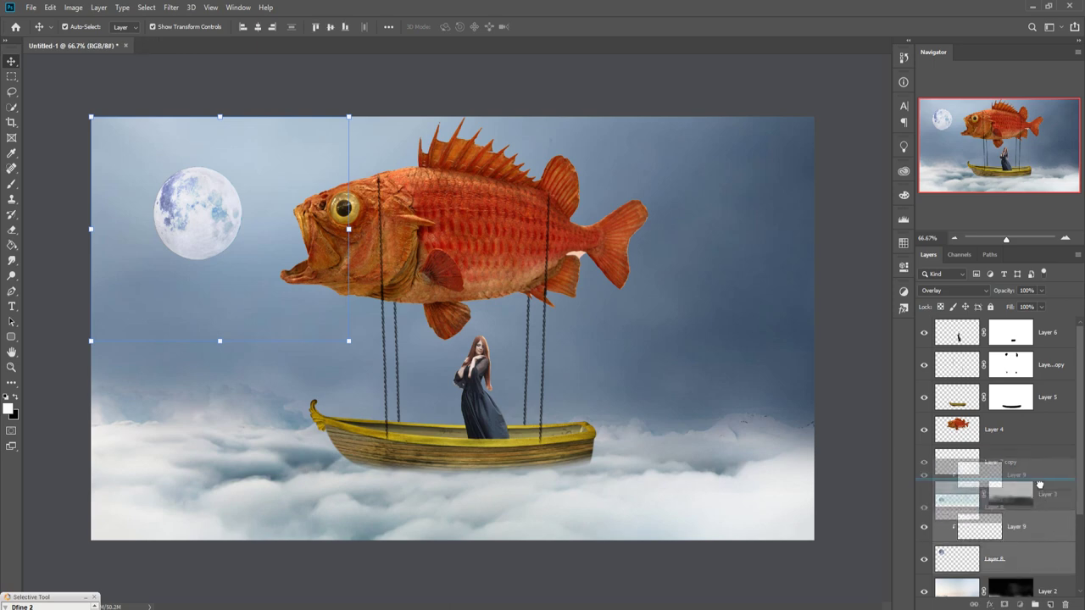
{"action": "left_click_drag", "start_coordinate": [1041, 536], "coordinate": [1035, 458]}
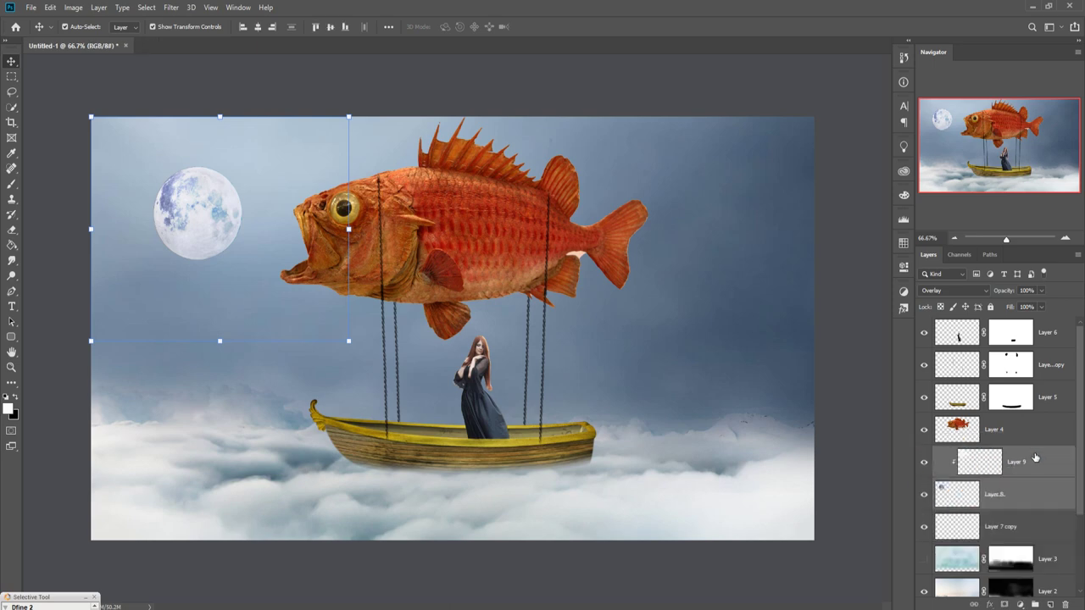
{"action": "left_click", "coordinate": [1056, 534]}
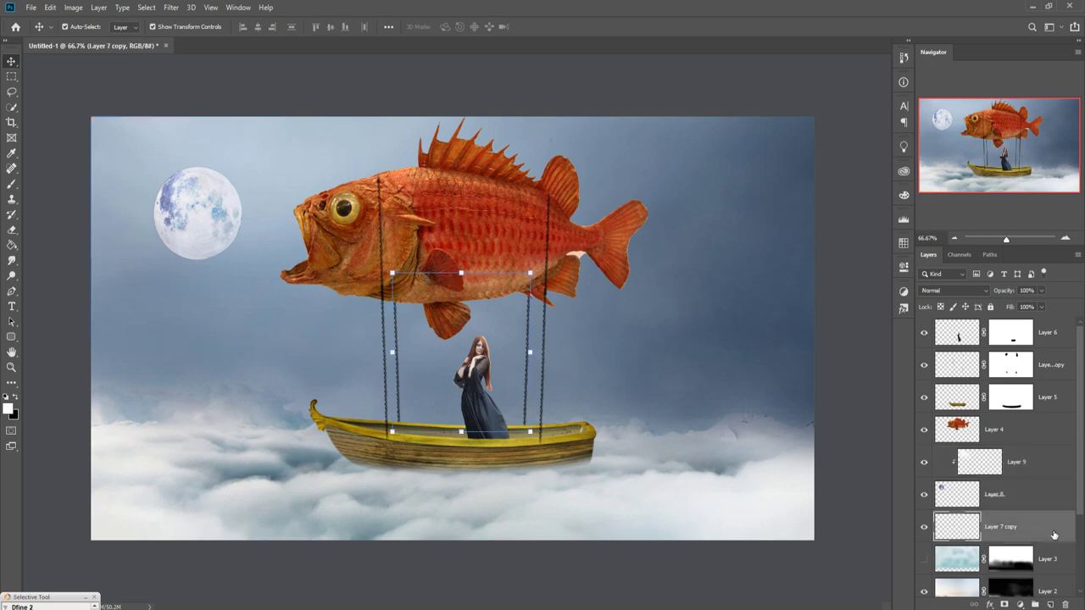
{"action": "left_click", "coordinate": [1060, 564]}
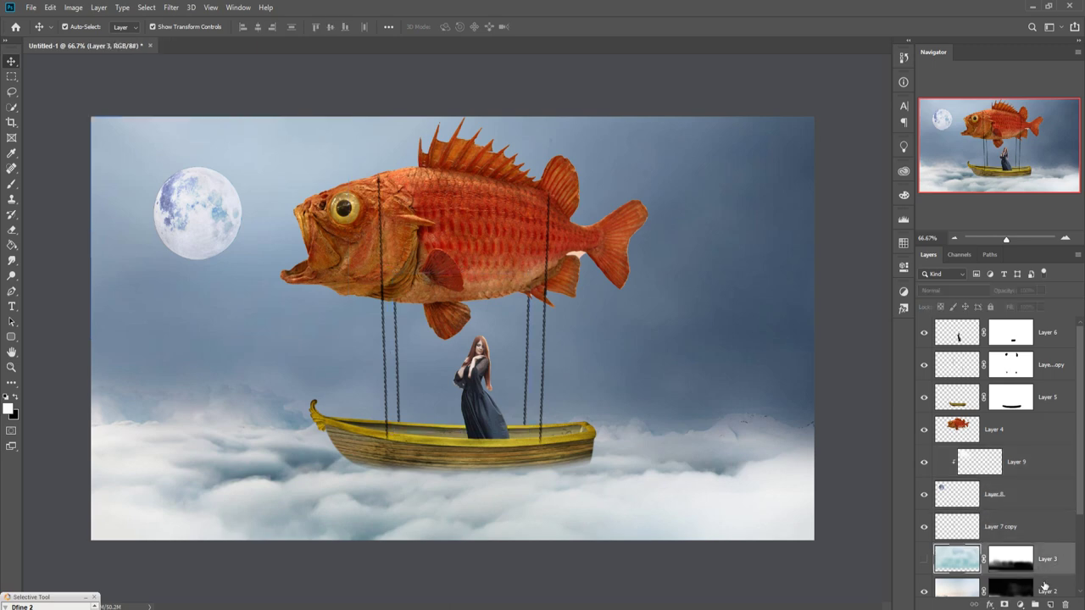
{"action": "left_click", "coordinate": [1021, 604]}
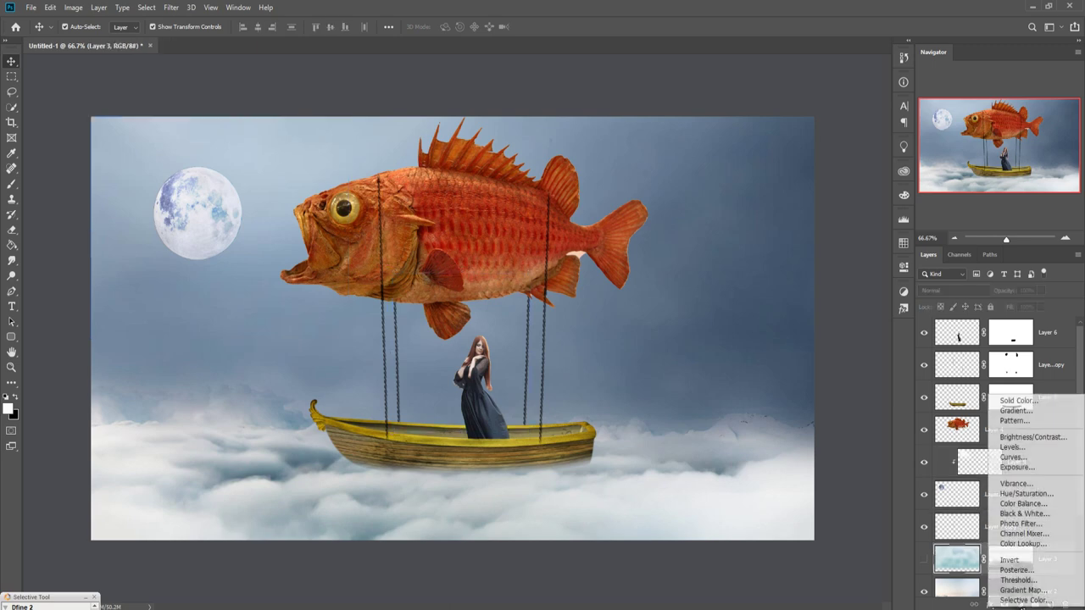
- Add Color Balance 1 with midtones at -28 cyan, 0 magenta, +51 blue
{"action": "left_click", "coordinate": [1026, 503]}
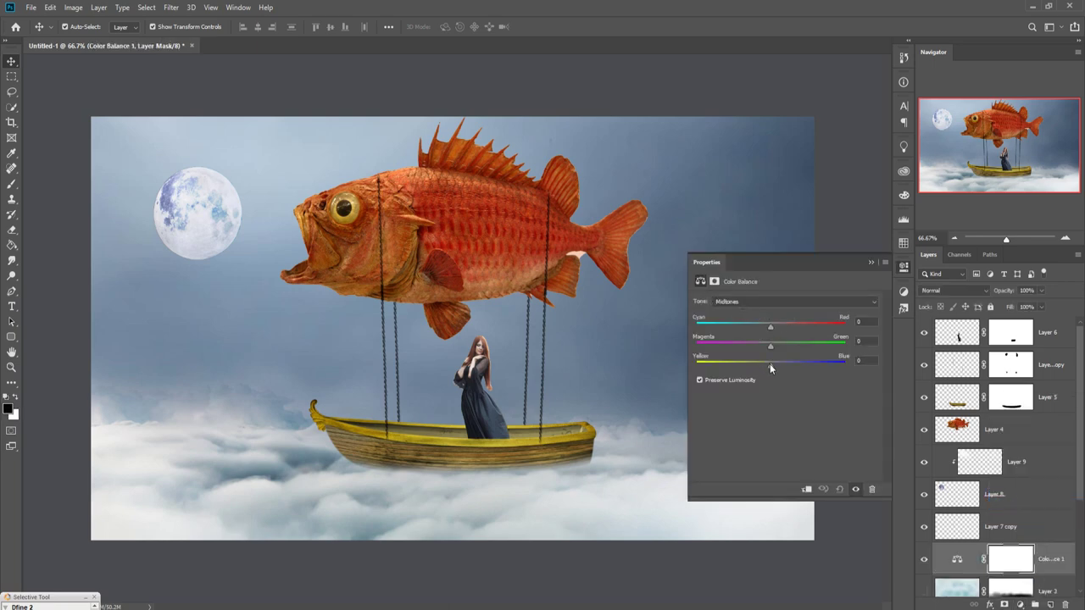
{"action": "left_click_drag", "start_coordinate": [770, 367], "coordinate": [773, 367]}
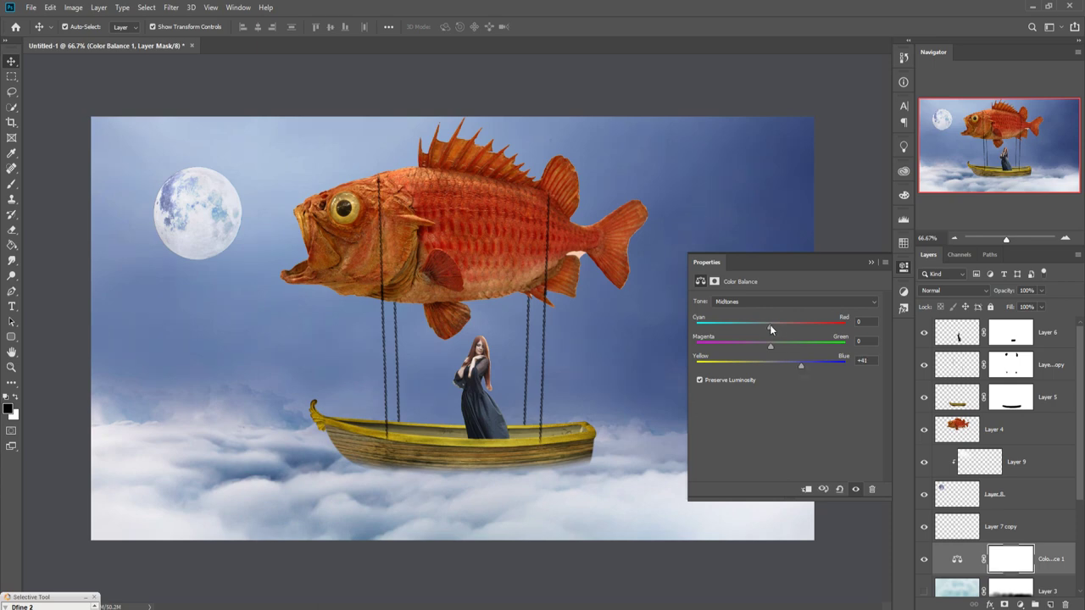
{"action": "left_click_drag", "start_coordinate": [770, 326], "coordinate": [756, 327]}
{"action": "left_click", "coordinate": [870, 262]}
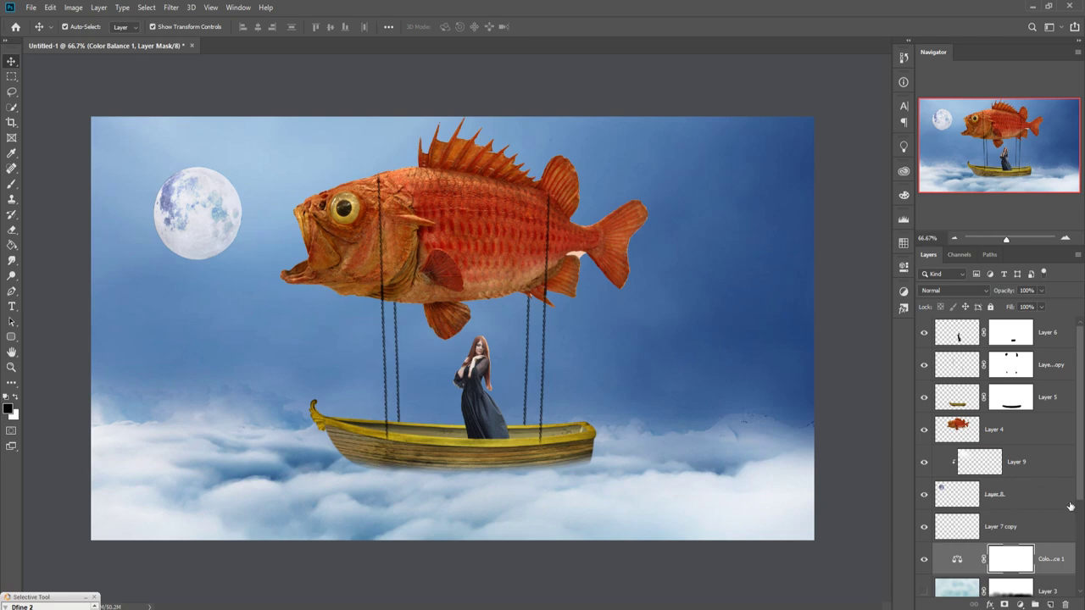
{"action": "left_click", "coordinate": [1031, 529]}
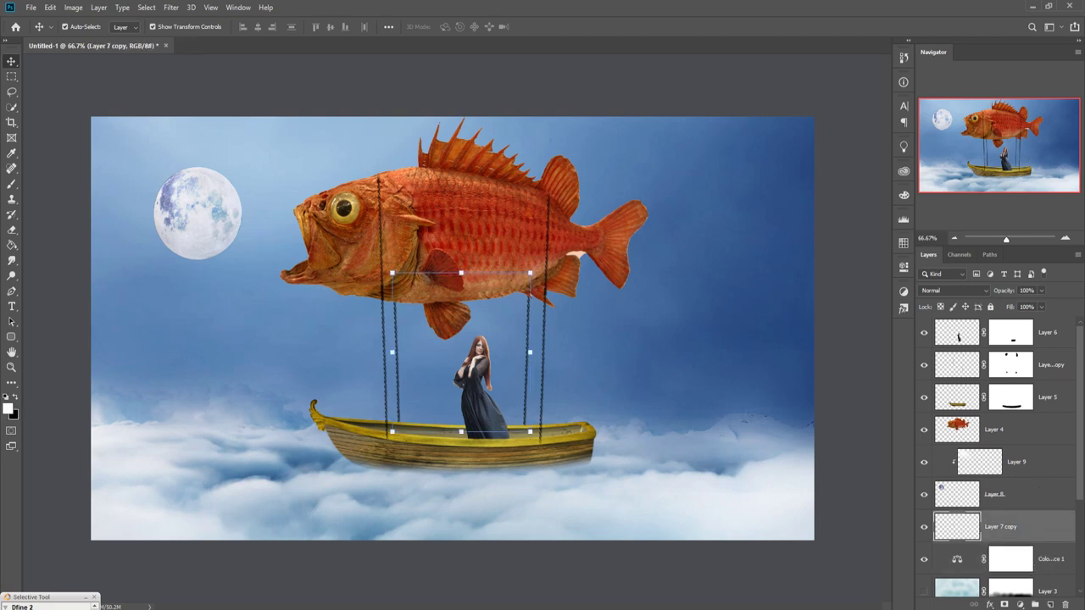
- Paint a soft white 600 px glow around the moon on new Layer 10
{"action": "key", "text": "ctrl+shift+alt+n"}
{"action": "left_click", "coordinate": [11, 184]}
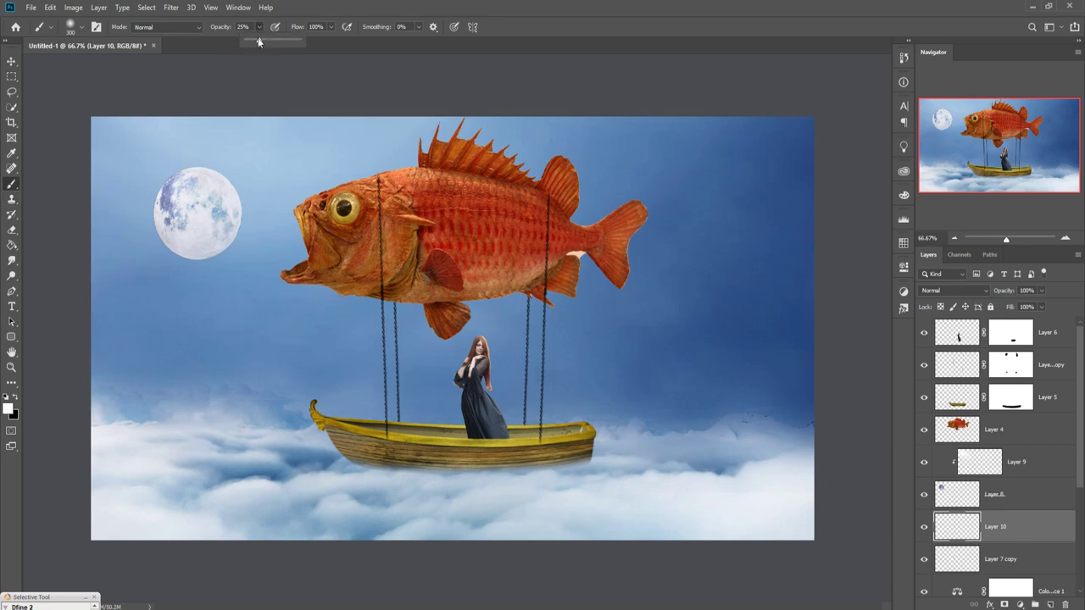
{"action": "key", "text": "bracketright"}
{"action": "key", "text": "bracketright"}
{"action": "key", "text": "bracketright"}
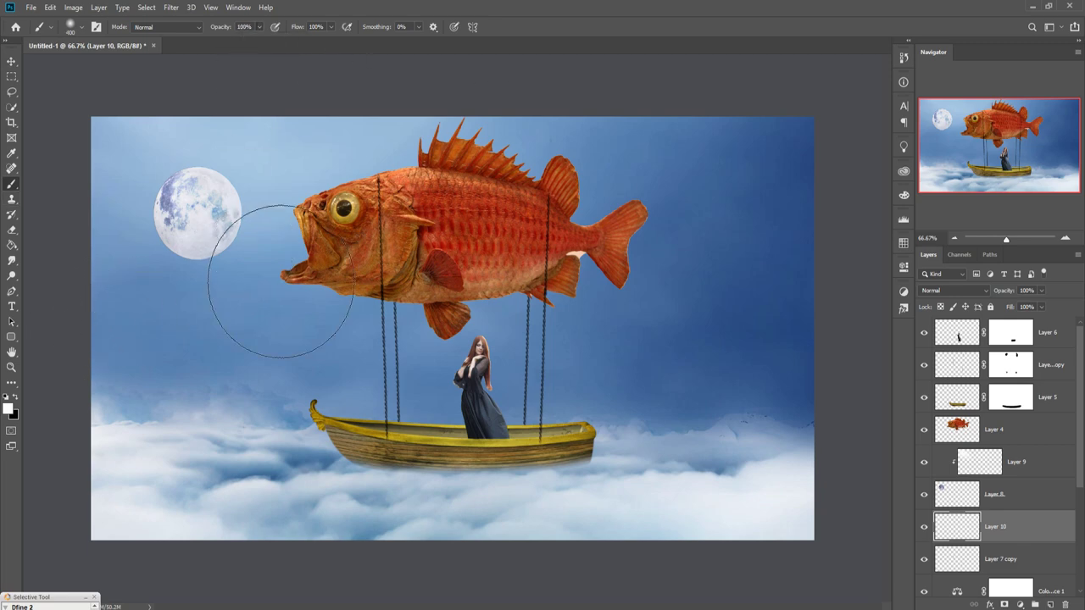
{"action": "left_click", "coordinate": [198, 214]}
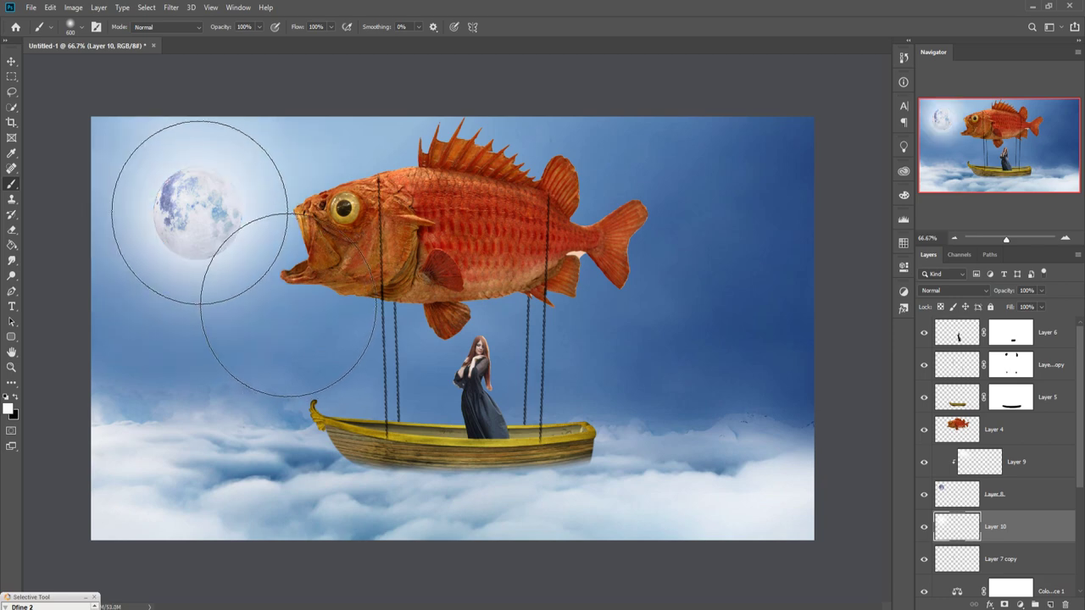
- Switch to the Move tool and select cloud Layer 3 in the Layers panel
{"action": "left_click", "coordinate": [11, 62]}
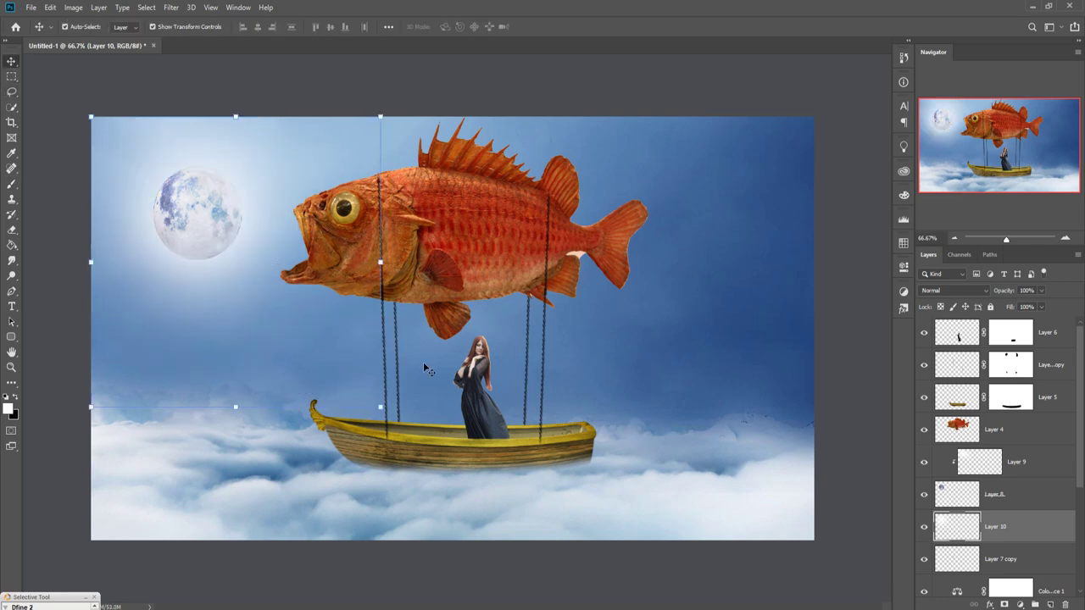
{"action": "left_click", "coordinate": [1045, 566]}
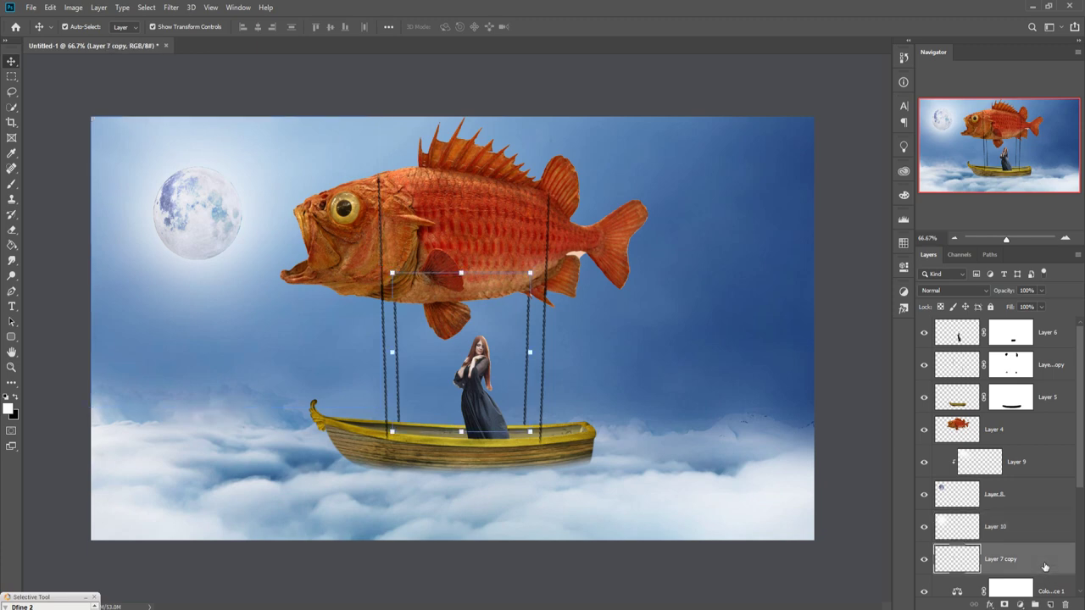
{"action": "left_click", "coordinate": [1054, 593]}
{"action": "scroll", "coordinate": [1054, 559], "scroll_direction": "down", "scroll_amount": 3}
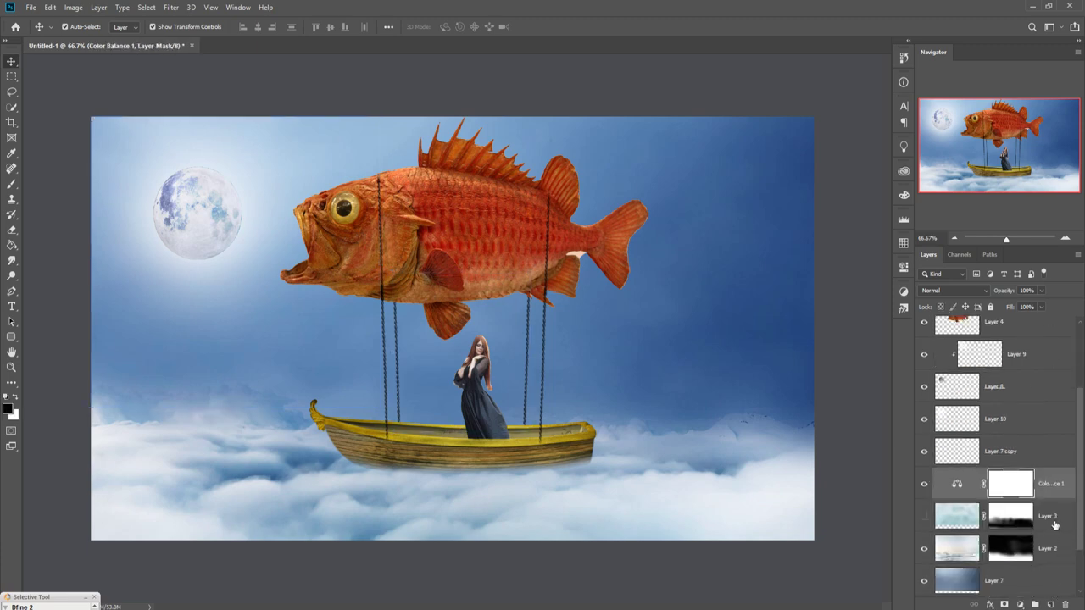
{"action": "left_click", "coordinate": [1054, 523]}
- Add Layer 11 and softly darken the lower-left and lower-right clouds at 8% brush opacity
{"action": "left_click", "coordinate": [1051, 604]}
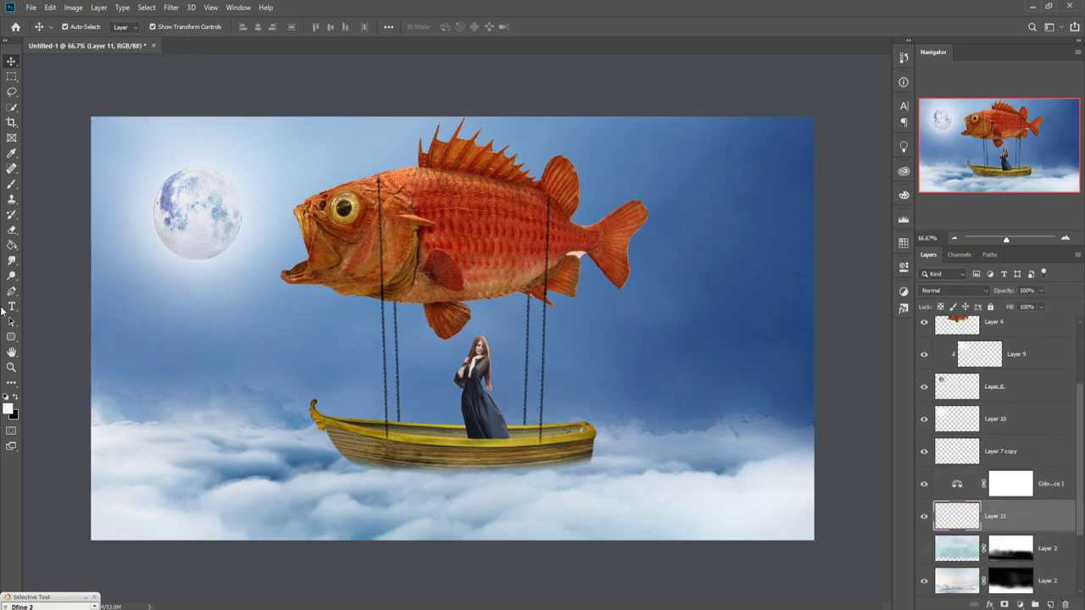
{"action": "left_click", "coordinate": [12, 184]}
{"action": "left_click", "coordinate": [260, 26]}
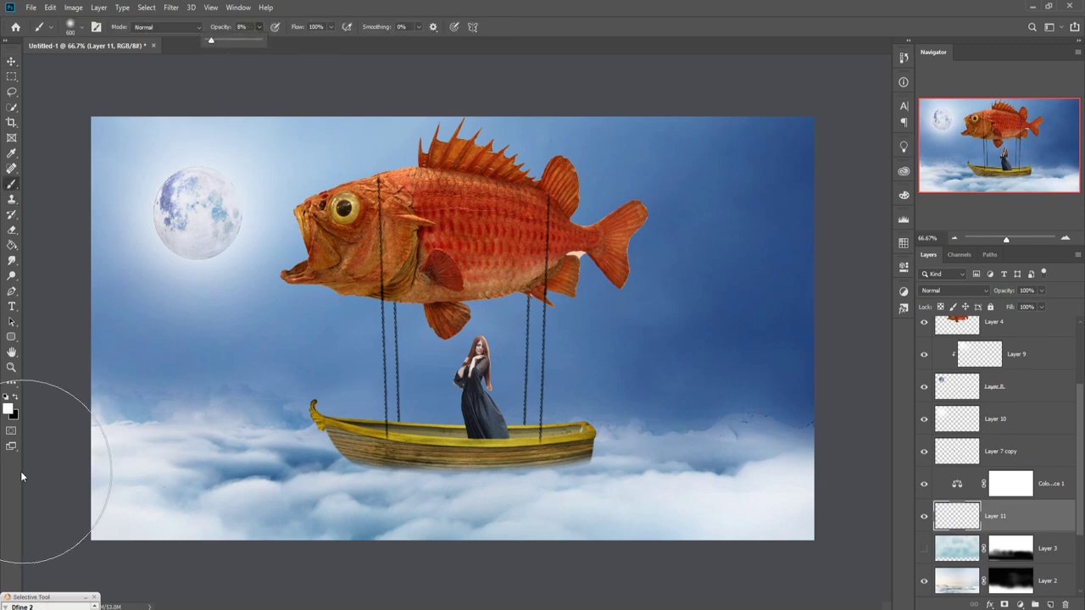
{"action": "left_click_drag", "start_coordinate": [169, 390], "coordinate": [238, 462]}
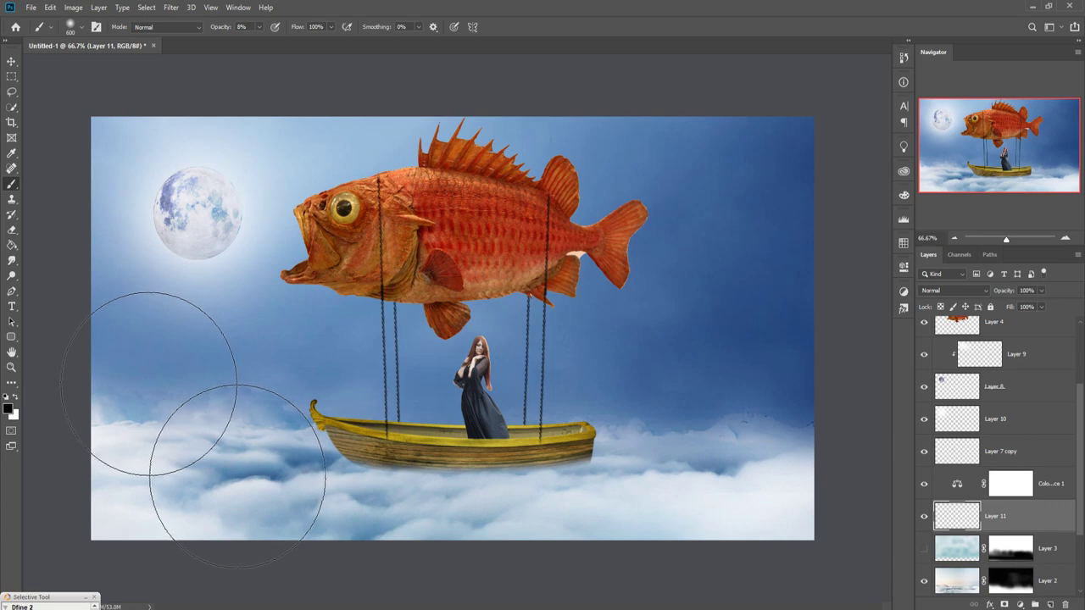
{"action": "left_click_drag", "start_coordinate": [119, 436], "coordinate": [85, 390]}
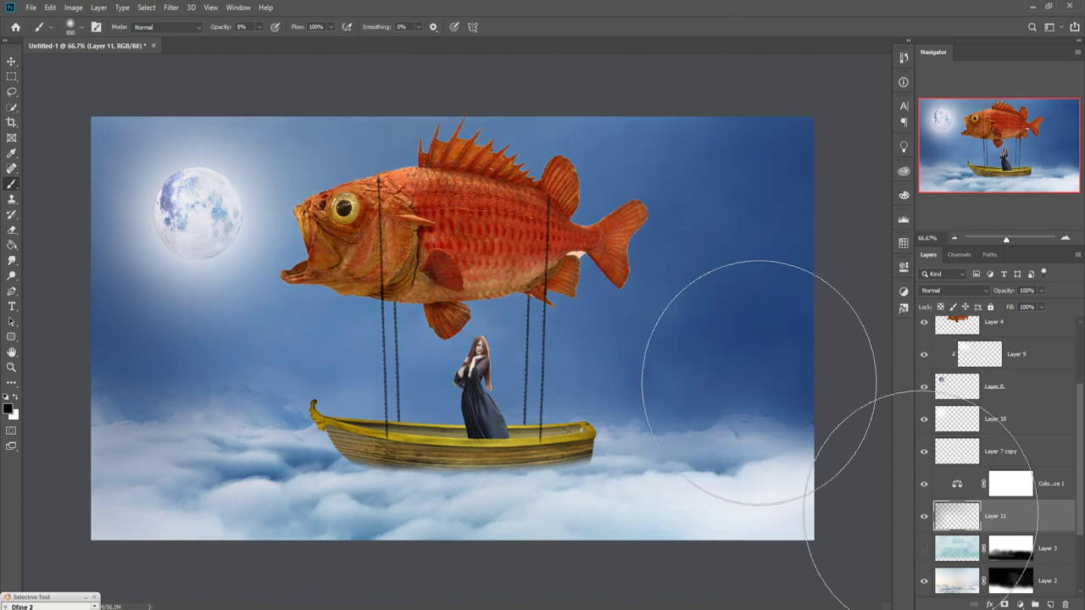
{"action": "left_click_drag", "start_coordinate": [810, 532], "coordinate": [814, 526]}
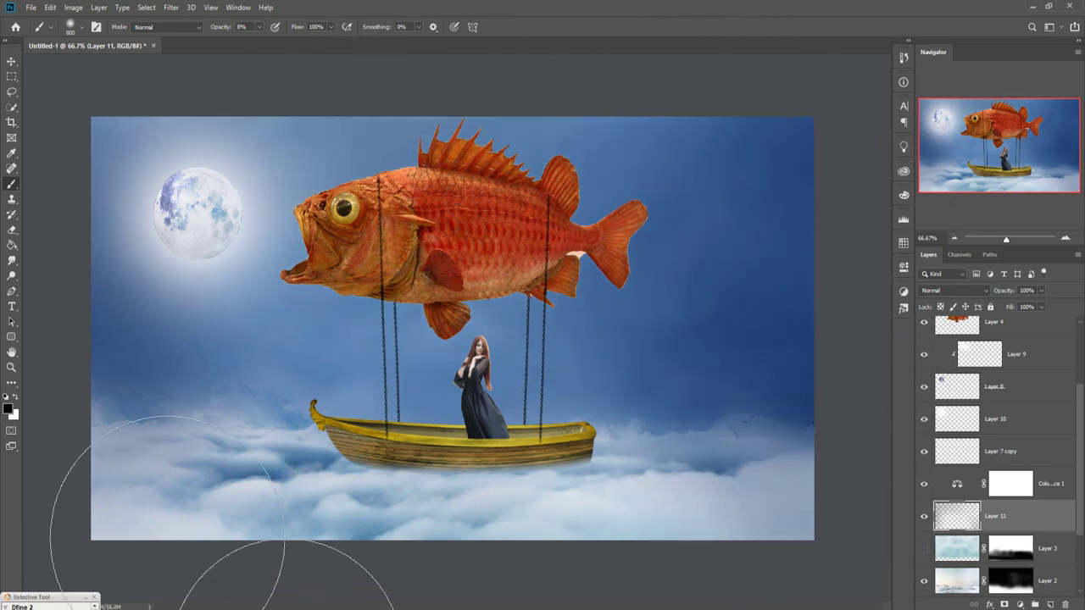
{"action": "mouse_move", "coordinate": [305, 543]}
{"action": "left_mouse_down"}
{"action": "mouse_move", "coordinate": [97, 445]}
{"action": "mouse_move", "coordinate": [279, 500]}
{"action": "left_mouse_up"}
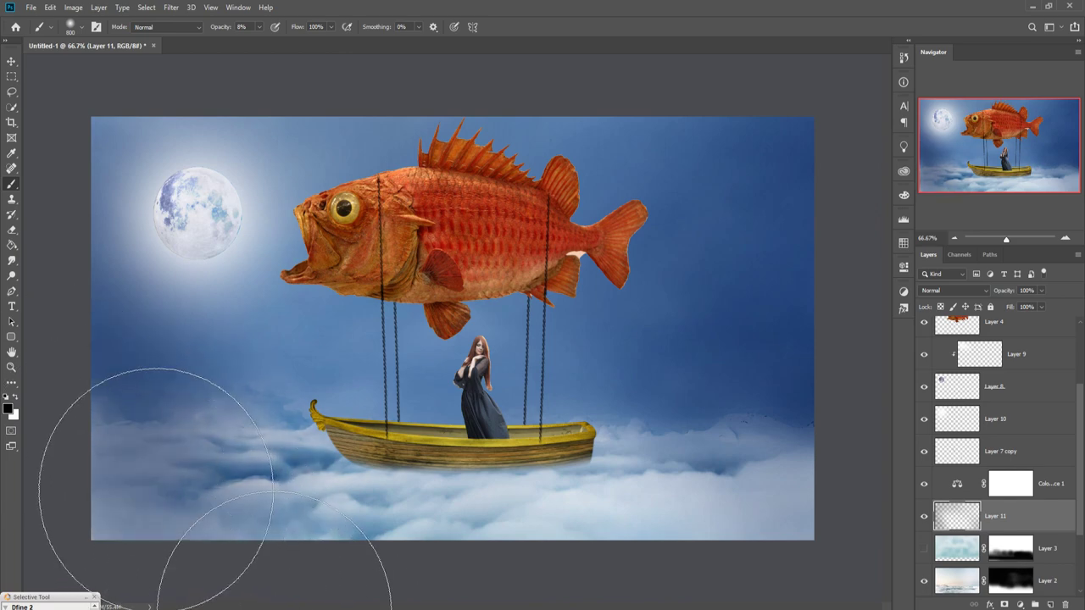
- Paint another faint stroke along the bottom-left cloud edge
{"action": "left_click", "coordinate": [11, 214]}
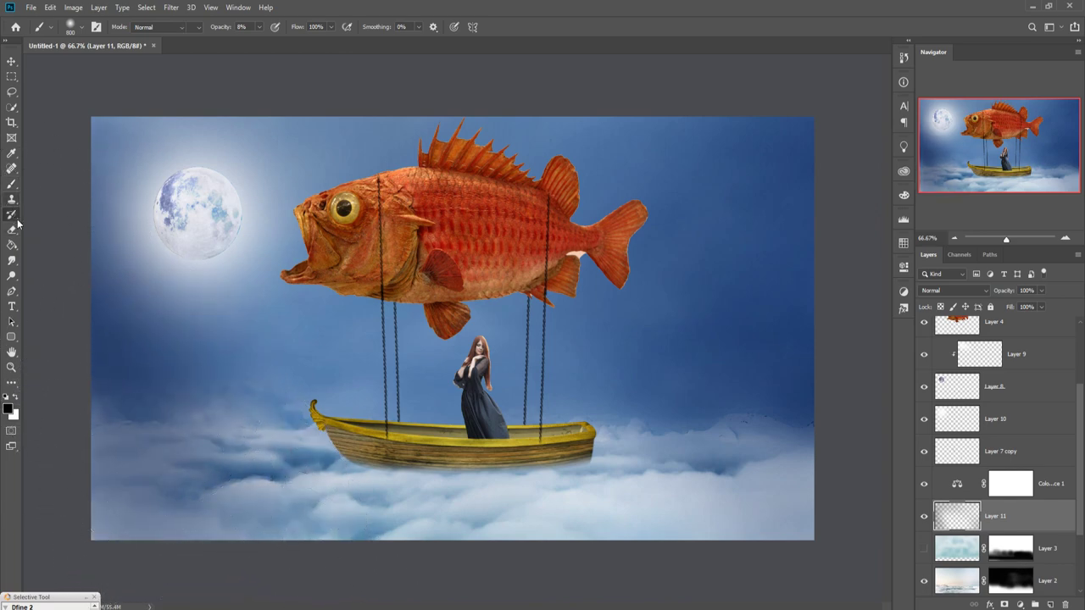
{"action": "left_click", "coordinate": [12, 184]}
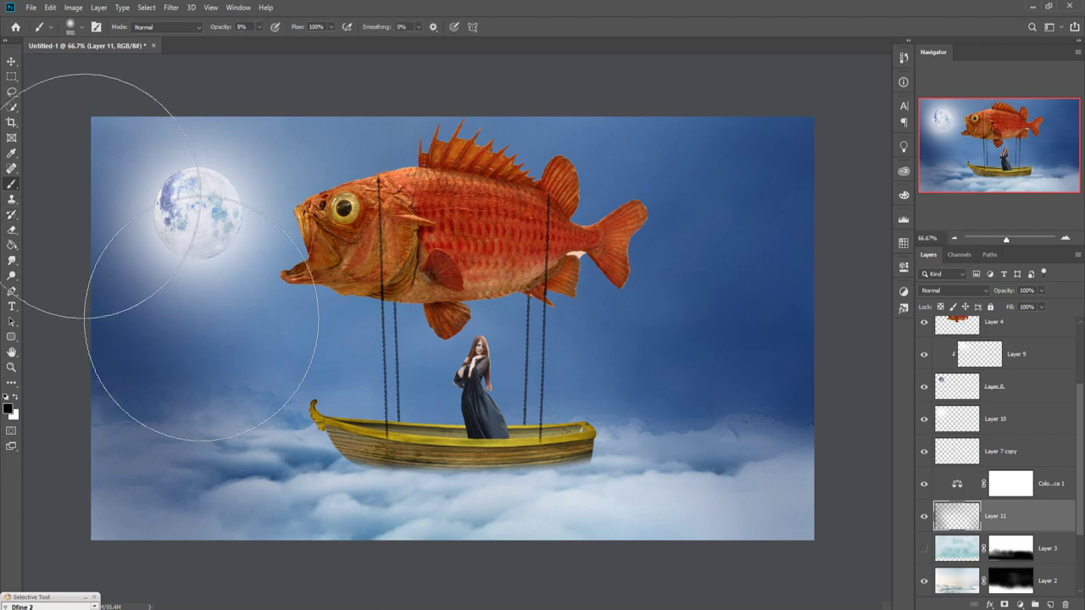
{"action": "scroll", "coordinate": [85, 195], "scroll_direction": "up", "scroll_amount": 2}
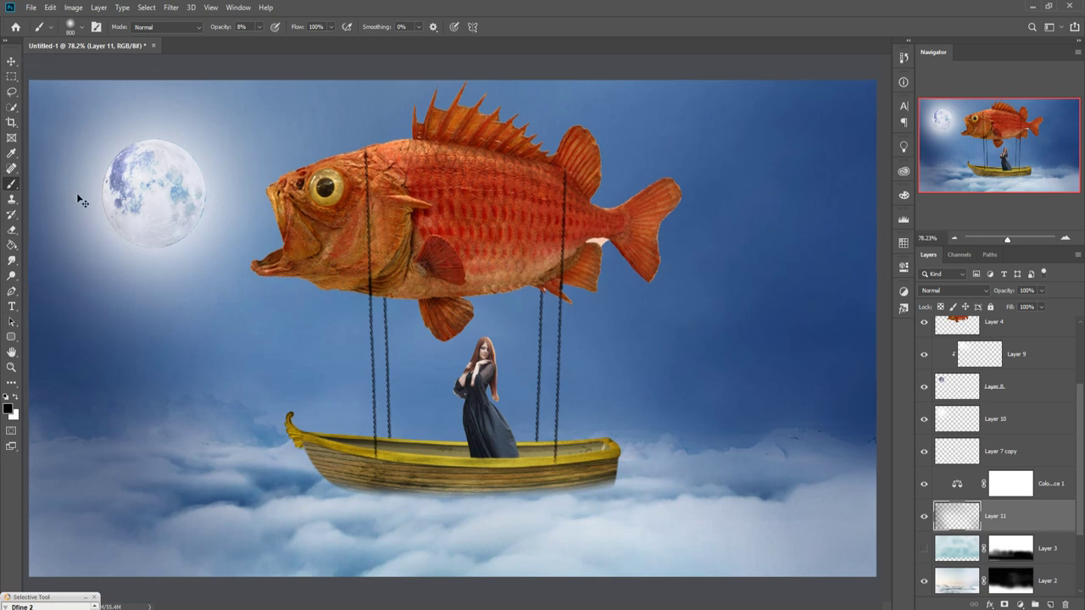
{"action": "scroll", "coordinate": [78, 195], "scroll_direction": "down", "scroll_amount": 2}
{"action": "scroll", "coordinate": [76, 193], "scroll_direction": "down", "scroll_amount": 1}
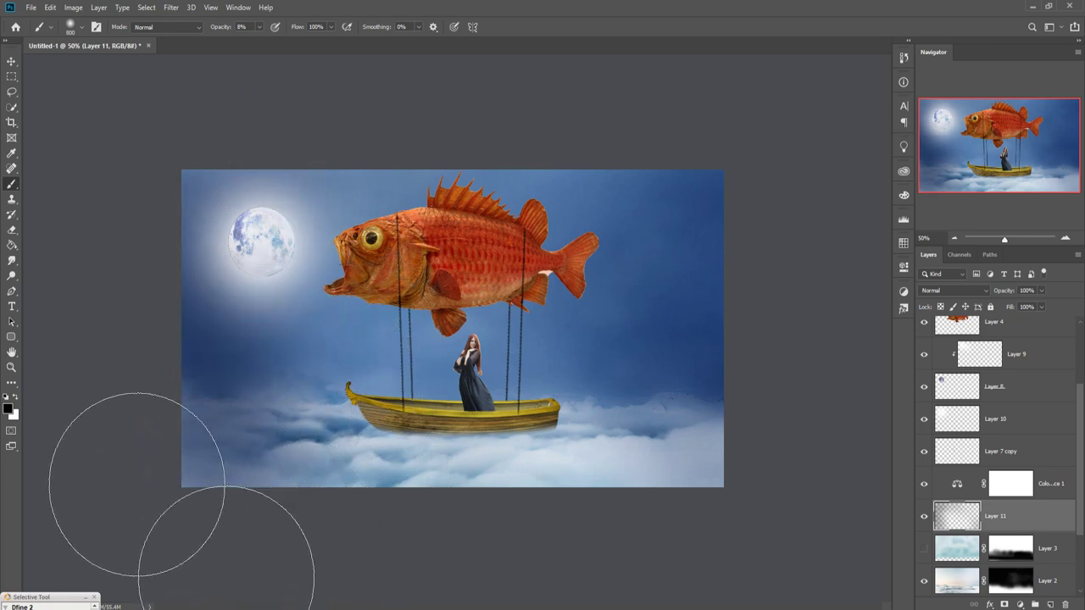
{"action": "mouse_move", "coordinate": [115, 481]}
{"action": "left_mouse_down"}
{"action": "mouse_move", "coordinate": [116, 449]}
{"action": "mouse_move", "coordinate": [136, 480]}
{"action": "mouse_move", "coordinate": [170, 460]}
{"action": "mouse_move", "coordinate": [175, 484]}
{"action": "left_mouse_up"}
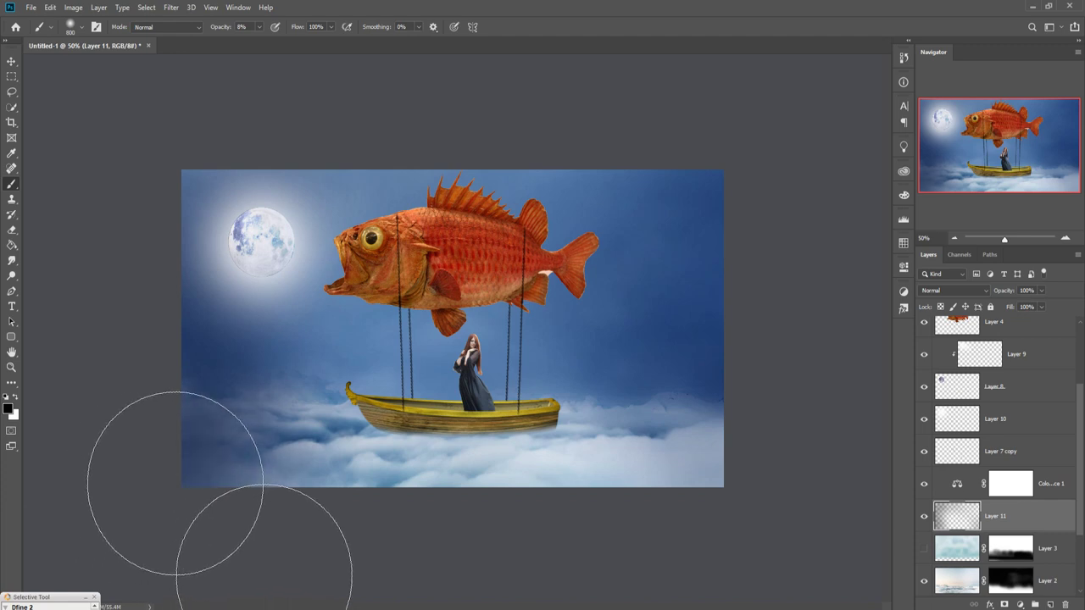
{"action": "left_click", "coordinate": [11, 62]}
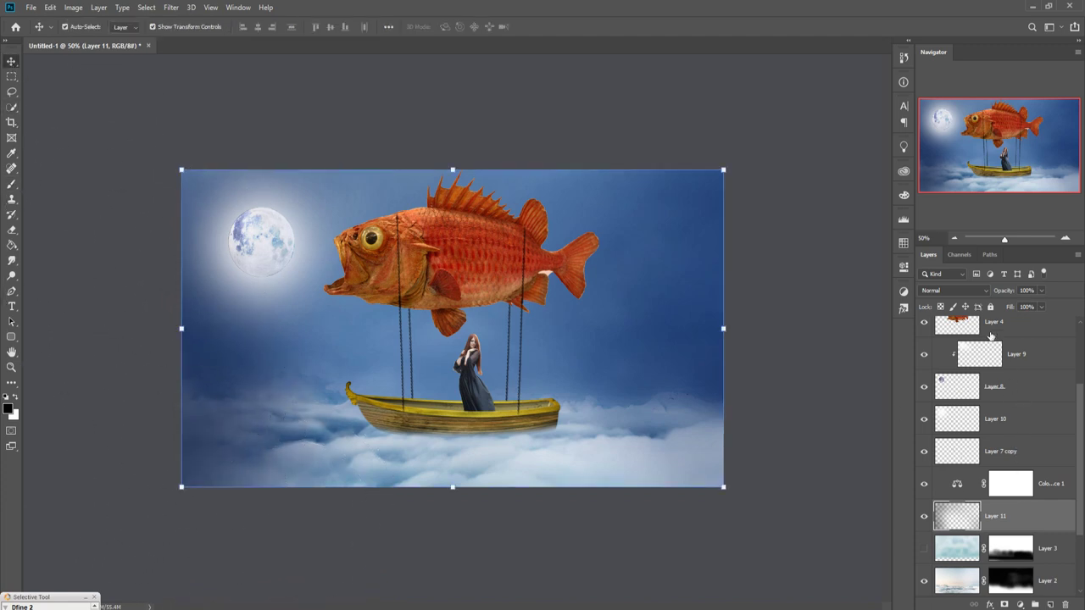
- Select the top half of the stormy sky photo and drag it into the composite
{"action": "left_click", "coordinate": [958, 330]}
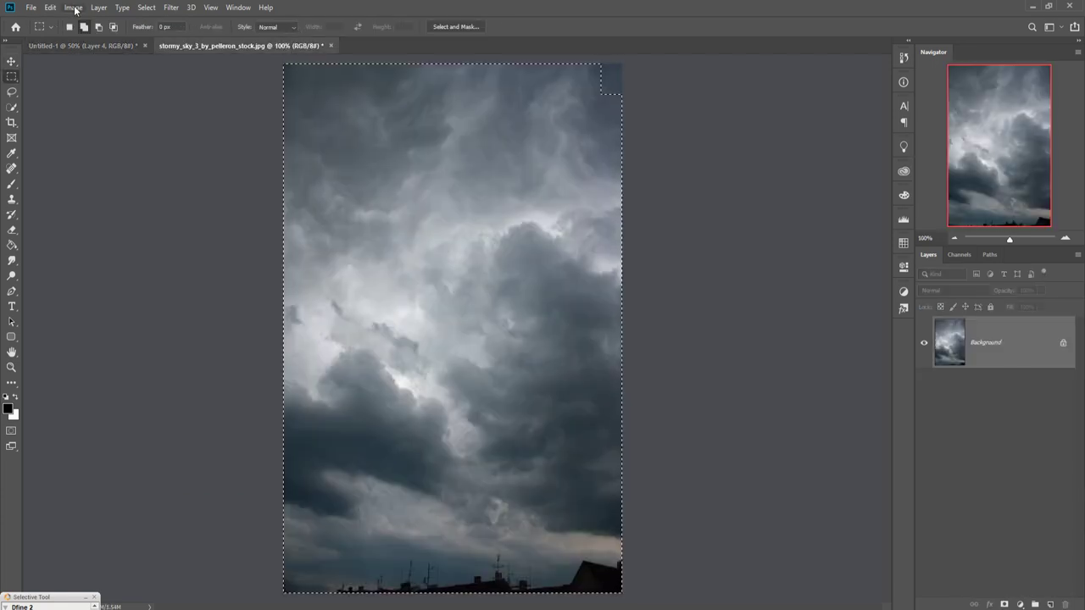
{"action": "left_click", "coordinate": [148, 8]}
{"action": "left_click", "coordinate": [157, 31]}
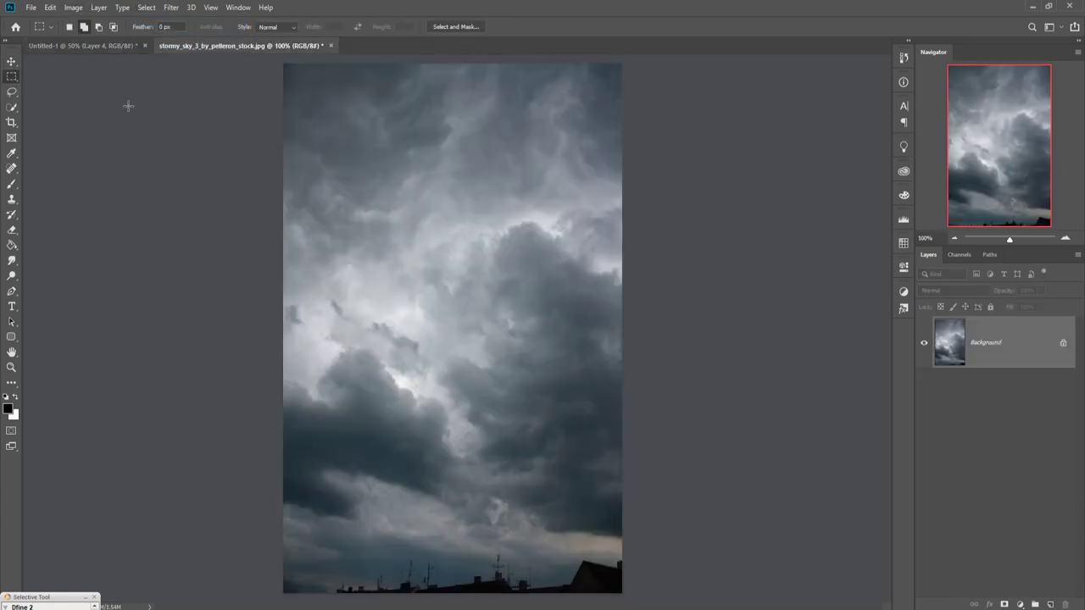
{"action": "left_click_drag", "start_coordinate": [287, 68], "coordinate": [674, 299]}
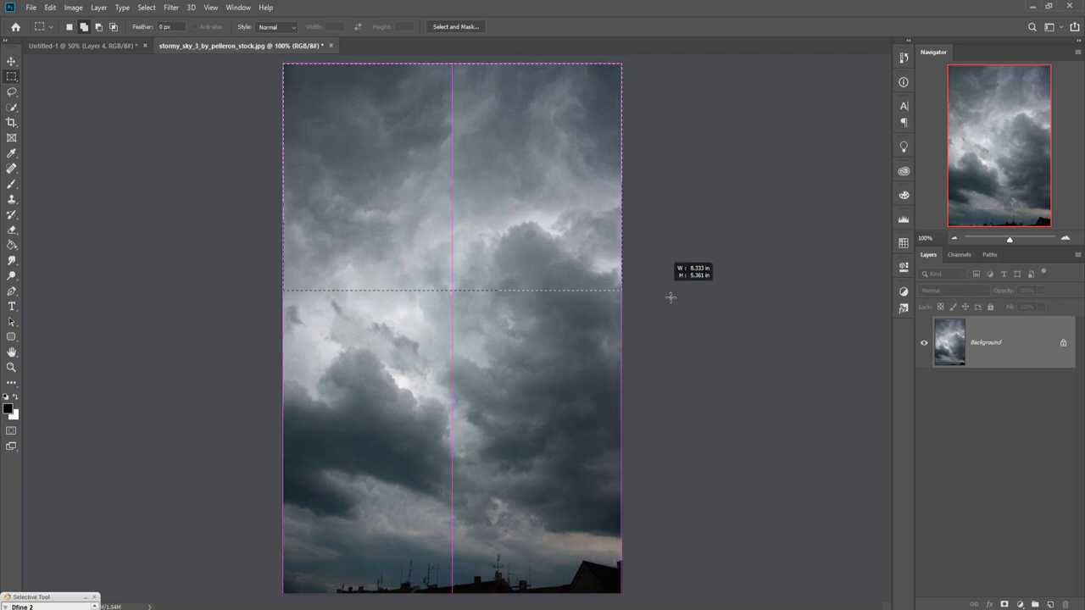
{"action": "left_click", "coordinate": [11, 61]}
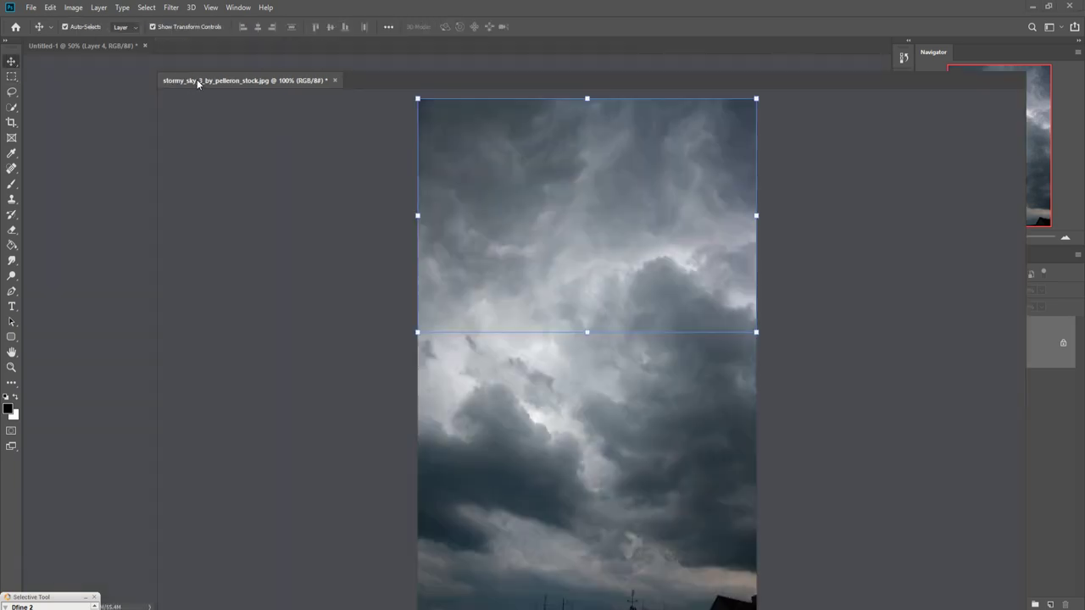
{"action": "left_click_drag", "start_coordinate": [194, 49], "coordinate": [684, 91]}
{"action": "mouse_move", "coordinate": [786, 182]}
{"action": "left_mouse_down"}
{"action": "mouse_move", "coordinate": [739, 239]}
{"action": "mouse_move", "coordinate": [548, 257]}
{"action": "left_mouse_up"}
{"action": "left_click", "coordinate": [933, 91]}
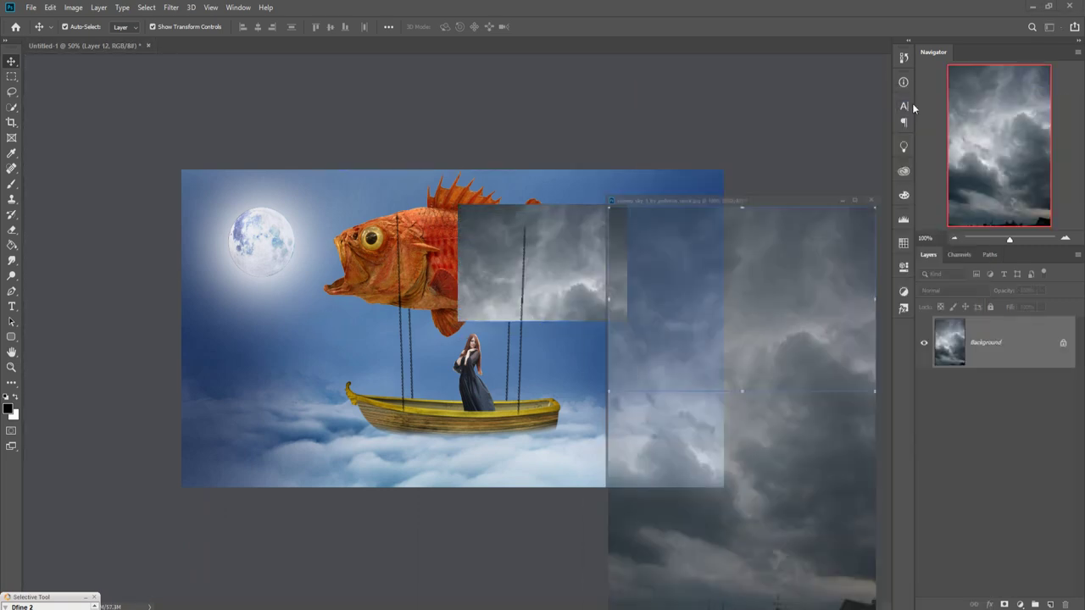
- Move storm-cloud Layer 12 to the top and enlarge it to about 133% to fill the canvas
{"action": "left_click_drag", "start_coordinate": [628, 208], "coordinate": [869, 41]}
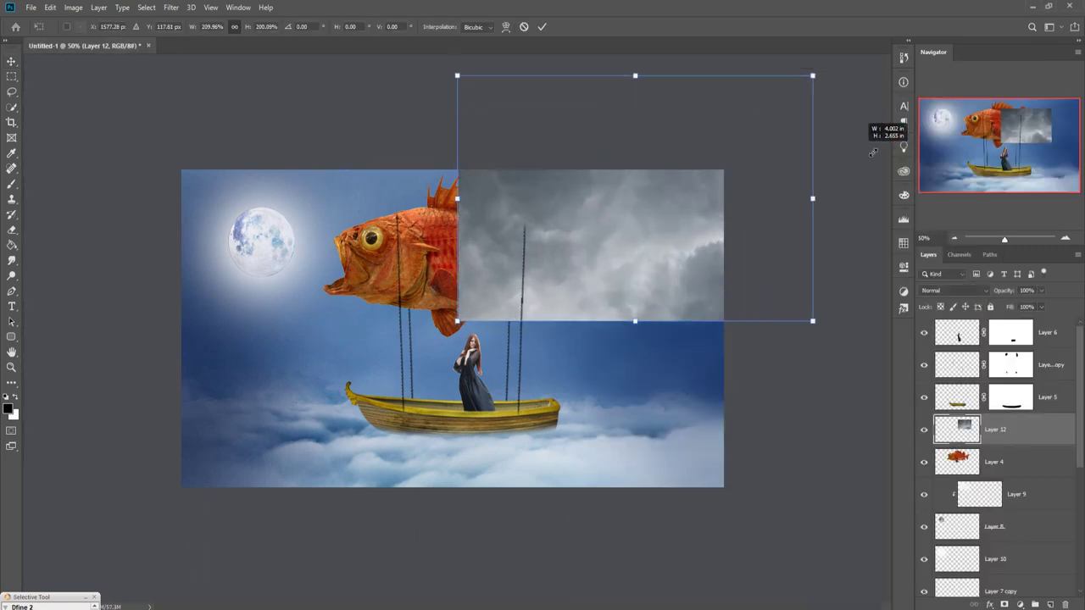
{"action": "left_click_drag", "start_coordinate": [804, 136], "coordinate": [593, 285]}
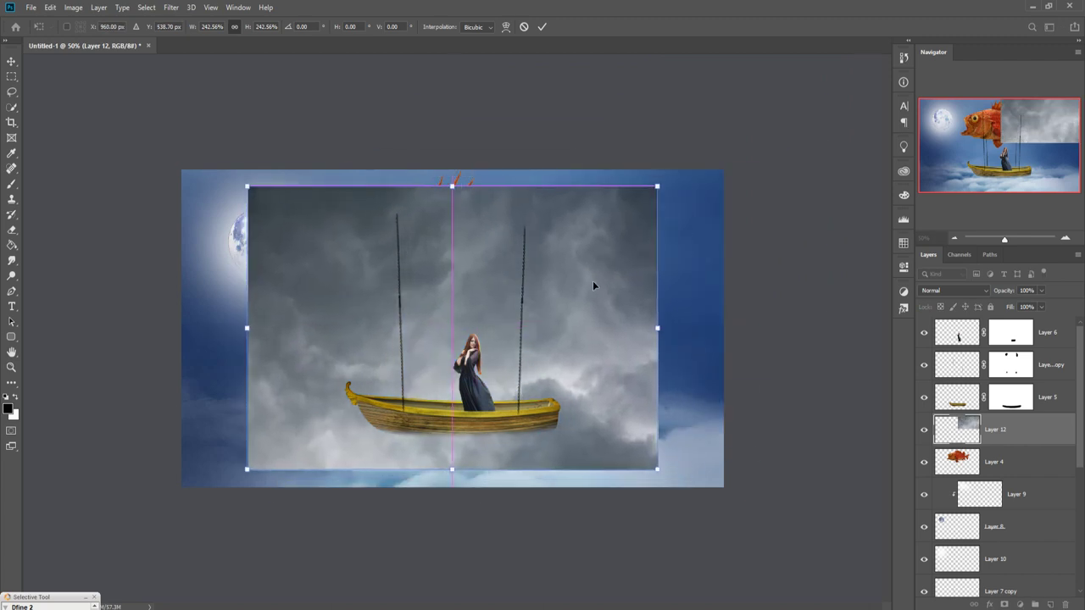
{"action": "left_click", "coordinate": [542, 27]}
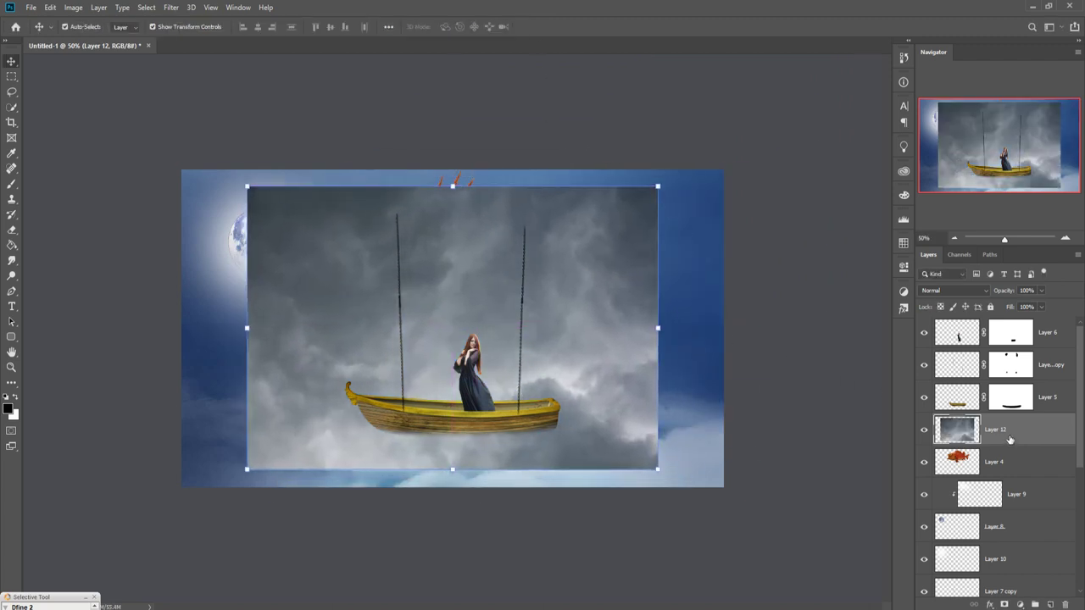
{"action": "left_click_drag", "start_coordinate": [1008, 434], "coordinate": [1002, 325]}
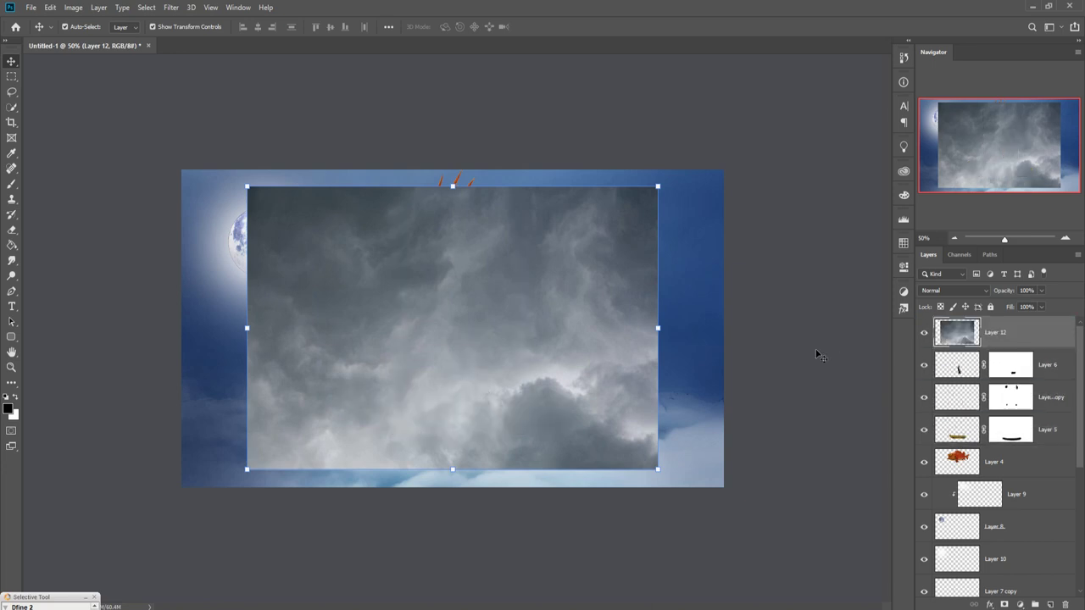
{"action": "left_click_drag", "start_coordinate": [663, 192], "coordinate": [729, 146]}
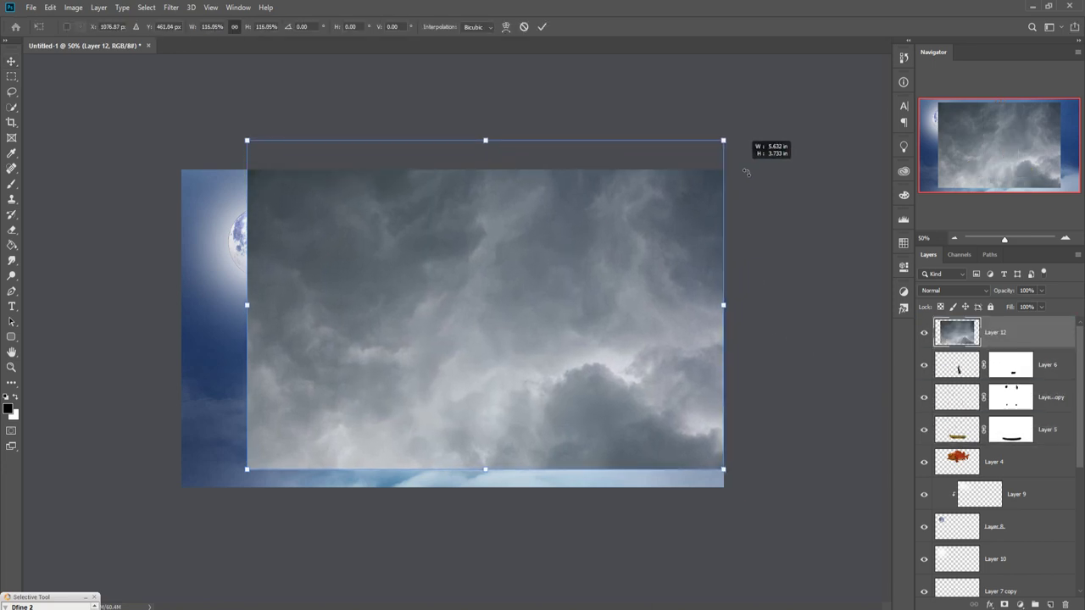
{"action": "mouse_move", "coordinate": [252, 472]}
{"action": "left_mouse_down"}
{"action": "mouse_move", "coordinate": [189, 504]}
{"action": "mouse_move", "coordinate": [179, 522]}
{"action": "left_mouse_up"}
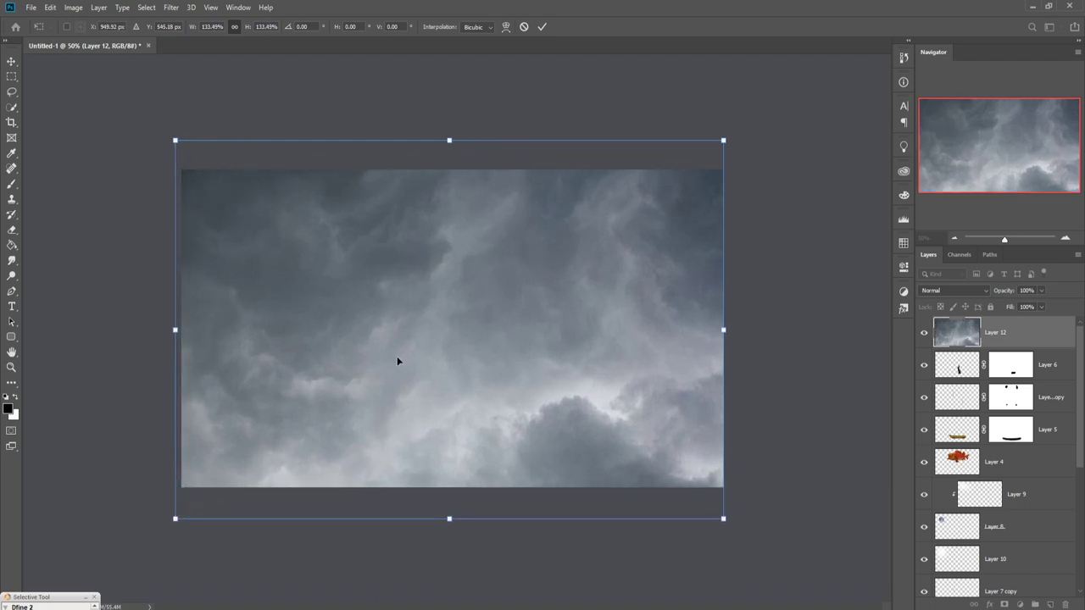
{"action": "left_click", "coordinate": [543, 27]}
- Mask Layer 12 and paint low-opacity black over the fish, moon and right edge
{"action": "left_click", "coordinate": [1006, 604]}
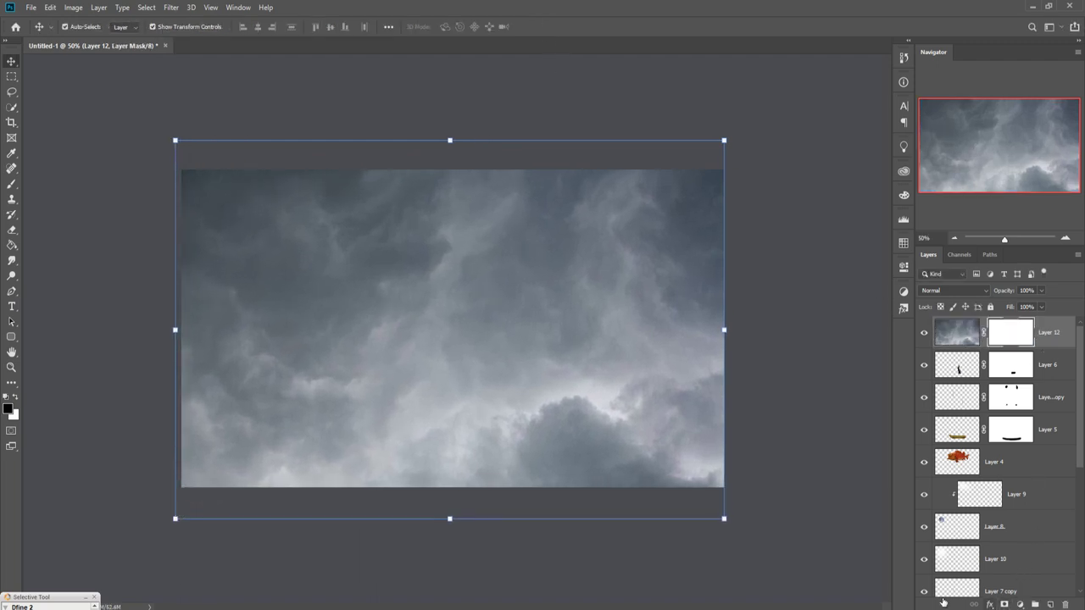
{"action": "left_click", "coordinate": [12, 186]}
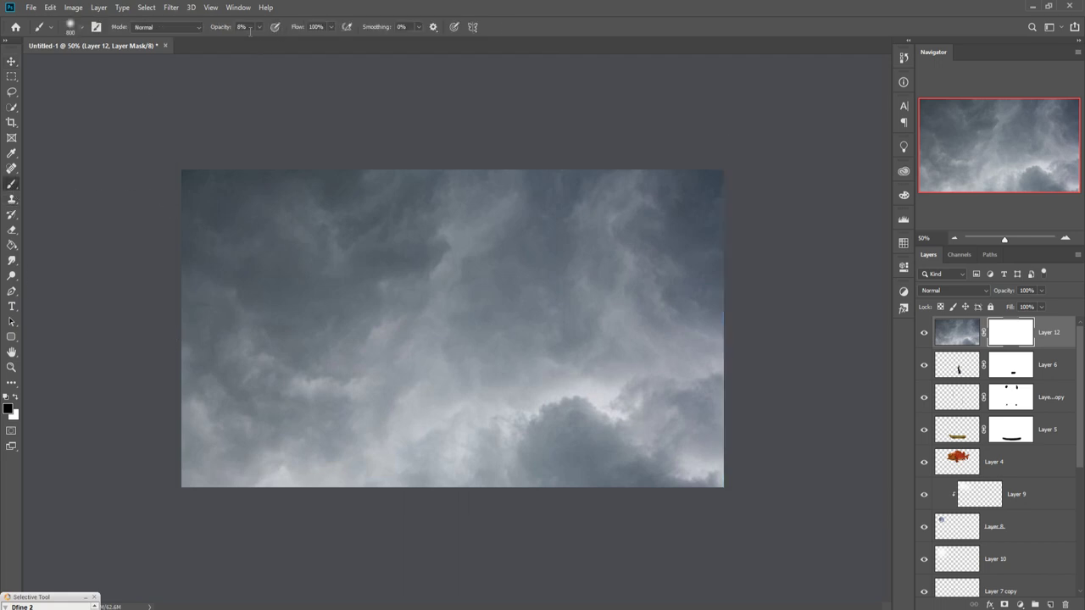
{"action": "left_click_drag", "start_coordinate": [259, 27], "coordinate": [260, 43]}
{"action": "left_click_drag", "start_coordinate": [424, 182], "coordinate": [502, 321]}
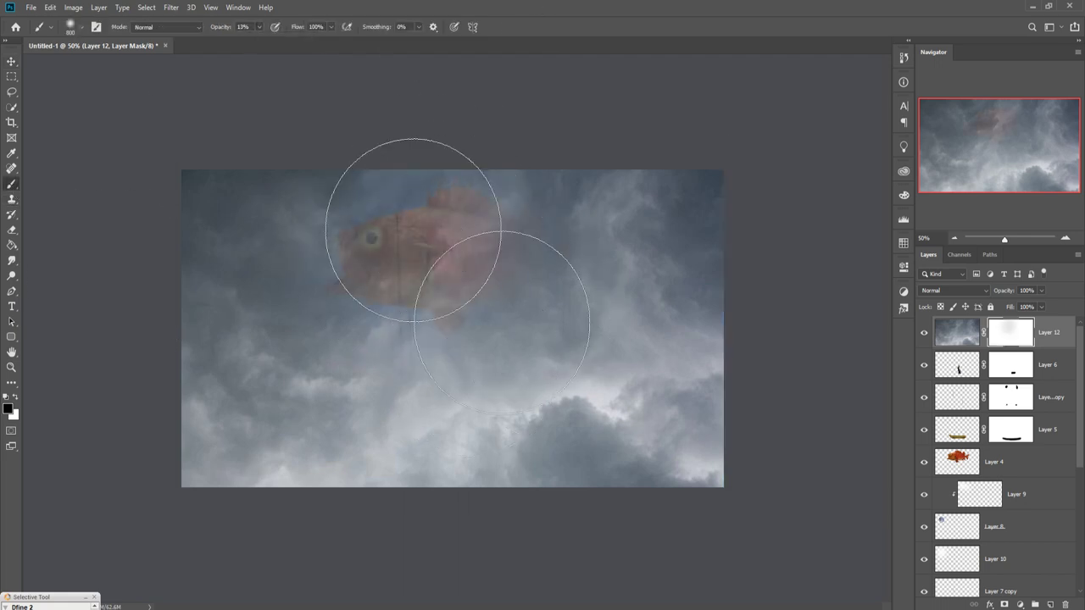
{"action": "mouse_move", "coordinate": [413, 230]}
{"action": "left_mouse_down"}
{"action": "mouse_move", "coordinate": [286, 206]}
{"action": "mouse_move", "coordinate": [399, 230]}
{"action": "mouse_move", "coordinate": [302, 271]}
{"action": "mouse_move", "coordinate": [563, 273]}
{"action": "mouse_move", "coordinate": [534, 229]}
{"action": "mouse_move", "coordinate": [653, 237]}
{"action": "mouse_move", "coordinate": [492, 331]}
{"action": "mouse_move", "coordinate": [460, 387]}
{"action": "mouse_move", "coordinate": [387, 412]}
{"action": "mouse_move", "coordinate": [399, 436]}
{"action": "mouse_move", "coordinate": [538, 438]}
{"action": "mouse_move", "coordinate": [581, 398]}
{"action": "mouse_move", "coordinate": [605, 399]}
{"action": "mouse_move", "coordinate": [460, 400]}
{"action": "mouse_move", "coordinate": [490, 394]}
{"action": "mouse_move", "coordinate": [574, 461]}
{"action": "mouse_move", "coordinate": [399, 243]}
{"action": "mouse_move", "coordinate": [339, 330]}
{"action": "mouse_move", "coordinate": [335, 233]}
{"action": "mouse_move", "coordinate": [255, 246]}
{"action": "mouse_move", "coordinate": [356, 381]}
{"action": "mouse_move", "coordinate": [297, 246]}
{"action": "mouse_move", "coordinate": [326, 271]}
{"action": "mouse_move", "coordinate": [500, 280]}
{"action": "mouse_move", "coordinate": [593, 373]}
{"action": "mouse_move", "coordinate": [620, 234]}
{"action": "mouse_move", "coordinate": [685, 170]}
{"action": "mouse_move", "coordinate": [625, 206]}
{"action": "mouse_move", "coordinate": [593, 279]}
{"action": "mouse_move", "coordinate": [530, 266]}
{"action": "mouse_move", "coordinate": [534, 373]}
{"action": "mouse_move", "coordinate": [475, 424]}
{"action": "mouse_move", "coordinate": [479, 458]}
{"action": "mouse_move", "coordinate": [399, 474]}
{"action": "mouse_move", "coordinate": [381, 407]}
{"action": "mouse_move", "coordinate": [543, 447]}
{"action": "mouse_move", "coordinate": [500, 441]}
{"action": "mouse_move", "coordinate": [506, 458]}
{"action": "left_mouse_up"}
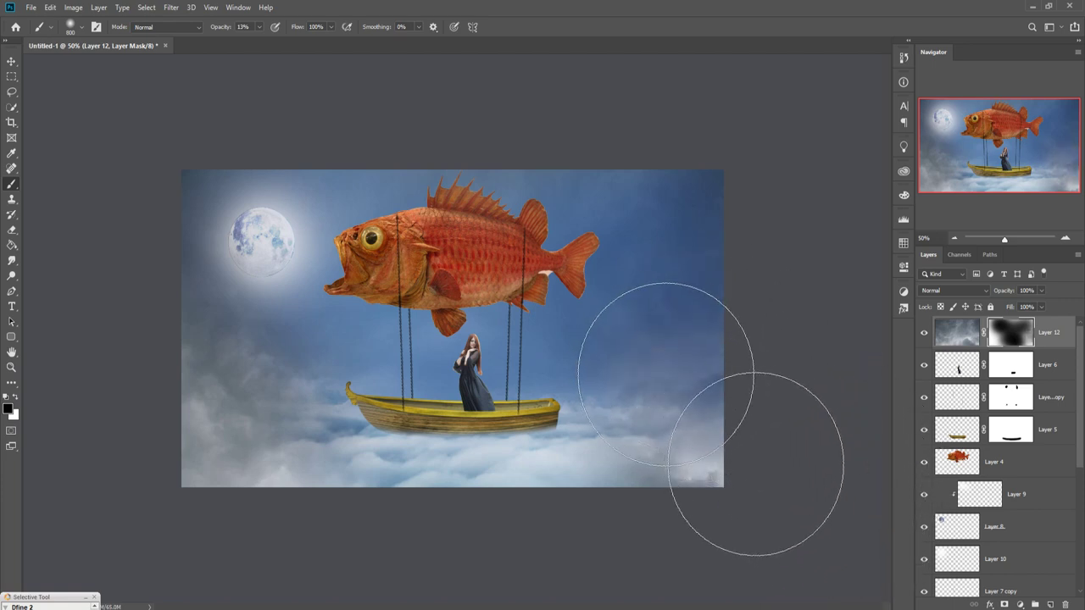
{"action": "mouse_move", "coordinate": [667, 310]}
{"action": "left_mouse_down"}
{"action": "mouse_move", "coordinate": [718, 361]}
{"action": "mouse_move", "coordinate": [731, 325]}
{"action": "left_mouse_up"}
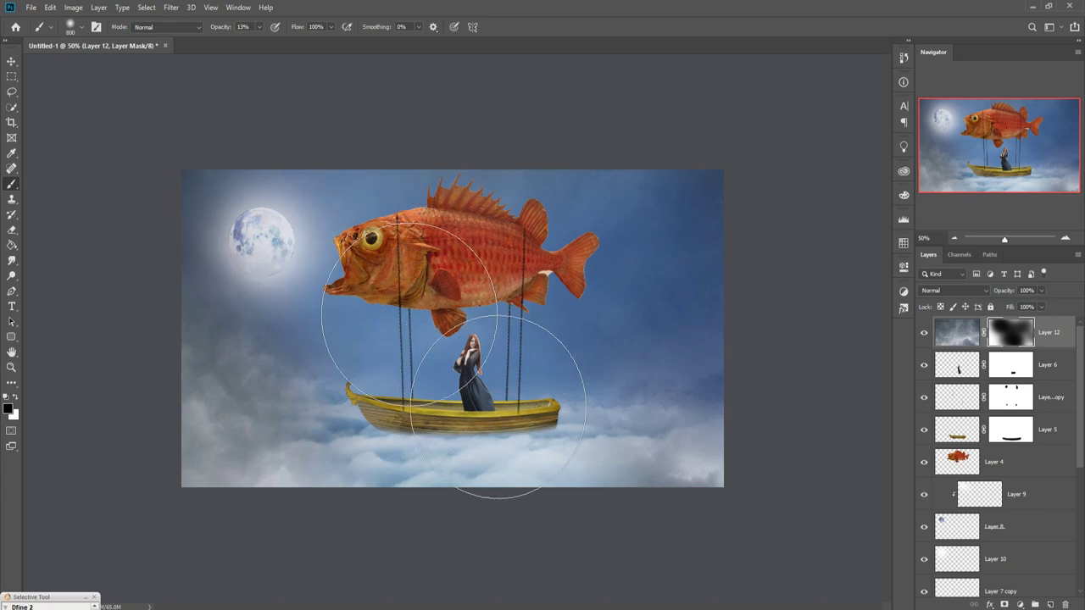
- Add Color Balance 2 to the fish layer with midtones at -50 cyan, 0, +47 blue
{"action": "key", "text": "v"}
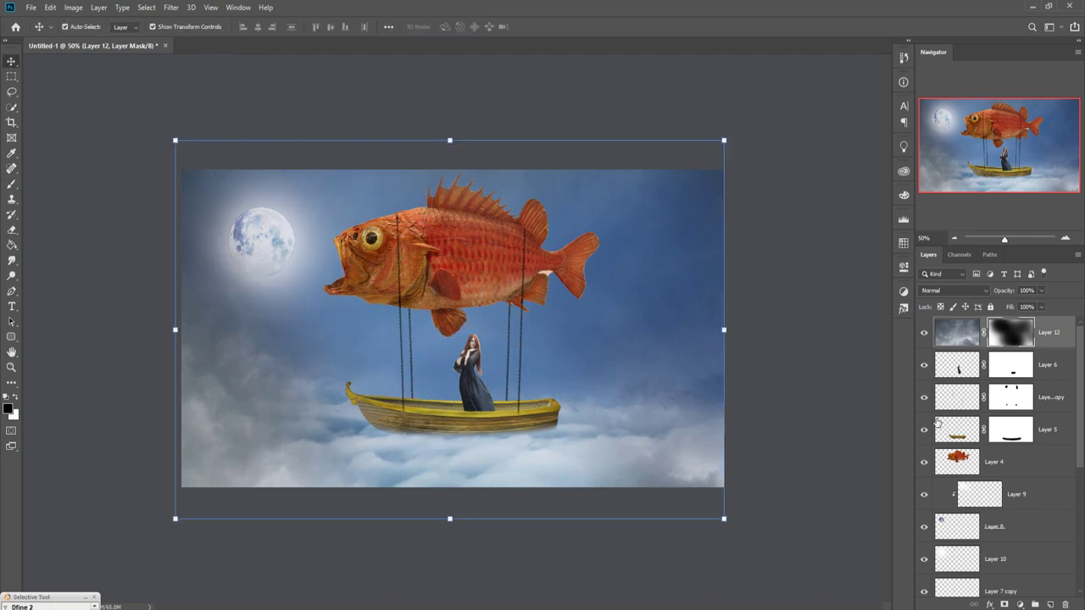
{"action": "left_click", "coordinate": [969, 458]}
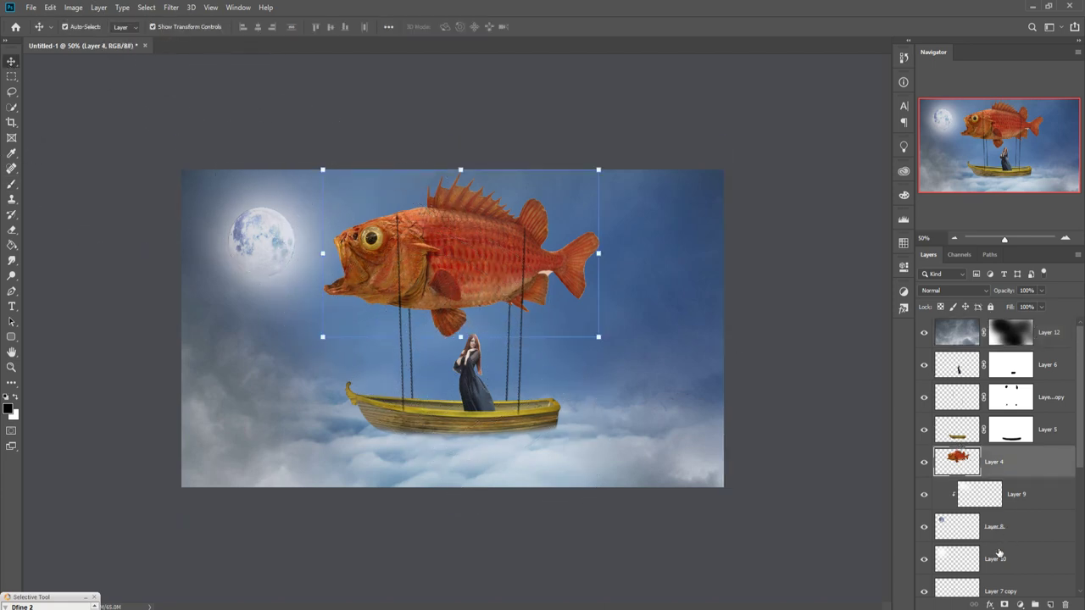
{"action": "left_click", "coordinate": [1020, 604]}
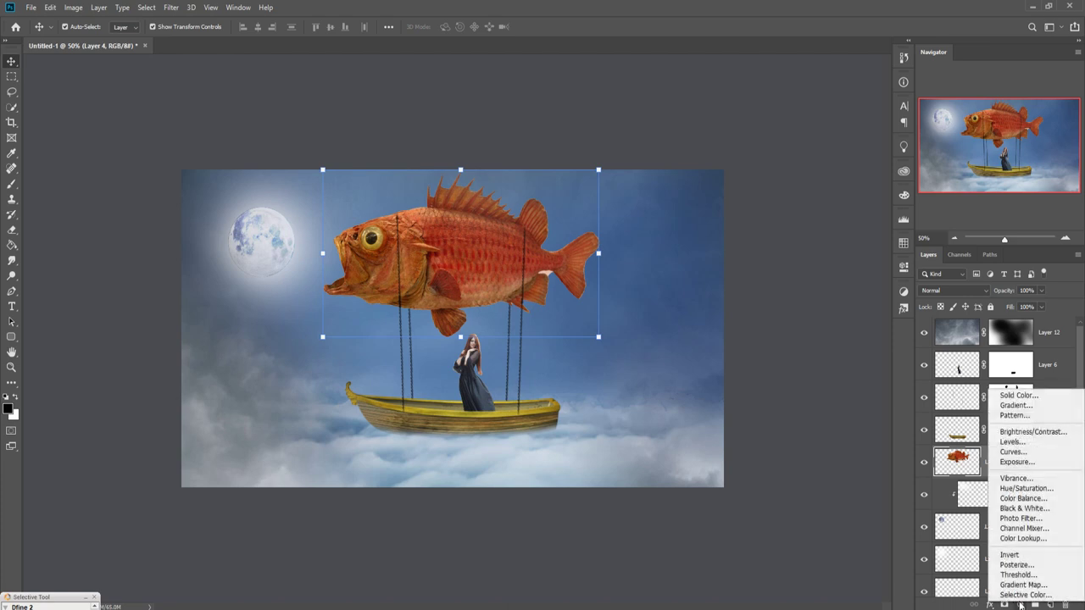
{"action": "left_click", "coordinate": [1038, 499]}
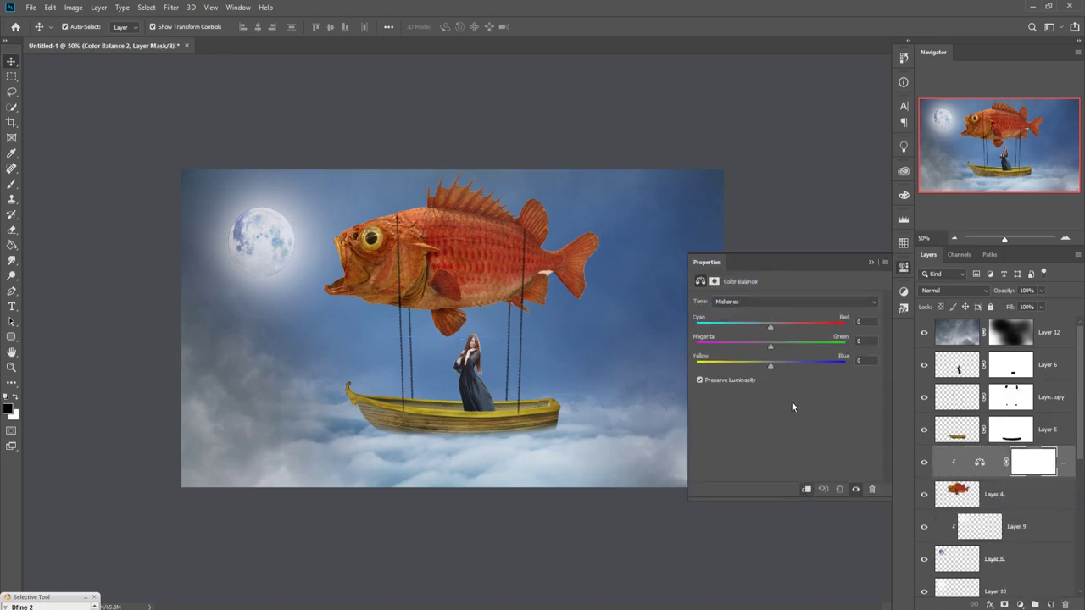
{"action": "left_click_drag", "start_coordinate": [768, 371], "coordinate": [780, 369]}
{"action": "mouse_move", "coordinate": [771, 326]}
{"action": "left_mouse_down"}
{"action": "mouse_move", "coordinate": [723, 331]}
{"action": "mouse_move", "coordinate": [735, 331]}
{"action": "left_mouse_up"}
{"action": "left_click_drag", "start_coordinate": [791, 365], "coordinate": [809, 370]}
{"action": "left_click", "coordinate": [871, 263]}
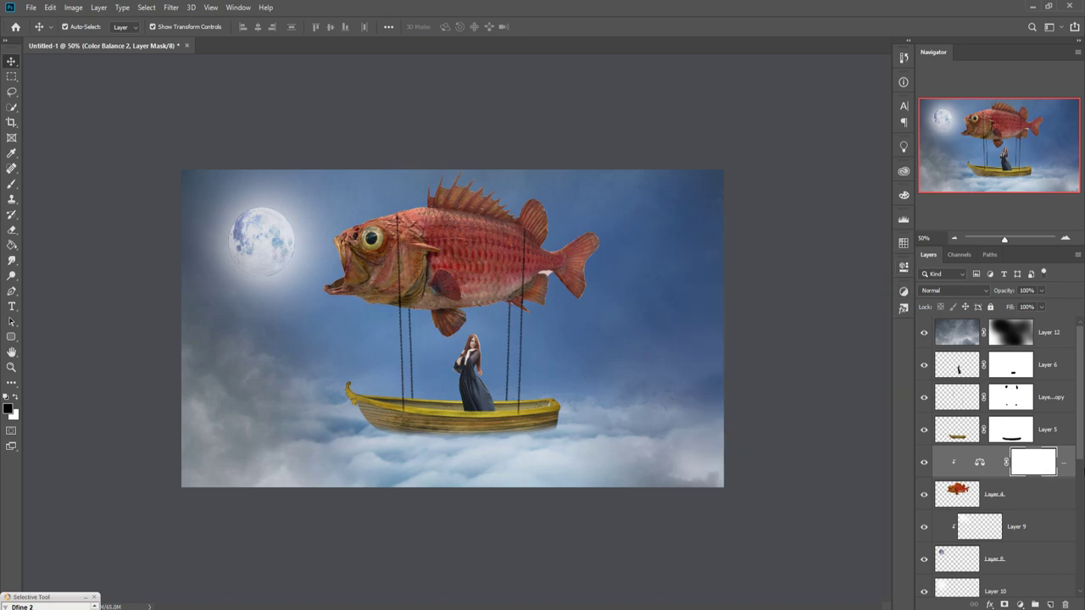
- Add a new layer clipped to the fish layer and set up a 300 px white brush
{"action": "left_click", "coordinate": [1001, 495]}
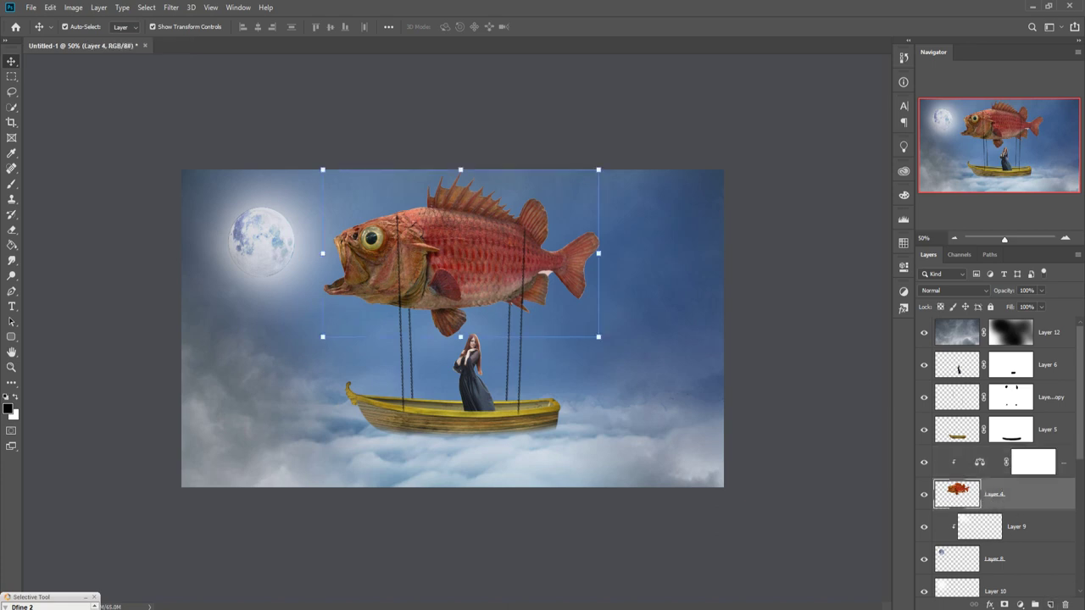
{"action": "left_click", "coordinate": [1050, 605]}
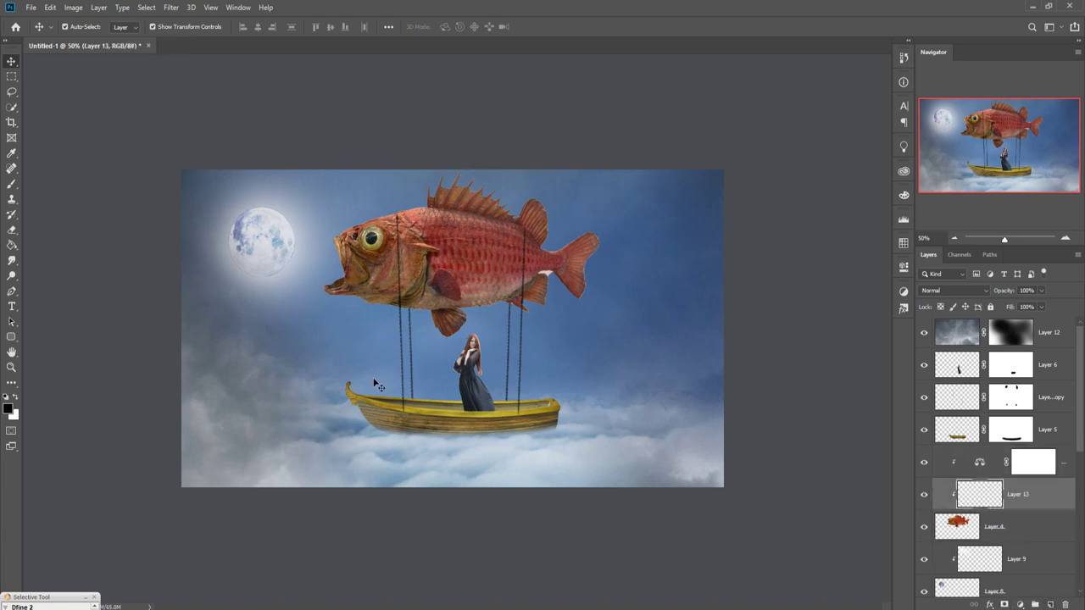
{"action": "left_click", "coordinate": [12, 185]}
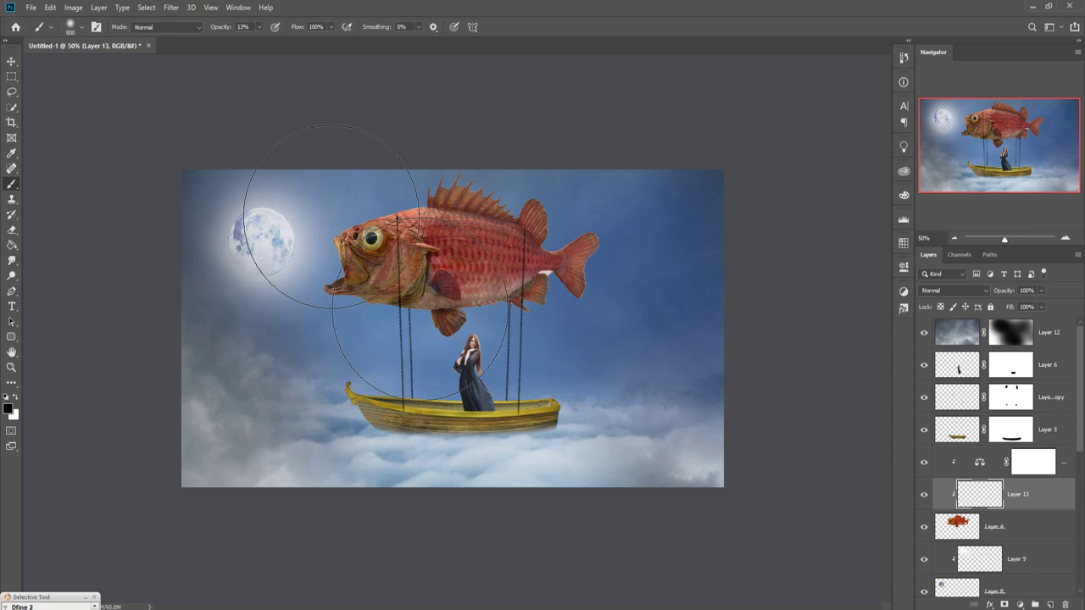
{"action": "key", "text": "bracketleft"}
{"action": "key", "text": "bracketleft"}
{"action": "key", "text": "bracketleft"}
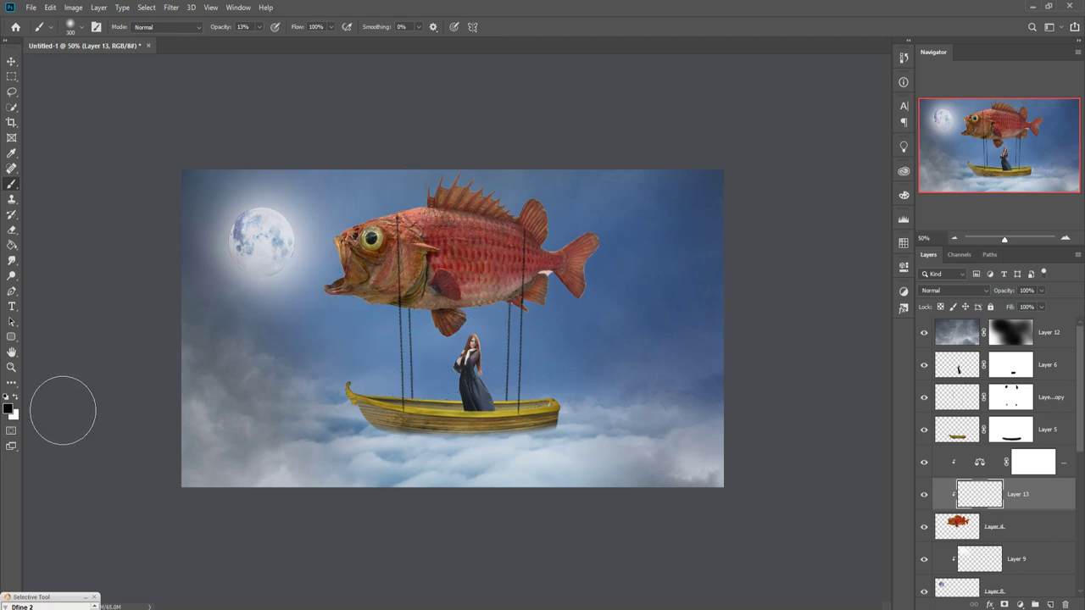
{"action": "left_click", "coordinate": [15, 397]}
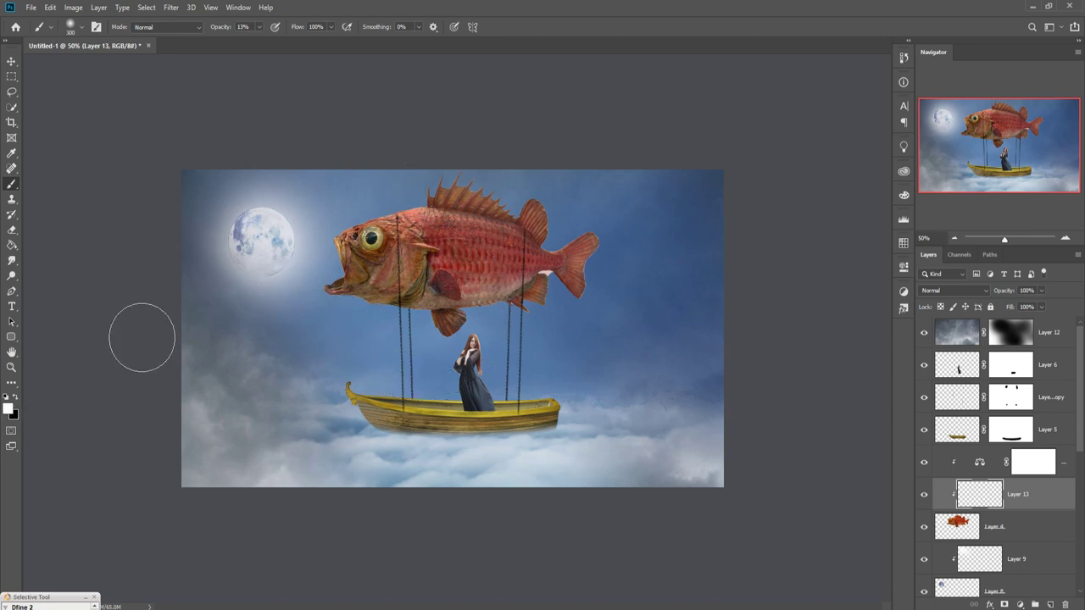
- Set the clipped layer to Overlay and paint soft white highlights over the fish's head and body
{"action": "left_click", "coordinate": [954, 290]}
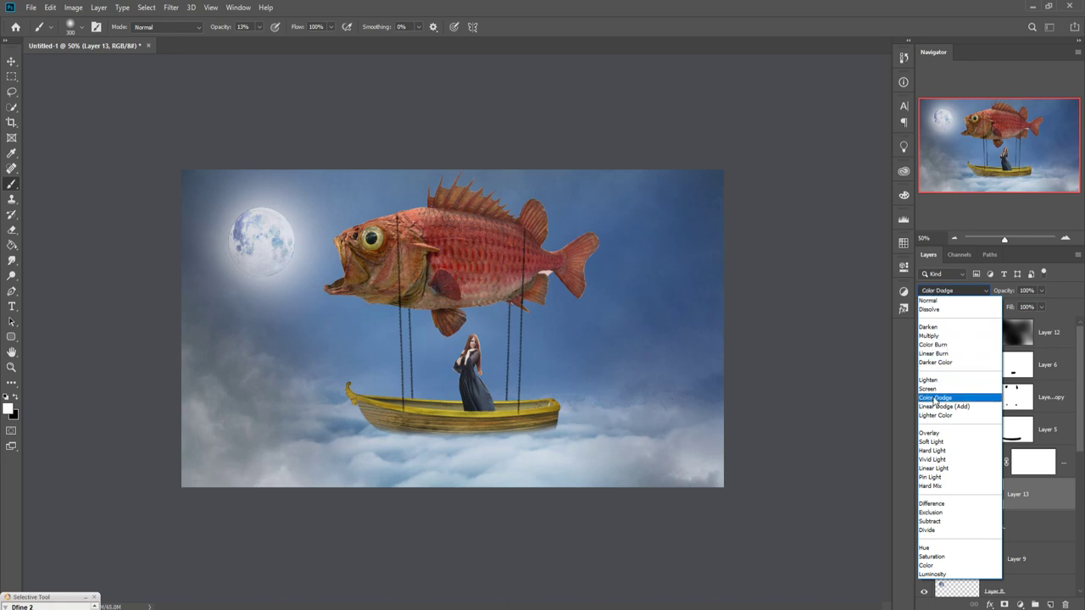
{"action": "left_click", "coordinate": [930, 432]}
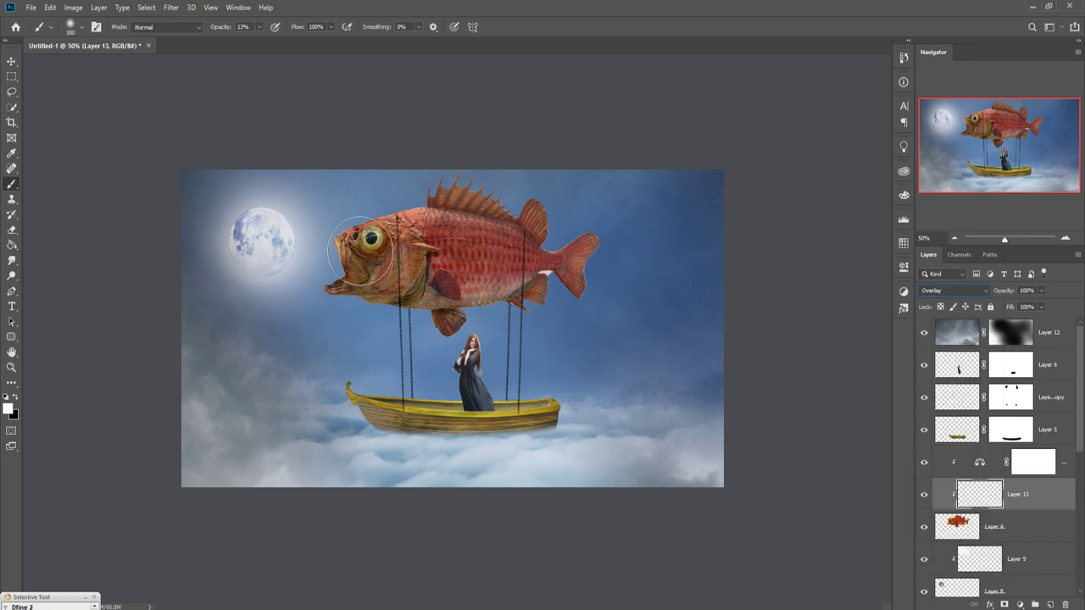
{"action": "mouse_move", "coordinate": [361, 250]}
{"action": "left_mouse_down"}
{"action": "mouse_move", "coordinate": [399, 255]}
{"action": "mouse_move", "coordinate": [420, 240]}
{"action": "left_mouse_up"}
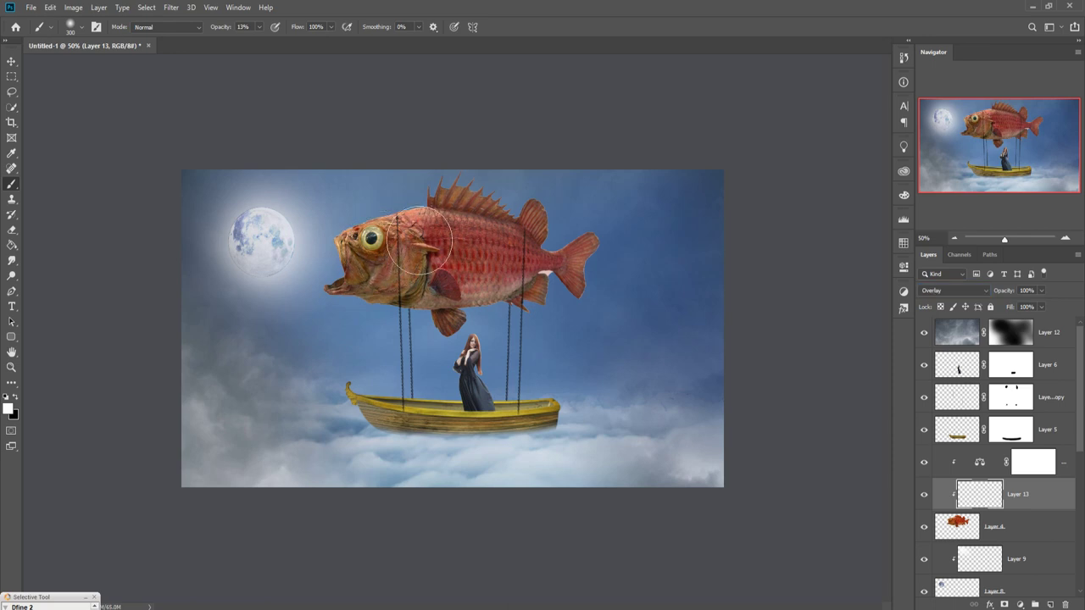
{"action": "mouse_move", "coordinate": [421, 240]}
{"action": "left_mouse_down"}
{"action": "mouse_move", "coordinate": [379, 285]}
{"action": "mouse_move", "coordinate": [421, 244]}
{"action": "left_mouse_up"}
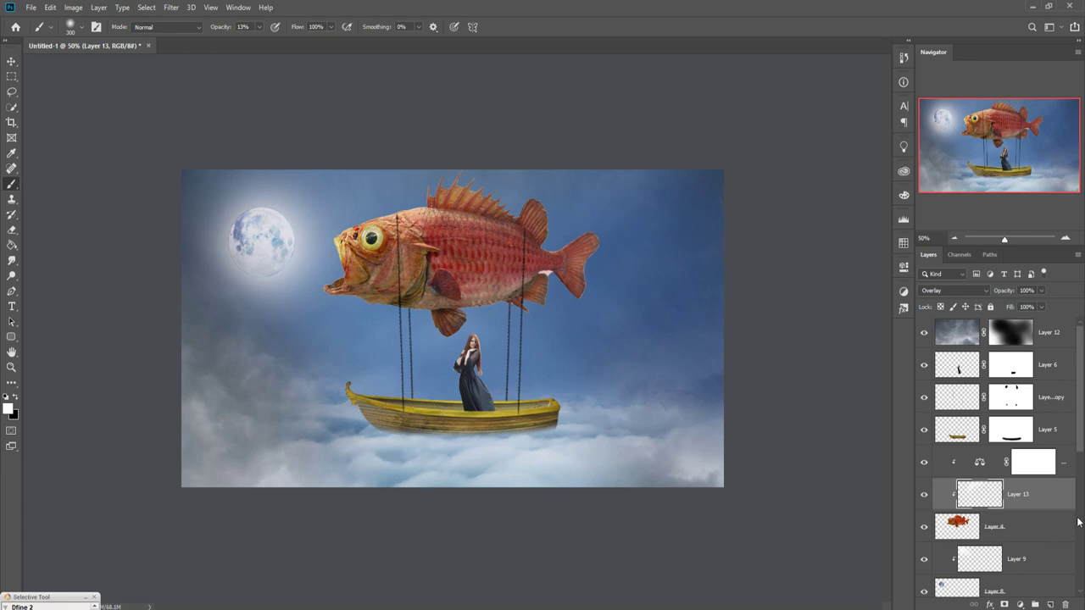
{"action": "left_click", "coordinate": [1063, 441]}
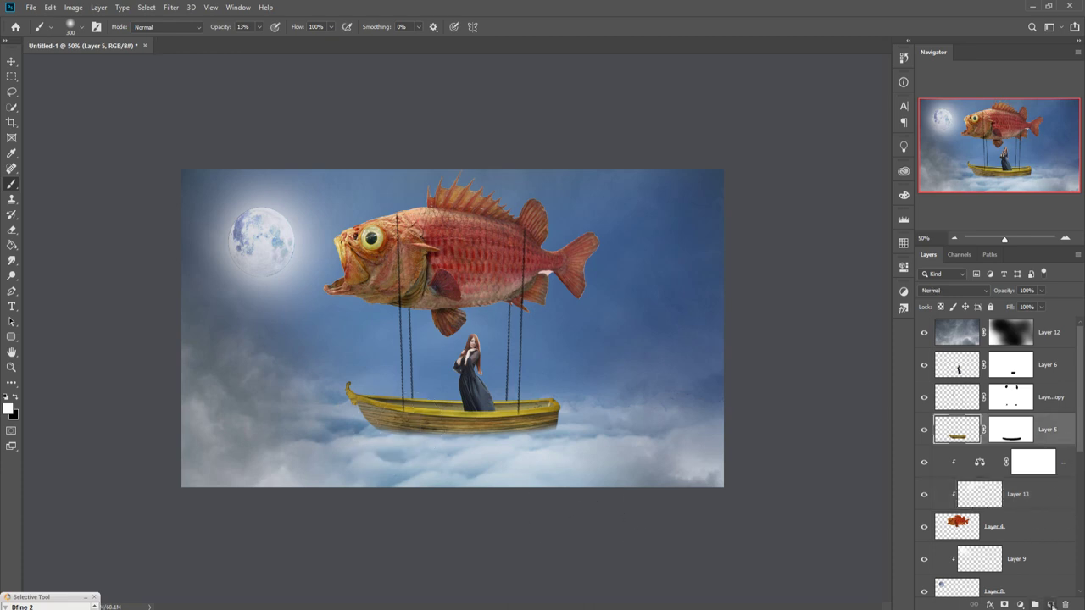
- Add a Color Balance adjustment above Layer 12 with midtones at -18 cyan, 0, +32 blue
{"action": "left_click", "coordinate": [10, 63]}
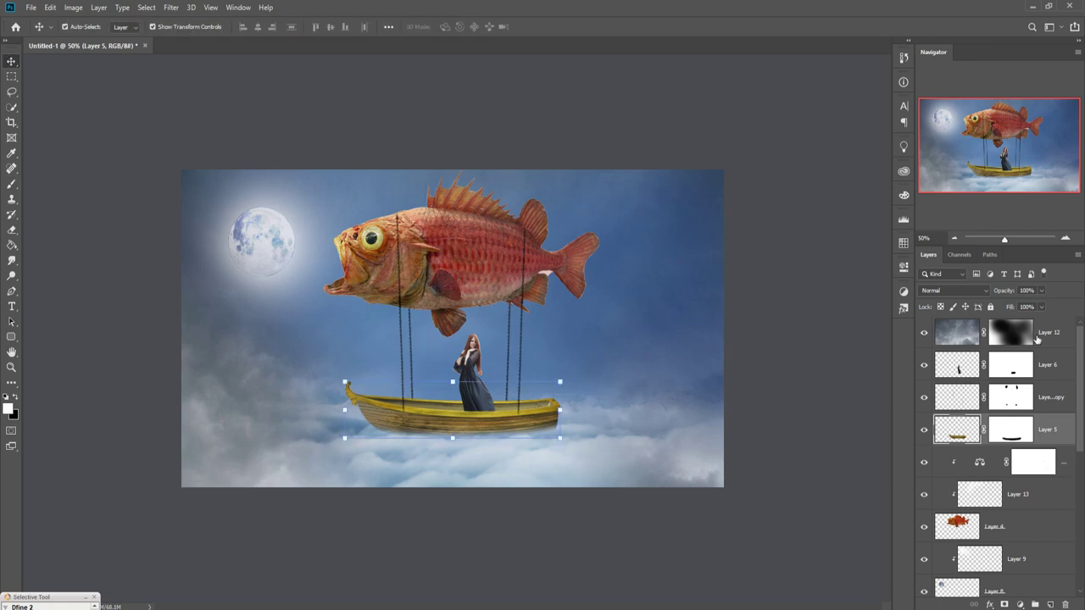
{"action": "left_click", "coordinate": [1057, 342]}
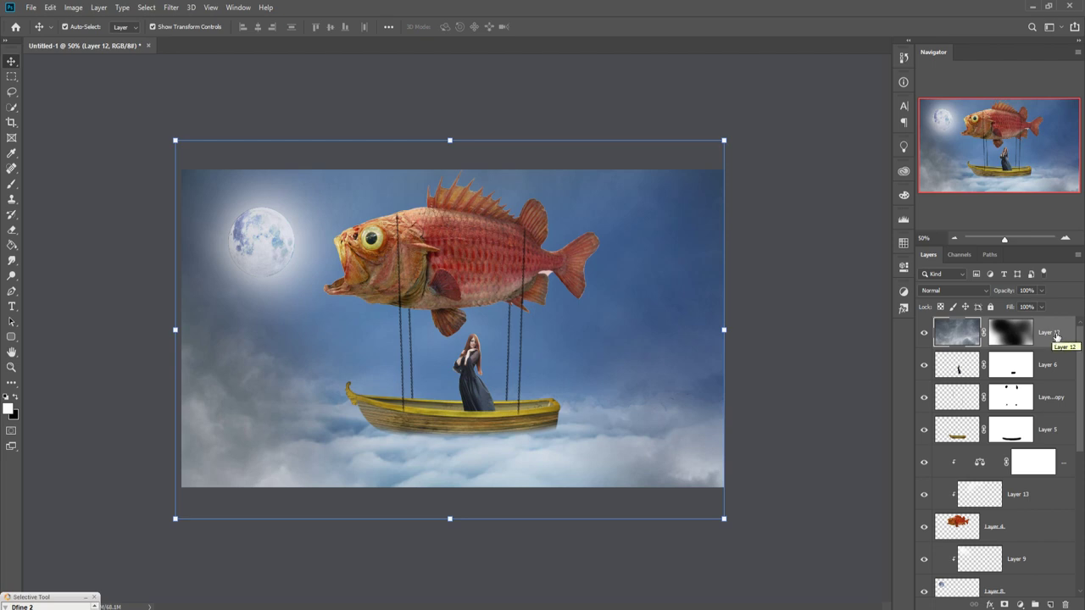
{"action": "left_click", "coordinate": [1020, 605]}
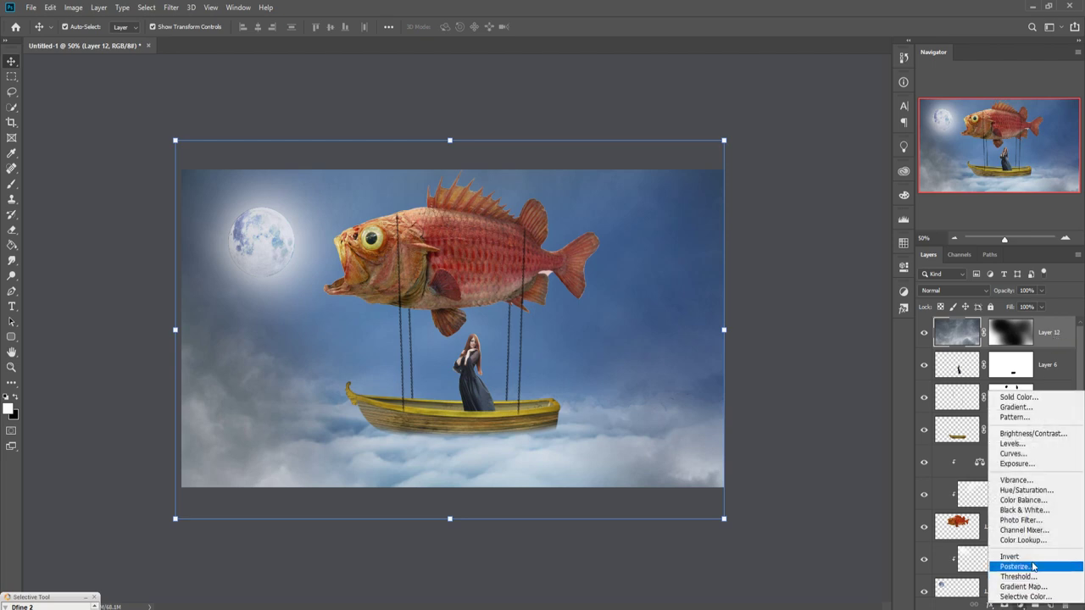
{"action": "left_click", "coordinate": [1023, 500]}
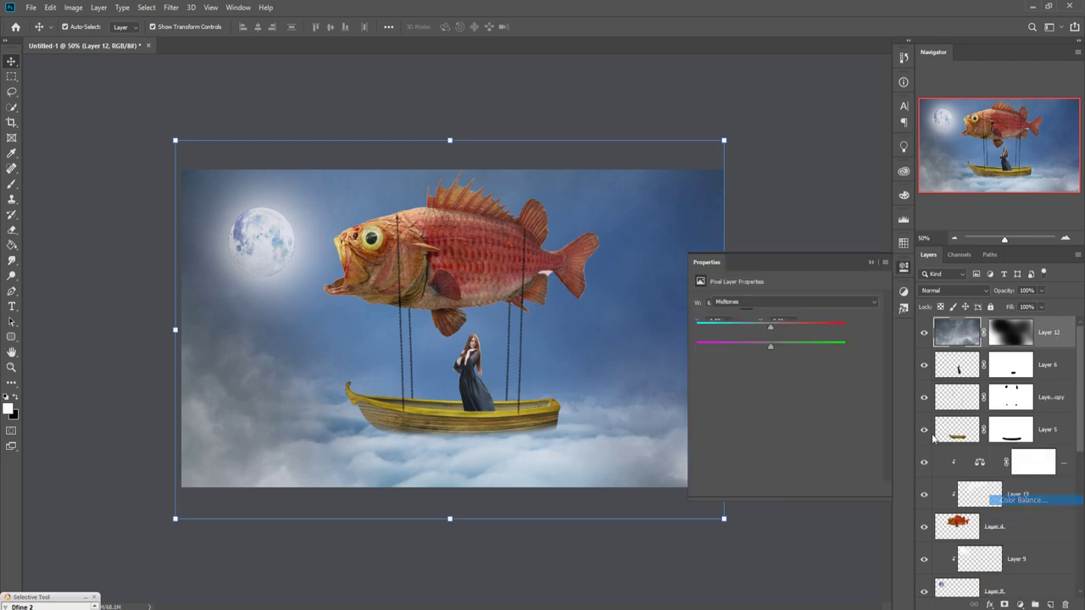
{"action": "mouse_move", "coordinate": [771, 367]}
{"action": "left_mouse_down"}
{"action": "mouse_move", "coordinate": [798, 362]}
{"action": "mouse_move", "coordinate": [756, 332]}
{"action": "left_mouse_up"}
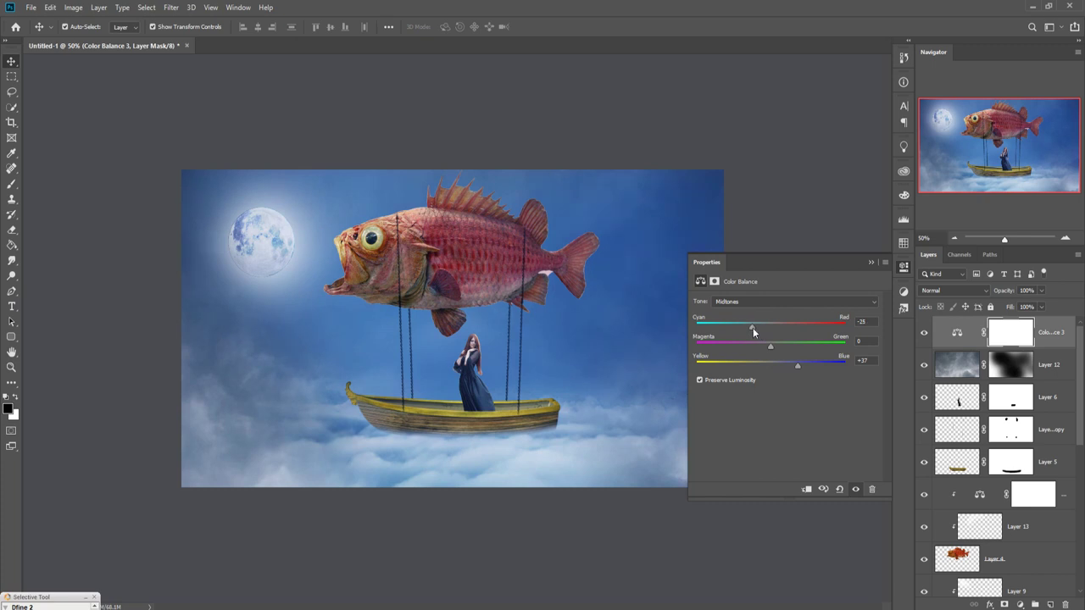
{"action": "left_click_drag", "start_coordinate": [757, 333], "coordinate": [762, 333]}
{"action": "left_click", "coordinate": [870, 264]}
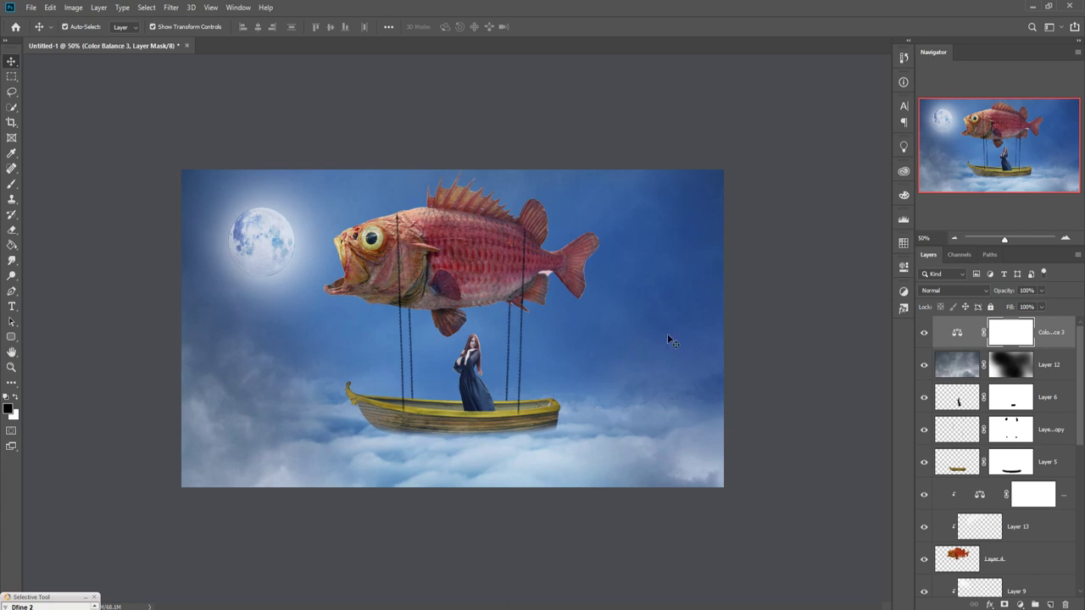
{"action": "left_click", "coordinate": [1052, 344]}
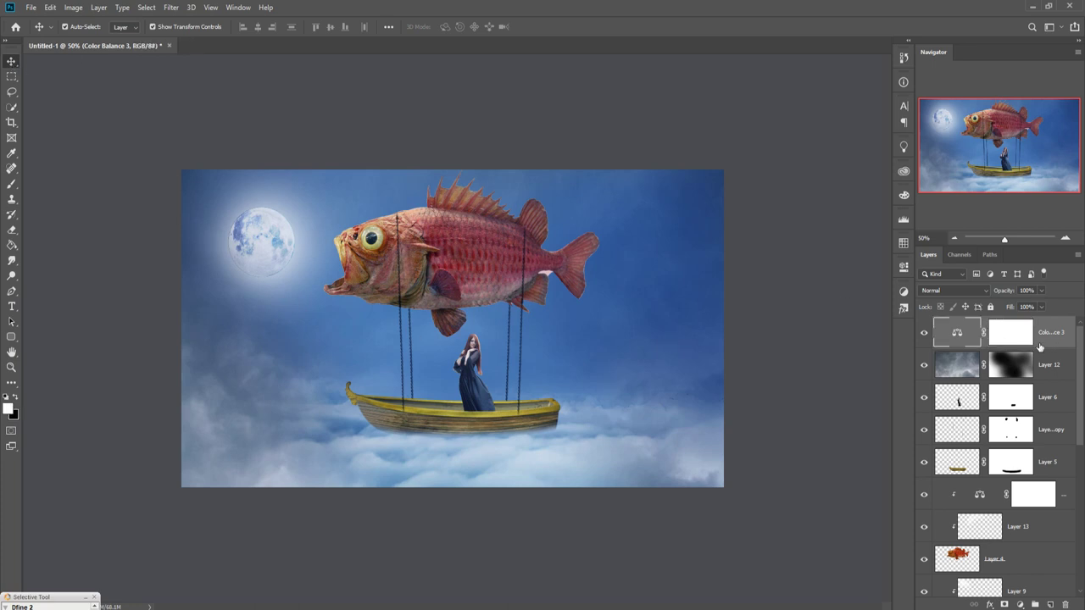
- Duplicate cloud Layer 12 and drag Layer 12 copy down just beneath Color Balance 1
{"action": "left_click", "coordinate": [1067, 369]}
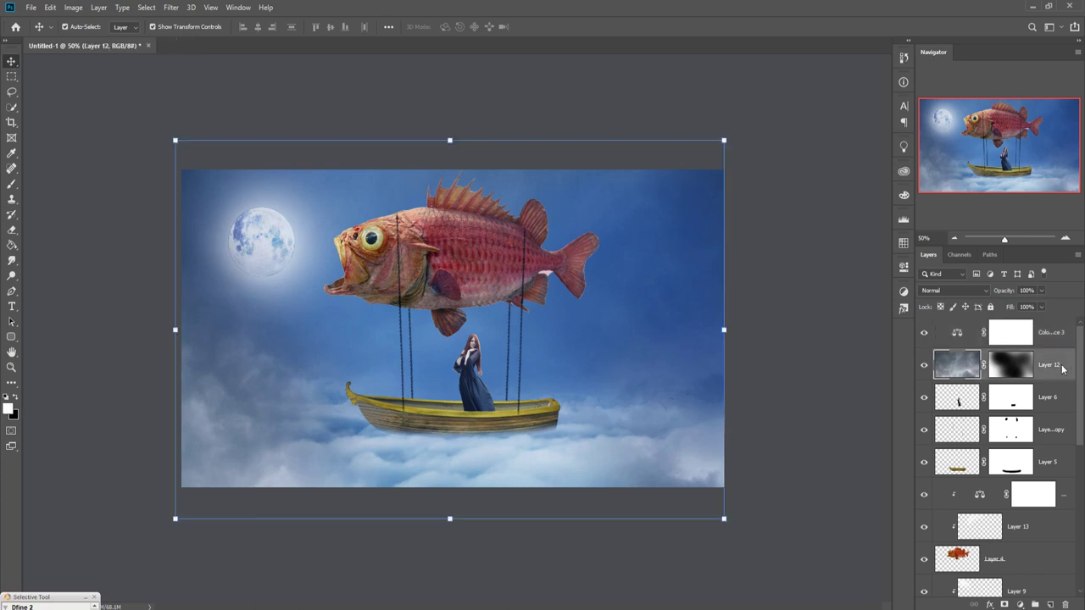
{"action": "right_click", "coordinate": [1067, 369]}
{"action": "left_click", "coordinate": [975, 180]}
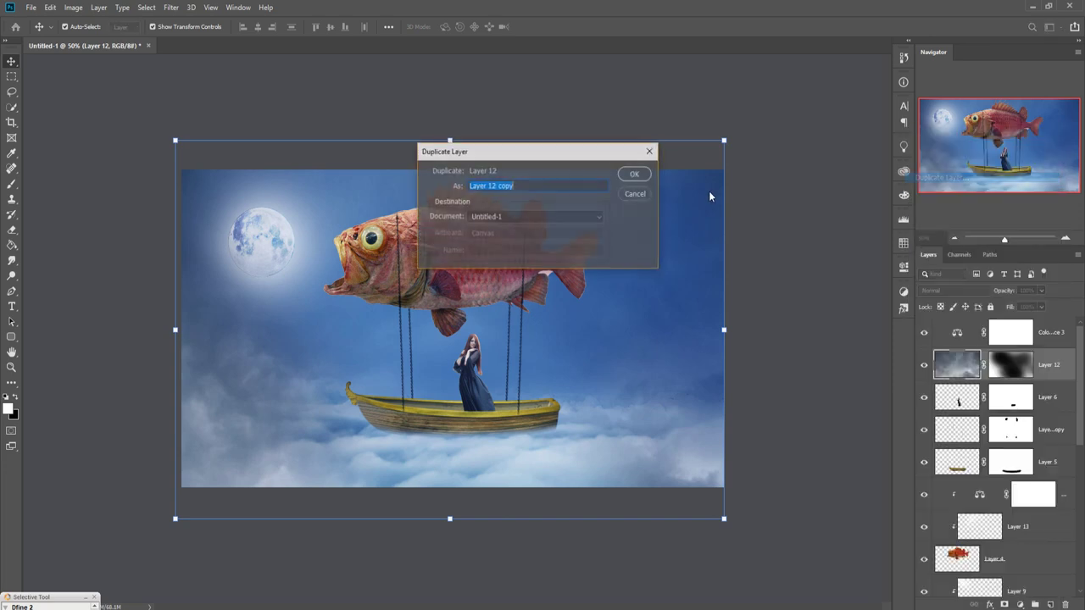
{"action": "left_click", "coordinate": [644, 178]}
{"action": "mouse_move", "coordinate": [1067, 373]}
{"action": "left_mouse_down"}
{"action": "mouse_move", "coordinate": [1051, 593]}
{"action": "mouse_move", "coordinate": [1035, 442]}
{"action": "left_mouse_up"}
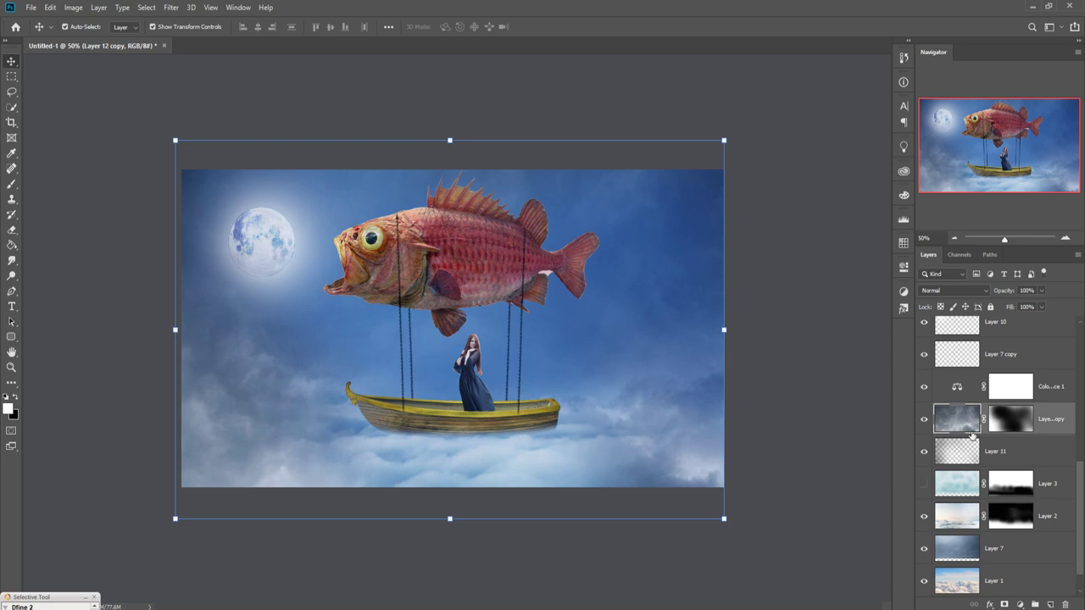
{"action": "scroll", "coordinate": [1023, 421], "scroll_direction": "up", "scroll_amount": 3}
{"action": "scroll", "coordinate": [1023, 421], "scroll_direction": "up", "scroll_amount": 3}
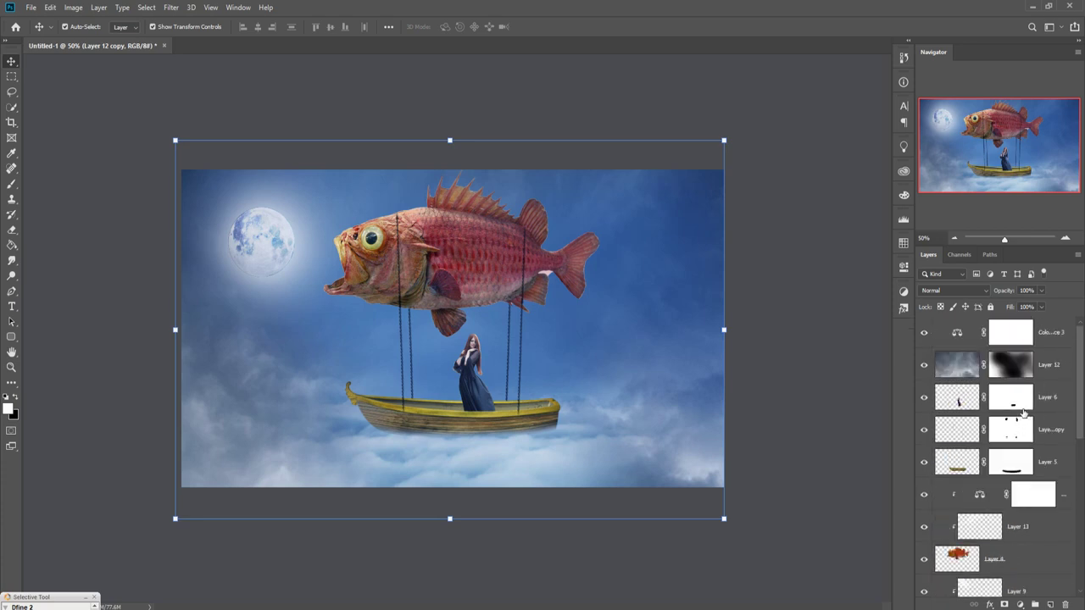
{"action": "left_click", "coordinate": [1055, 339]}
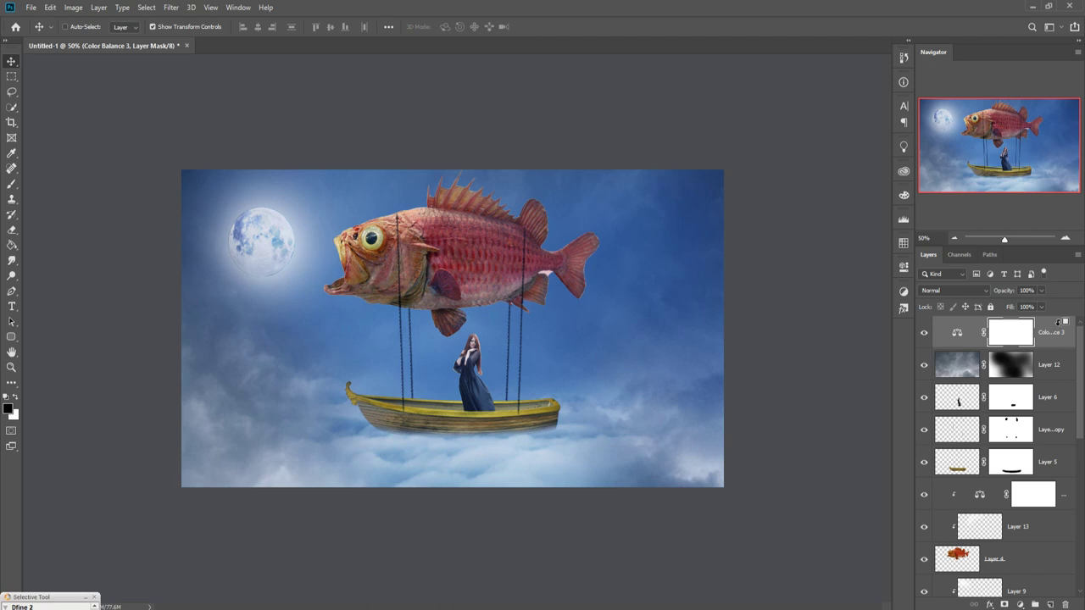
- Stamp all visible layers into Layer 14 and duplicate it as Layer 14 copy
{"action": "key", "text": "ctrl+shift+alt+e"}
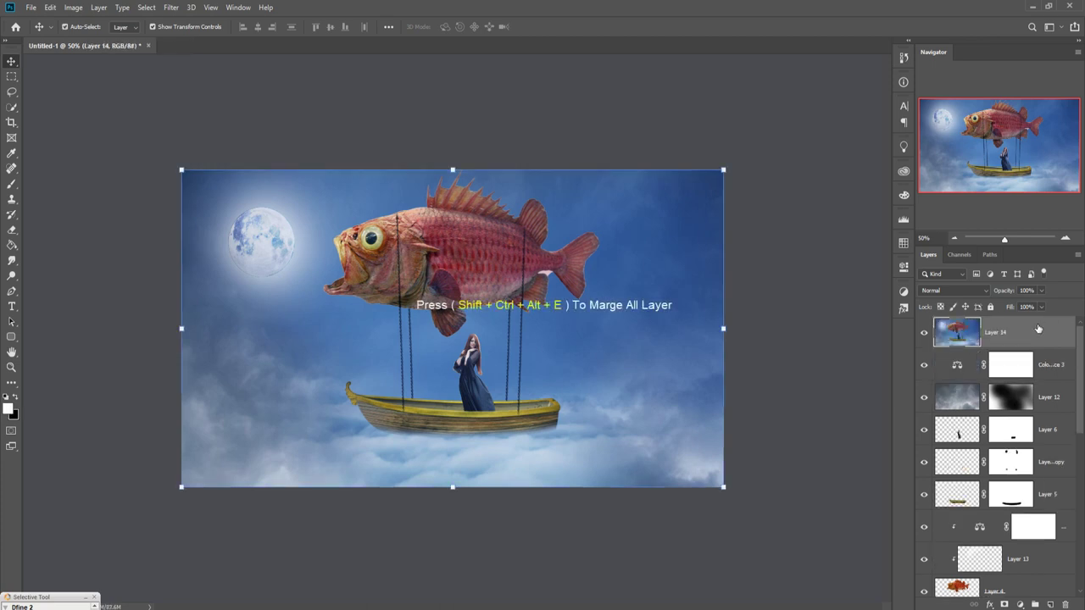
{"action": "right_click", "coordinate": [1038, 329]}
{"action": "left_click", "coordinate": [898, 178]}
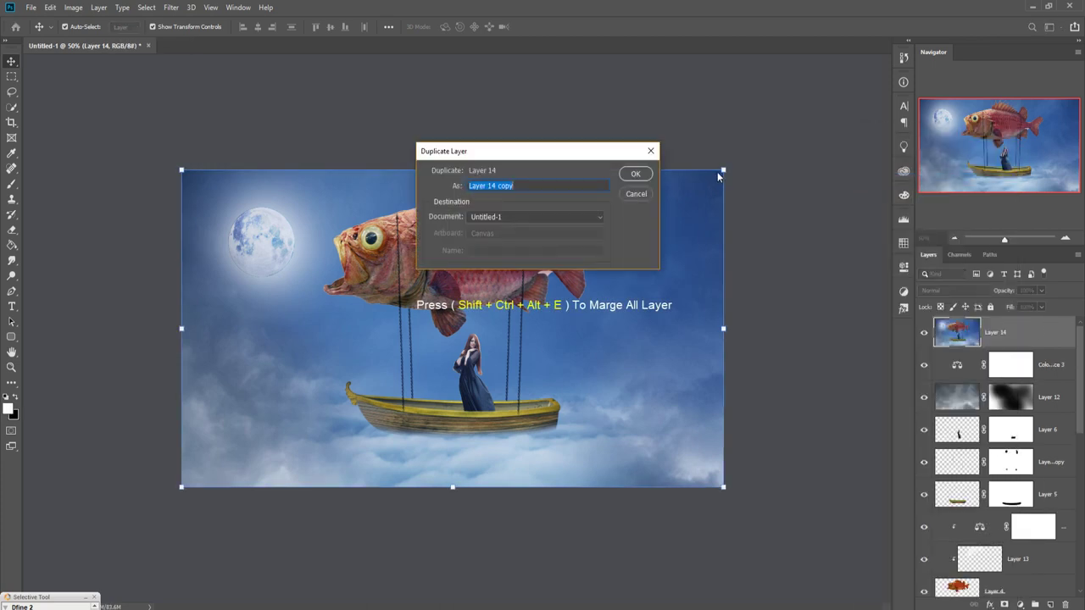
{"action": "left_click", "coordinate": [632, 173]}
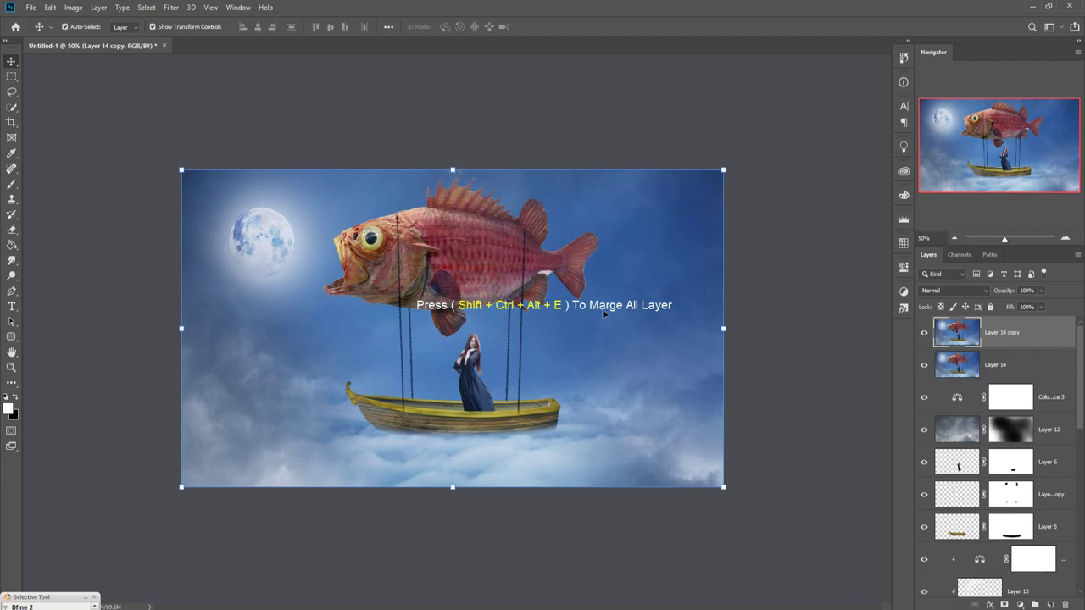
{"action": "left_click", "coordinate": [171, 8]}
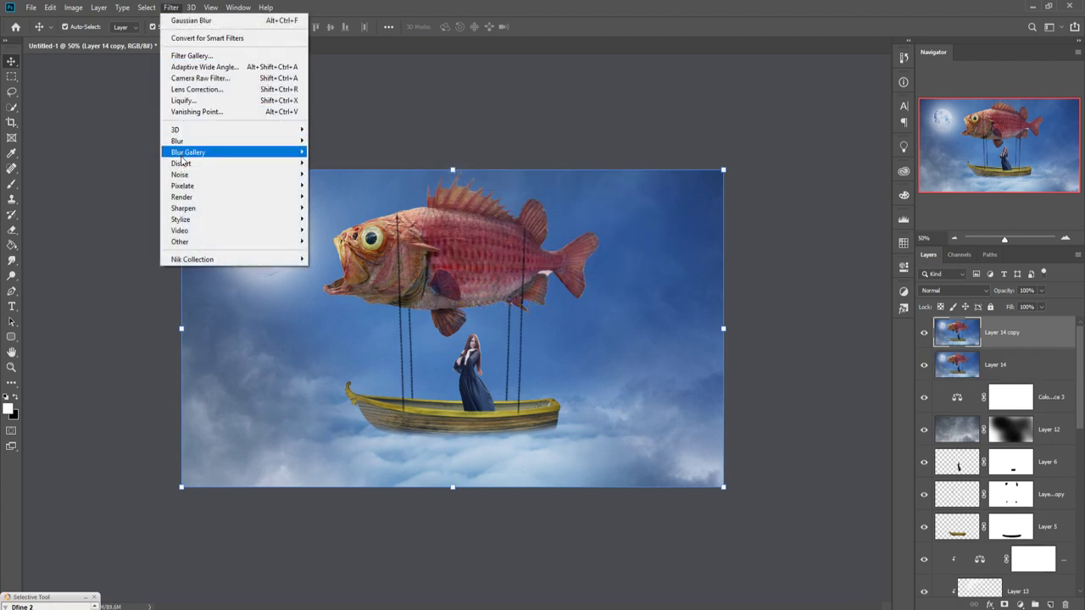
{"action": "mouse_move", "coordinate": [188, 152]}
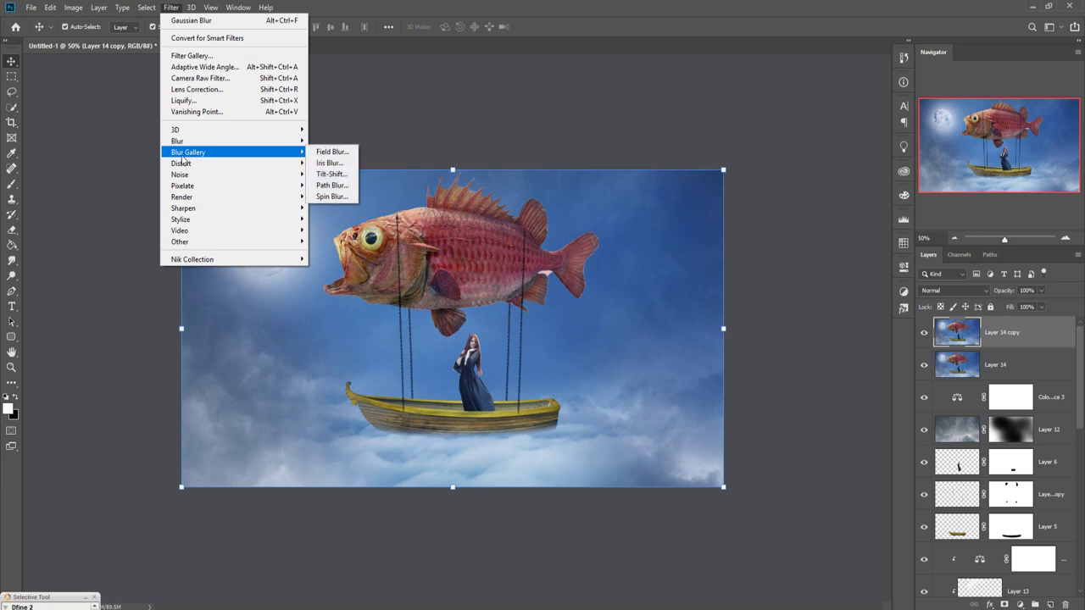
- In the Camera Raw Filter, set Temperature -1, Exposure -0.05 and Saturation +5
{"action": "key", "text": "Escape"}
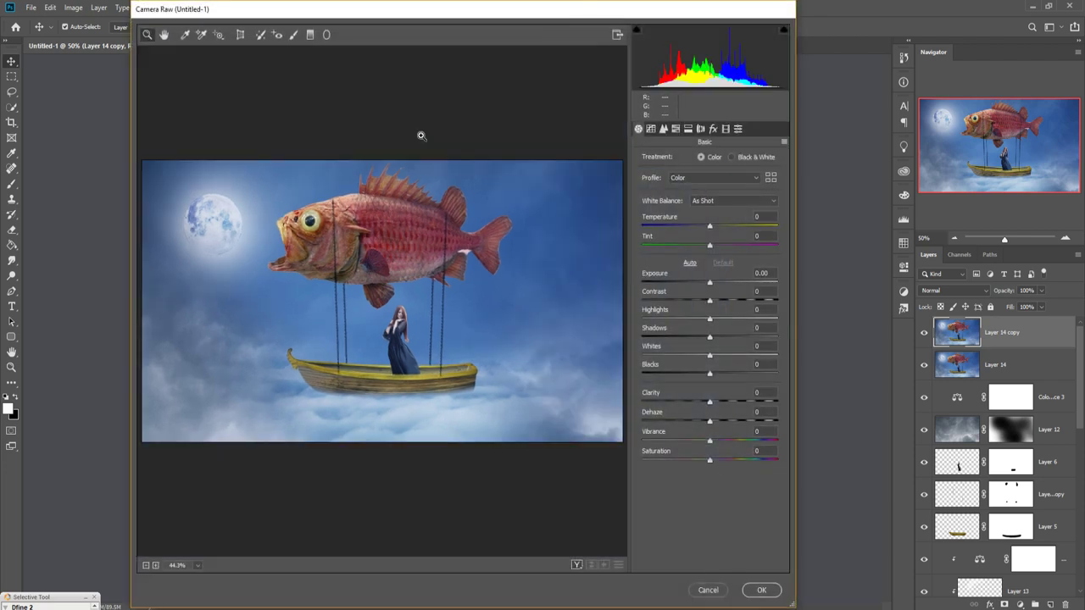
{"action": "left_click_drag", "start_coordinate": [710, 229], "coordinate": [721, 231]}
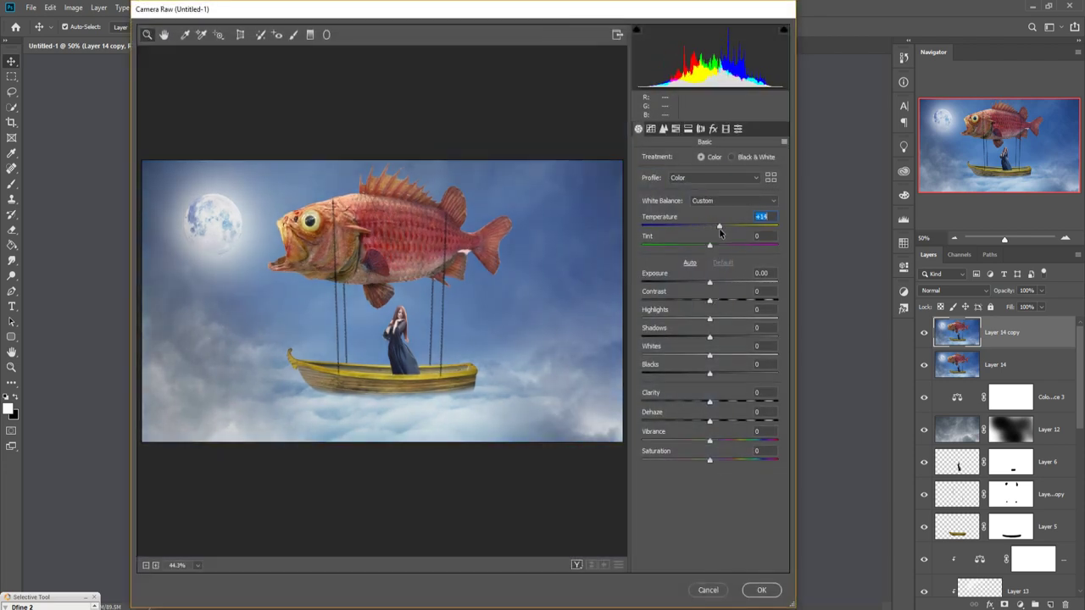
{"action": "left_click_drag", "start_coordinate": [721, 228], "coordinate": [710, 229]}
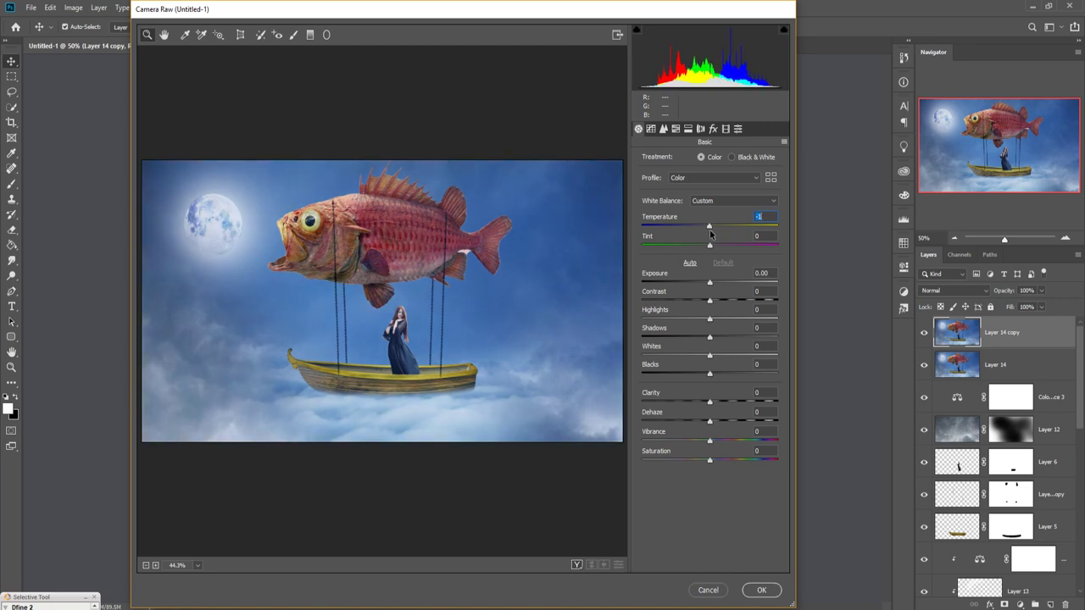
{"action": "left_click_drag", "start_coordinate": [711, 282], "coordinate": [708, 285]}
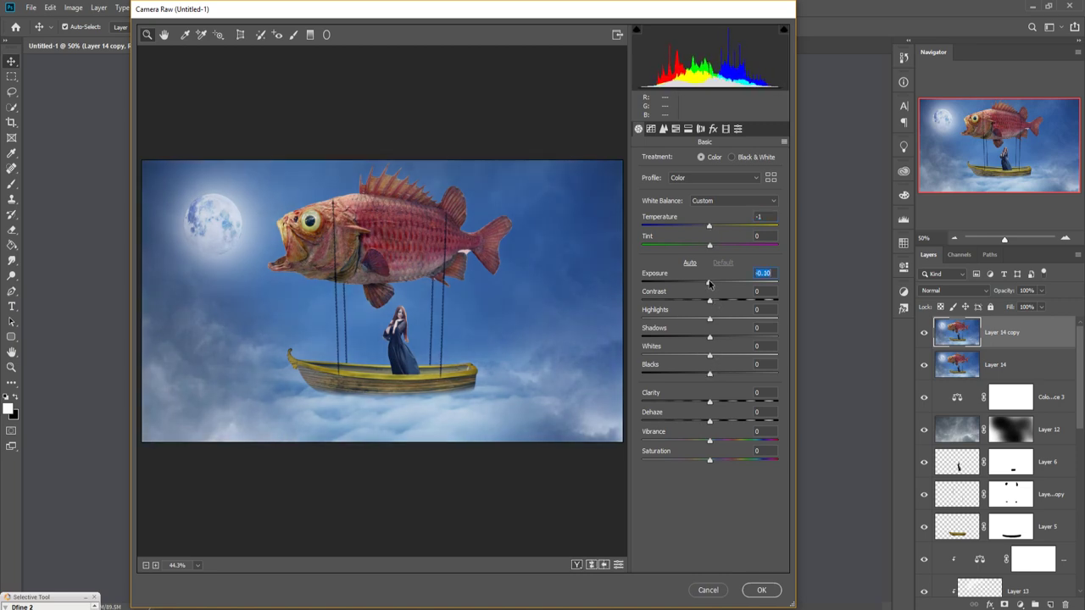
{"action": "key", "text": "Up"}
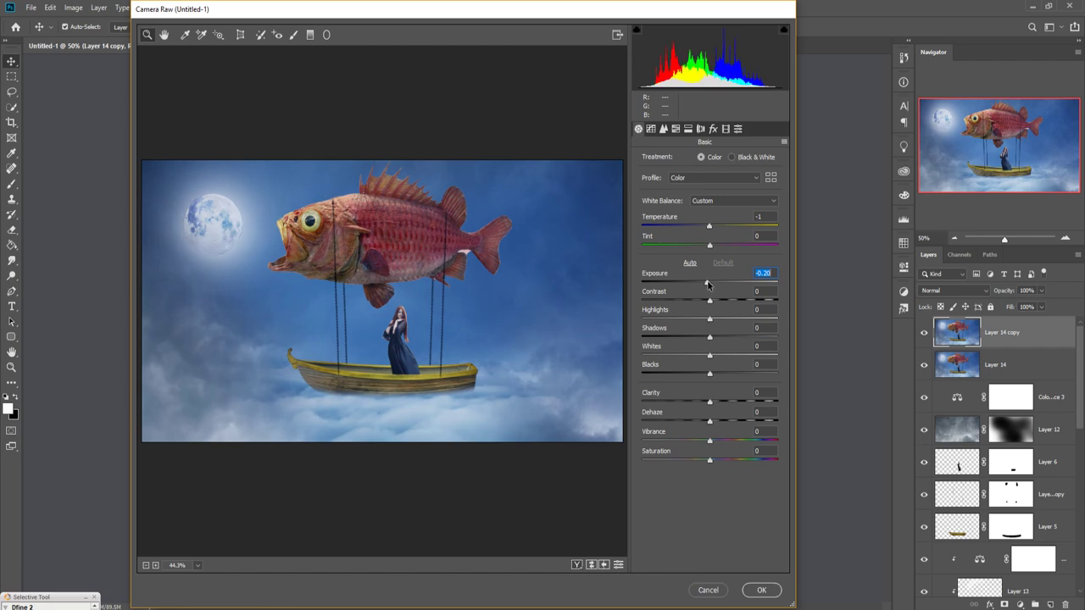
{"action": "key", "text": "Up"}
{"action": "key", "text": "Up"}
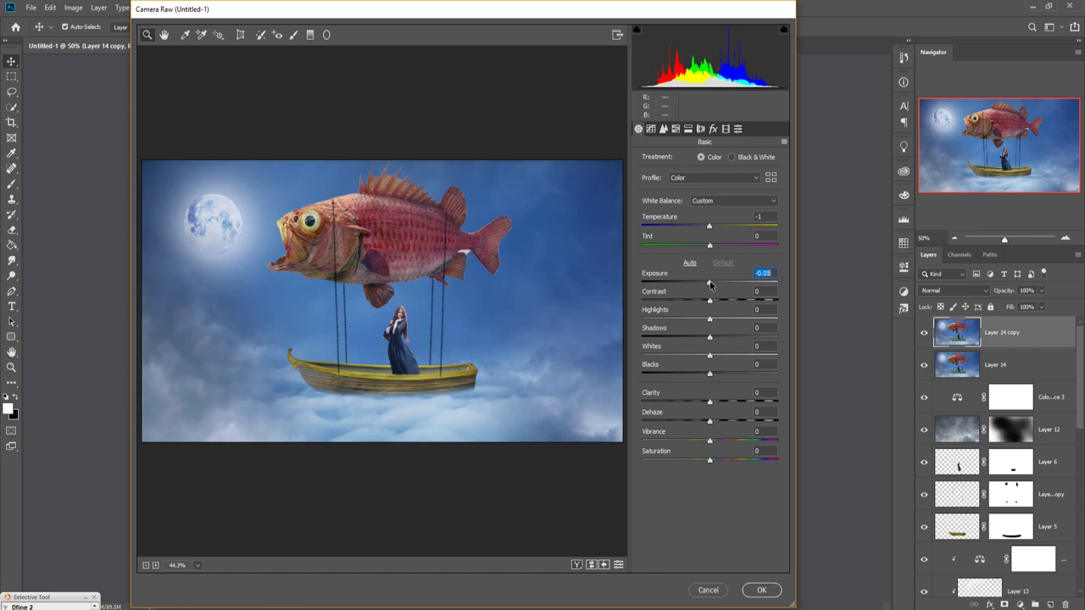
{"action": "left_click", "coordinate": [712, 460]}
- Add a vignette of about -28, then split-tone highlights 53/20 and shadows 209/13
{"action": "left_click", "coordinate": [713, 128]}
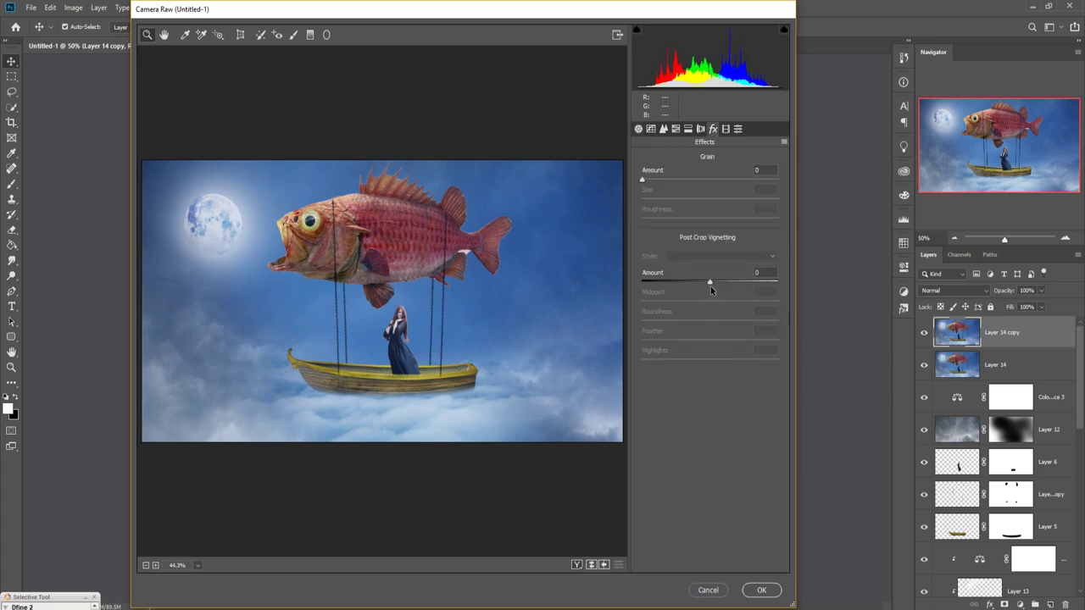
{"action": "left_click_drag", "start_coordinate": [710, 282], "coordinate": [689, 288]}
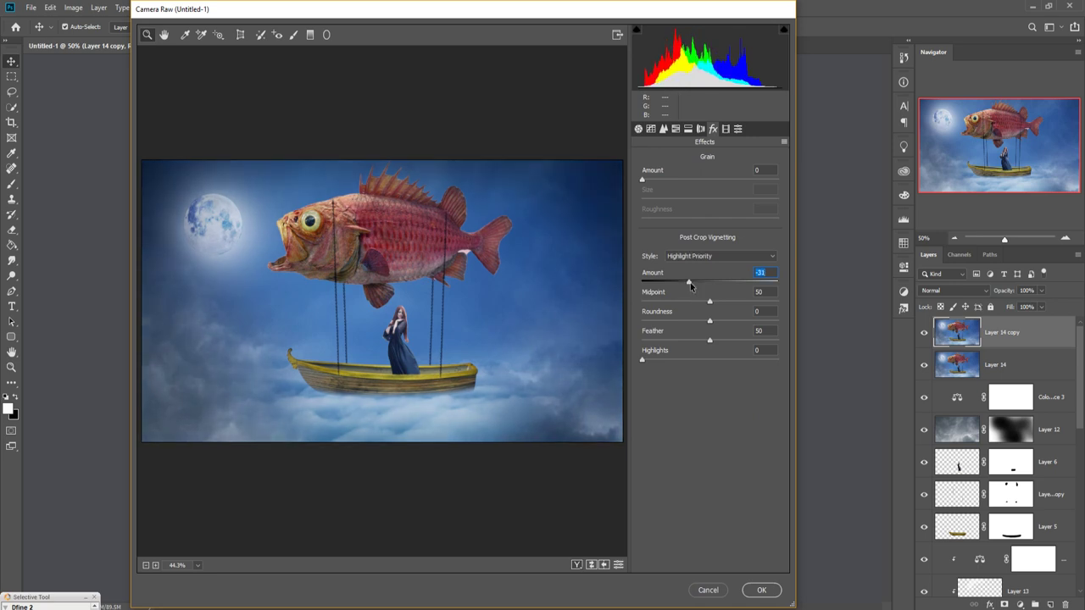
{"action": "left_click_drag", "start_coordinate": [690, 290], "coordinate": [689, 286]}
{"action": "left_click", "coordinate": [689, 128]}
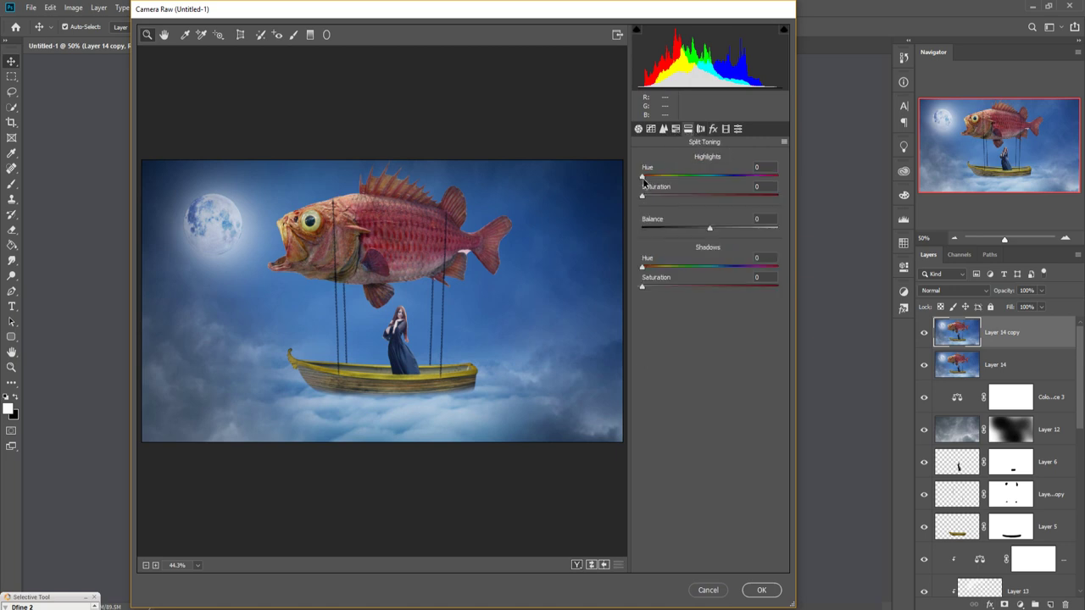
{"action": "mouse_move", "coordinate": [643, 175]}
{"action": "left_mouse_down"}
{"action": "mouse_move", "coordinate": [662, 176]}
{"action": "mouse_move", "coordinate": [670, 196]}
{"action": "left_mouse_up"}
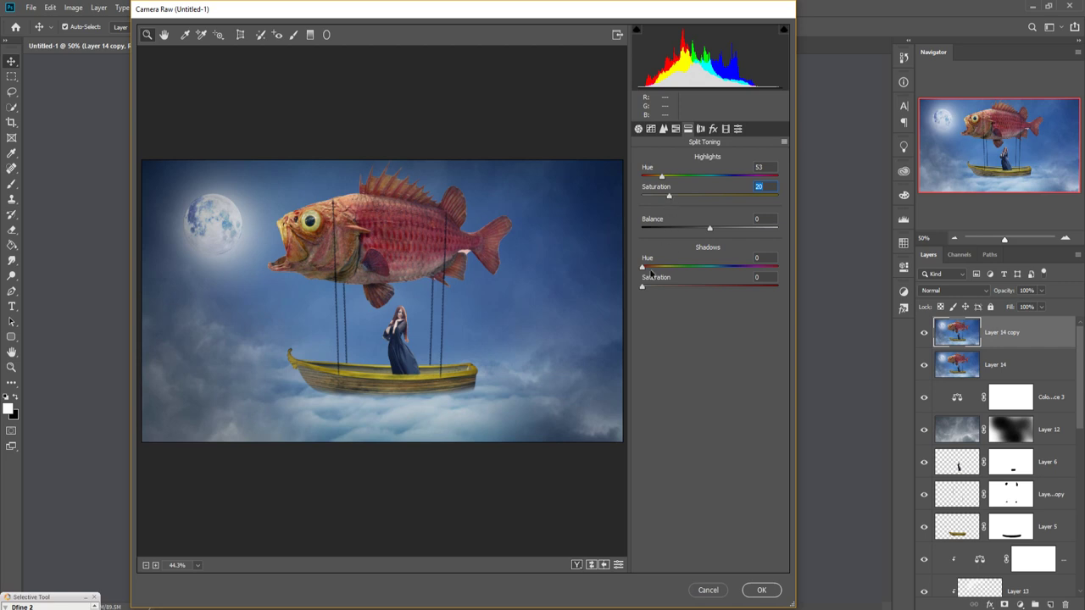
{"action": "left_click_drag", "start_coordinate": [643, 268], "coordinate": [714, 273]}
{"action": "left_click_drag", "start_coordinate": [643, 289], "coordinate": [662, 288]}
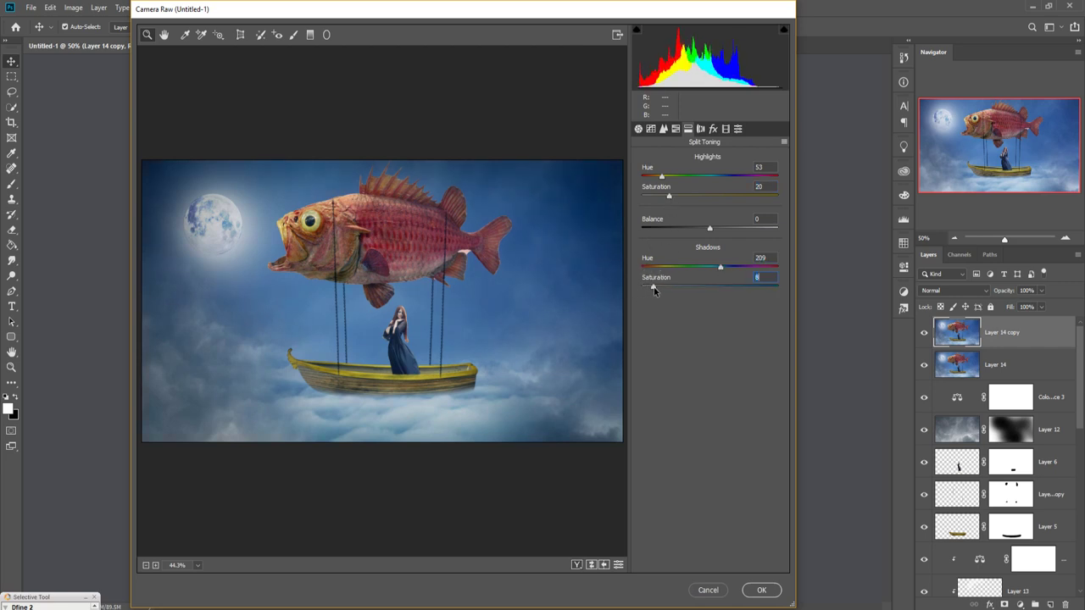
{"action": "left_click", "coordinate": [761, 591]}
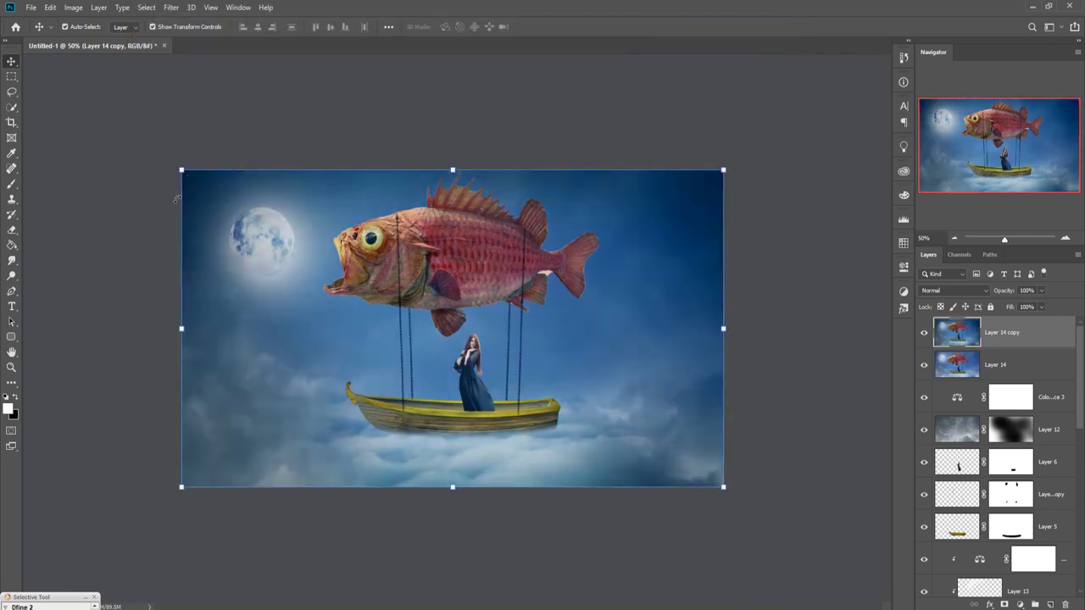
{"action": "left_click", "coordinate": [172, 8]}
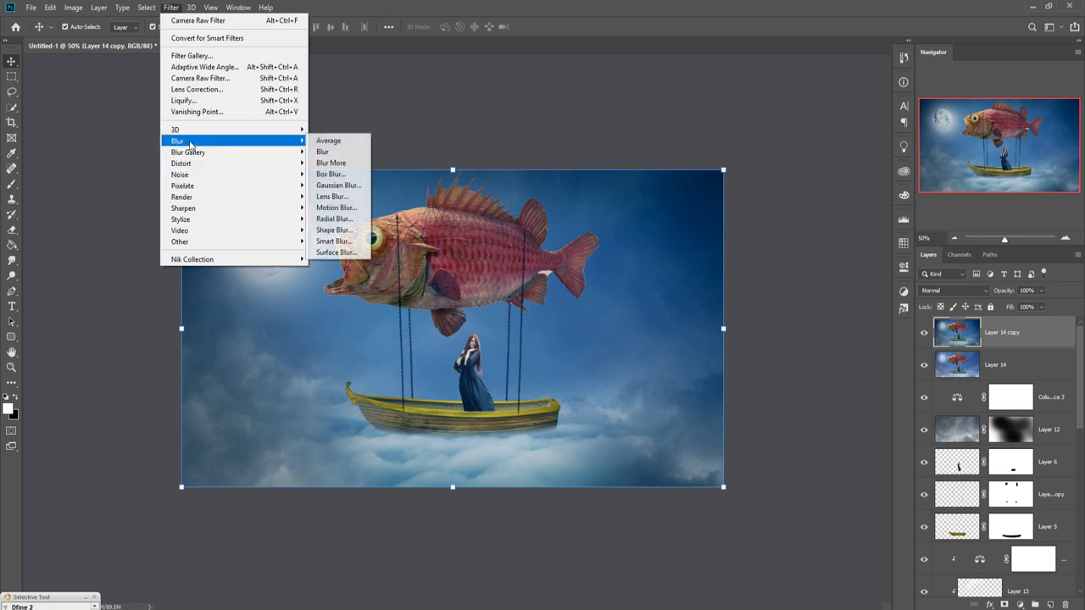
{"action": "mouse_move", "coordinate": [192, 260]}
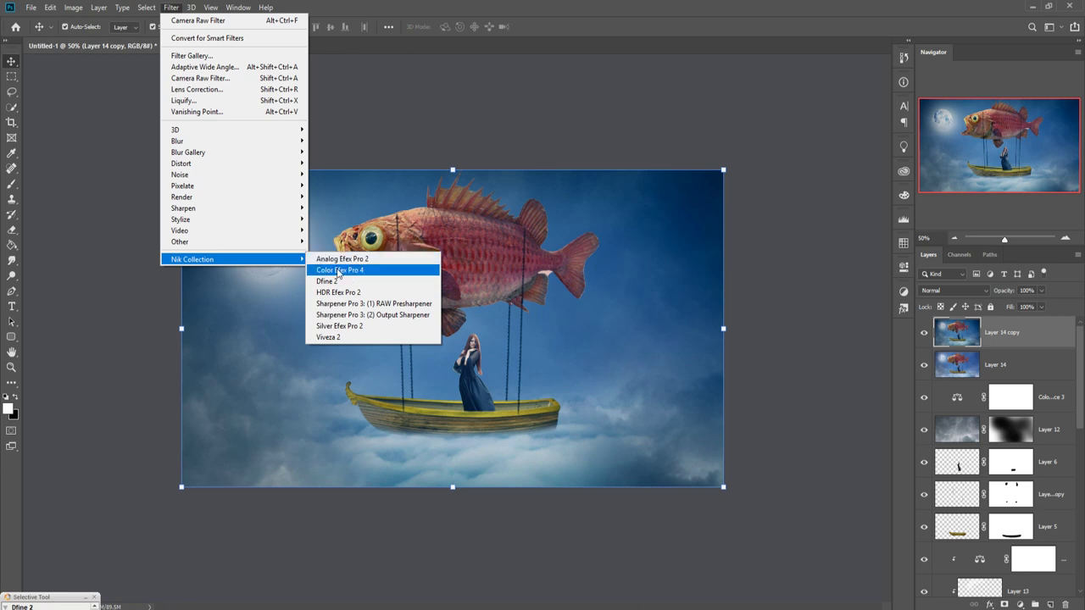
{"action": "left_click", "coordinate": [340, 269]}
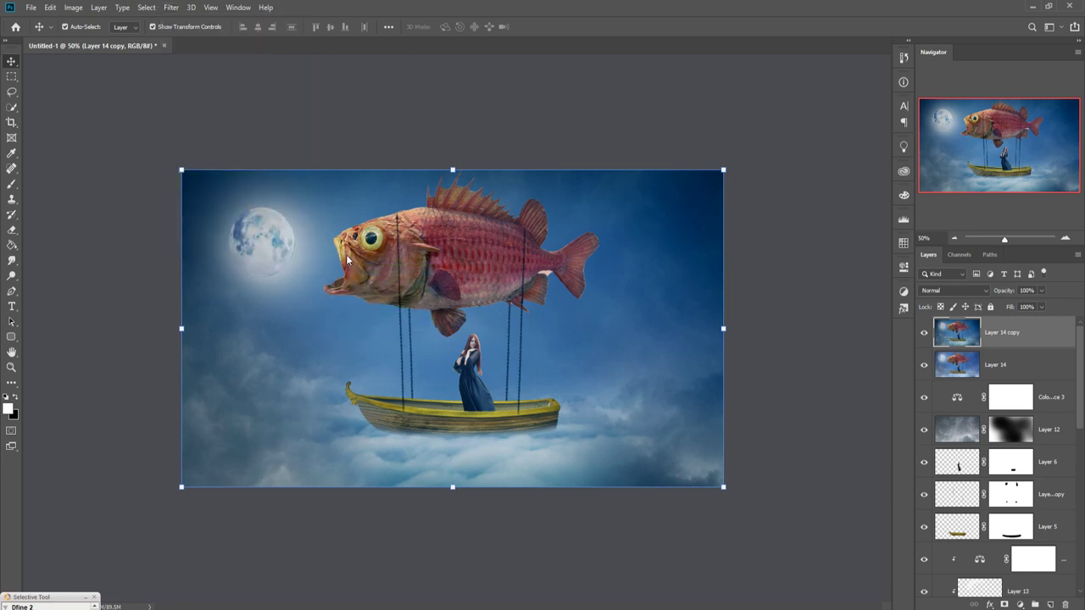
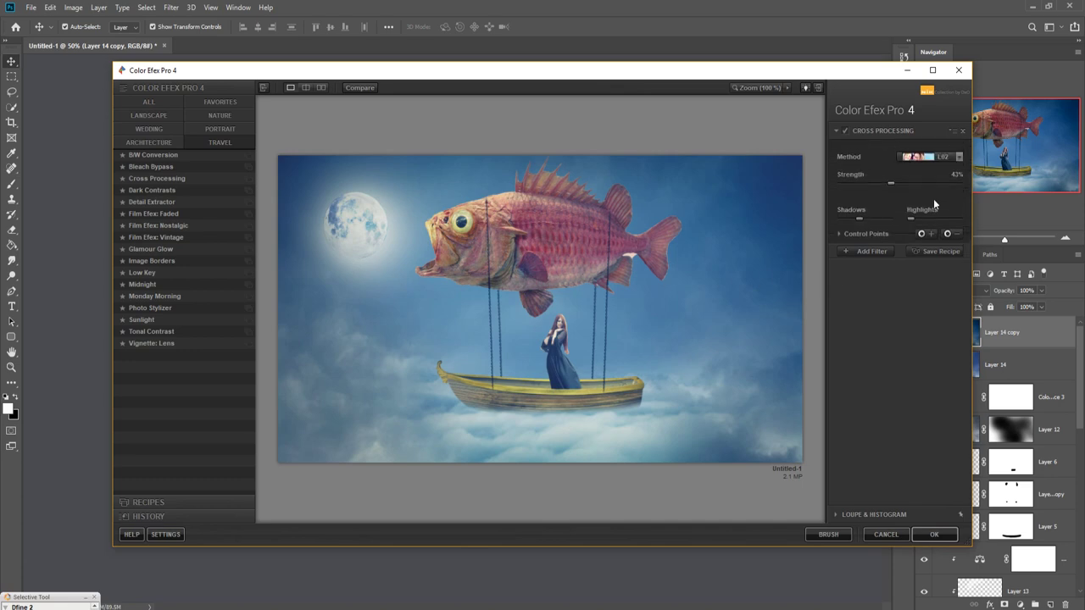
- Grade the composite with Cross Processing method L02 at about 31% strength, with slightly darkened shadows
{"action": "left_click", "coordinate": [959, 158]}
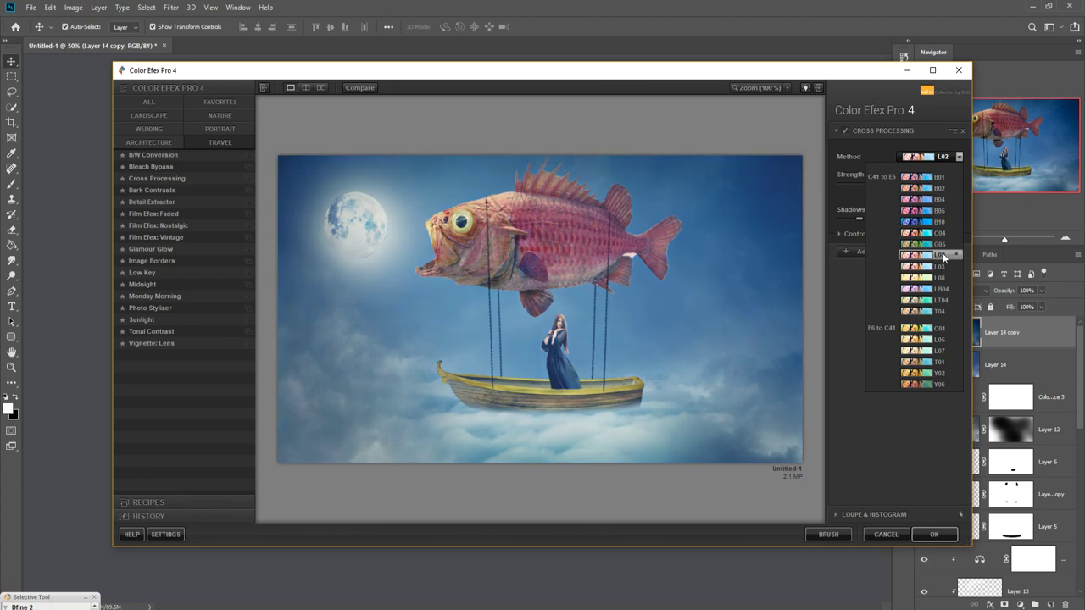
{"action": "left_click", "coordinate": [943, 254]}
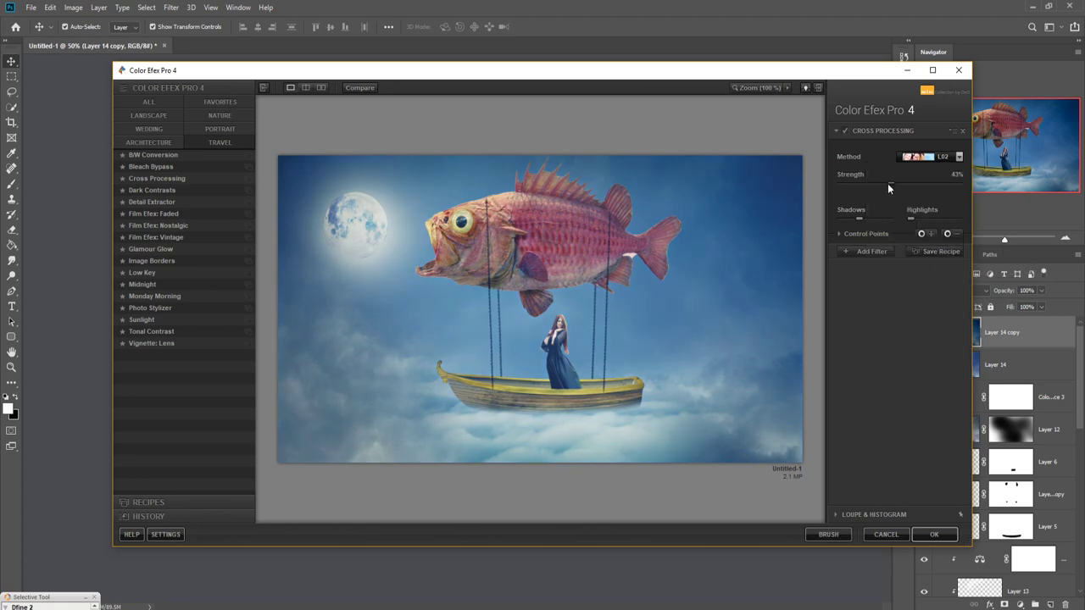
{"action": "mouse_move", "coordinate": [887, 183]}
{"action": "left_mouse_down"}
{"action": "mouse_move", "coordinate": [832, 184]}
{"action": "mouse_move", "coordinate": [885, 185]}
{"action": "left_mouse_up"}
{"action": "left_click_drag", "start_coordinate": [859, 219], "coordinate": [877, 223]}
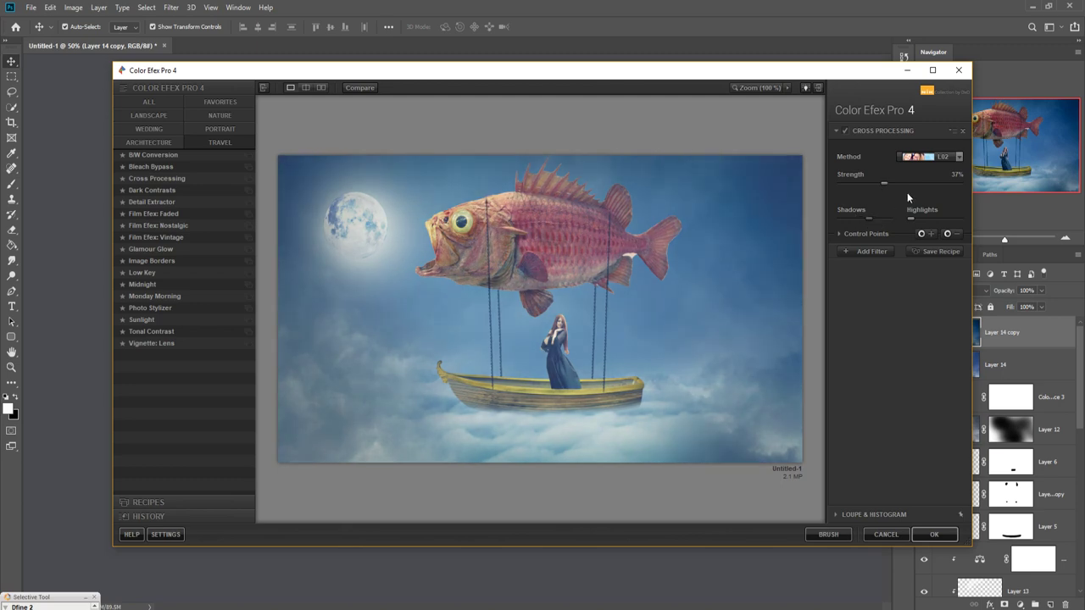
{"action": "left_click", "coordinate": [959, 158]}
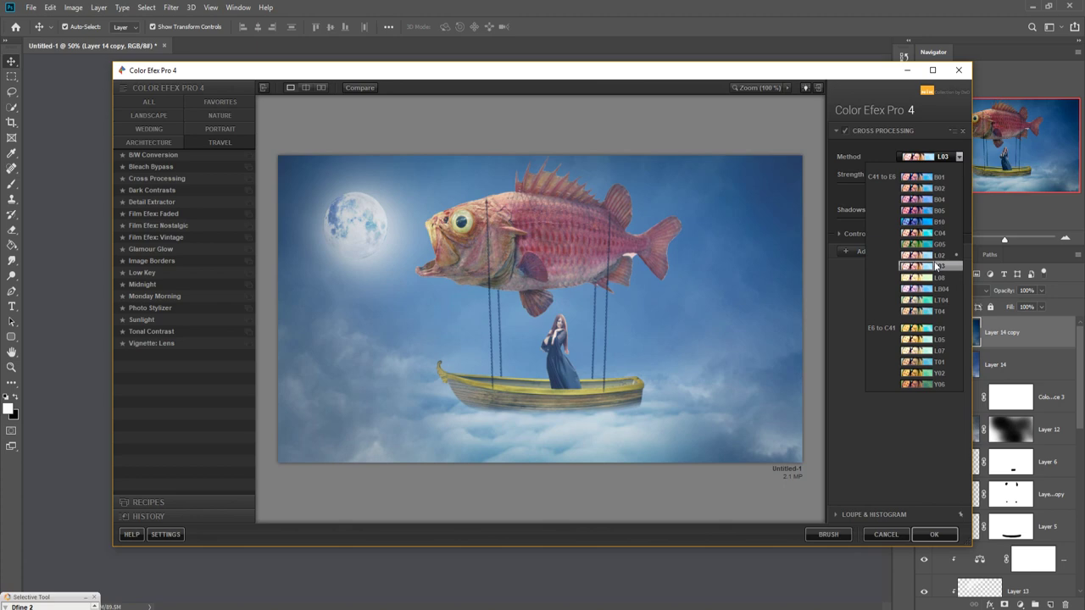
{"action": "left_click", "coordinate": [936, 266]}
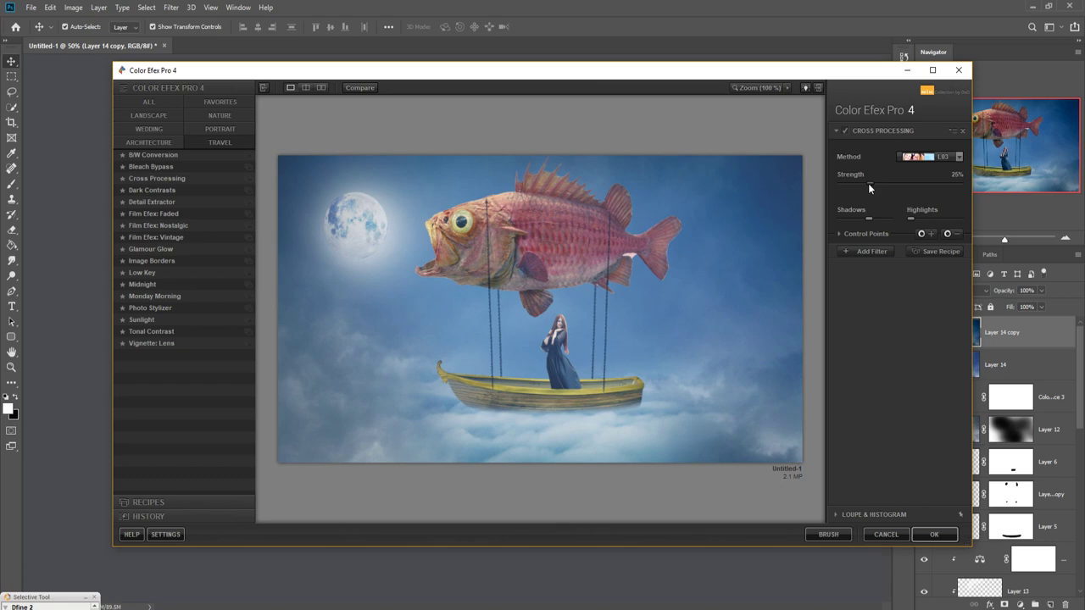
{"action": "left_click", "coordinate": [958, 158]}
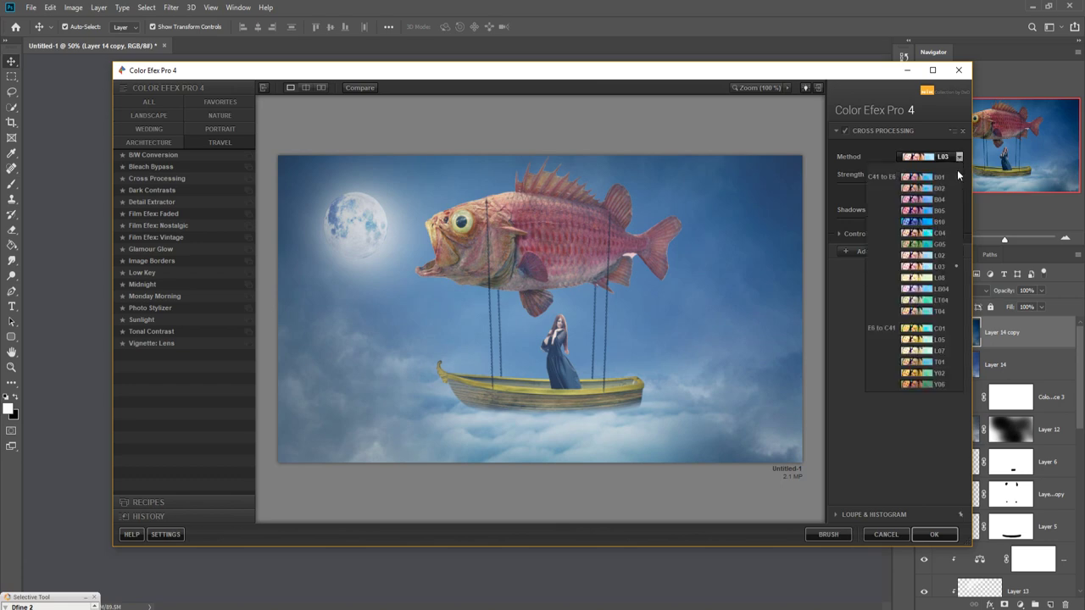
{"action": "left_click", "coordinate": [938, 256]}
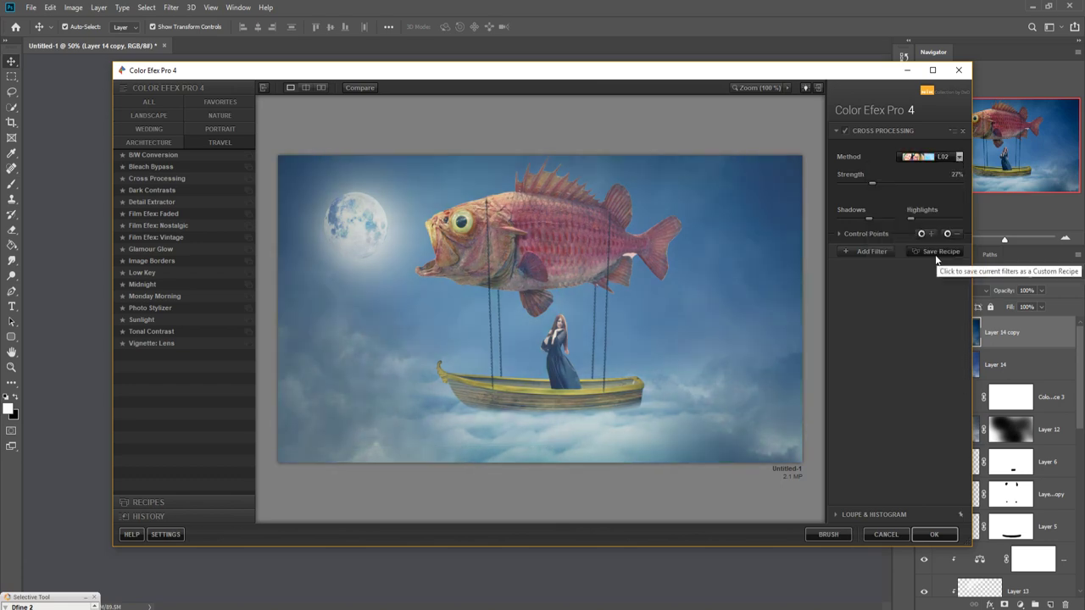
{"action": "left_click_drag", "start_coordinate": [869, 216], "coordinate": [858, 218]}
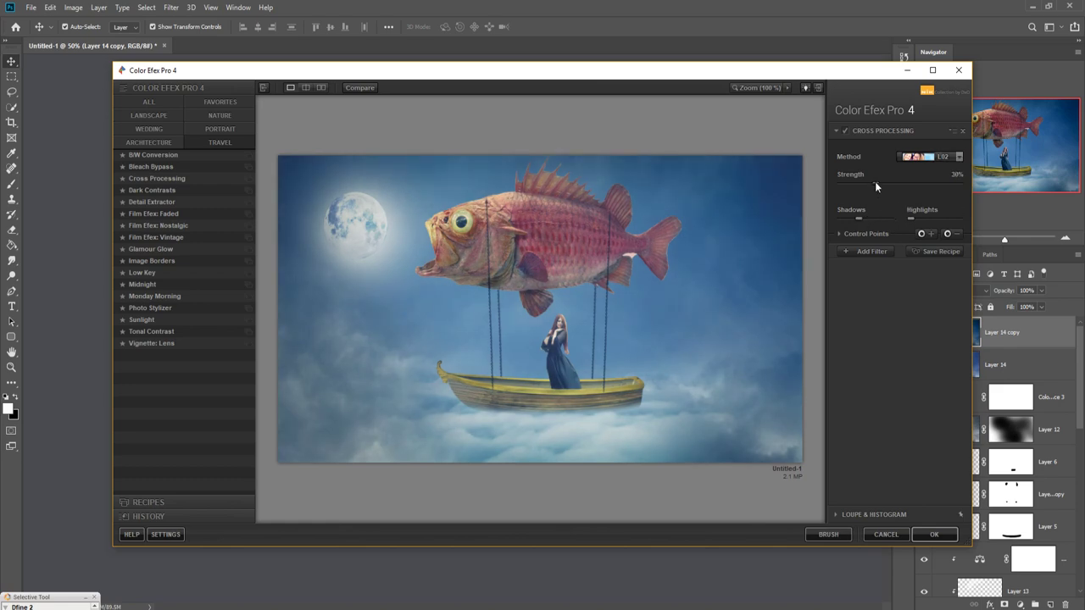
{"action": "left_click", "coordinate": [932, 535]}
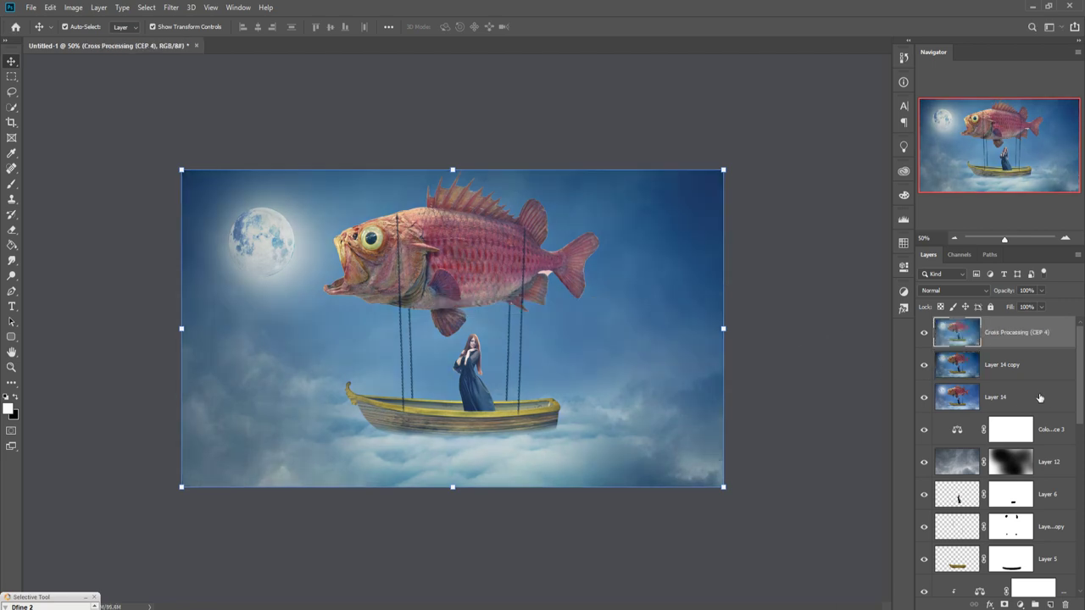
- Float the full moon image and drag it into the composite as a new layer
{"action": "left_click", "coordinate": [487, 46]}
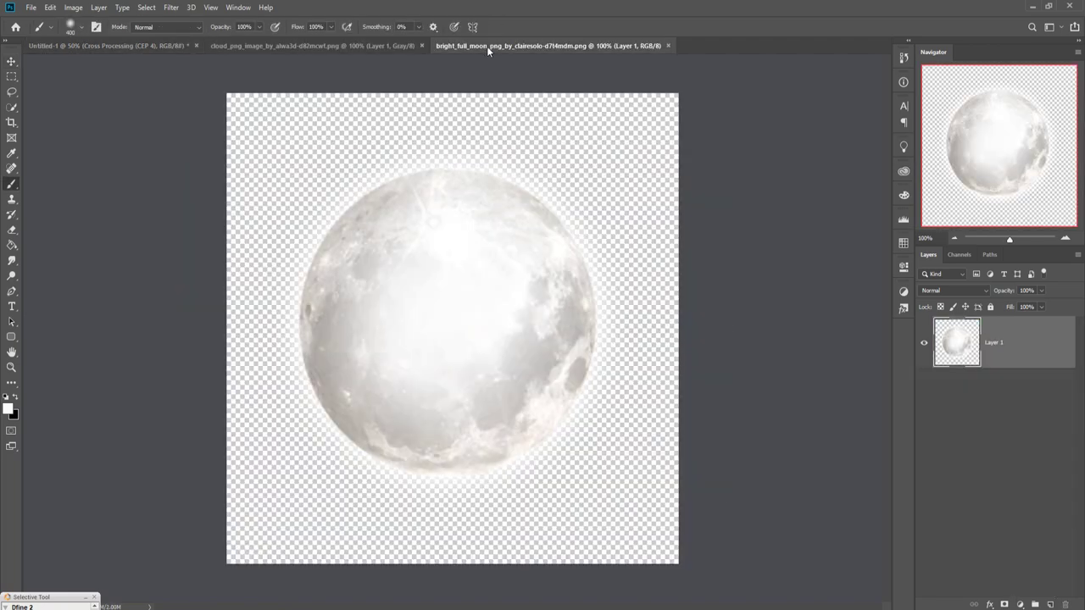
{"action": "left_click_drag", "start_coordinate": [486, 46], "coordinate": [484, 64]}
{"action": "left_click", "coordinate": [11, 61]}
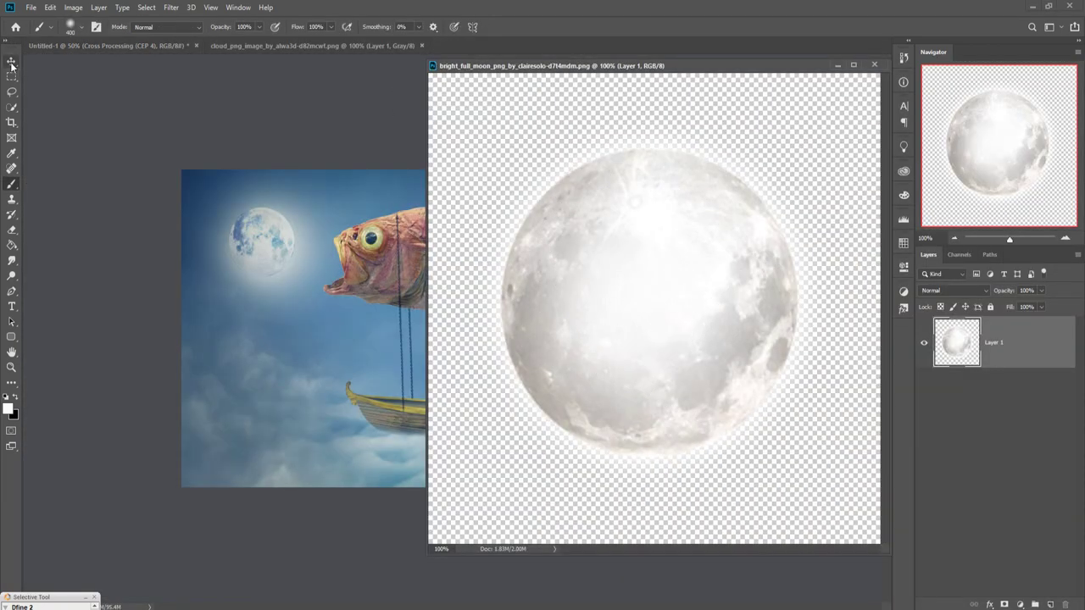
{"action": "mouse_move", "coordinate": [695, 276]}
{"action": "left_mouse_down"}
{"action": "mouse_move", "coordinate": [537, 294]}
{"action": "mouse_move", "coordinate": [269, 224]}
{"action": "left_mouse_up"}
- Scale the moon to about 45% and position it in the upper-left sky
{"action": "left_click", "coordinate": [838, 64]}
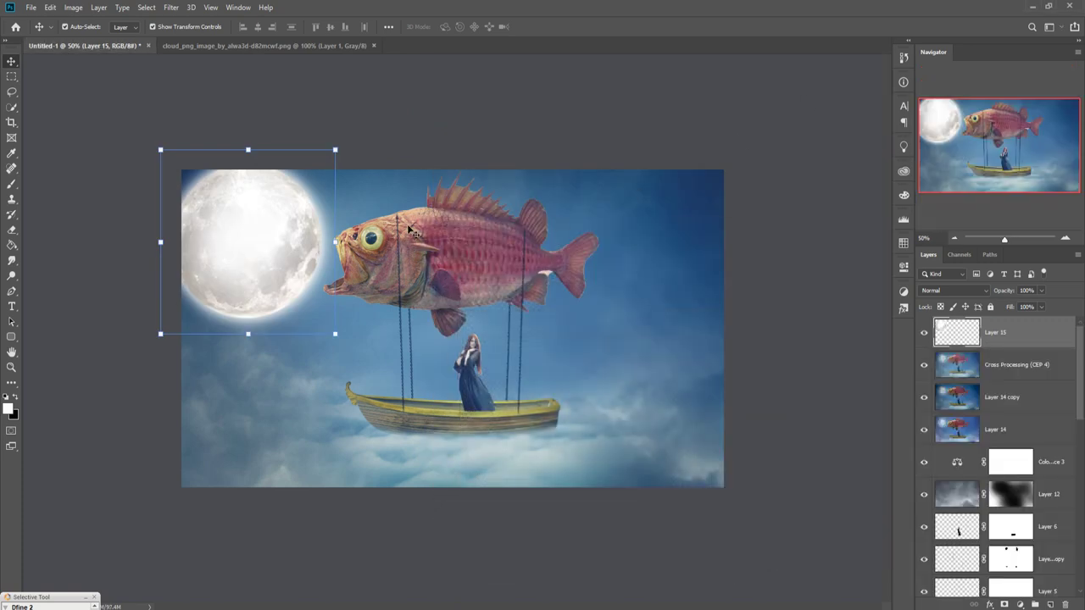
{"action": "mouse_move", "coordinate": [335, 150]}
{"action": "left_mouse_down"}
{"action": "mouse_move", "coordinate": [307, 198]}
{"action": "mouse_move", "coordinate": [251, 239]}
{"action": "left_mouse_up"}
{"action": "left_click_drag", "start_coordinate": [215, 293], "coordinate": [271, 248]}
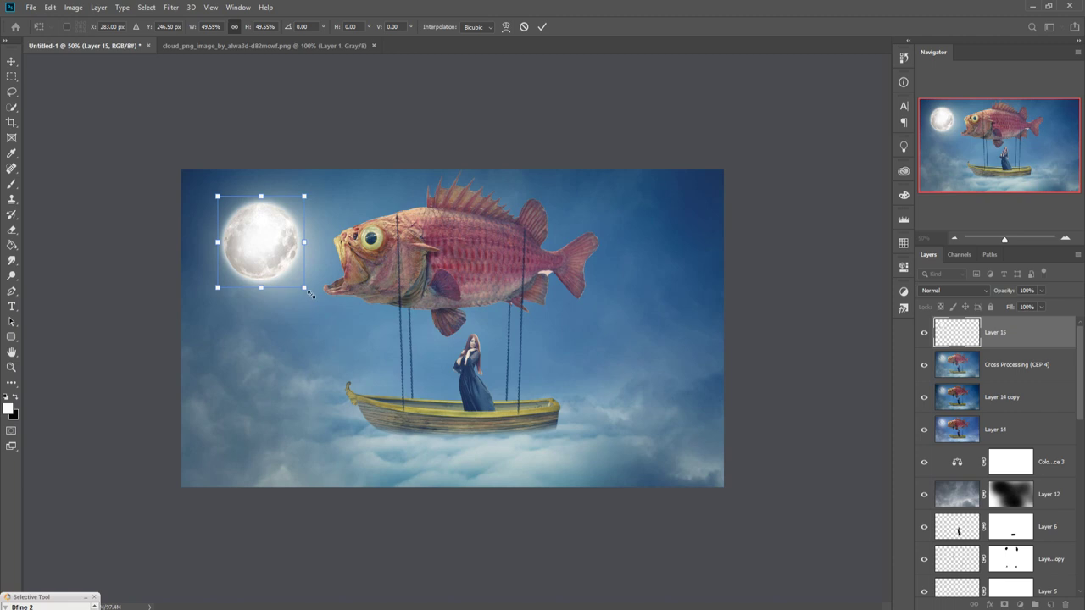
{"action": "left_click_drag", "start_coordinate": [311, 294], "coordinate": [270, 251]}
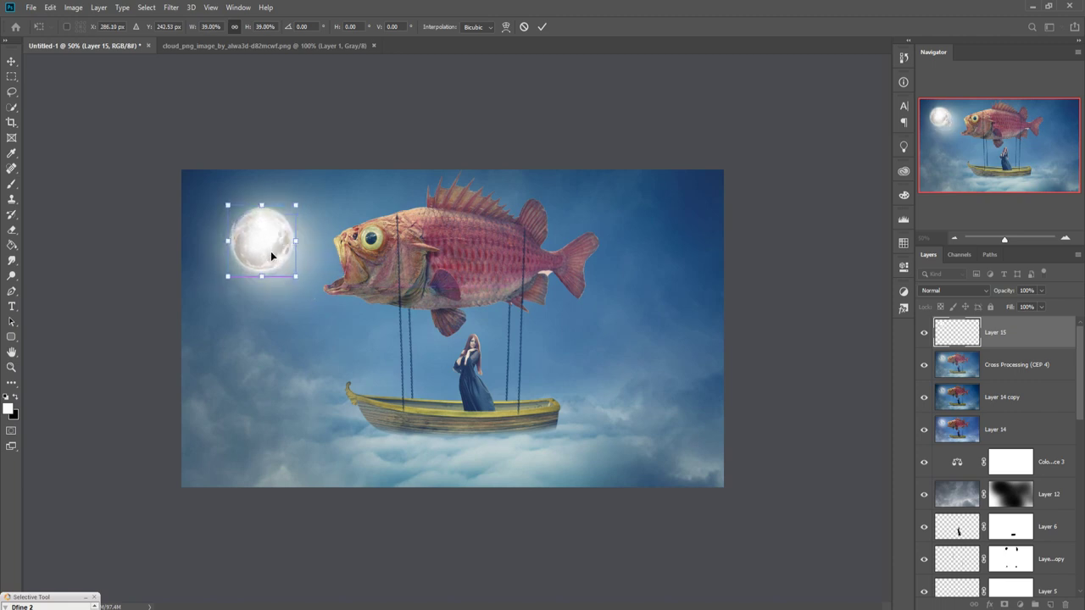
{"action": "left_click_drag", "start_coordinate": [235, 214], "coordinate": [231, 210]}
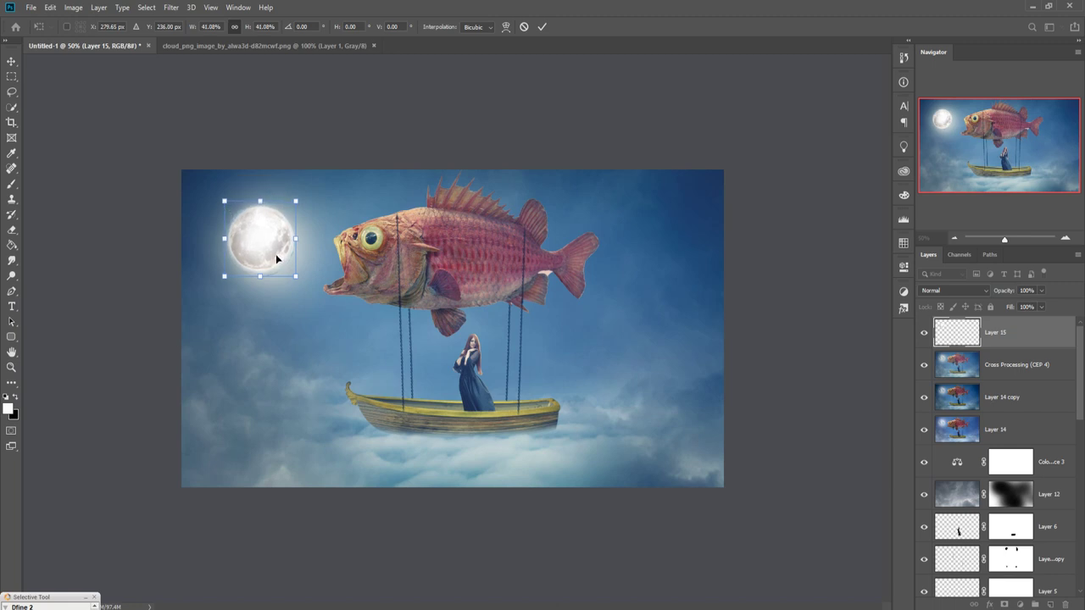
{"action": "left_click_drag", "start_coordinate": [302, 285], "coordinate": [307, 288]}
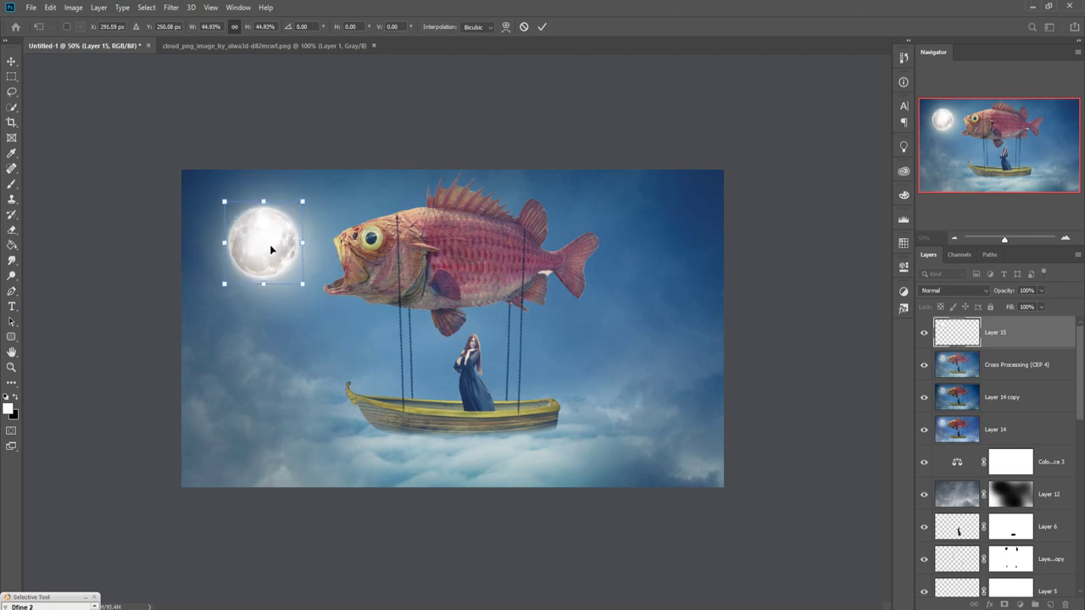
{"action": "left_click", "coordinate": [542, 26]}
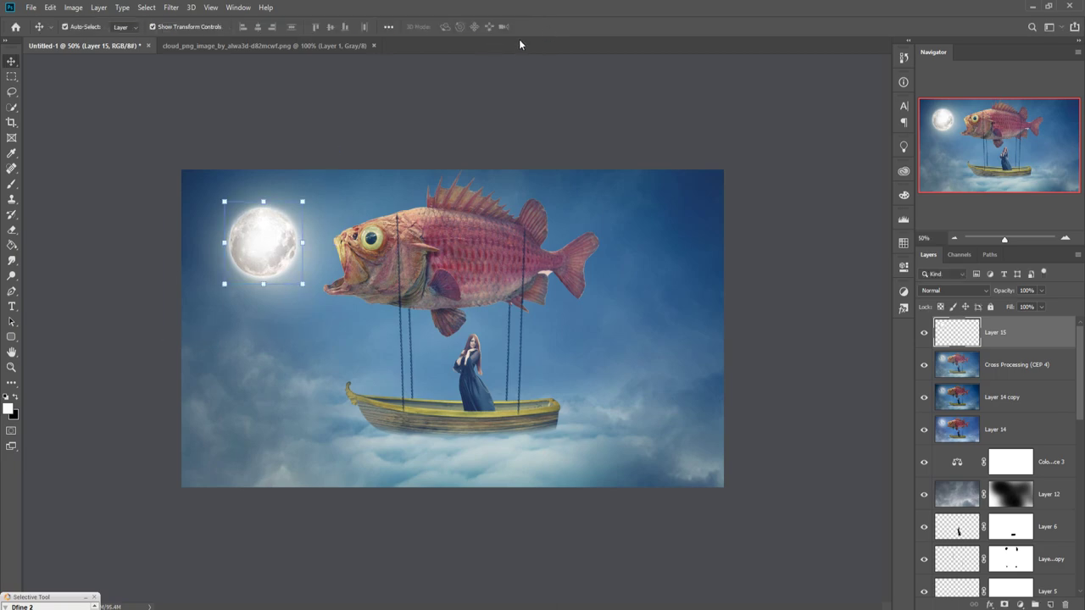
- Bring the cloud image into the composite, enlarged to about 119%, beside the fish's tail
{"action": "left_click", "coordinate": [274, 42]}
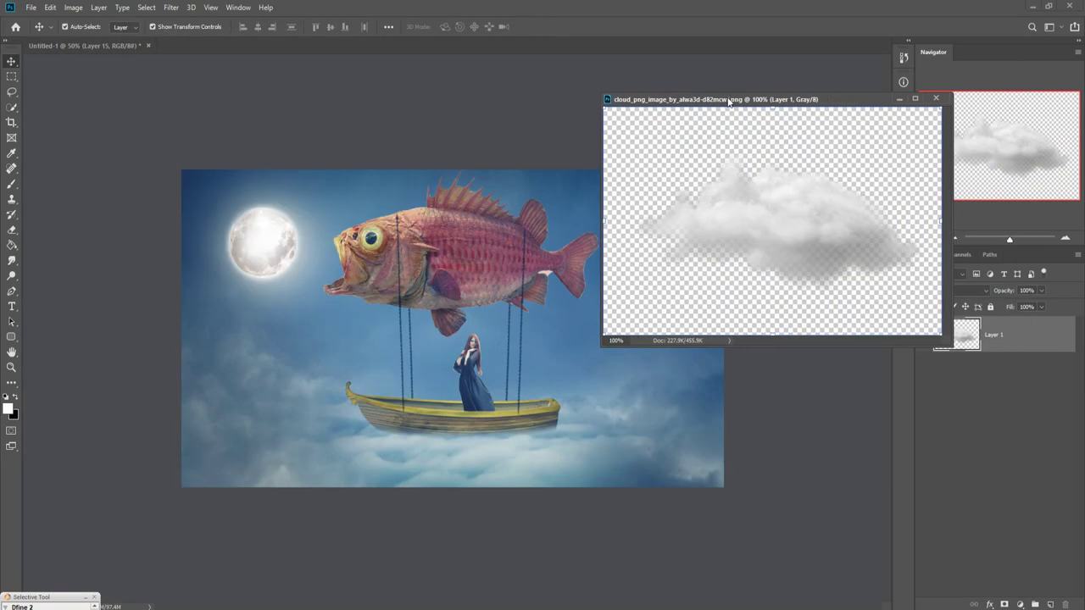
{"action": "left_click_drag", "start_coordinate": [278, 45], "coordinate": [747, 102]}
{"action": "left_click_drag", "start_coordinate": [805, 234], "coordinate": [568, 227]}
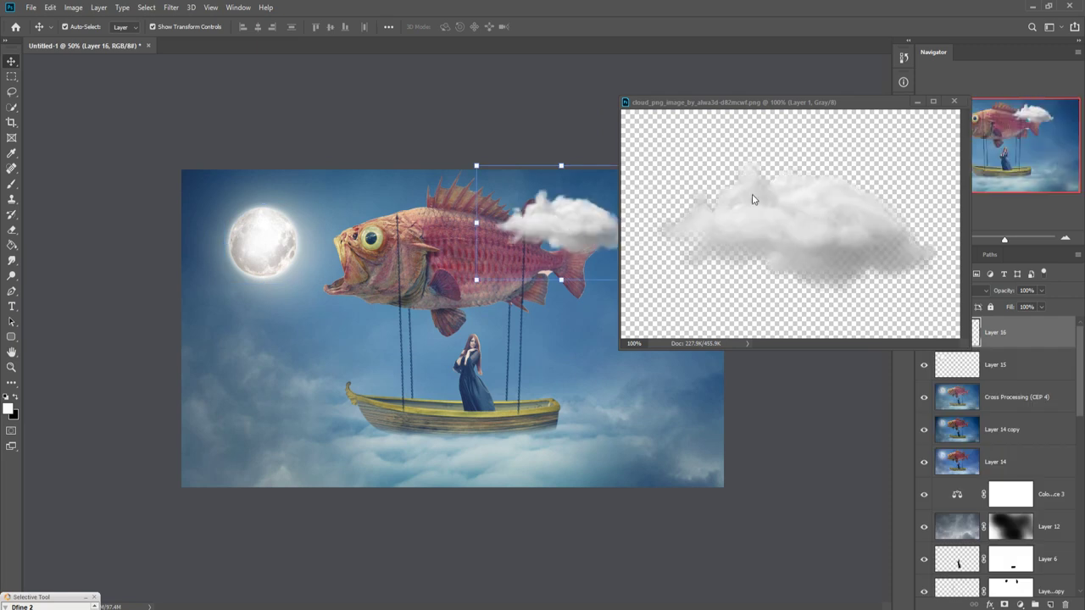
{"action": "left_click", "coordinate": [916, 103]}
{"action": "key", "text": "ctrl+t"}
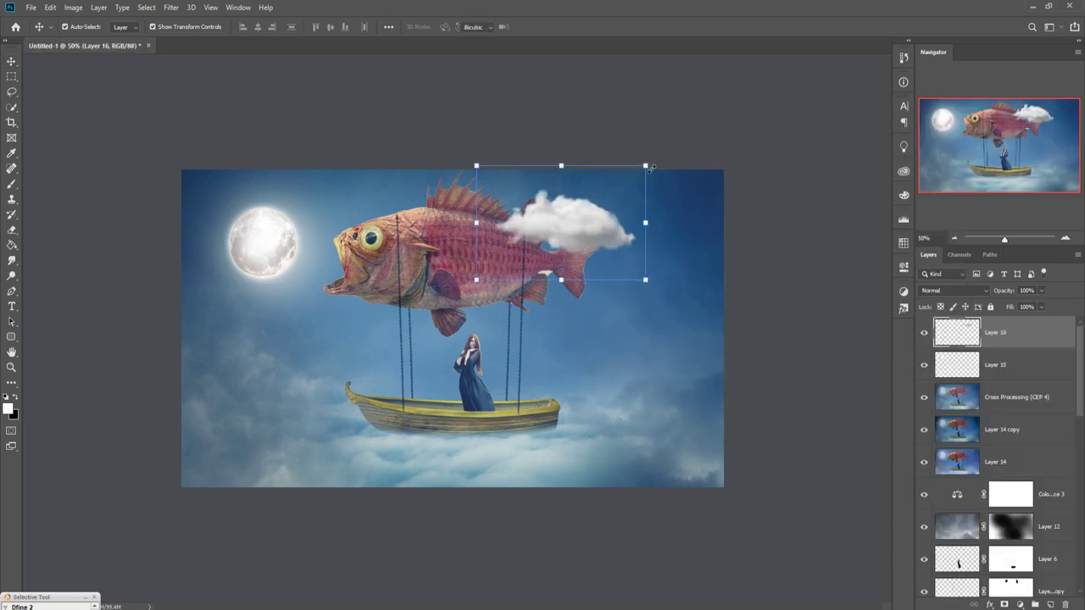
{"action": "left_click_drag", "start_coordinate": [645, 165], "coordinate": [678, 141]}
{"action": "mouse_move", "coordinate": [610, 213]}
{"action": "left_mouse_down"}
{"action": "mouse_move", "coordinate": [669, 221]}
{"action": "mouse_move", "coordinate": [666, 209]}
{"action": "mouse_move", "coordinate": [648, 242]}
{"action": "left_mouse_up"}
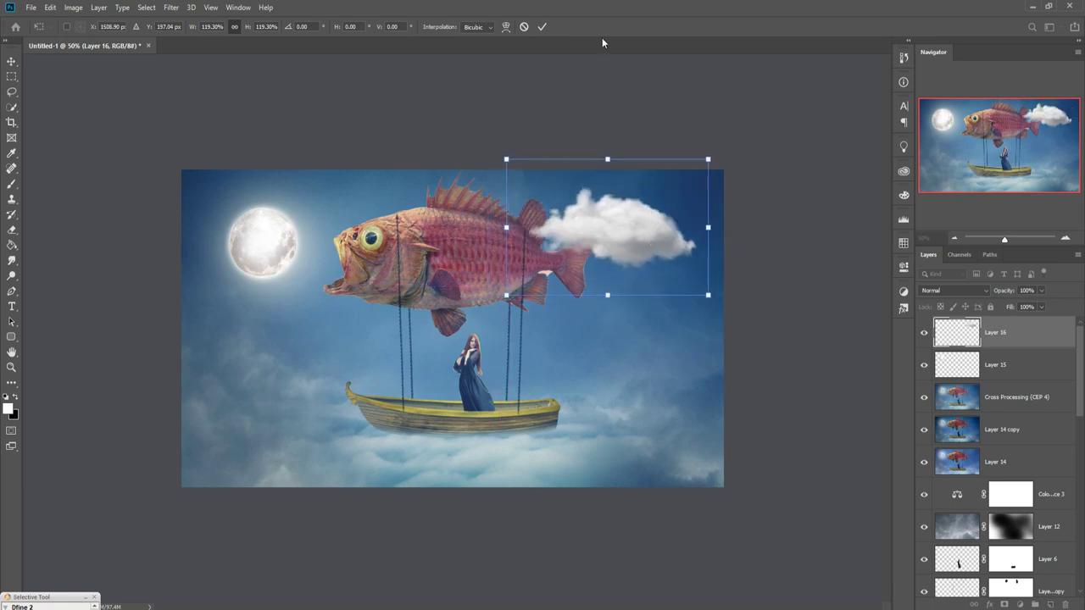
{"action": "left_click", "coordinate": [541, 28]}
- Duplicate the cloud layer and move the copy to the lower left
{"action": "right_click", "coordinate": [1025, 329]}
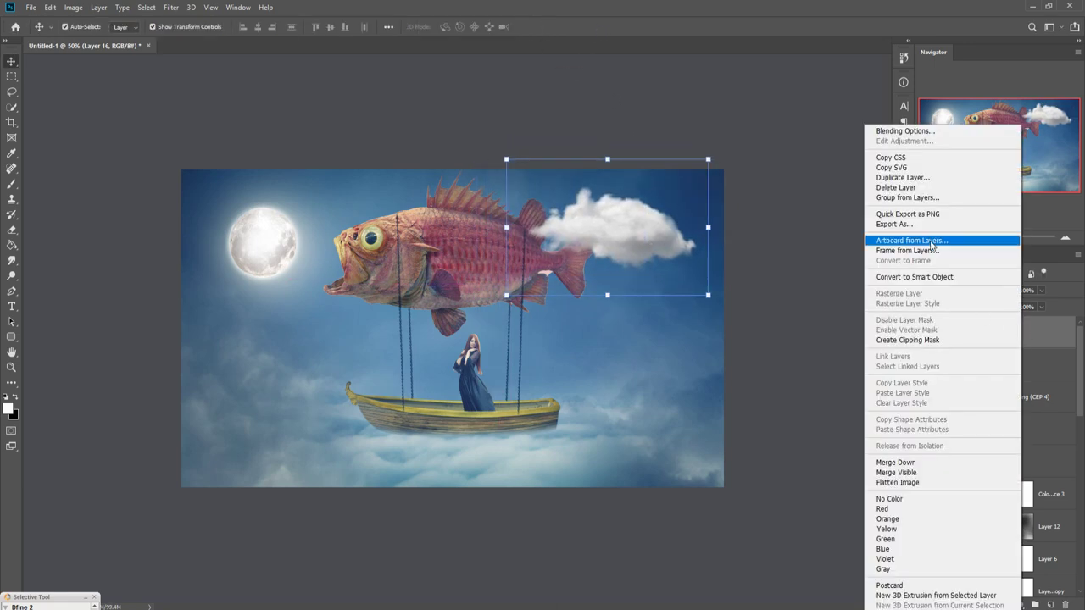
{"action": "left_click", "coordinate": [903, 177]}
{"action": "left_click", "coordinate": [634, 173]}
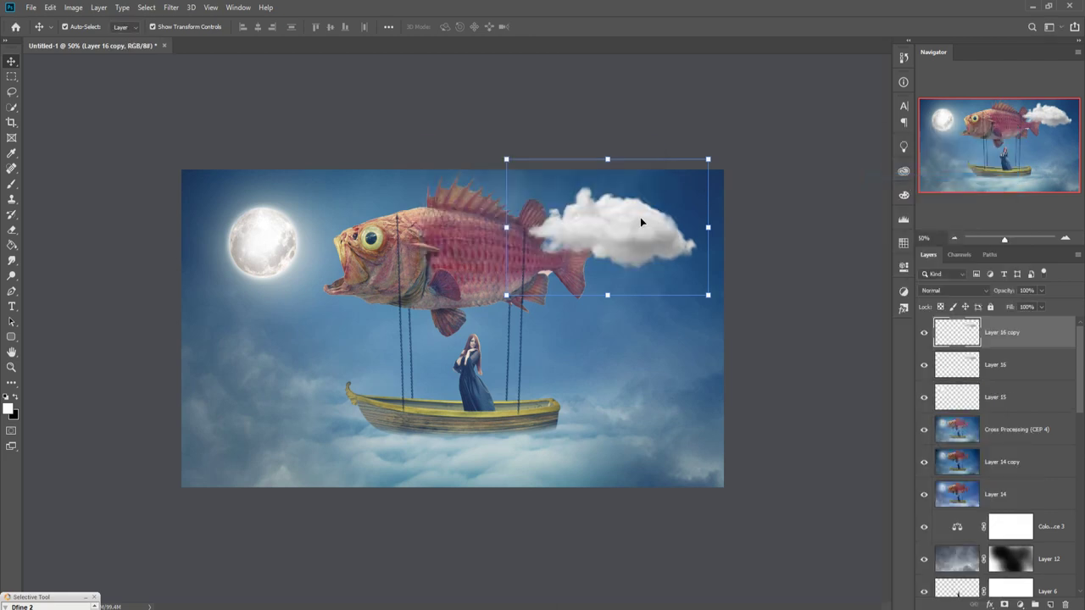
{"action": "left_click_drag", "start_coordinate": [637, 223], "coordinate": [338, 337]}
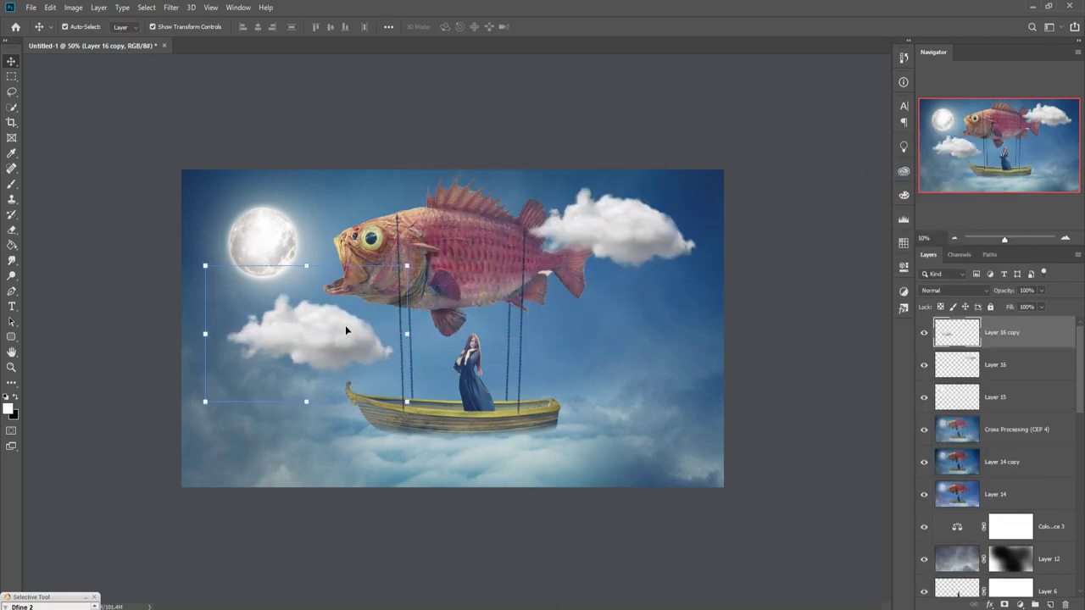
{"action": "left_click_drag", "start_coordinate": [338, 338], "coordinate": [319, 332]}
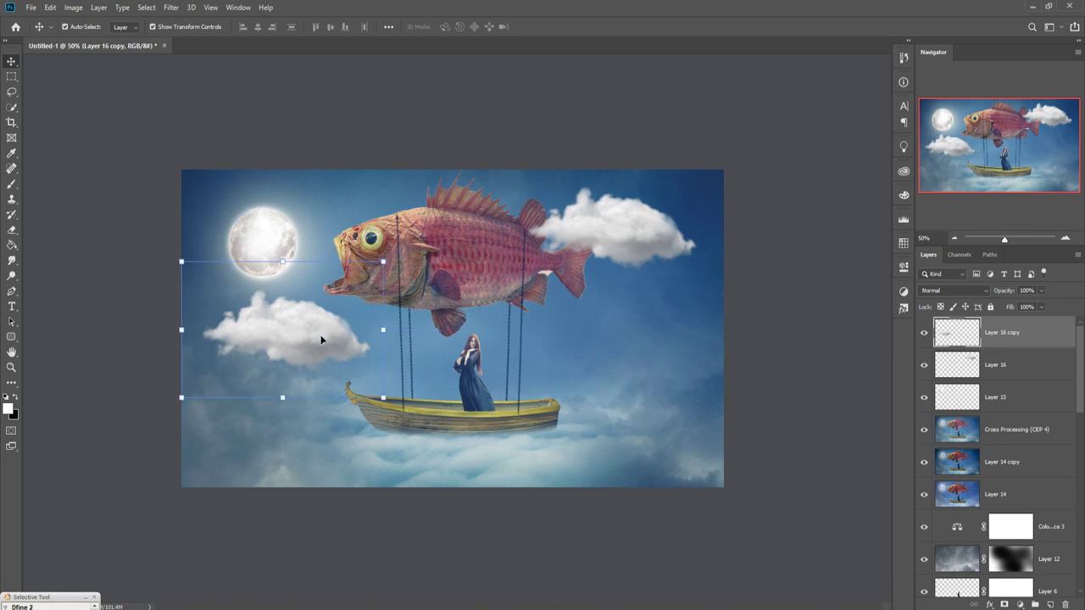
- Duplicate the cloud again, shrink it to 49.7%, and place it beside the boat's stern
{"action": "right_click", "coordinate": [1026, 337]}
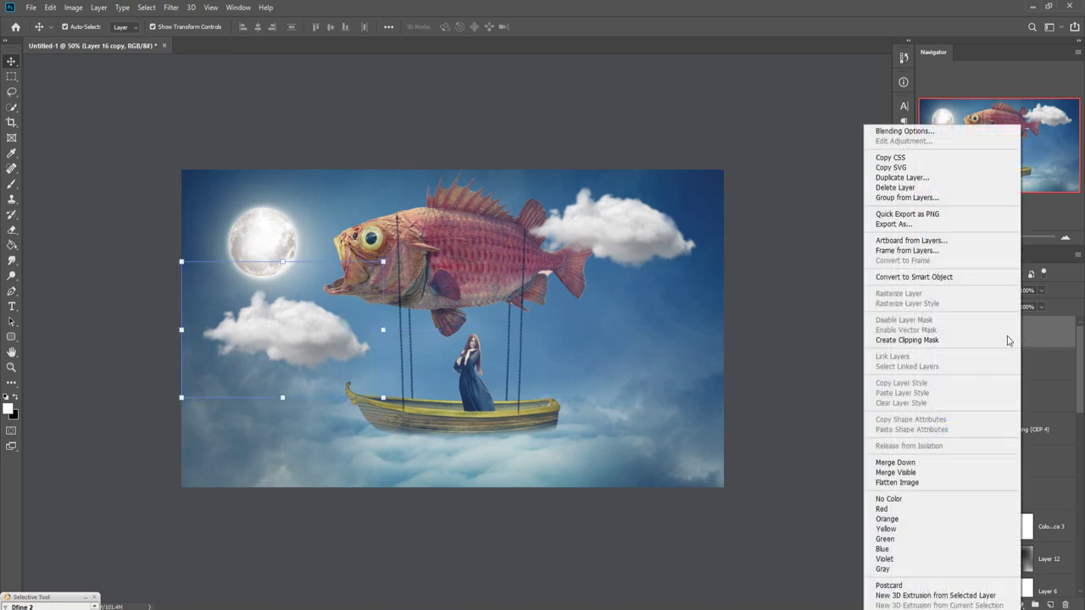
{"action": "left_click", "coordinate": [890, 178]}
{"action": "left_click", "coordinate": [636, 176]}
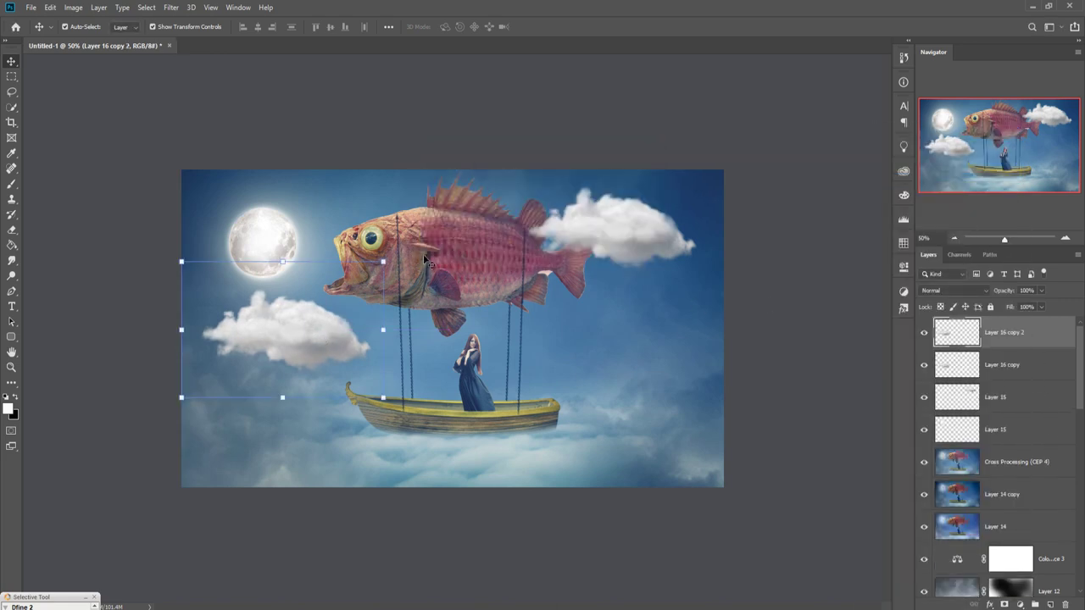
{"action": "left_click_drag", "start_coordinate": [313, 325], "coordinate": [643, 325]}
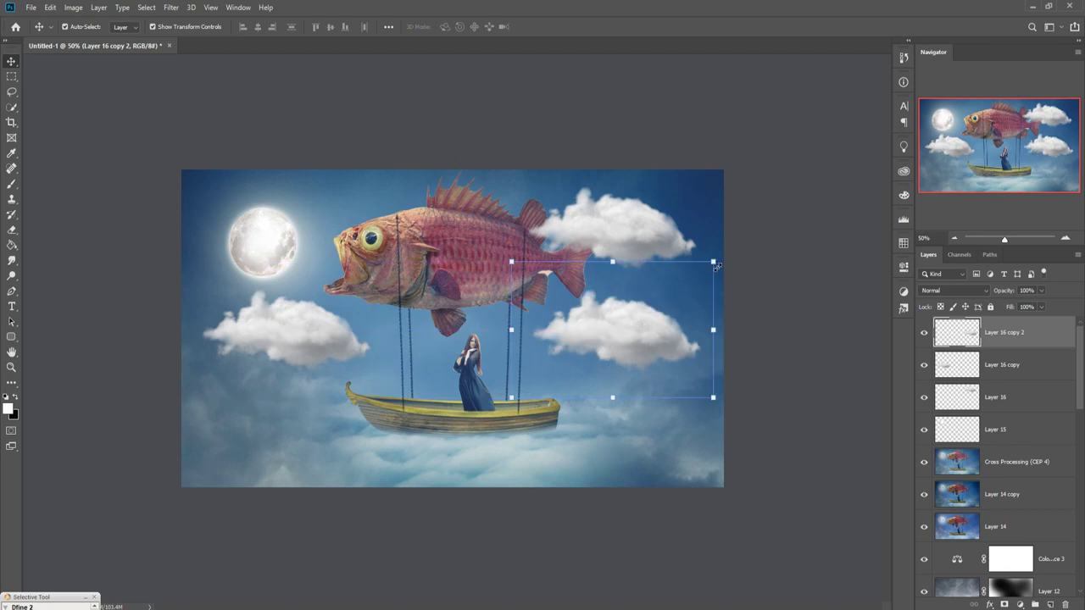
{"action": "mouse_move", "coordinate": [715, 263]}
{"action": "left_mouse_down"}
{"action": "mouse_move", "coordinate": [679, 309]}
{"action": "mouse_move", "coordinate": [598, 363]}
{"action": "mouse_move", "coordinate": [607, 329]}
{"action": "mouse_move", "coordinate": [613, 399]}
{"action": "mouse_move", "coordinate": [587, 398]}
{"action": "mouse_move", "coordinate": [613, 404]}
{"action": "left_mouse_up"}
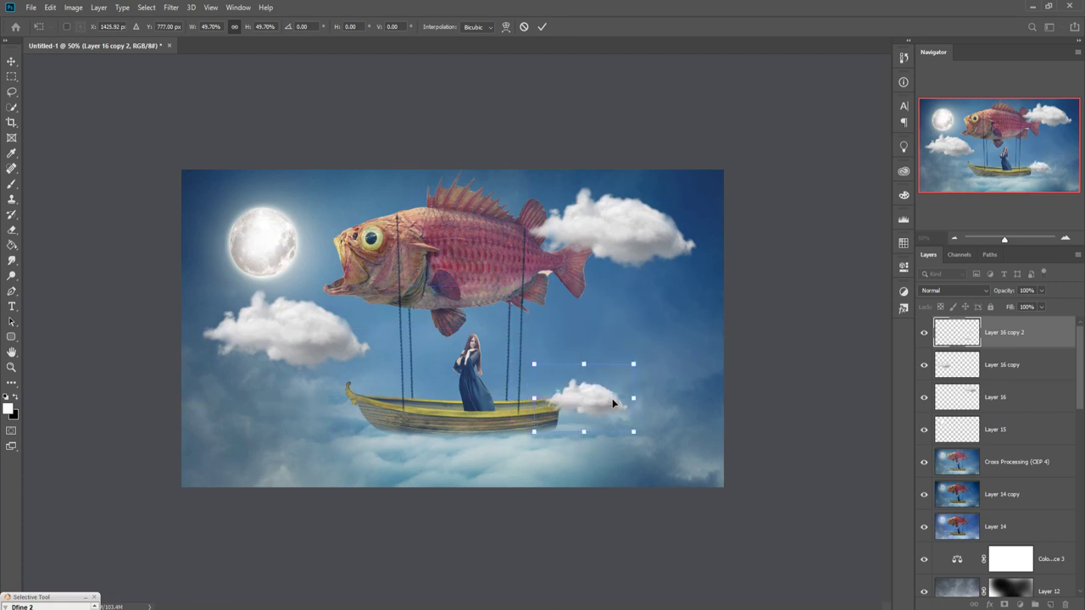
- Add a fourth cloud copy scaled to 37.76%, just left of the woman between the ropes
{"action": "left_click", "coordinate": [543, 27]}
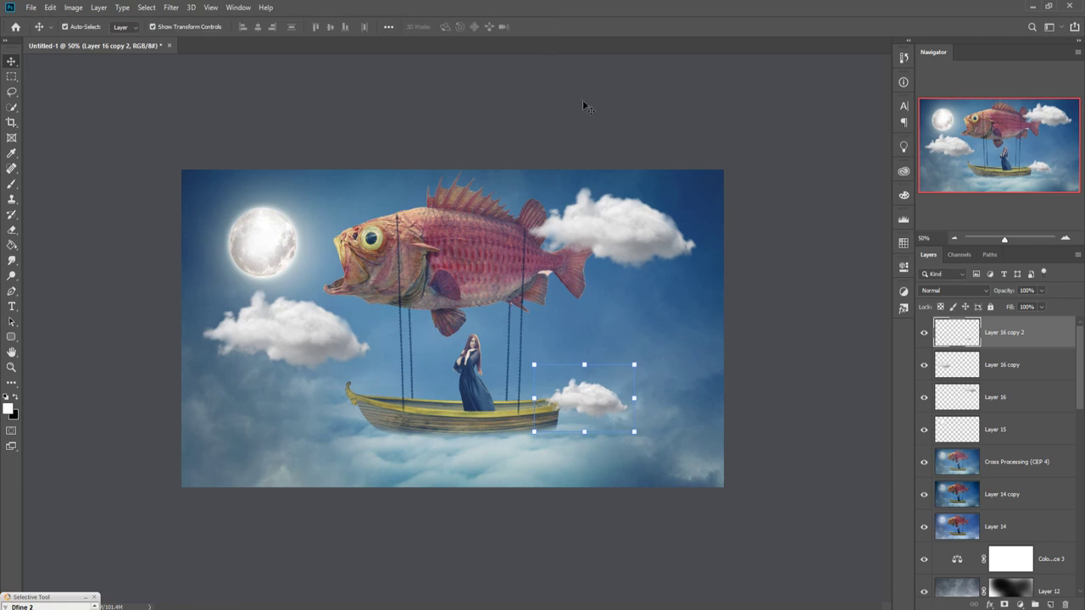
{"action": "right_click", "coordinate": [1014, 333]}
{"action": "left_click", "coordinate": [893, 177]}
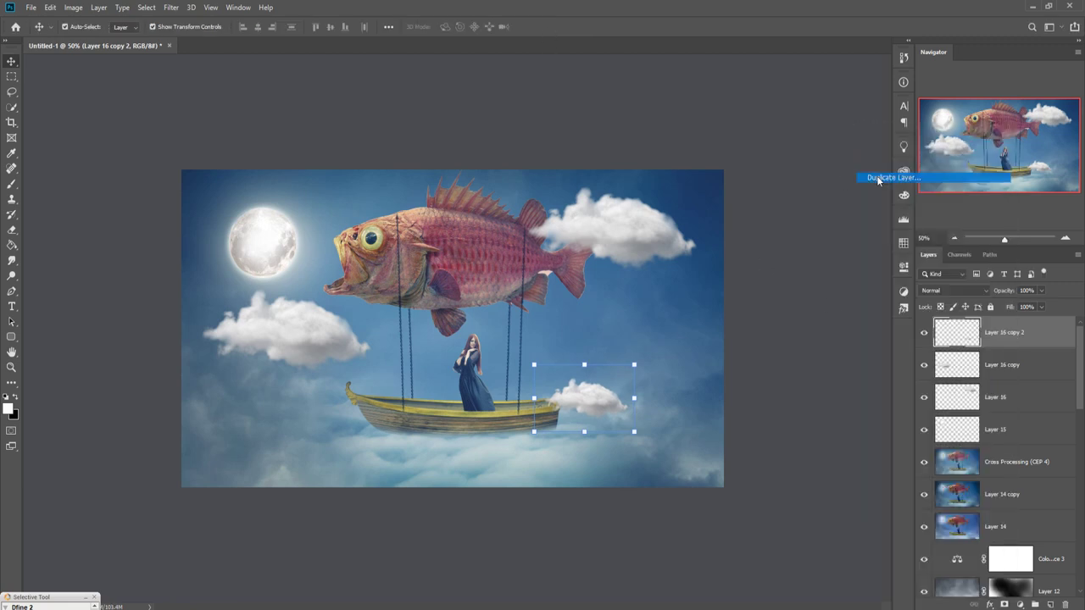
{"action": "left_click", "coordinate": [635, 175]}
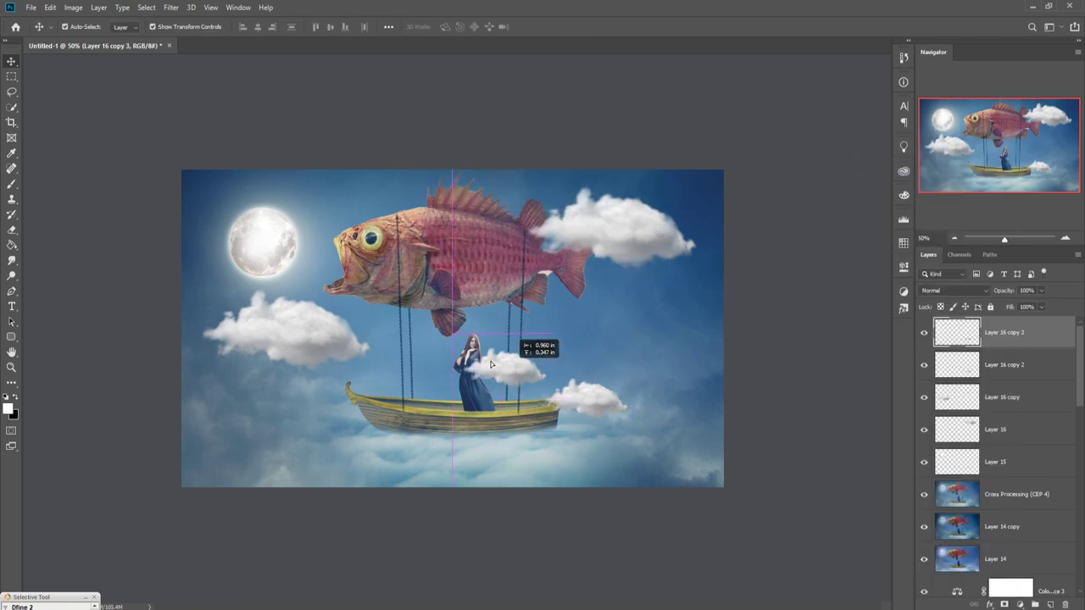
{"action": "mouse_move", "coordinate": [629, 398]}
{"action": "left_mouse_down"}
{"action": "mouse_move", "coordinate": [479, 345]}
{"action": "mouse_move", "coordinate": [414, 360]}
{"action": "mouse_move", "coordinate": [427, 352]}
{"action": "left_mouse_up"}
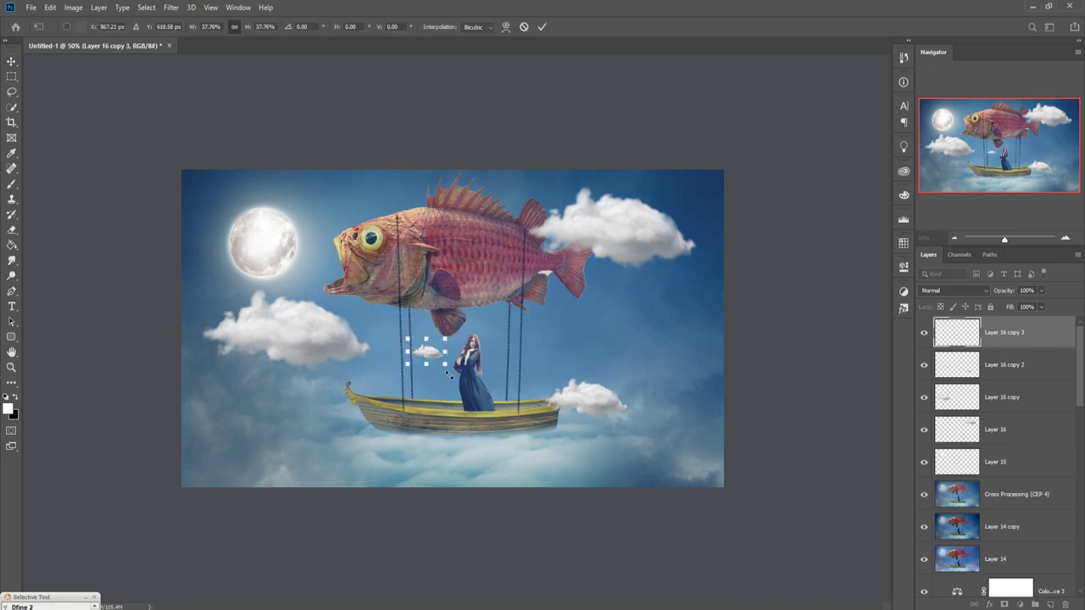
{"action": "left_click", "coordinate": [544, 28]}
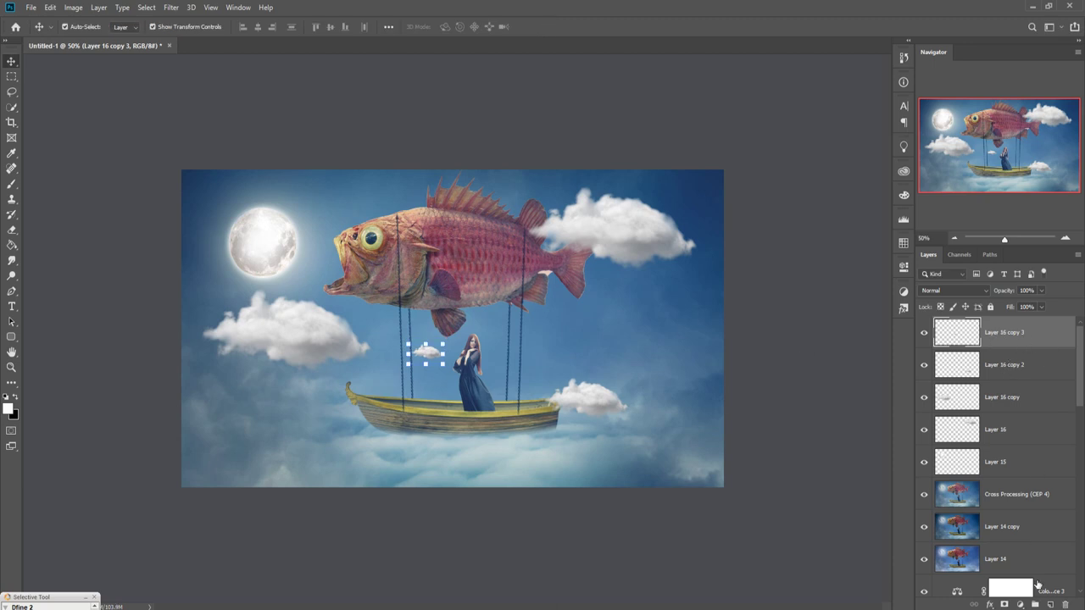
{"action": "left_click", "coordinate": [1020, 605]}
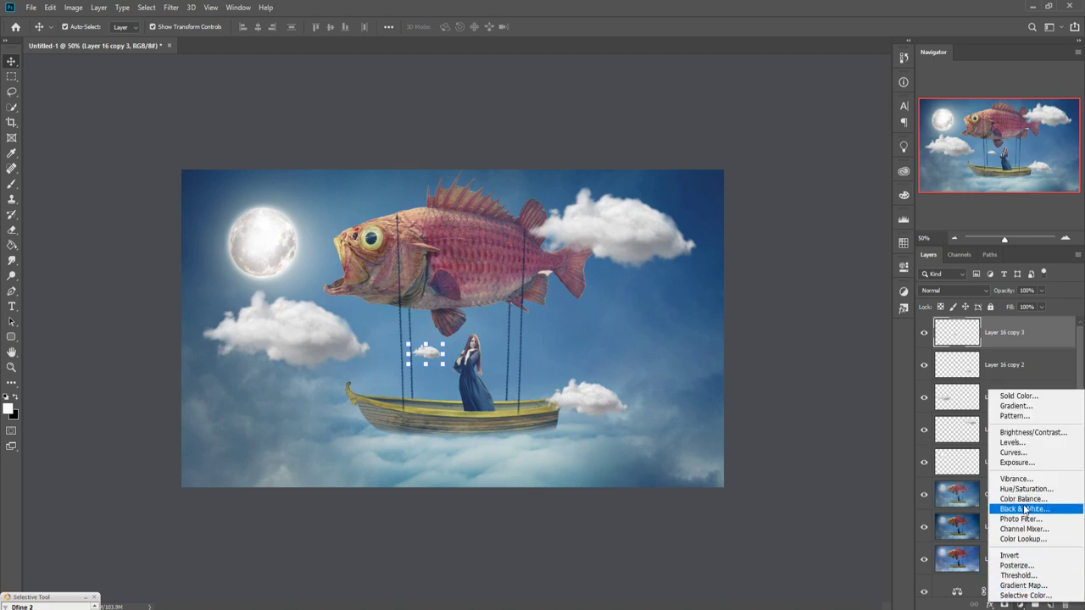
{"action": "left_click", "coordinate": [373, 157]}
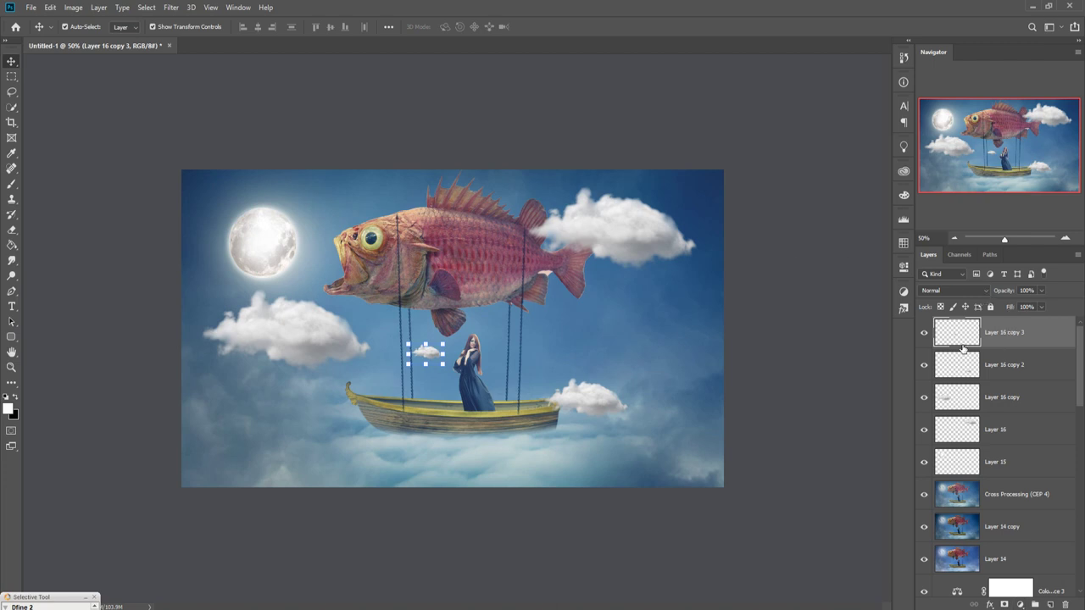
- Stamp all visible layers into Layer 17 and duplicate it
{"action": "key", "text": "ctrl+shift+alt+e"}
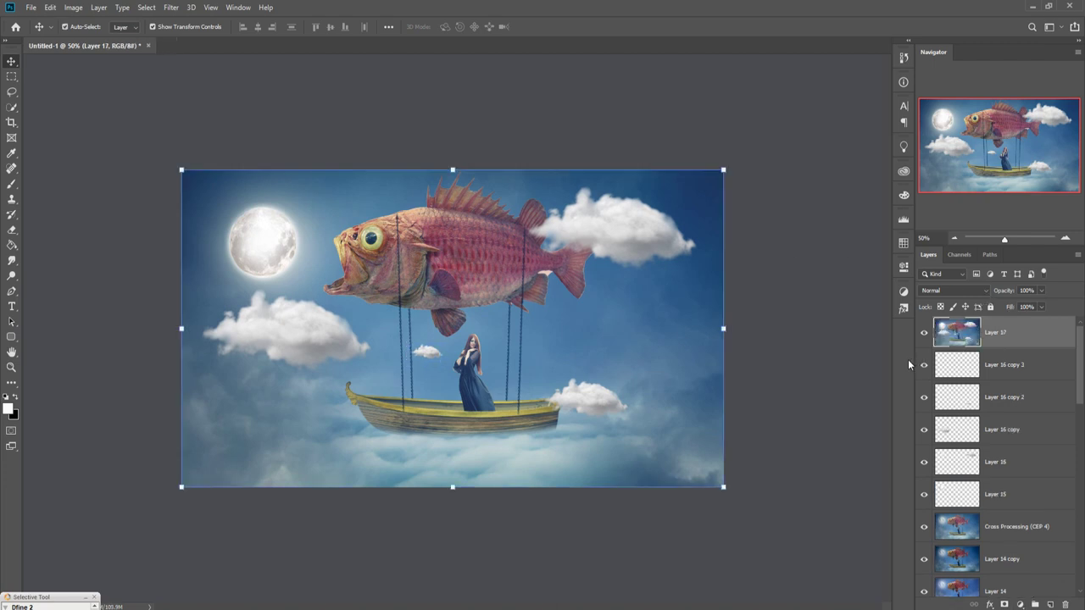
{"action": "right_click", "coordinate": [1049, 330]}
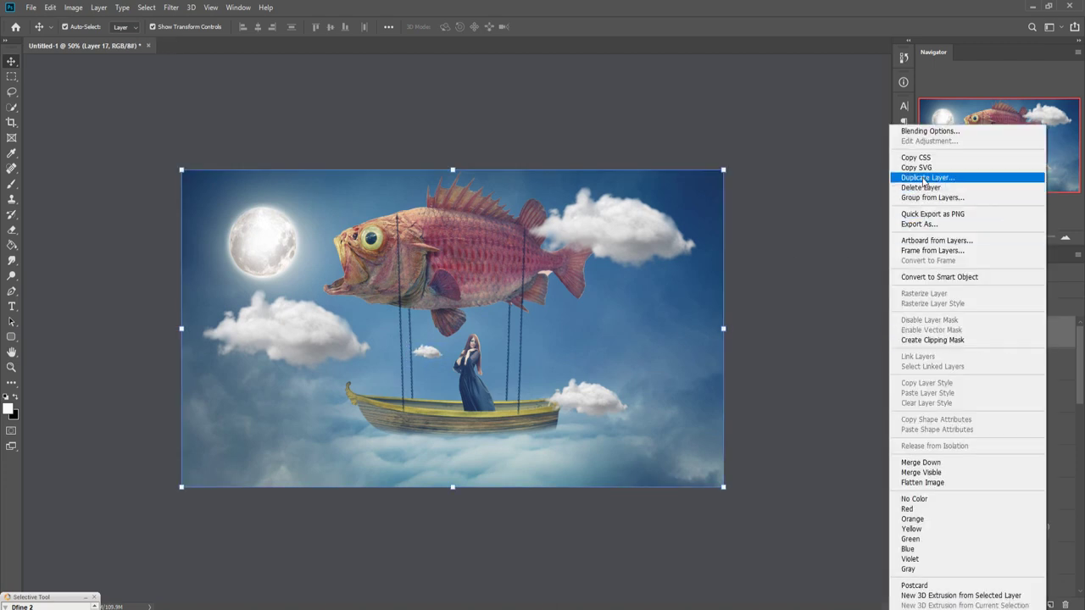
{"action": "left_click", "coordinate": [932, 178]}
{"action": "left_click", "coordinate": [634, 180]}
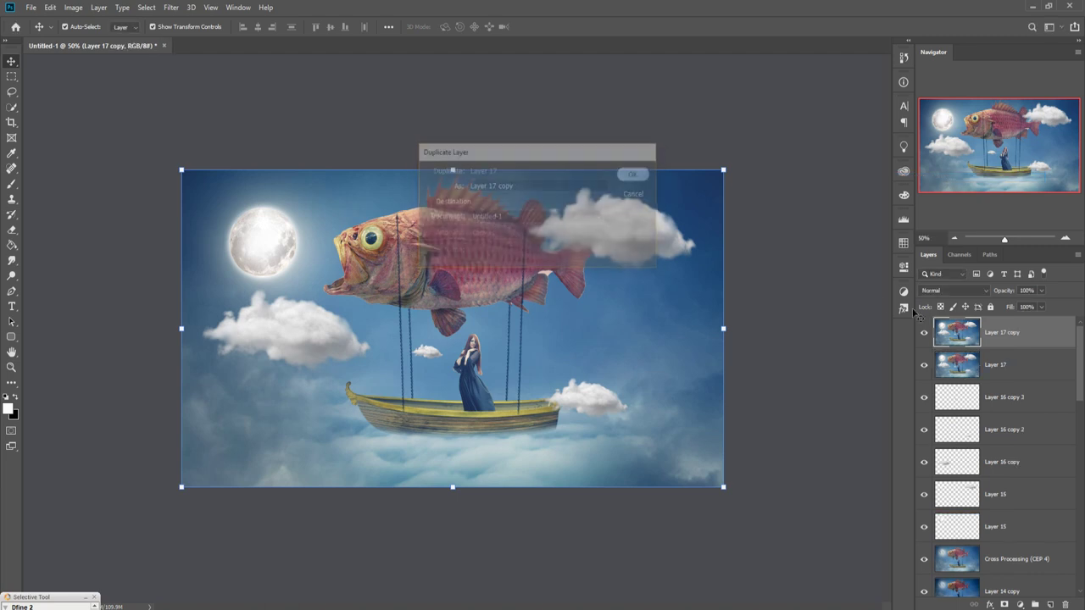
- Apply Color Efex Pro 4 Cross Processing to the Layer 17 copy
{"action": "left_click", "coordinate": [171, 7]}
{"action": "mouse_move", "coordinate": [194, 260]}
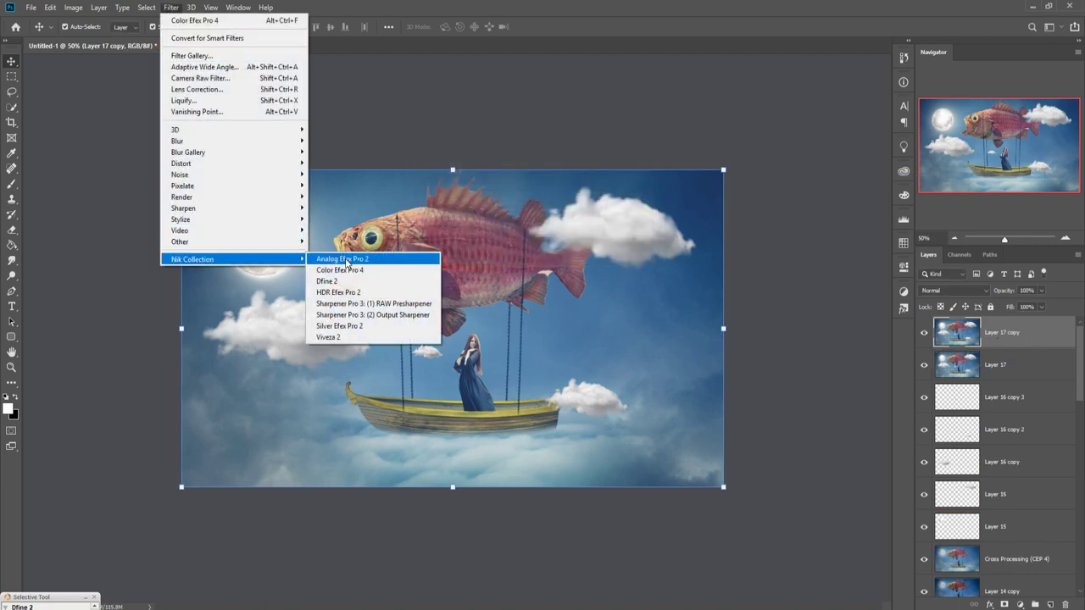
{"action": "left_click", "coordinate": [343, 259]}
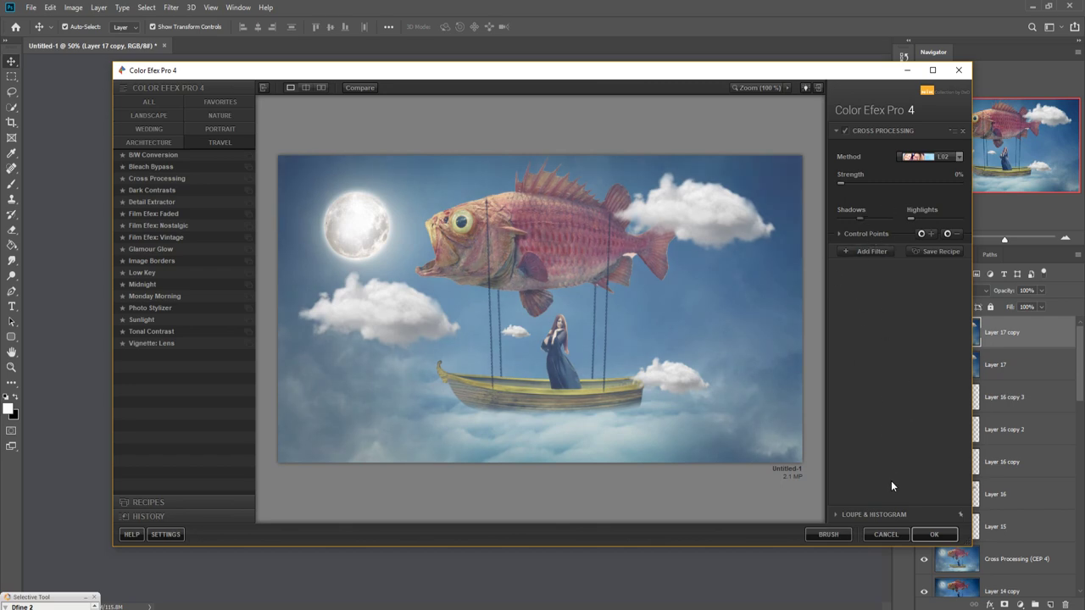
{"action": "left_click", "coordinate": [934, 537]}
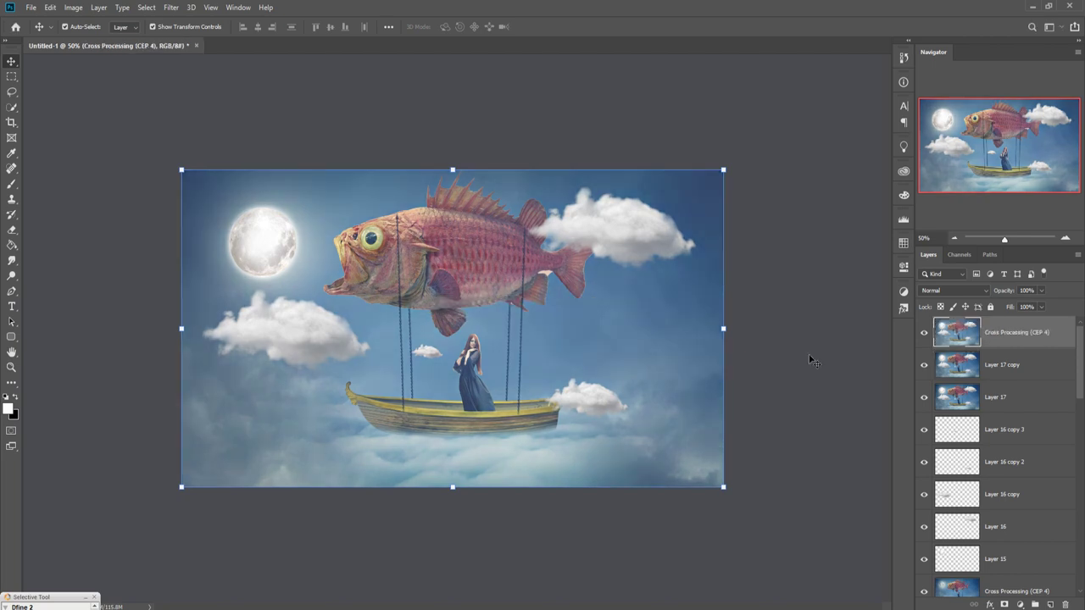
- Try solid colour and gradient fill layers, cancelling each without adding them
{"action": "left_click", "coordinate": [1020, 605]}
{"action": "left_click", "coordinate": [1021, 398]}
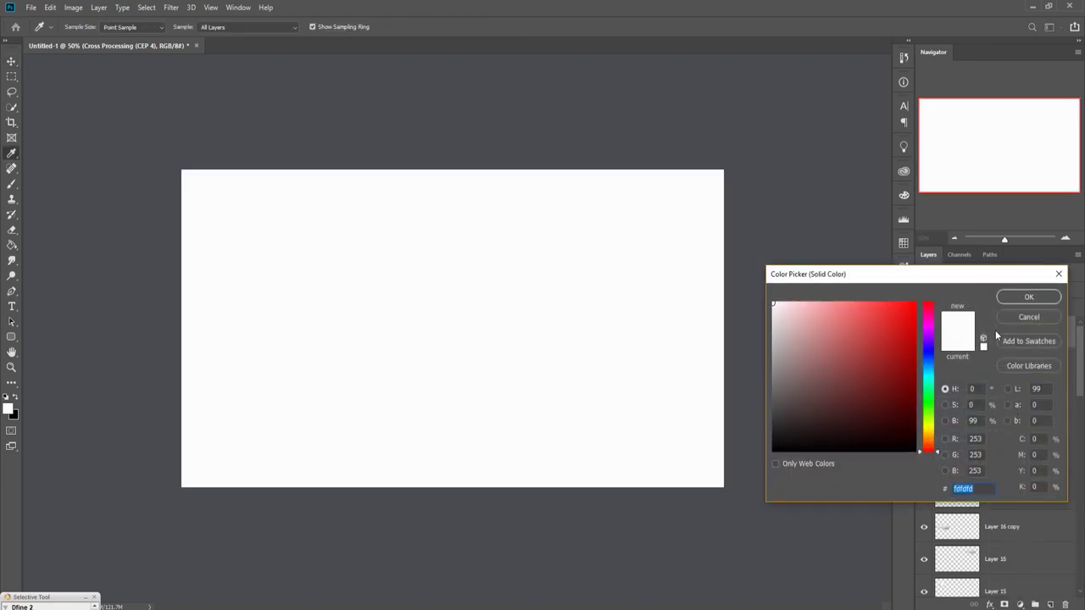
{"action": "left_click", "coordinate": [1028, 320]}
{"action": "left_click", "coordinate": [1020, 604]}
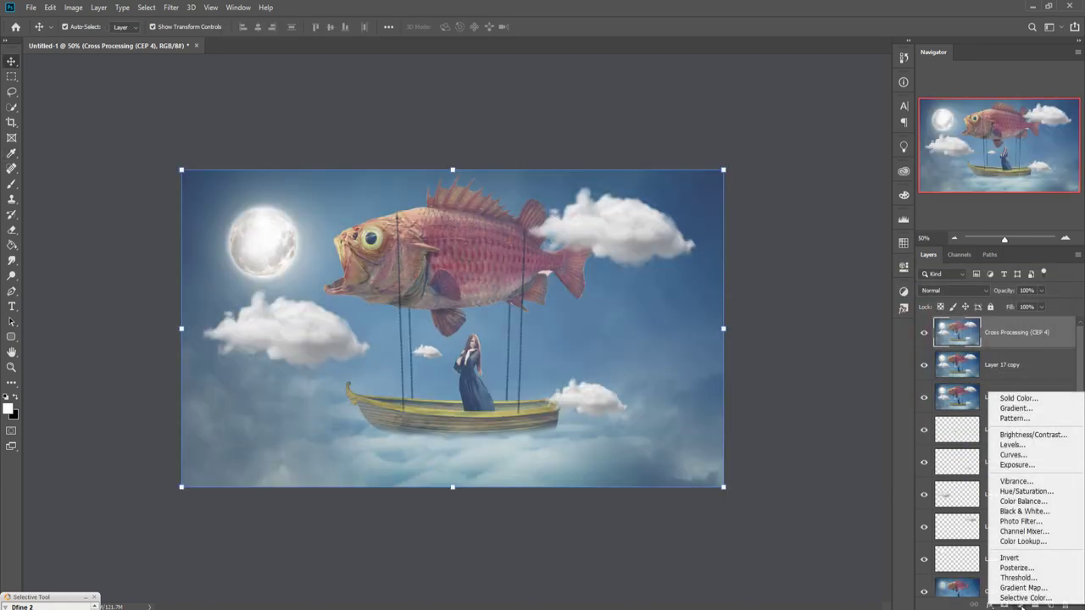
{"action": "left_click", "coordinate": [848, 471]}
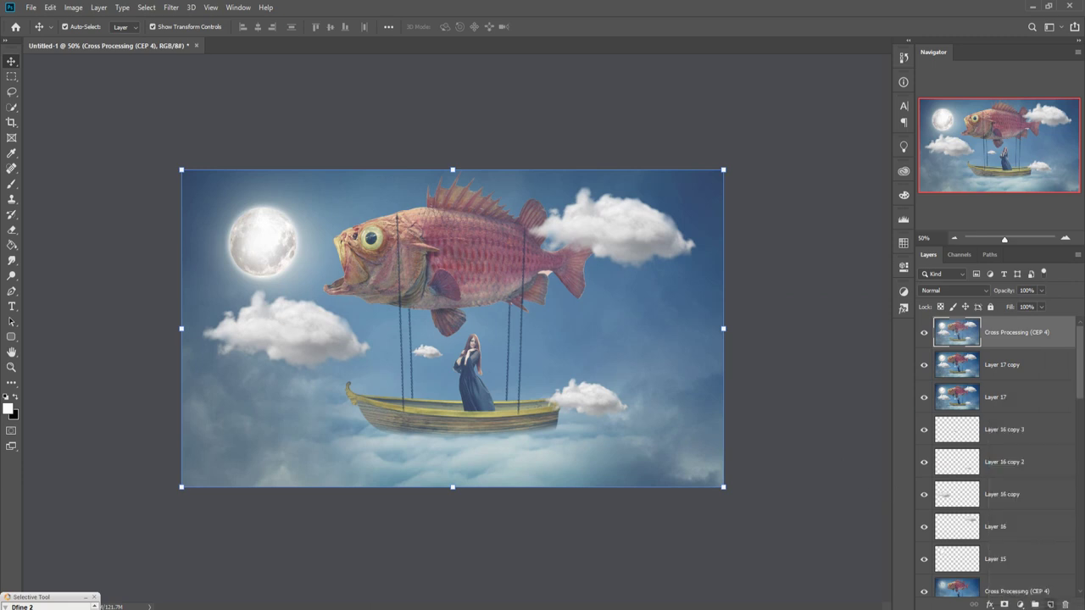
{"action": "left_click", "coordinate": [1051, 604]}
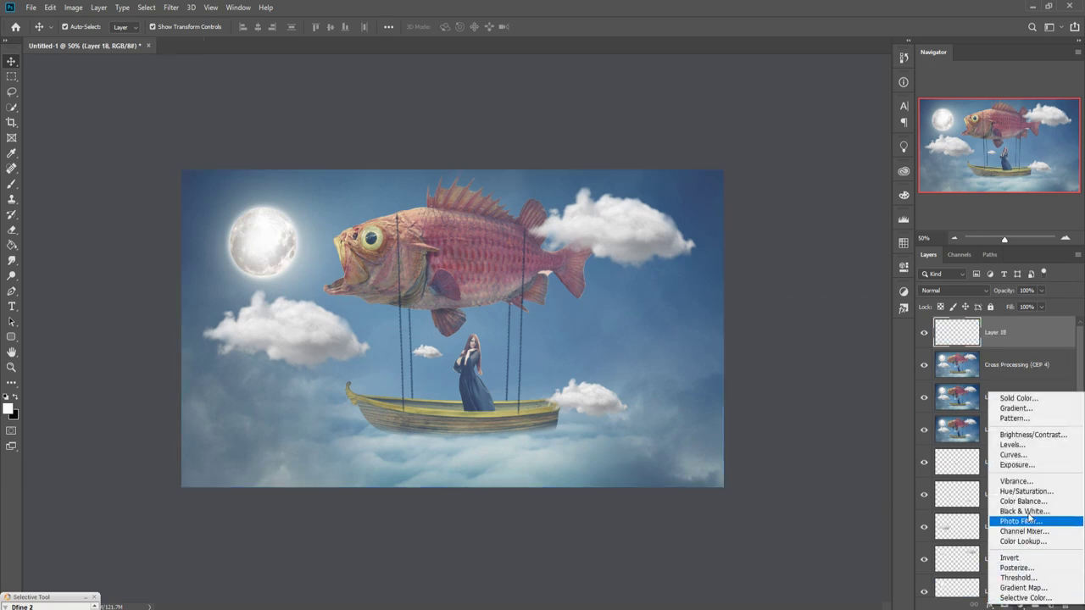
{"action": "left_click", "coordinate": [1017, 409]}
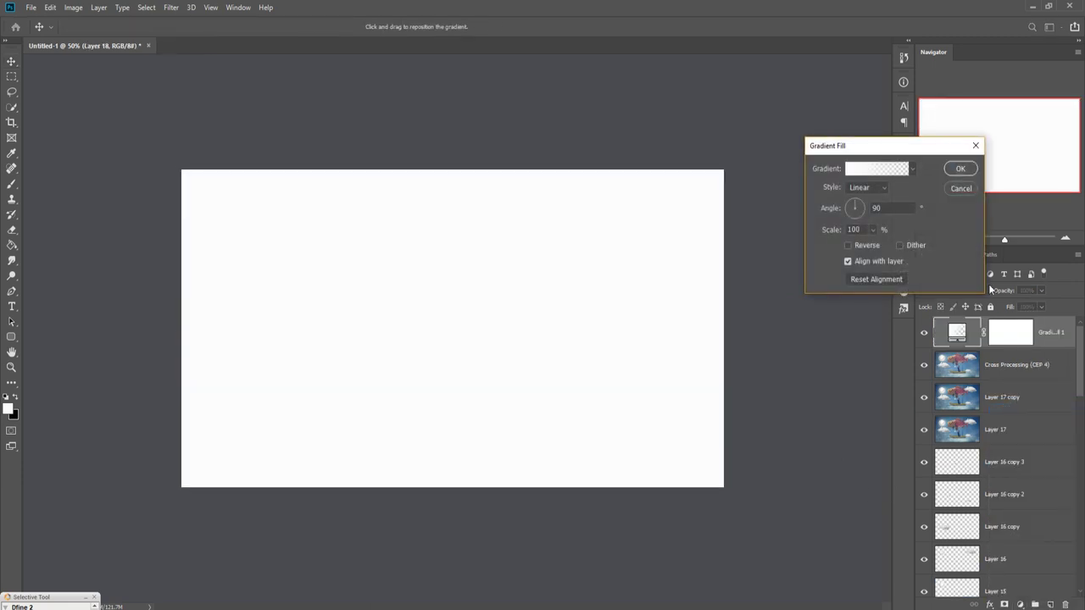
{"action": "left_click", "coordinate": [958, 188]}
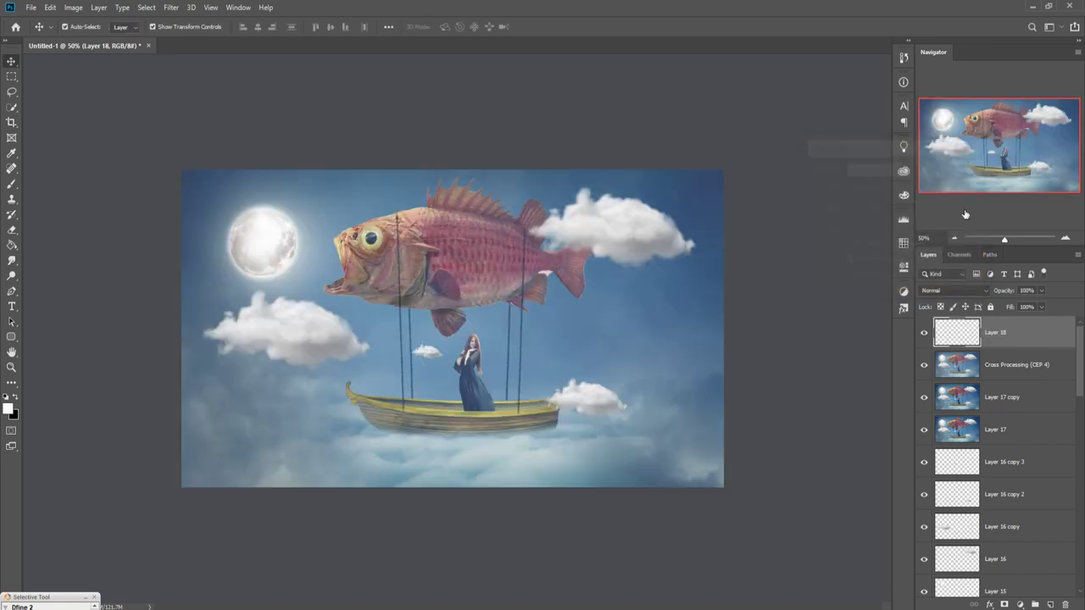
- Add a Neutral Density Light 3 gradient fill layer blended in Soft Light
{"action": "left_click", "coordinate": [1020, 604]}
{"action": "left_click", "coordinate": [1015, 408]}
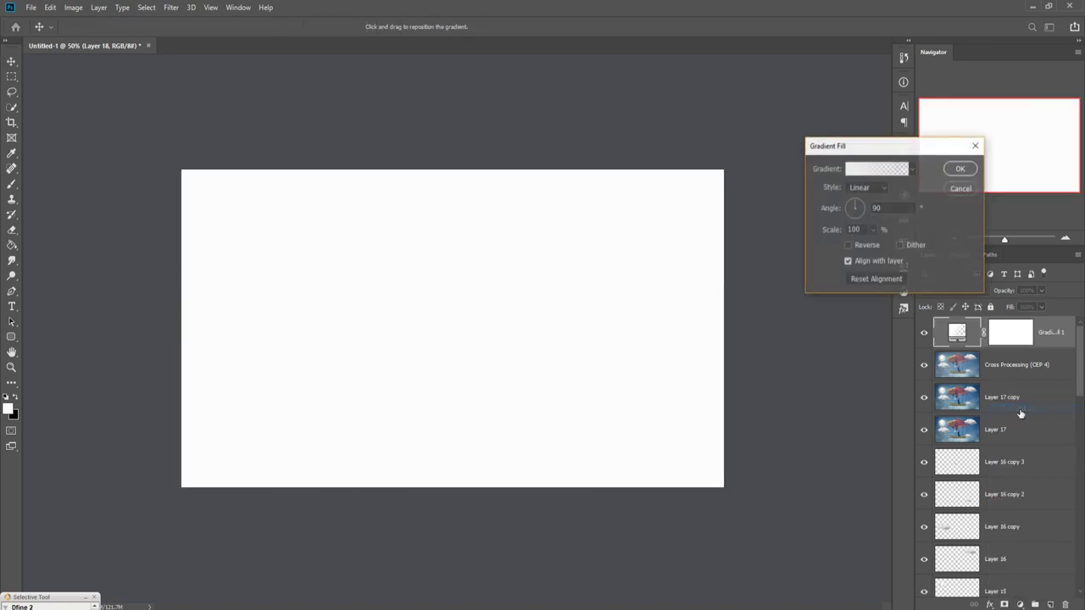
{"action": "left_click", "coordinate": [877, 167]}
{"action": "left_click", "coordinate": [755, 350]}
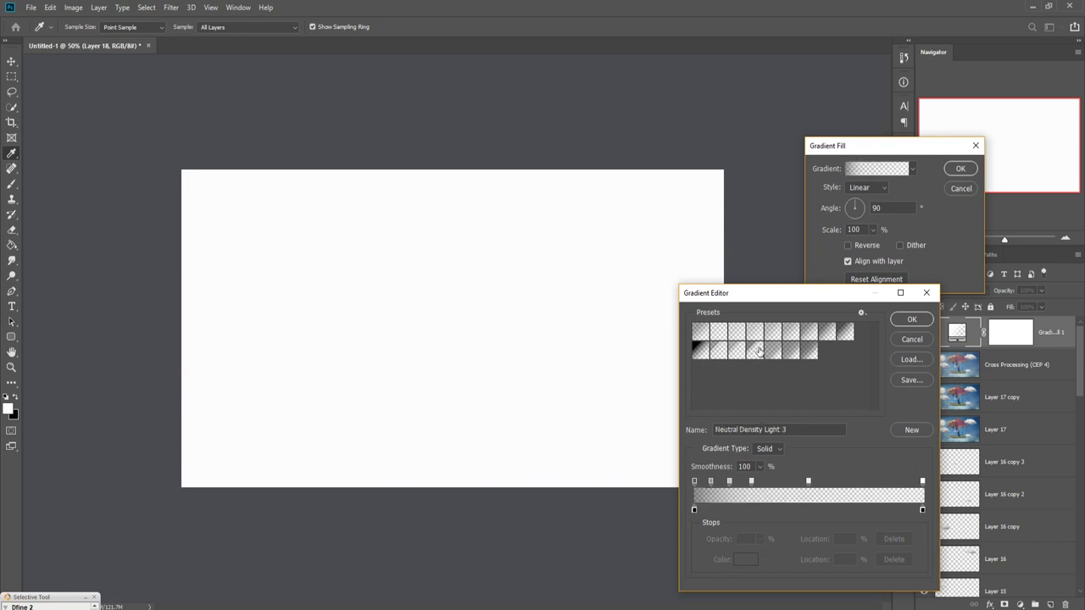
{"action": "left_click_drag", "start_coordinate": [757, 356], "coordinate": [862, 329]}
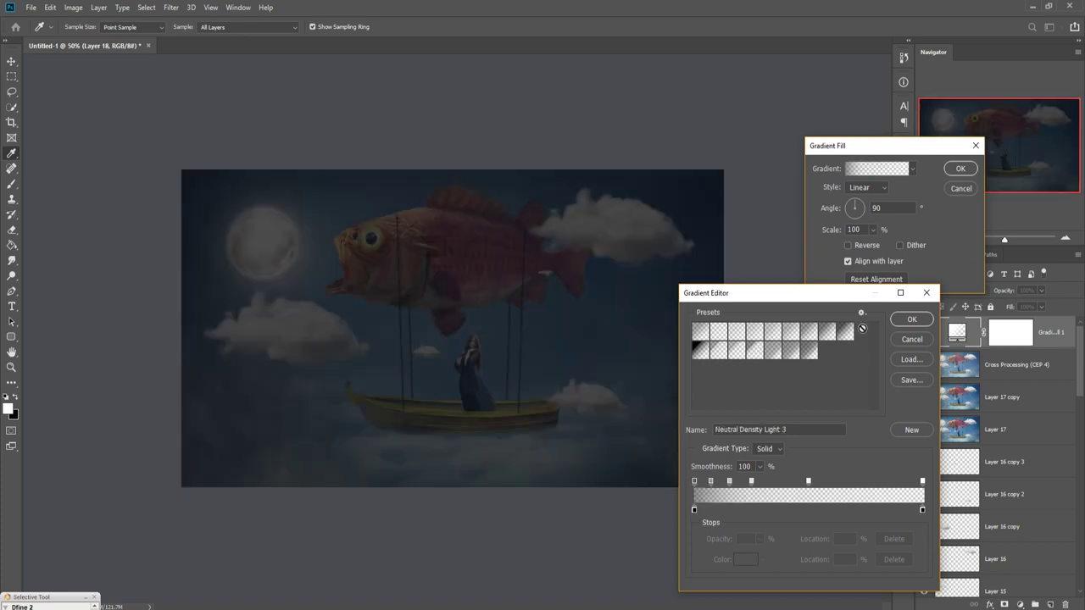
{"action": "left_click", "coordinate": [911, 323]}
{"action": "left_click", "coordinate": [960, 168]}
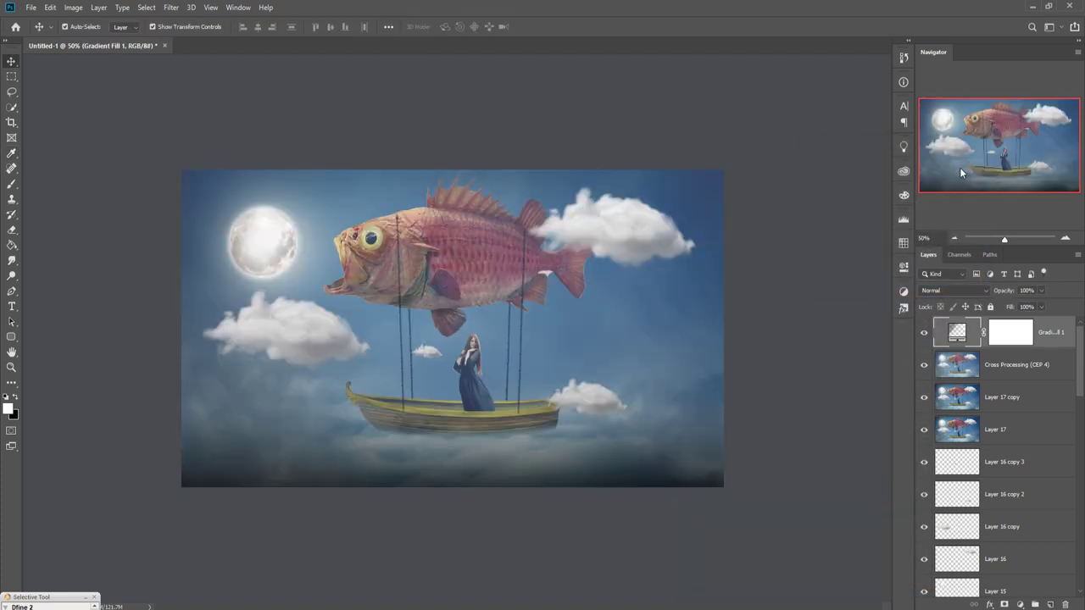
{"action": "left_click", "coordinate": [965, 290]}
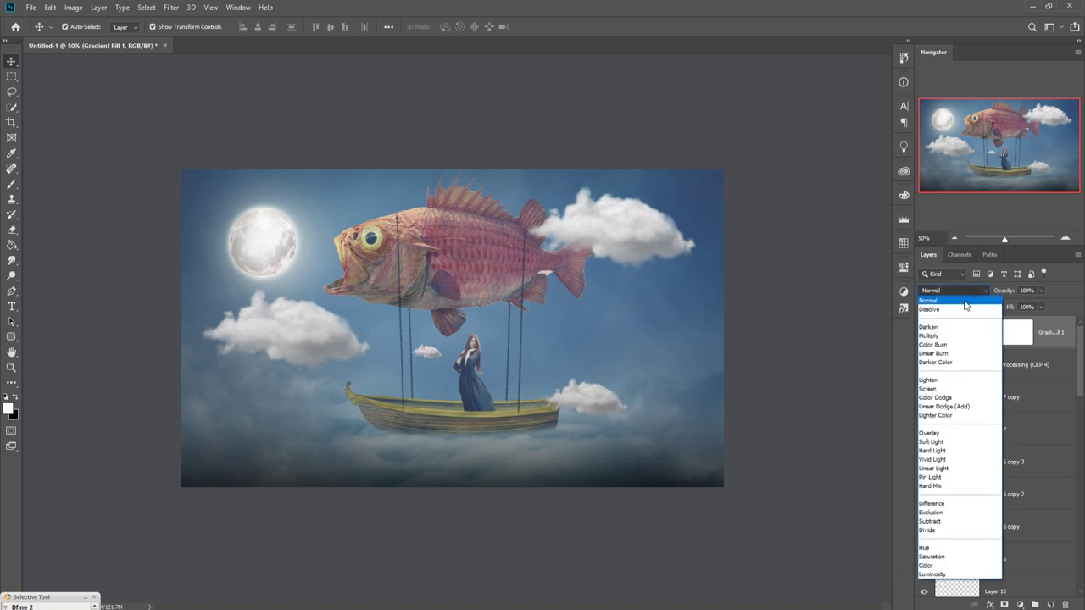
{"action": "left_click", "coordinate": [940, 442]}
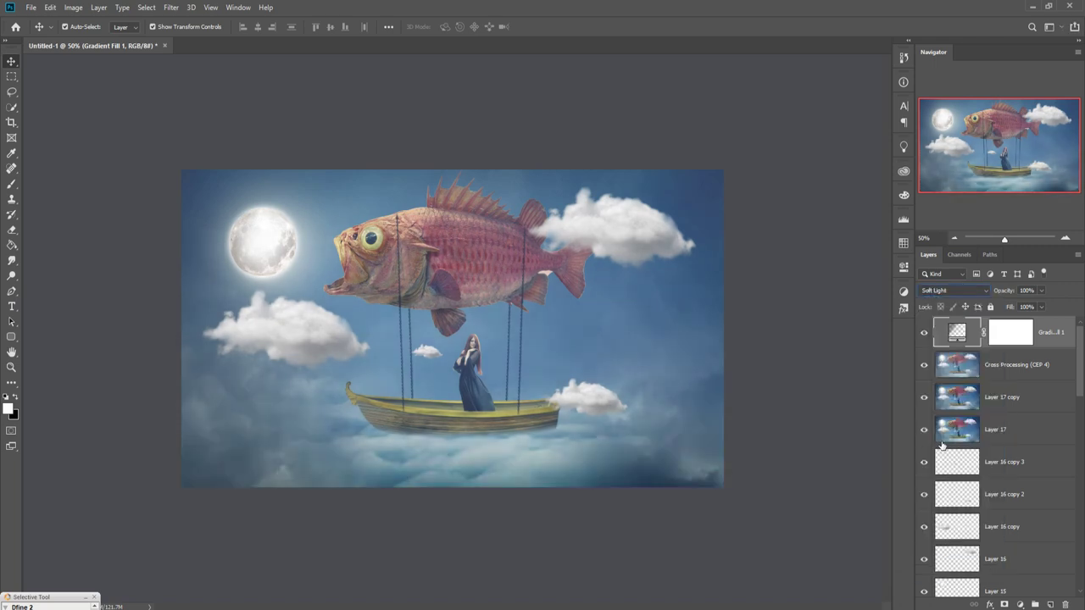
- Add a 25% Warming Filter (85) photo filter and an empty Layer 18 above it
{"action": "left_click", "coordinate": [1020, 605]}
{"action": "left_click", "coordinate": [1019, 519]}
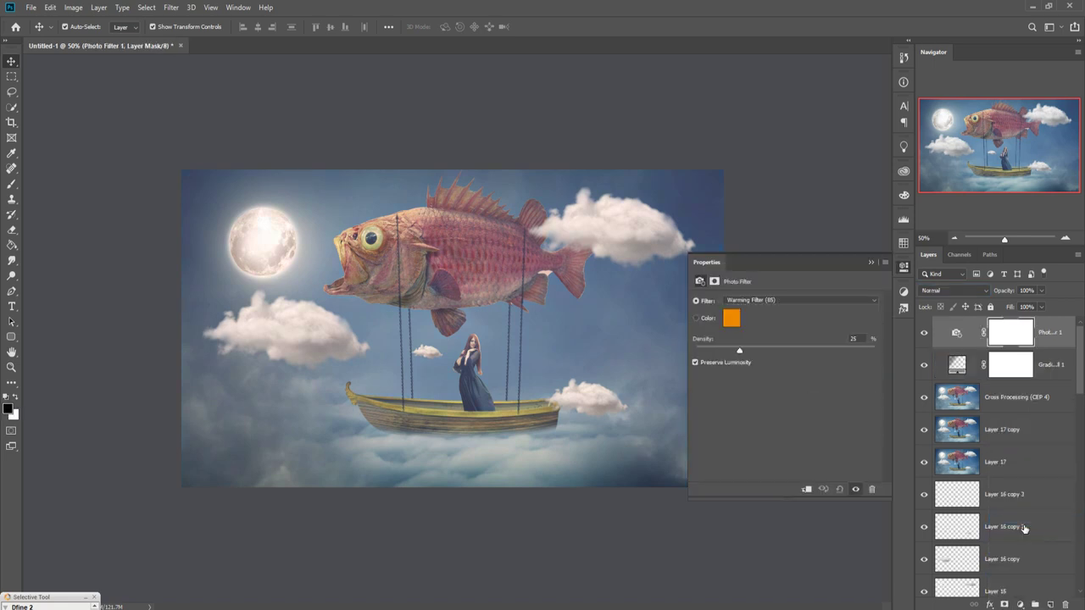
{"action": "left_click", "coordinate": [869, 263]}
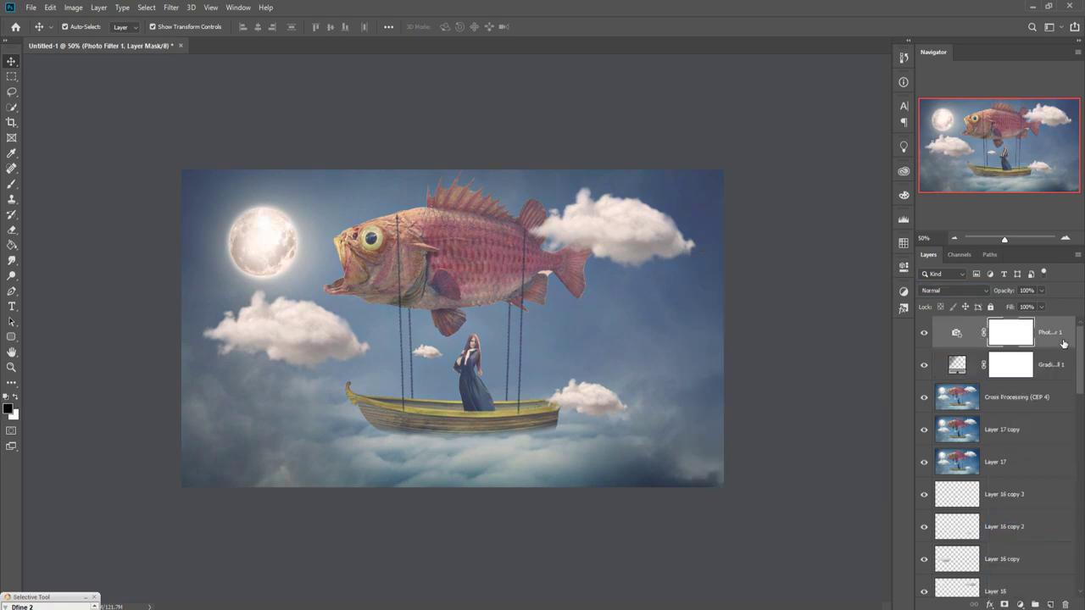
{"action": "left_click", "coordinate": [1050, 604]}
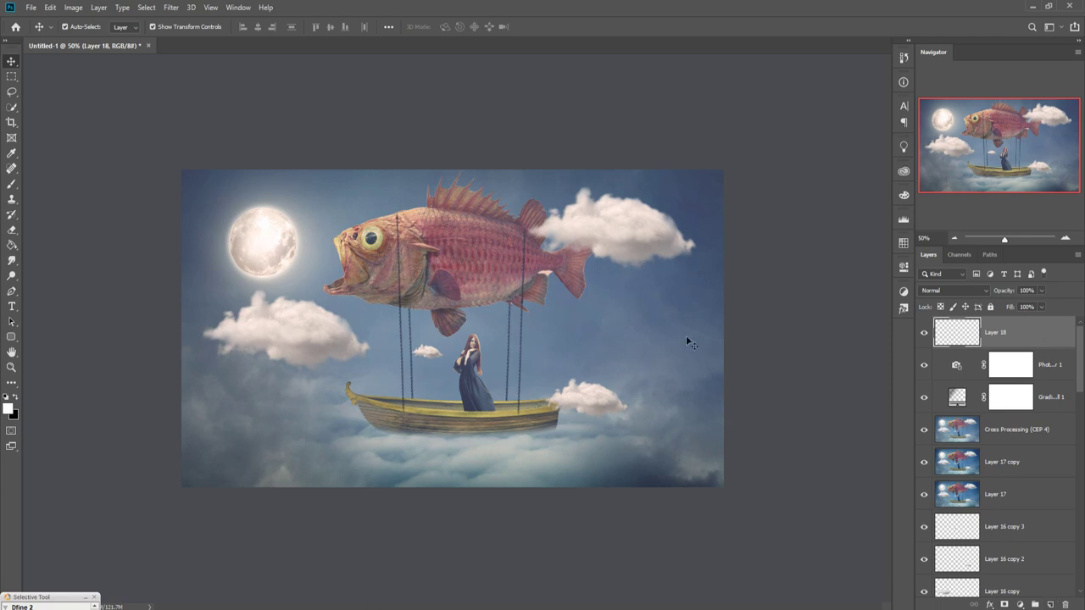
- Fill Layer 18 with 50% Gray
{"action": "left_click", "coordinate": [50, 7]}
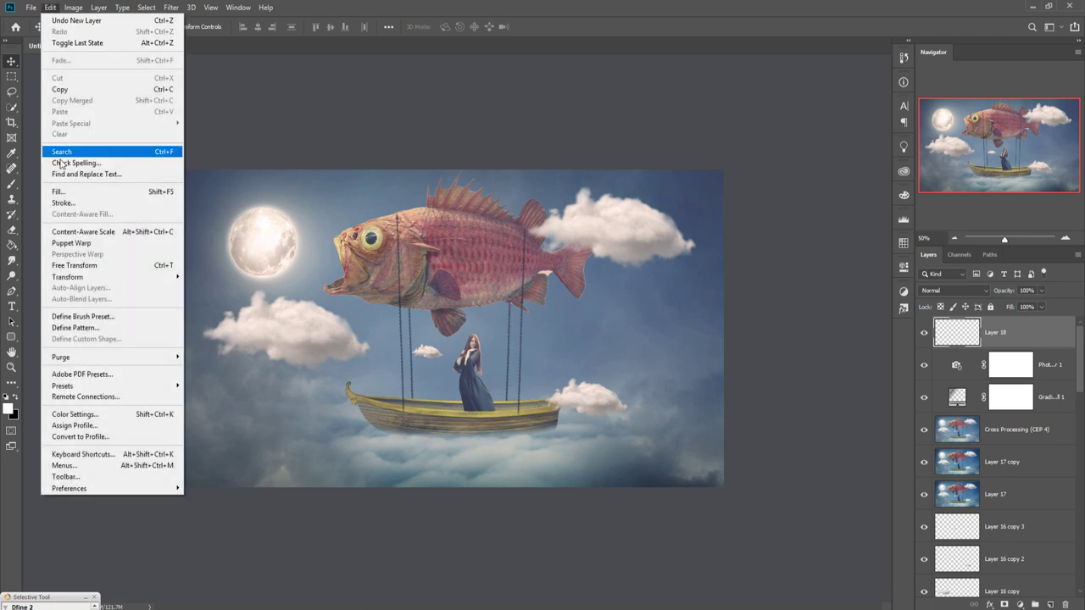
{"action": "left_click", "coordinate": [67, 195]}
{"action": "left_click", "coordinate": [547, 164]}
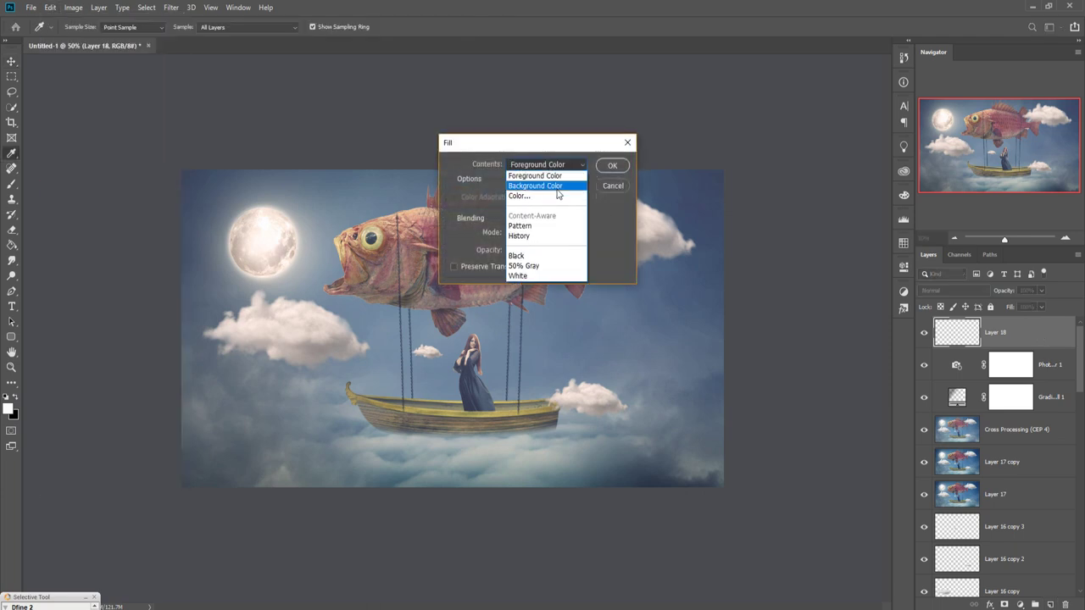
{"action": "left_click", "coordinate": [551, 260]}
{"action": "left_click", "coordinate": [612, 165]}
- Blend the gray layer in Soft Light and add empty Layer 19 above it
{"action": "key", "text": "v"}
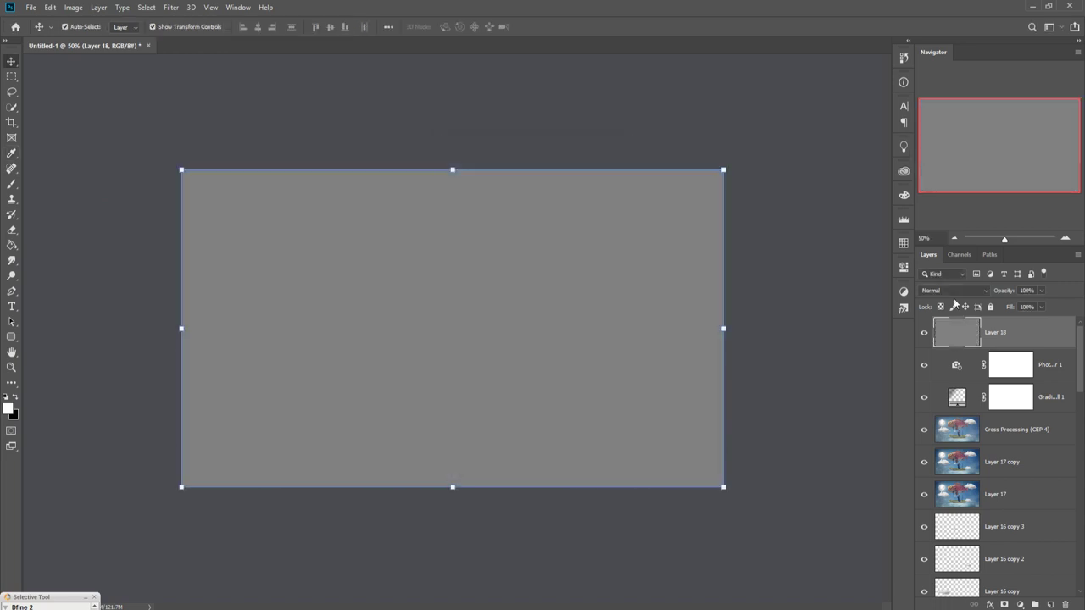
{"action": "left_click", "coordinate": [954, 290]}
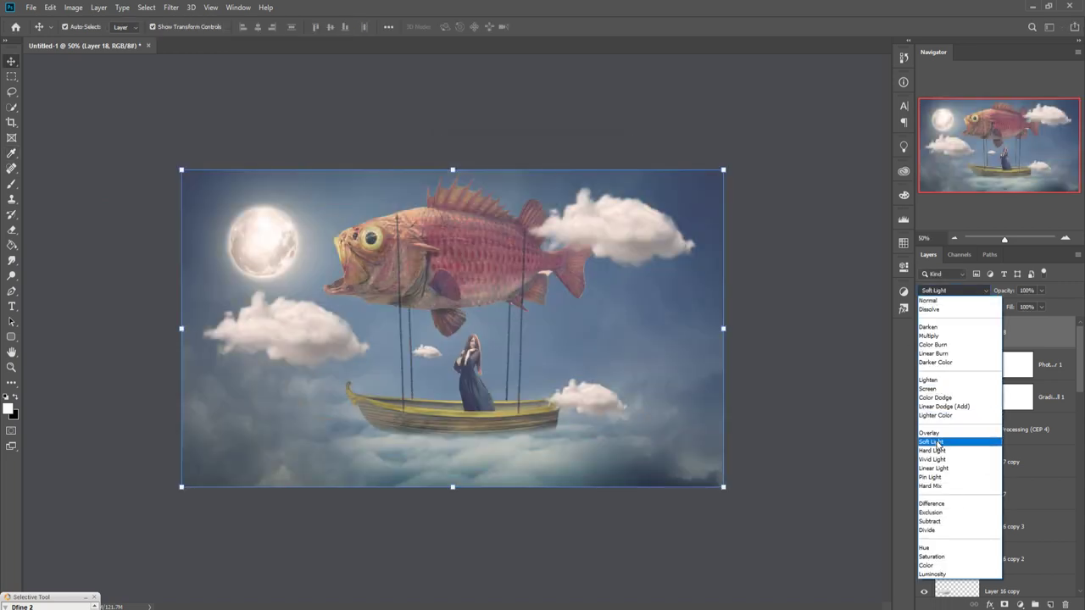
{"action": "left_click", "coordinate": [937, 443]}
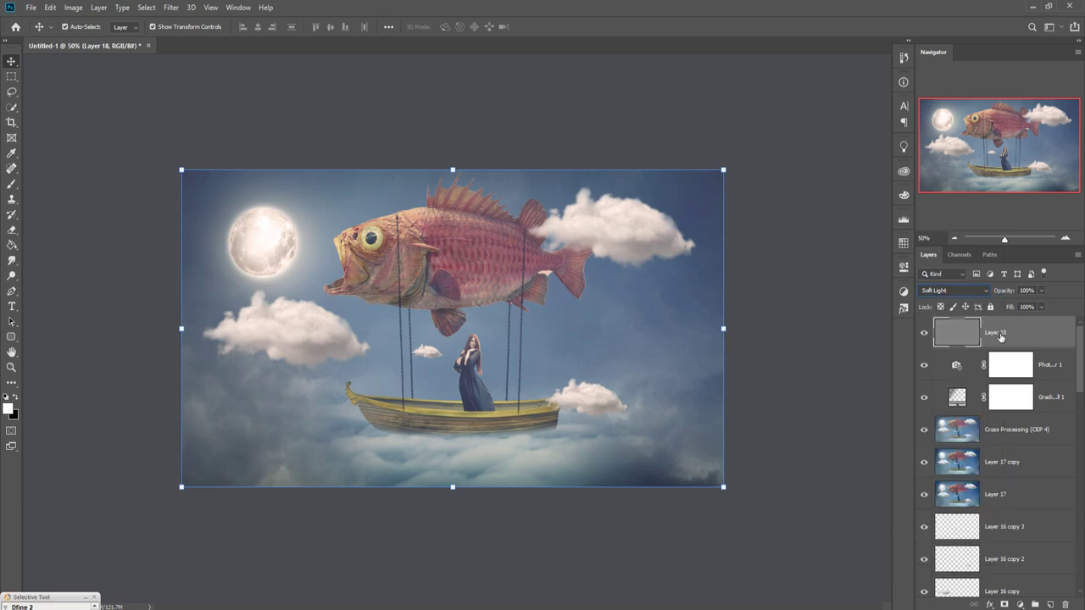
{"action": "left_click", "coordinate": [1051, 605]}
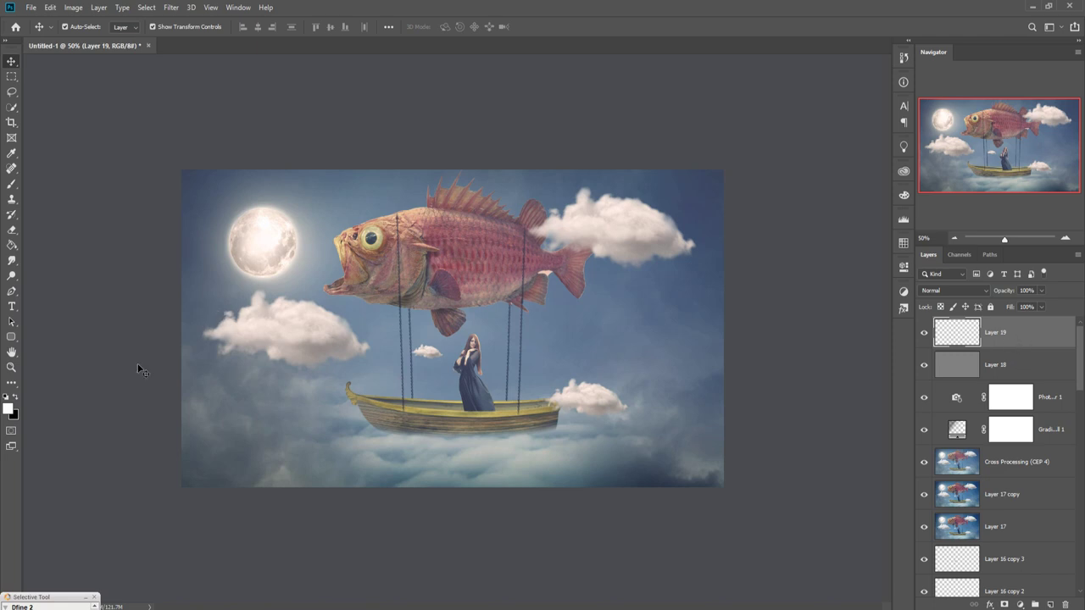
- Set up the Brush tool with a dark blue foreground colour
{"action": "left_click", "coordinate": [11, 184]}
{"action": "left_click", "coordinate": [16, 398]}
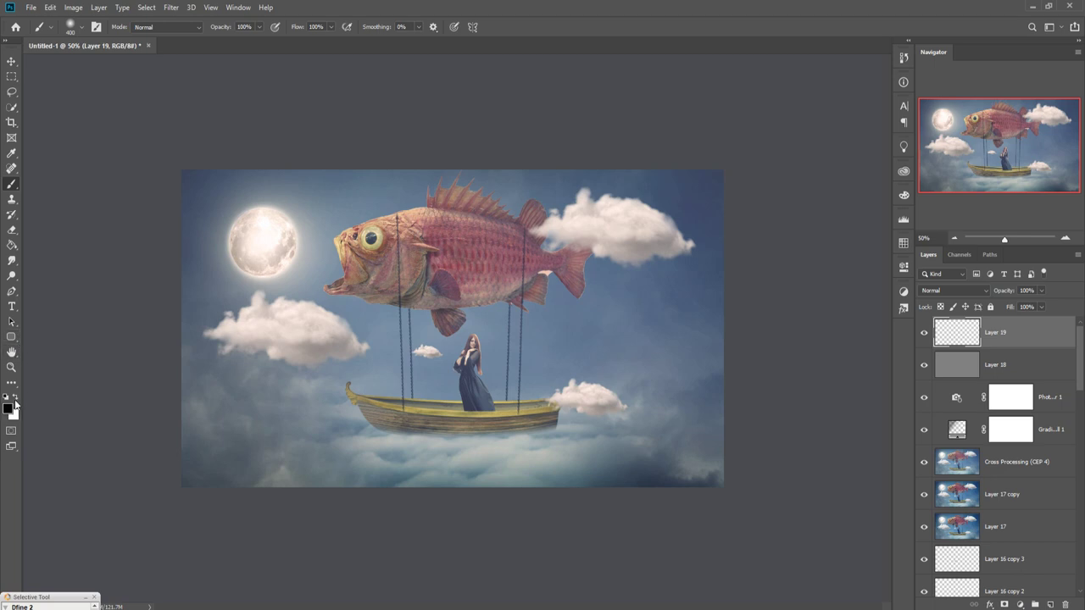
{"action": "left_click", "coordinate": [8, 410]}
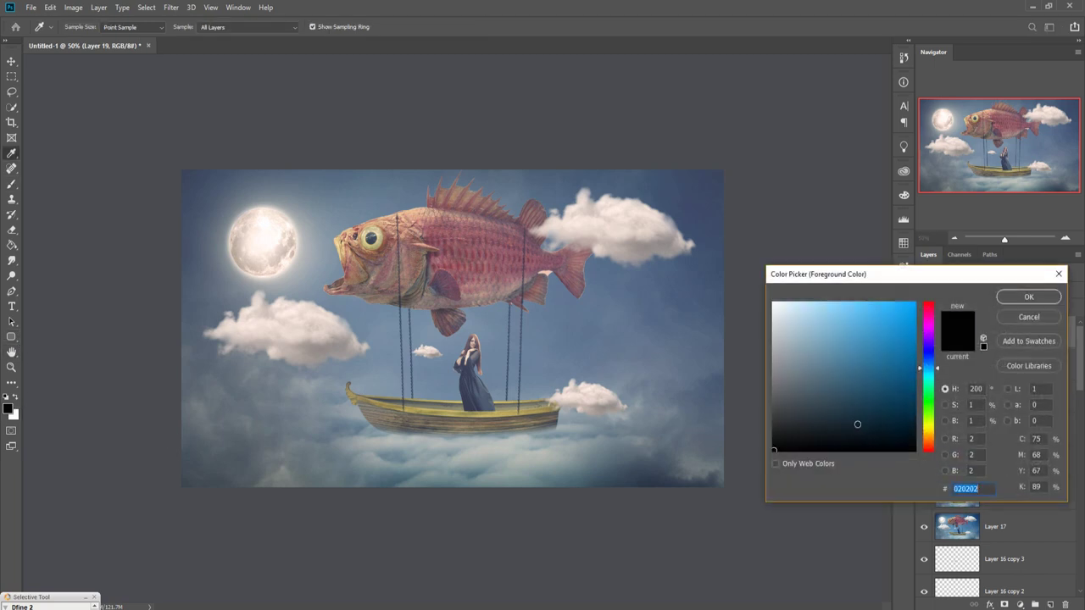
{"action": "left_click", "coordinate": [852, 419]}
{"action": "left_click", "coordinate": [1027, 297]}
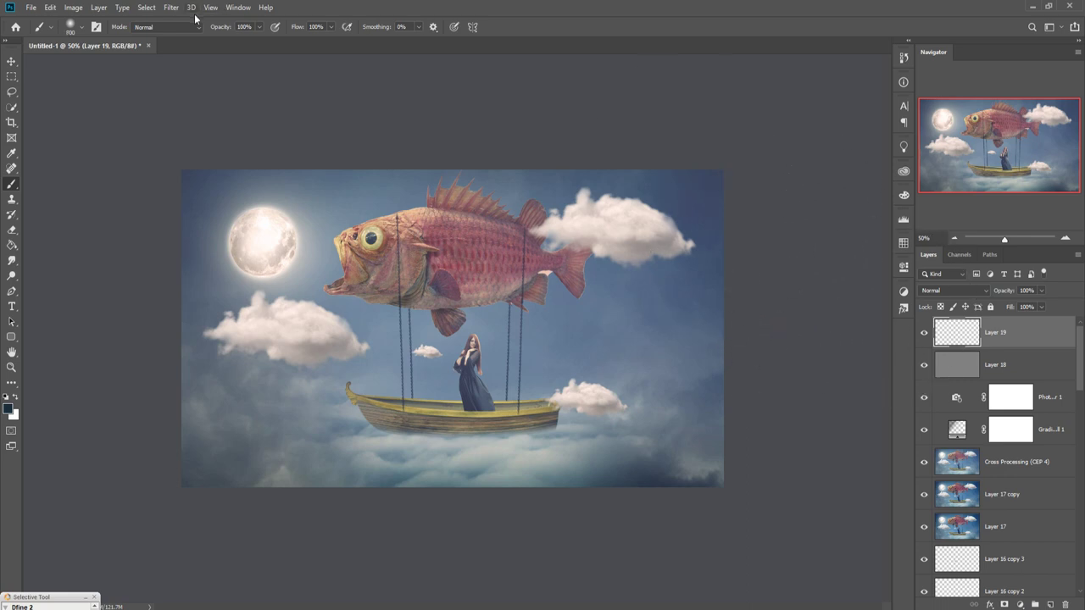
- Lower the brush opacity, darken the edges on Layer 19, and stamp visible into Layer 20
{"action": "left_click", "coordinate": [260, 26]}
{"action": "left_click_drag", "start_coordinate": [261, 42], "coordinate": [231, 42]}
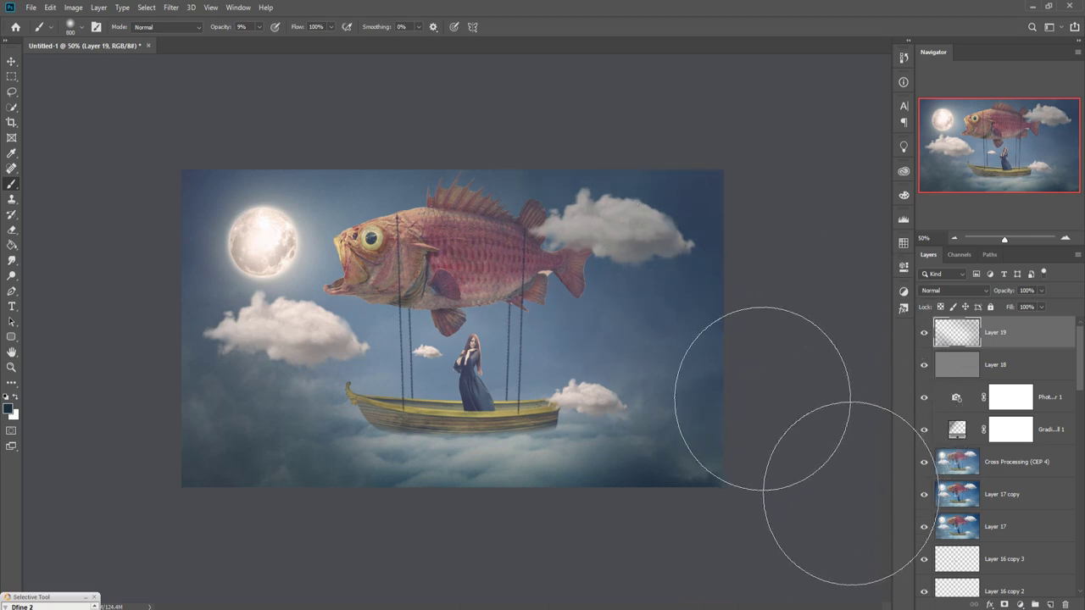
{"action": "left_click", "coordinate": [11, 61]}
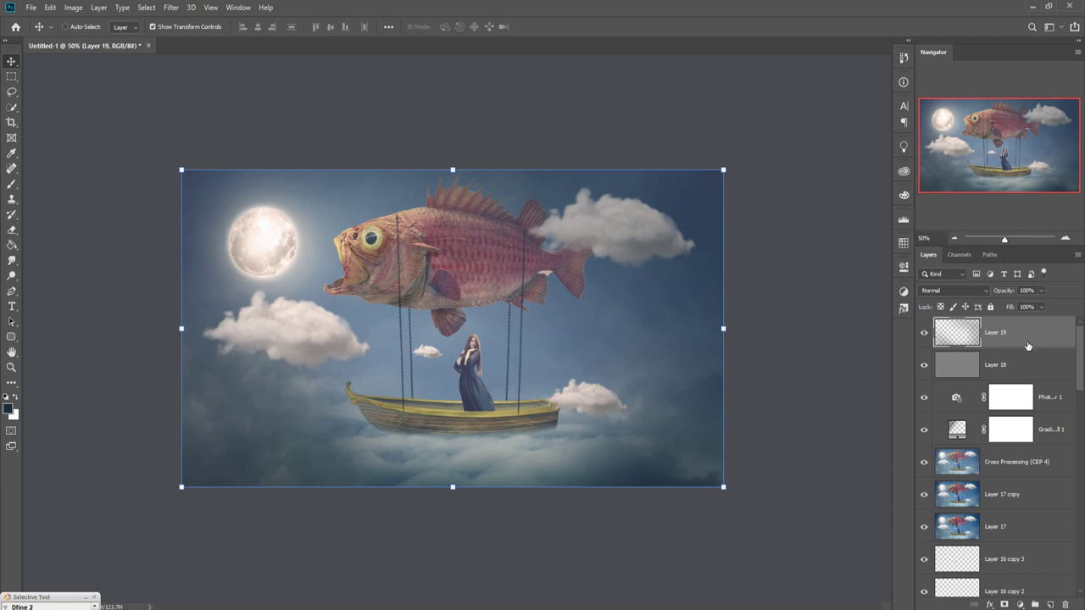
{"action": "key", "text": "ctrl+alt+shift+e"}
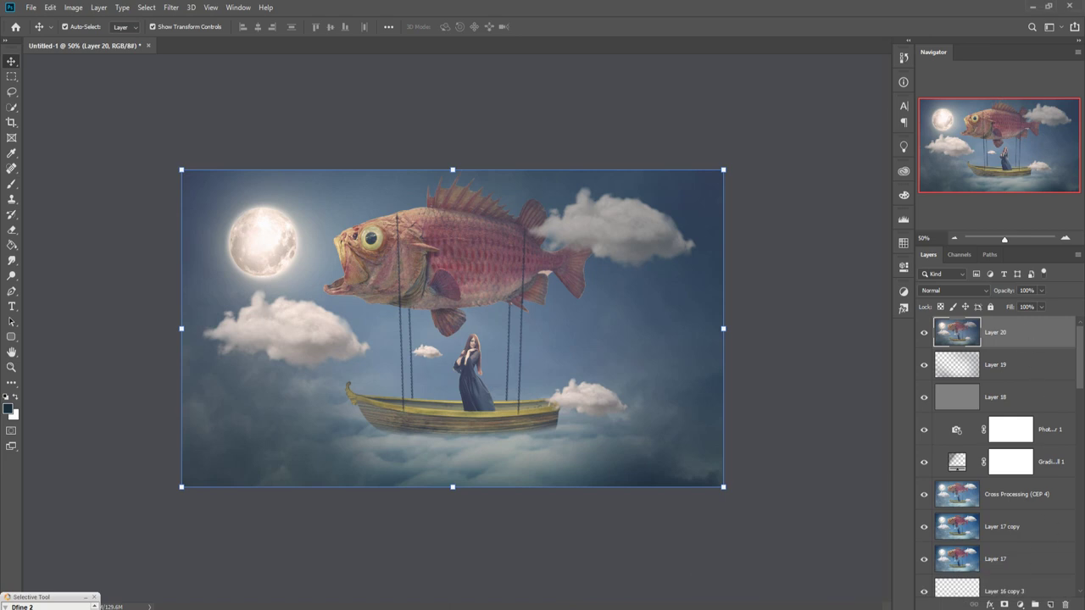
- Duplicate Layer 20
{"action": "right_click", "coordinate": [1012, 332]}
{"action": "left_click", "coordinate": [886, 176]}
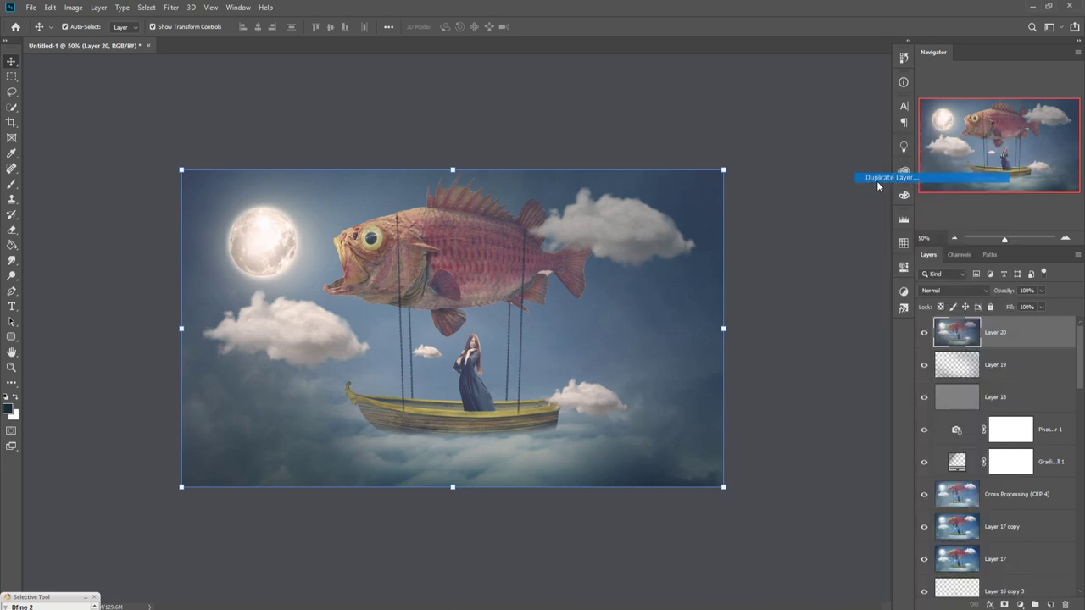
{"action": "left_click", "coordinate": [638, 174]}
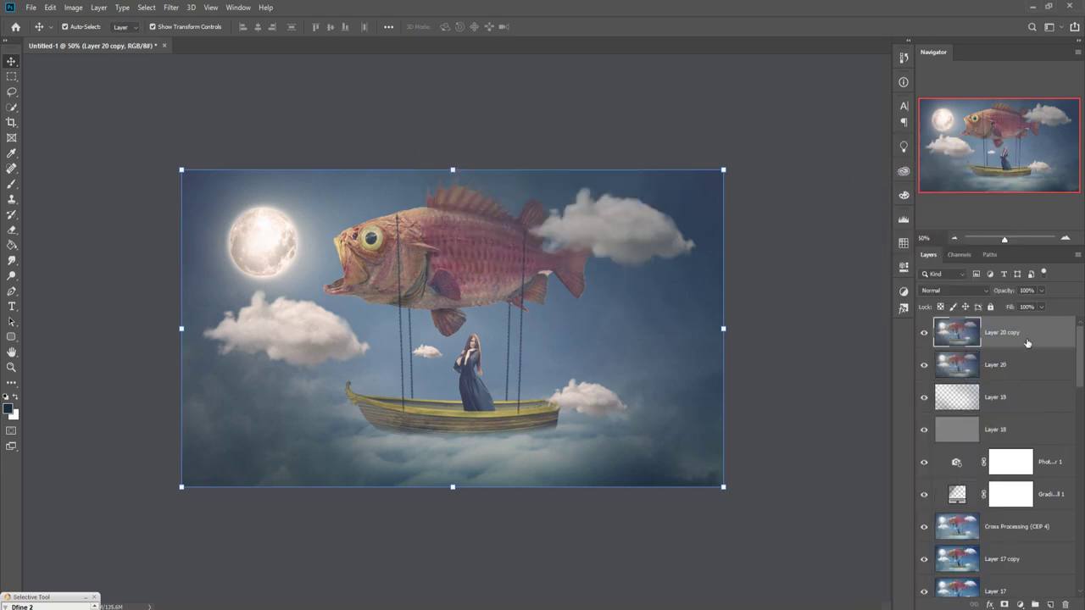
- In Camera Raw Filter, add a -23 edge-darkening vignette and a little sharpening
{"action": "left_click", "coordinate": [171, 7]}
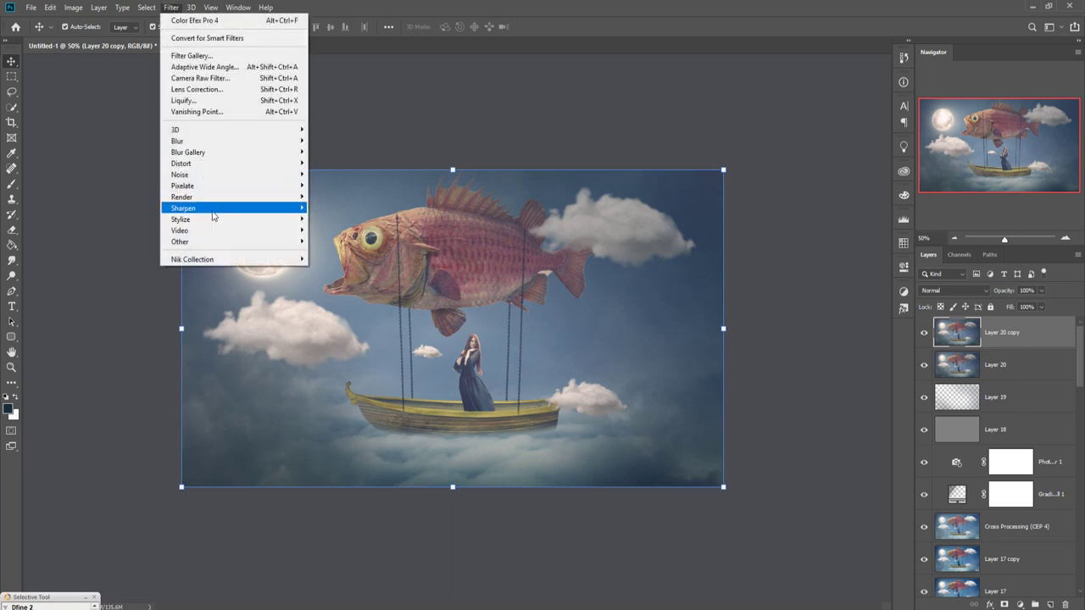
{"action": "left_click", "coordinate": [194, 78]}
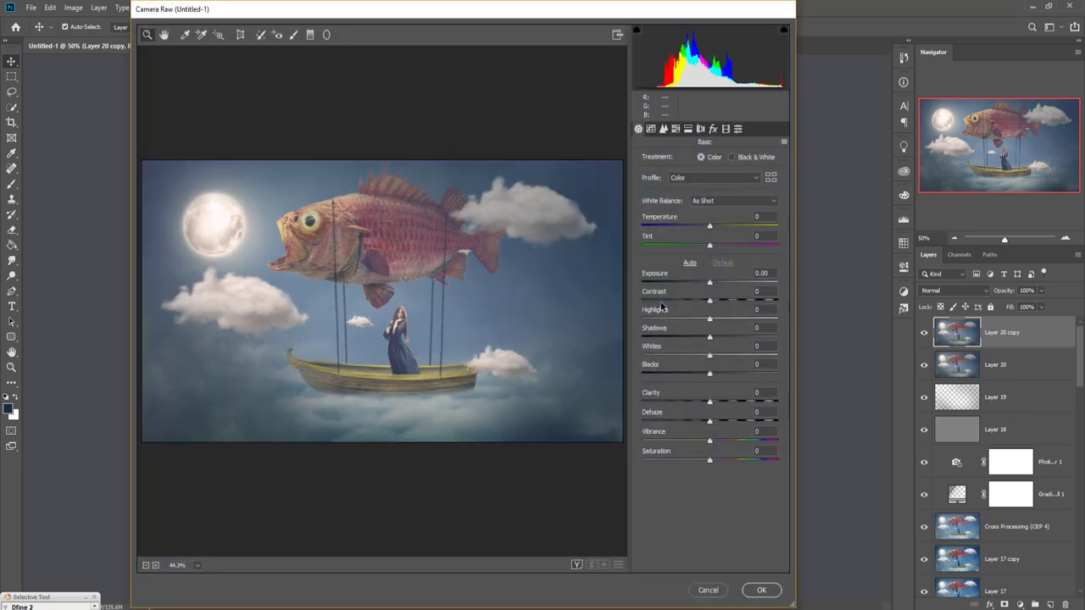
{"action": "left_click", "coordinate": [714, 131]}
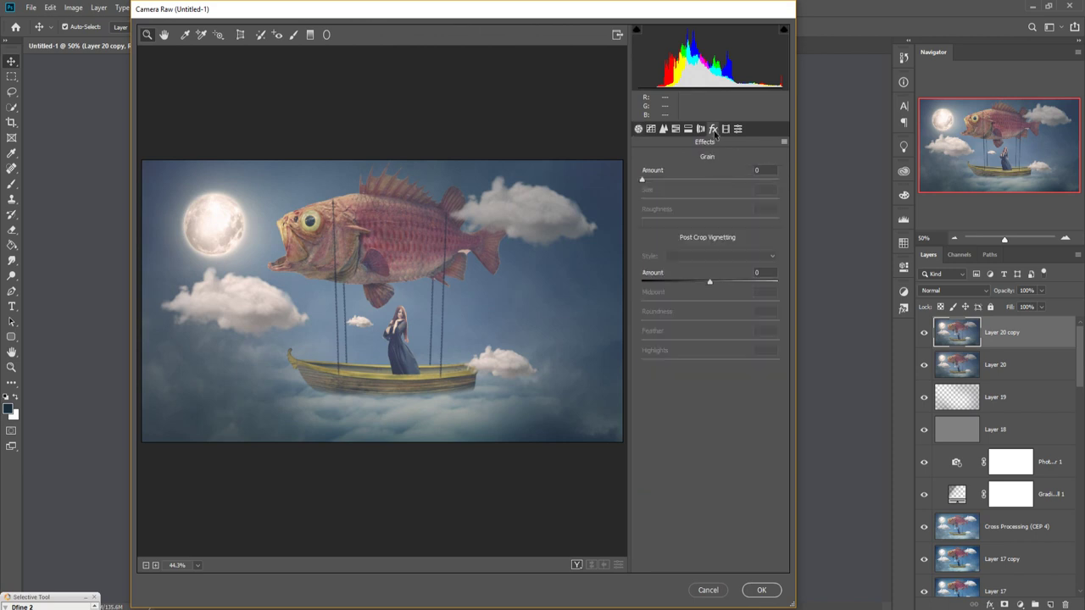
{"action": "left_click_drag", "start_coordinate": [710, 287], "coordinate": [691, 287]}
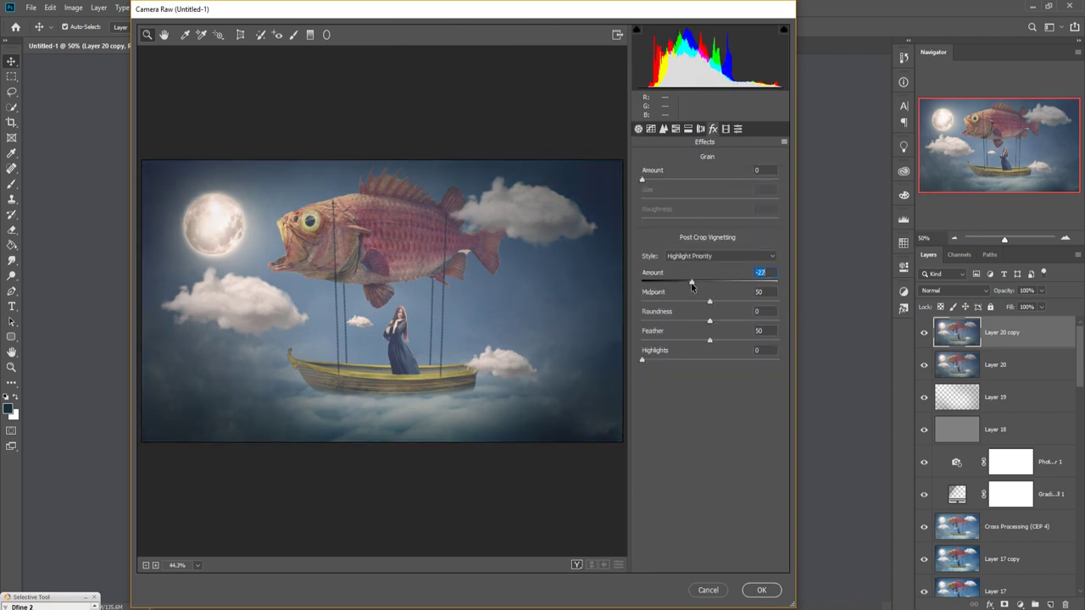
{"action": "left_click_drag", "start_coordinate": [691, 285], "coordinate": [694, 285]}
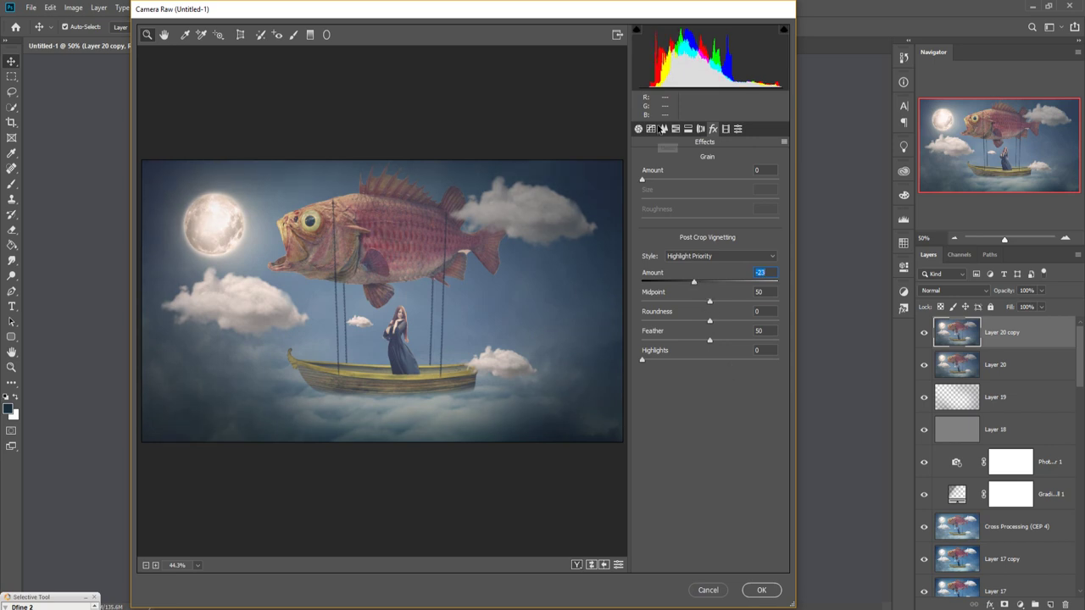
{"action": "left_click", "coordinate": [663, 128]}
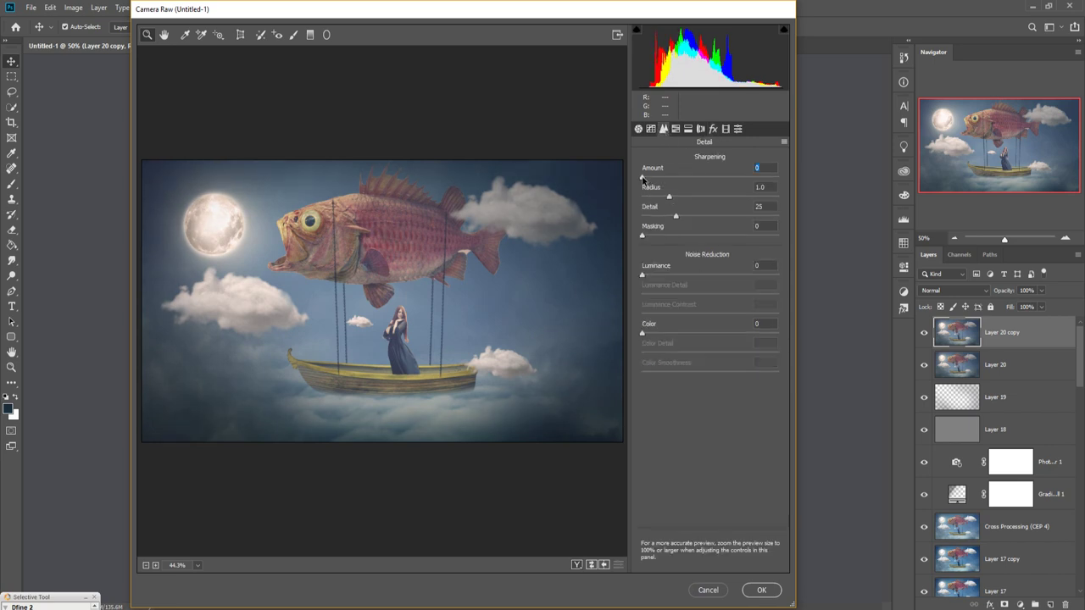
{"action": "left_click_drag", "start_coordinate": [692, 182], "coordinate": [699, 187]}
- Raise Clarity to +9 and Saturation to +18, then apply the Camera Raw adjustments
{"action": "left_click", "coordinate": [639, 129]}
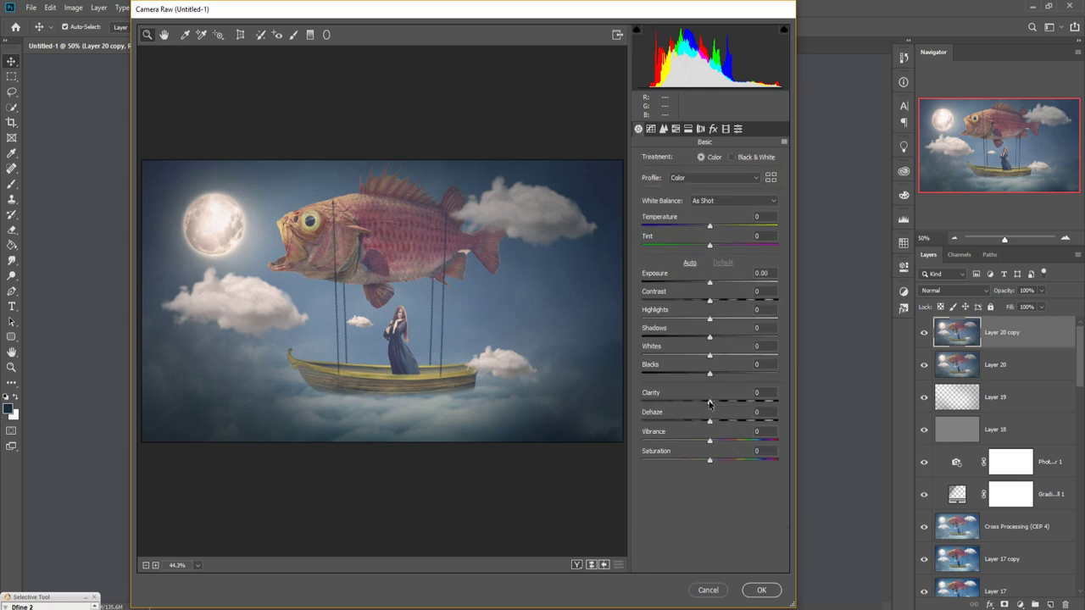
{"action": "left_click_drag", "start_coordinate": [710, 405], "coordinate": [718, 404]}
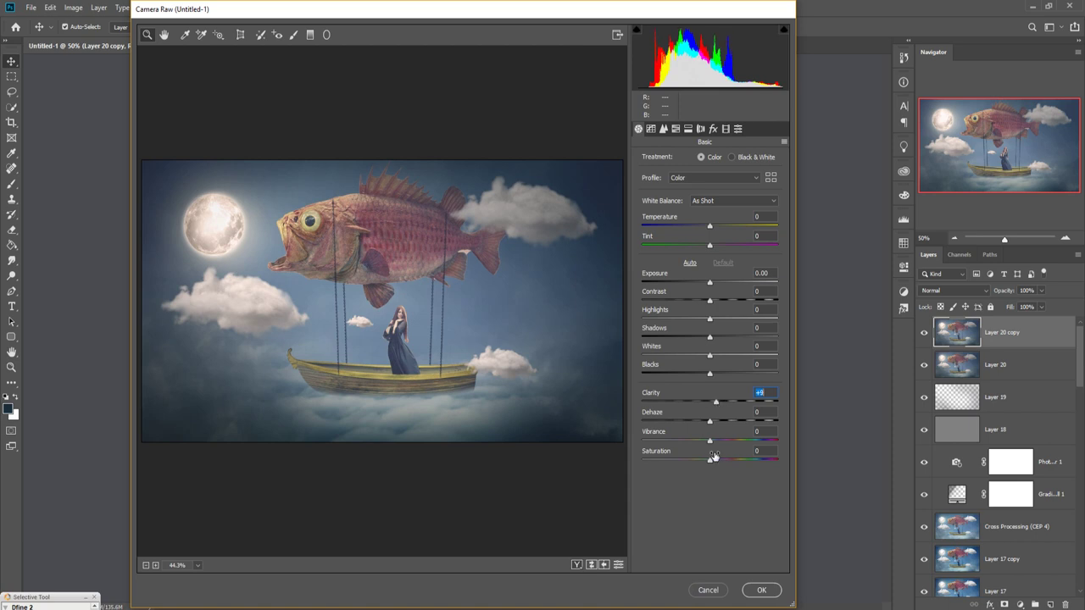
{"action": "left_click_drag", "start_coordinate": [709, 464], "coordinate": [722, 465]}
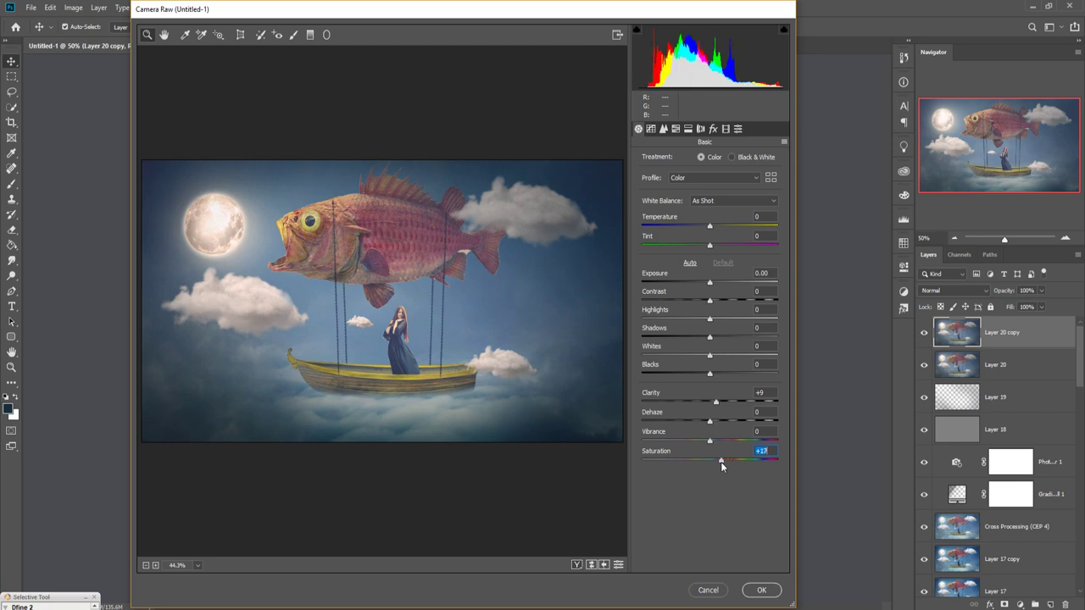
{"action": "left_click", "coordinate": [762, 590]}
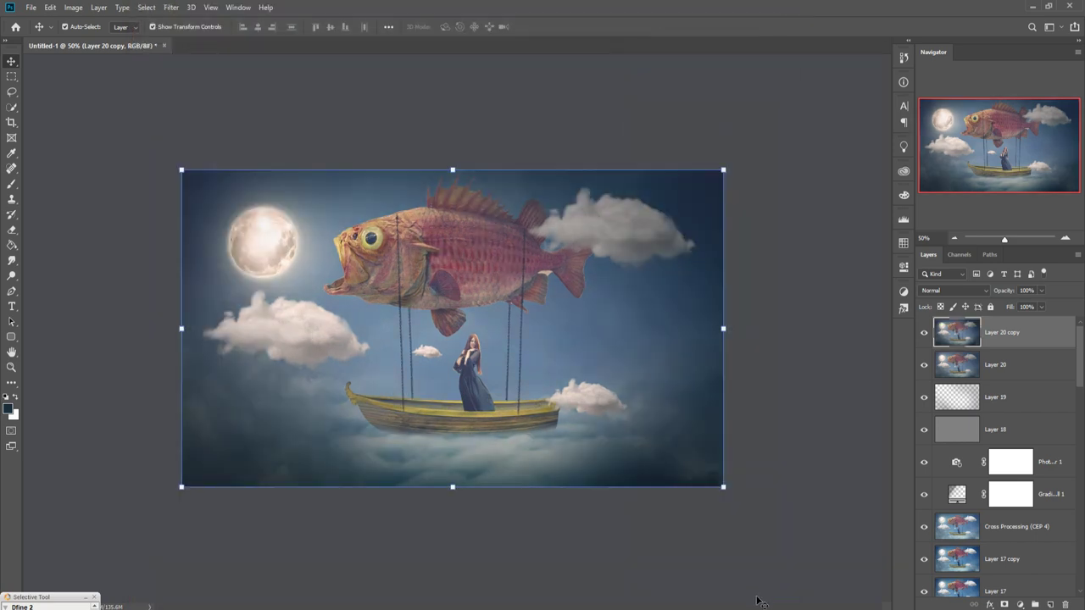